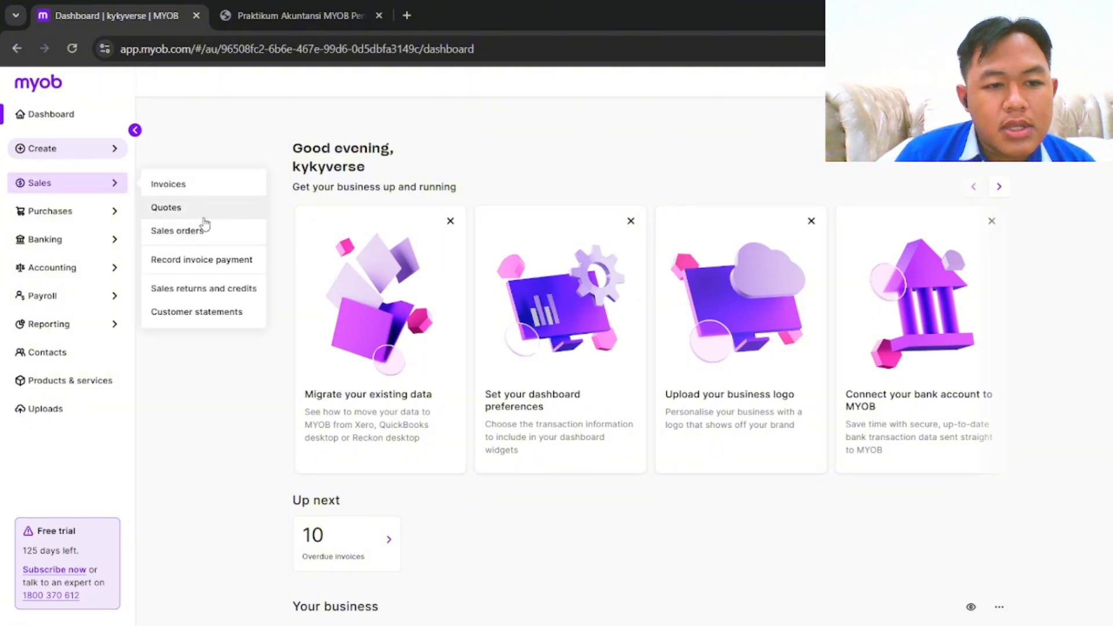
From the sales invoices list, start a new invoice for customer PT Palembang Jaya
{"action": "left_click", "coordinate": [215, 184]}
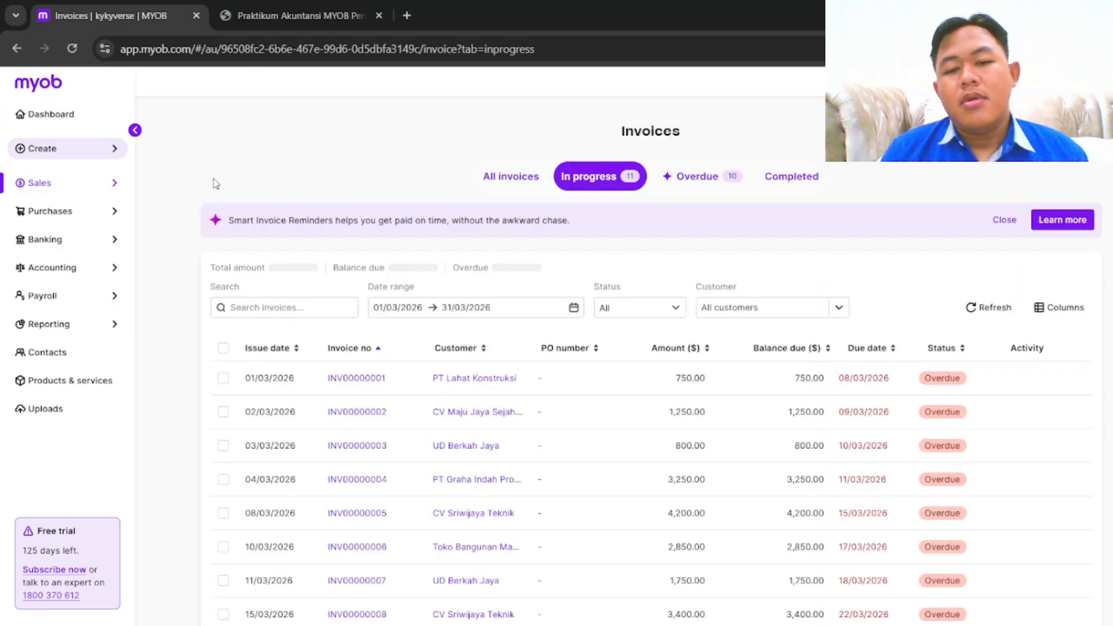
{"action": "scroll", "coordinate": [399, 358], "scroll_direction": "down", "scroll_amount": 3}
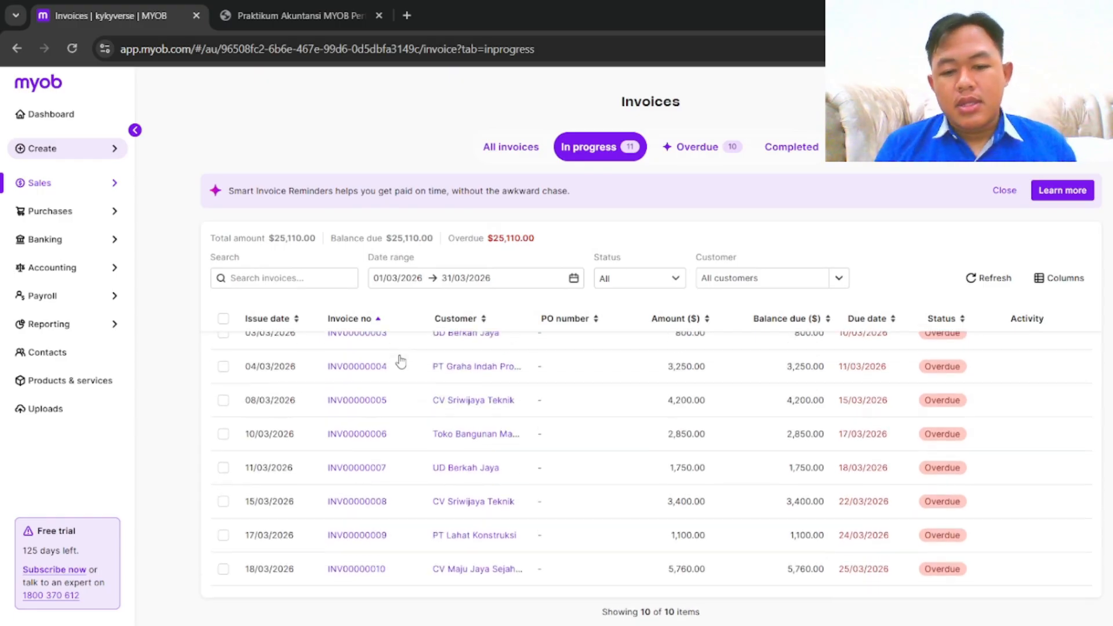
{"action": "scroll", "coordinate": [400, 361], "scroll_direction": "up", "scroll_amount": 3}
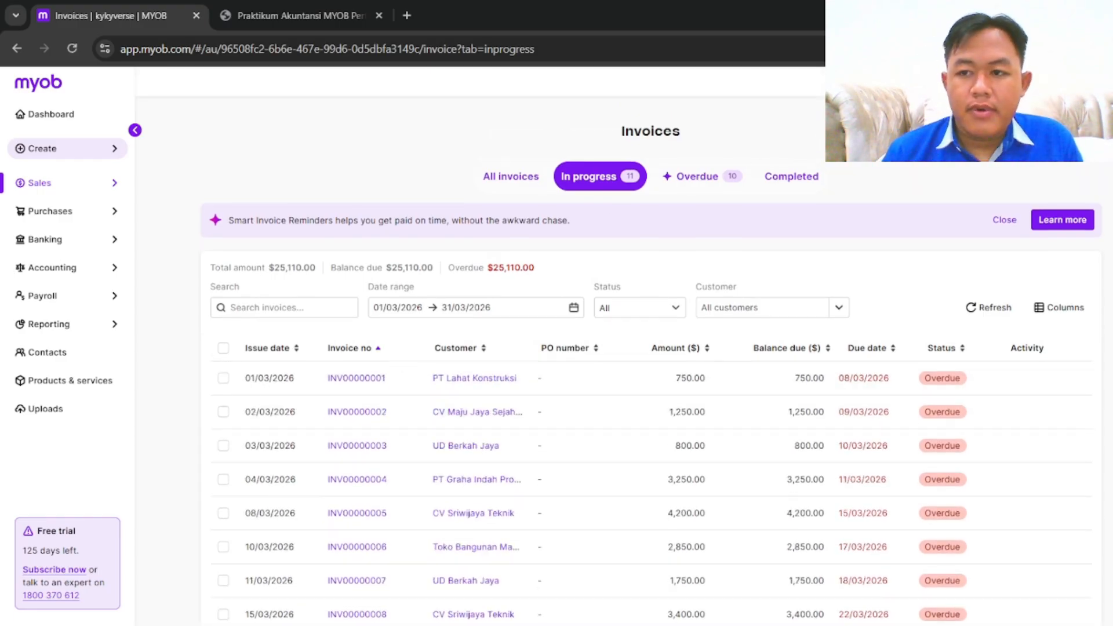
{"action": "left_click", "coordinate": [1059, 132]}
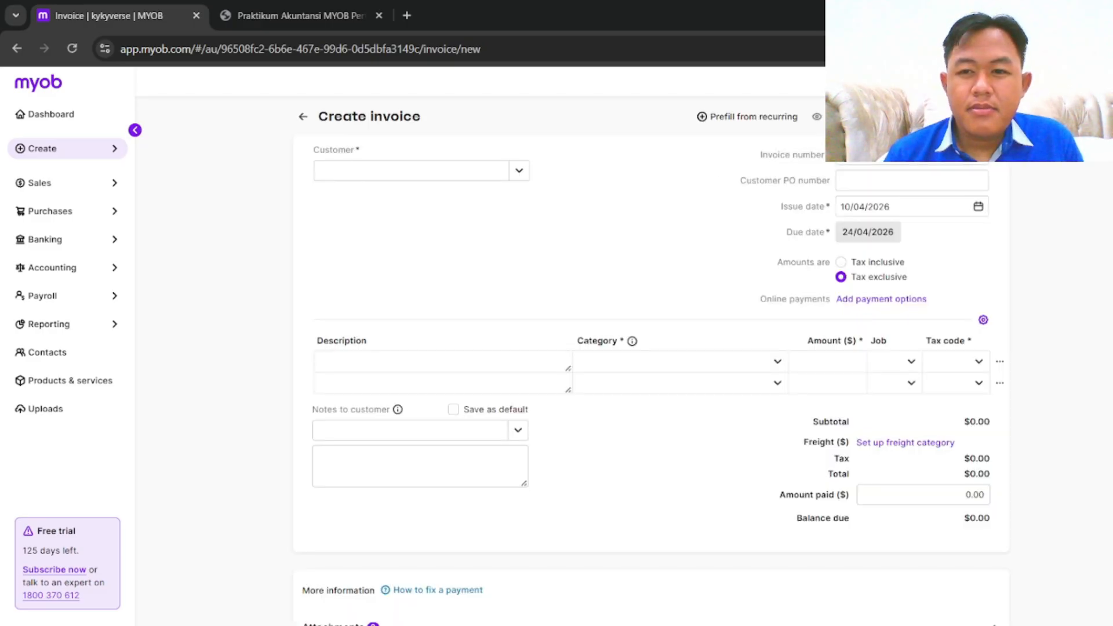
{"action": "left_click", "coordinate": [519, 171]}
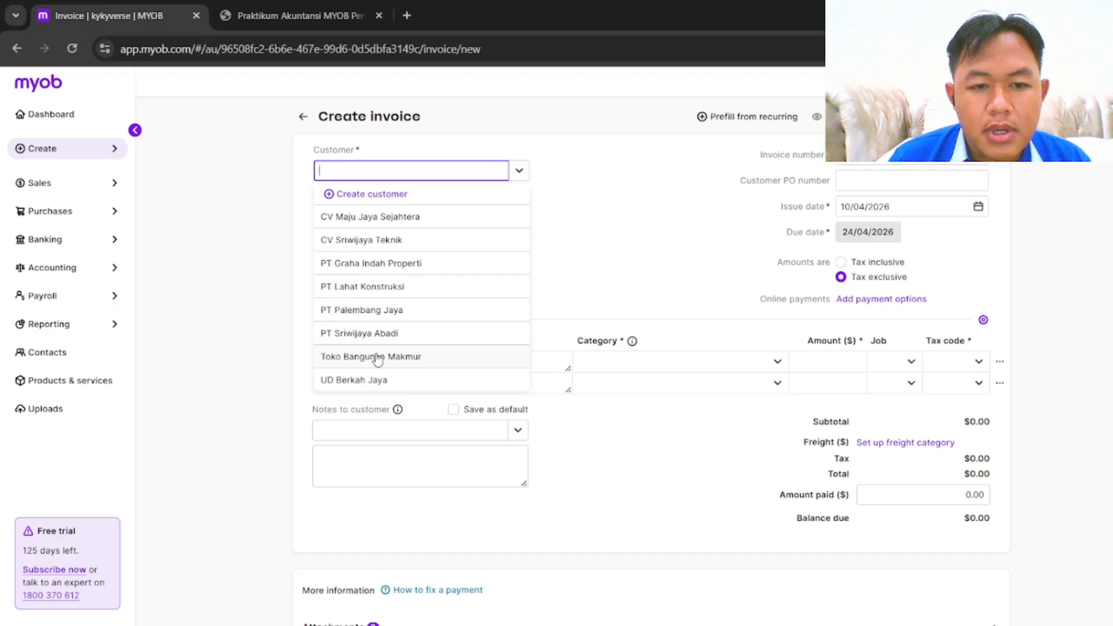
{"action": "left_click", "coordinate": [382, 310]}
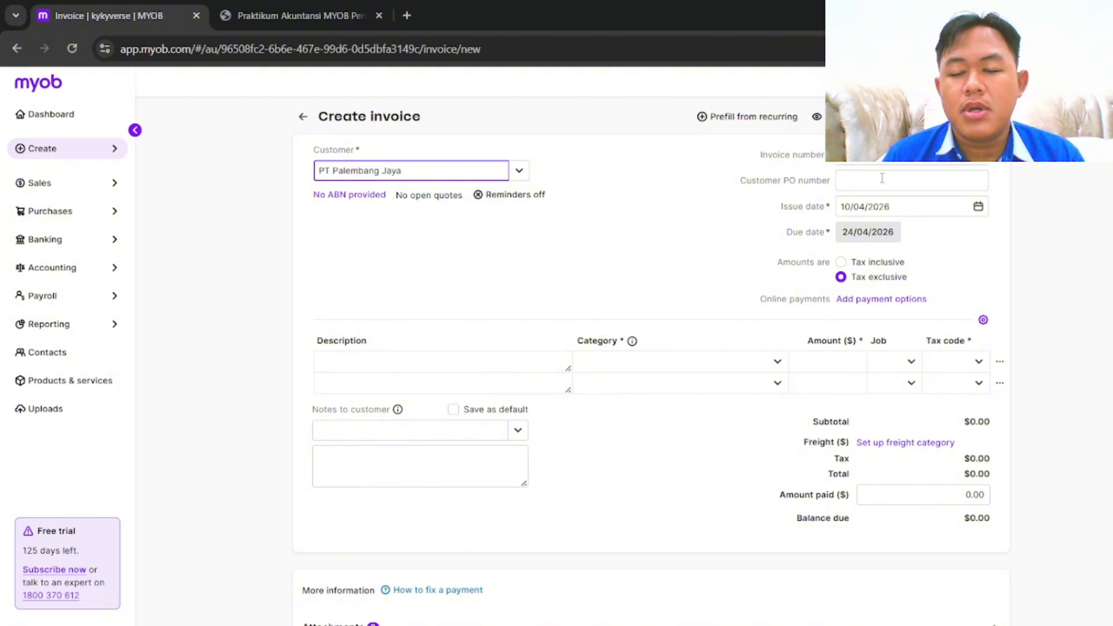
Set the invoice's issue date to 10/03/2026 and check the payment terms behind its due date
{"action": "left_click", "coordinate": [979, 209]}
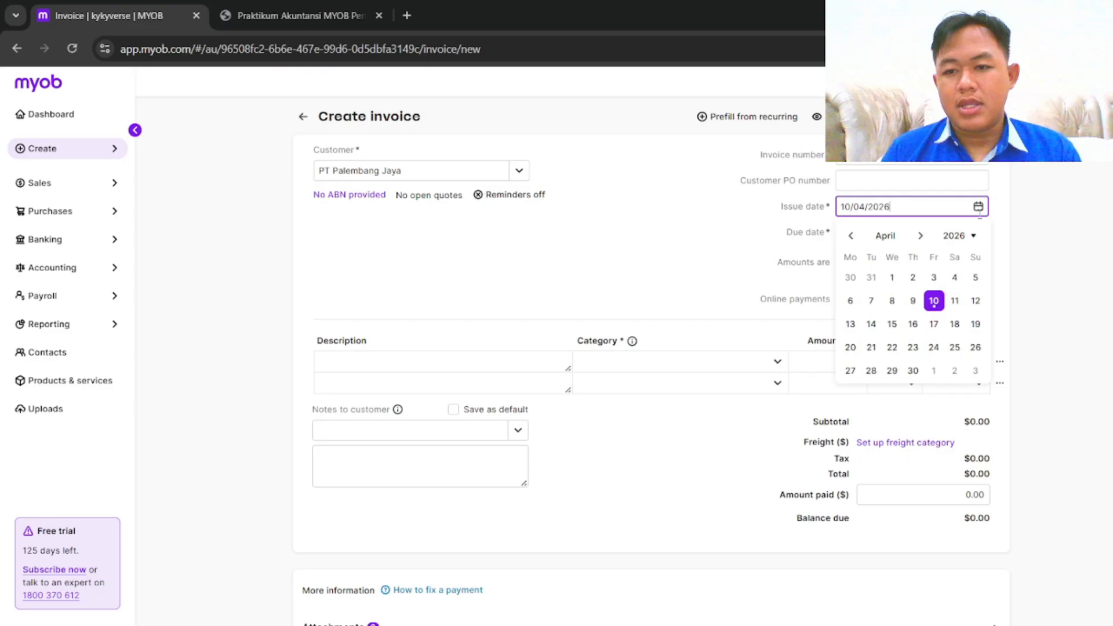
{"action": "left_click", "coordinate": [851, 235]}
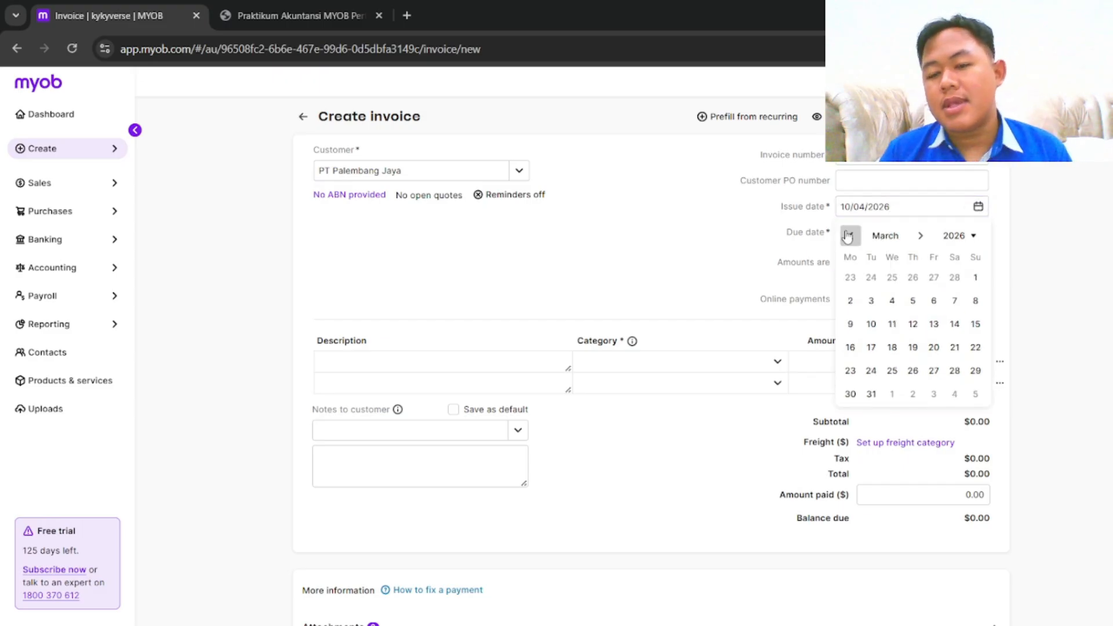
{"action": "left_click", "coordinate": [871, 324]}
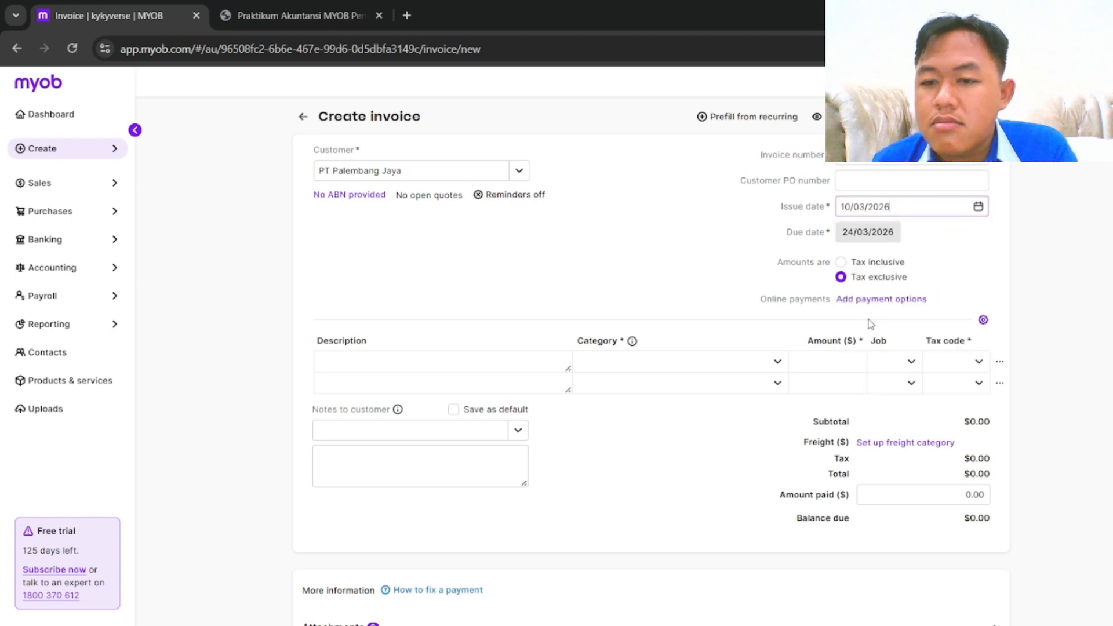
{"action": "left_click", "coordinate": [871, 239]}
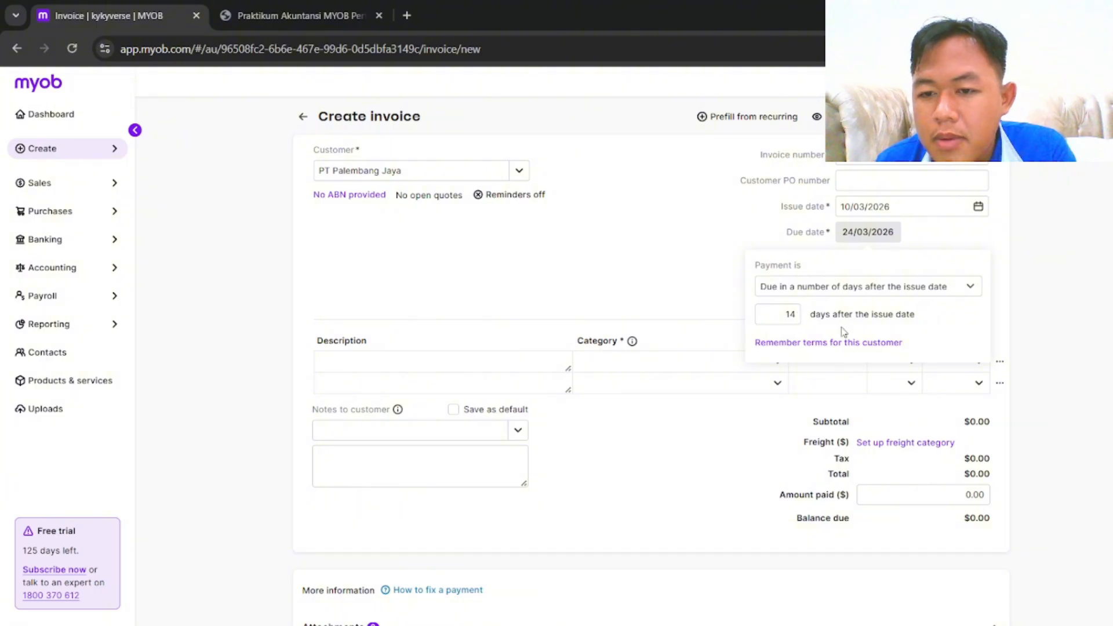
{"action": "left_click", "coordinate": [712, 234]}
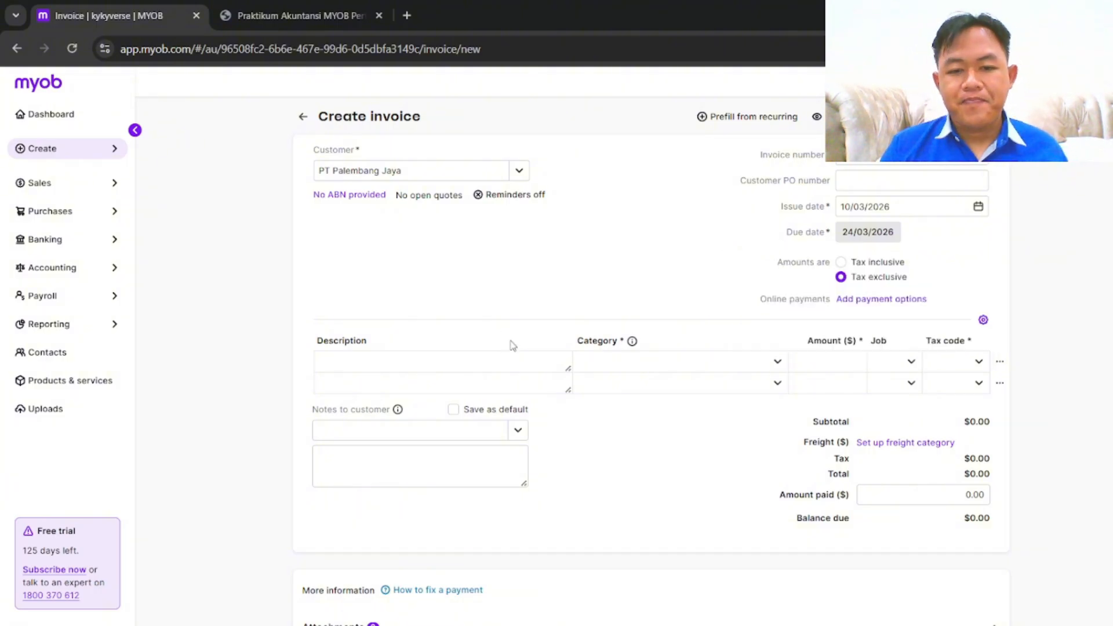
Switch the invoice's field layout to Services and items and add item HP005 Handphone to the first line
{"action": "left_click", "coordinate": [984, 320]}
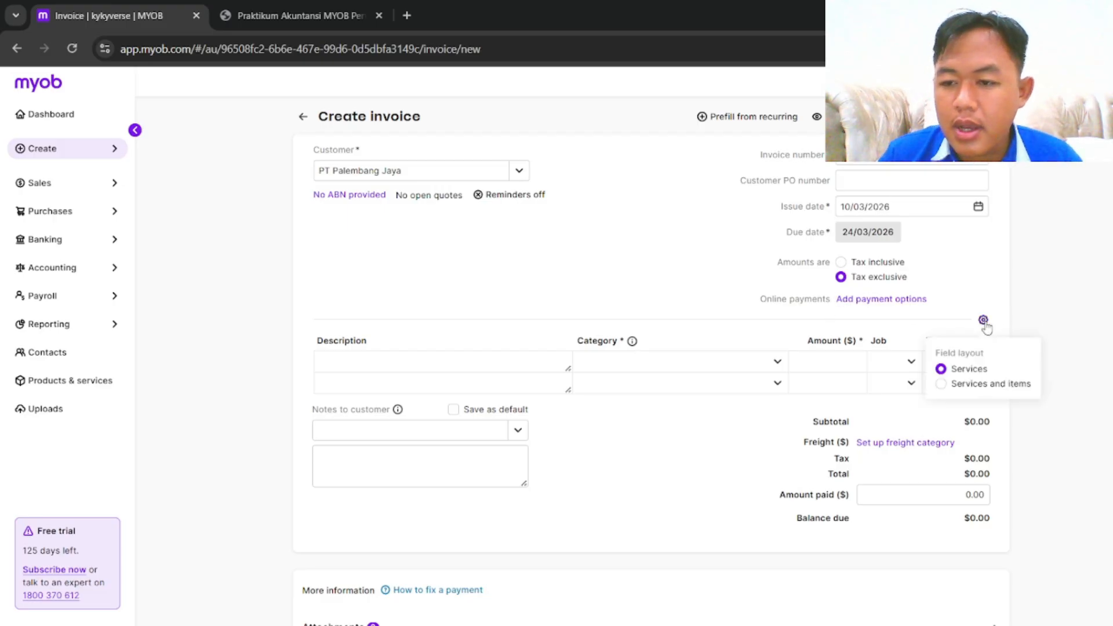
{"action": "left_click", "coordinate": [957, 387]}
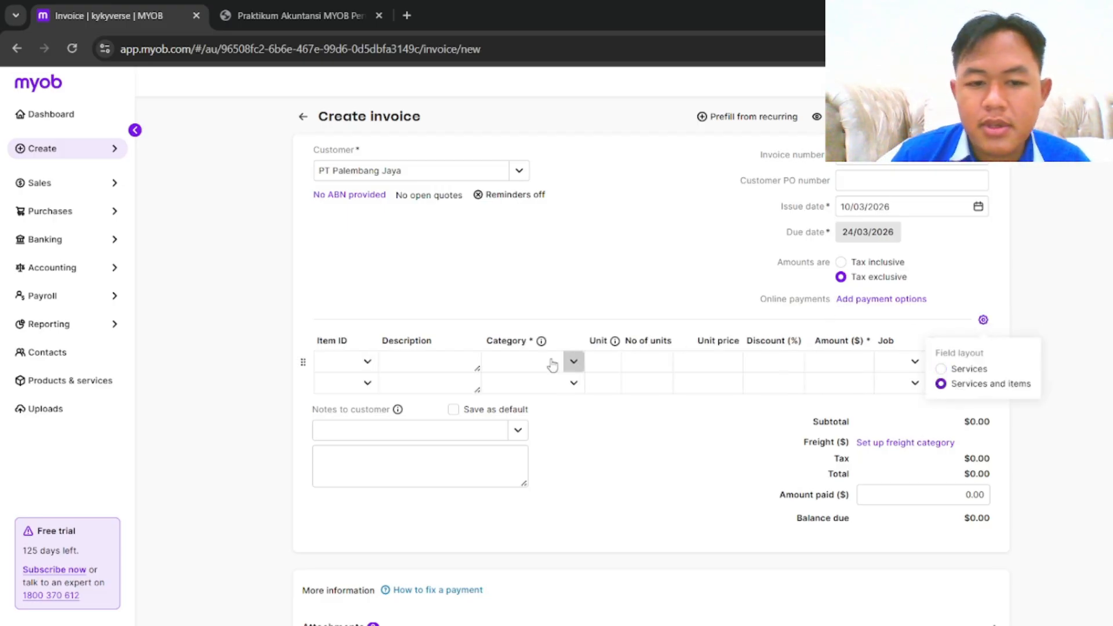
{"action": "left_click", "coordinate": [368, 361]}
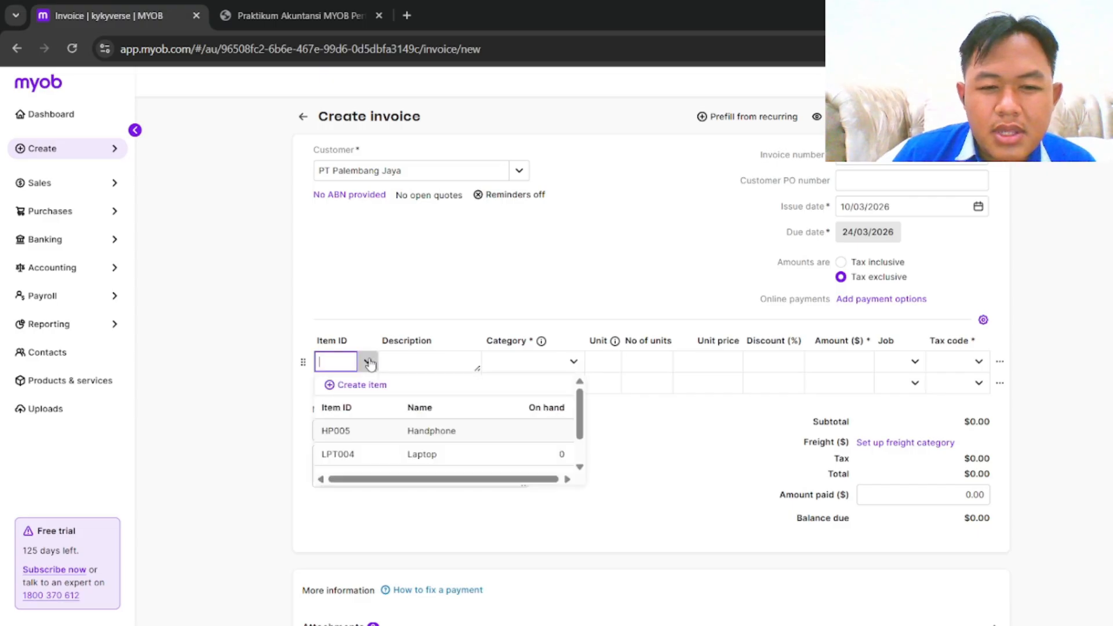
{"action": "scroll", "coordinate": [377, 439], "scroll_direction": "down", "scroll_amount": 2}
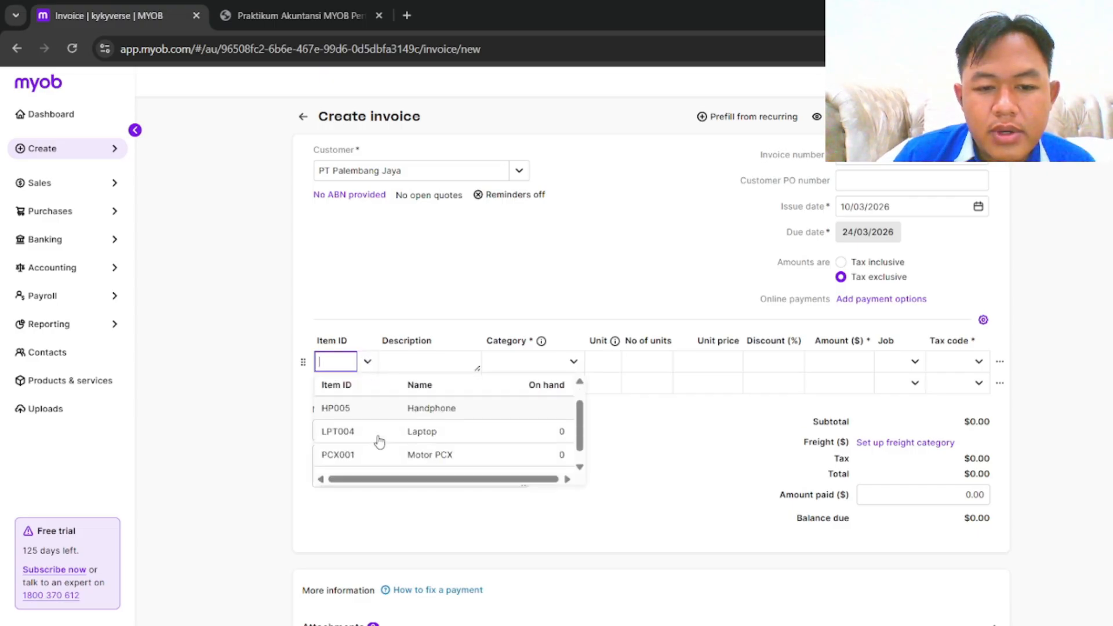
{"action": "scroll", "coordinate": [377, 439], "scroll_direction": "up", "scroll_amount": 2}
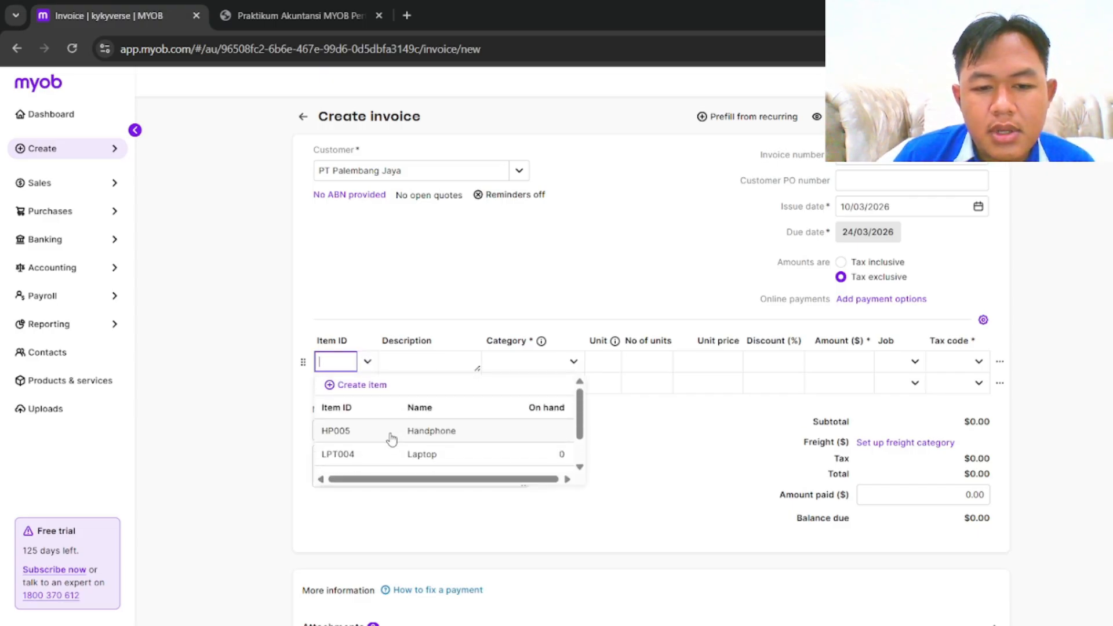
{"action": "left_click", "coordinate": [392, 439]}
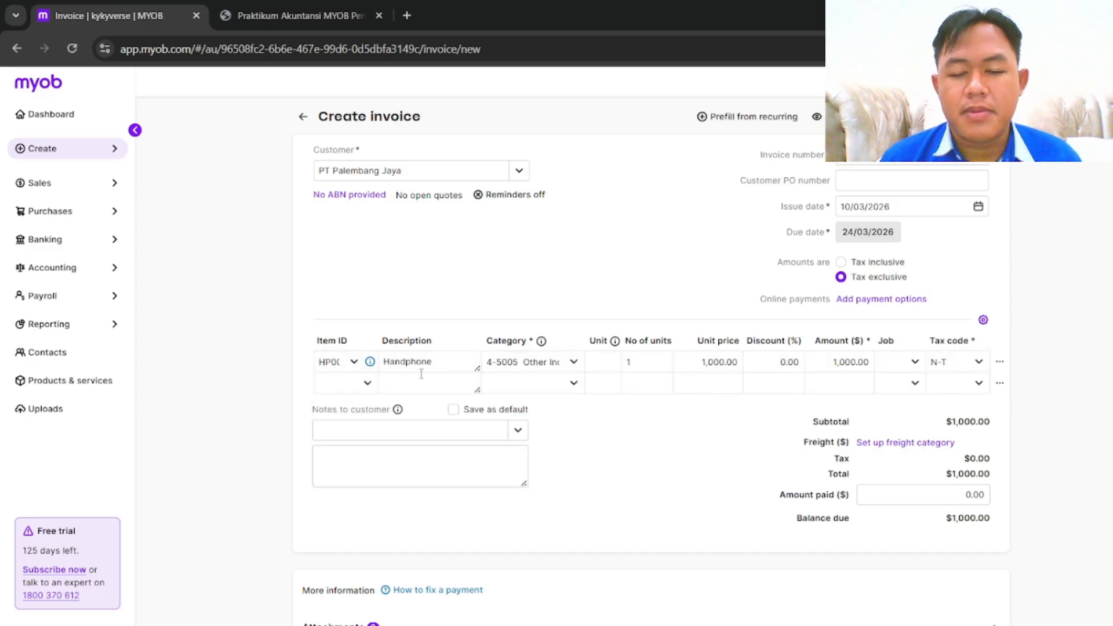
Set the Handphone line's number of units to 5 and save the invoice
{"action": "left_click", "coordinate": [642, 361]}
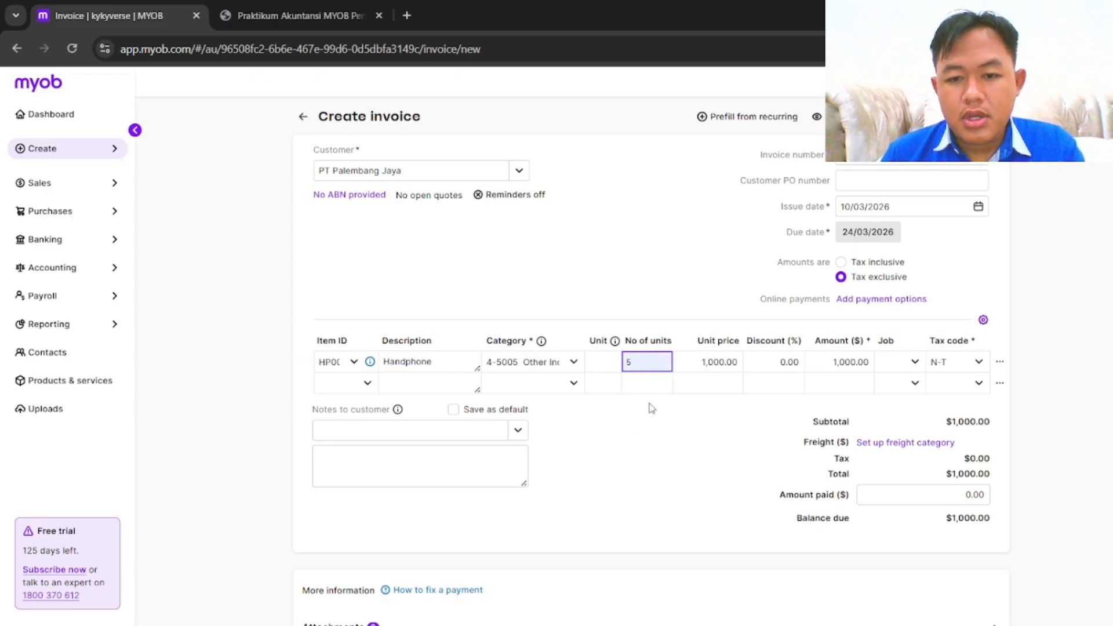
{"action": "left_click", "coordinate": [659, 474]}
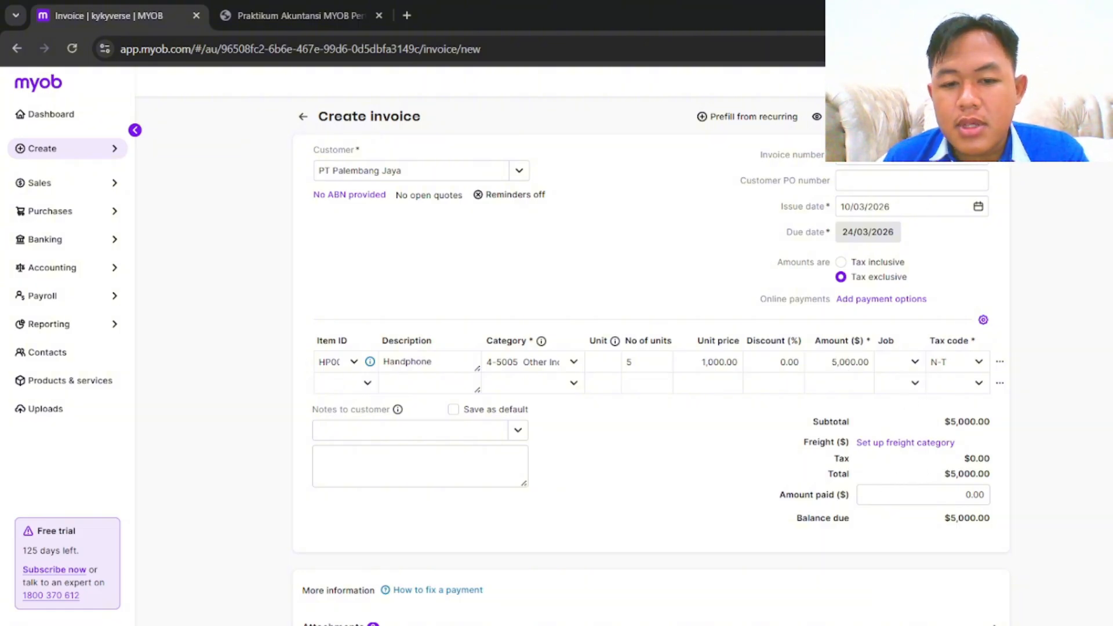
{"action": "left_click", "coordinate": [980, 116]}
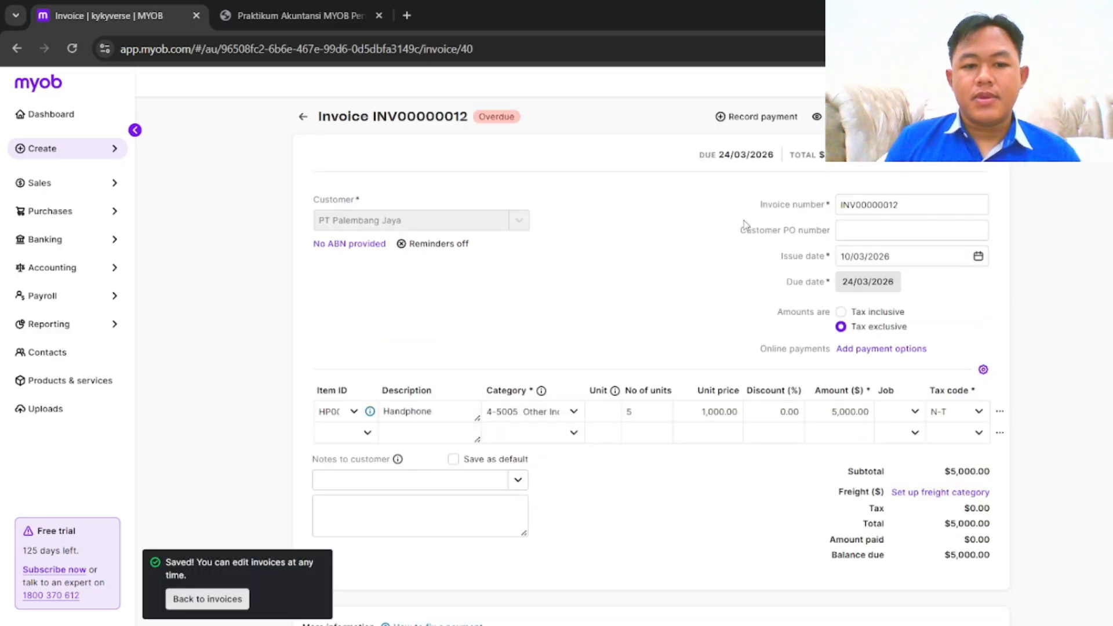
Review the sales invoices list for the newly saved PT Palembang Jaya invoice
{"action": "left_click", "coordinate": [87, 191]}
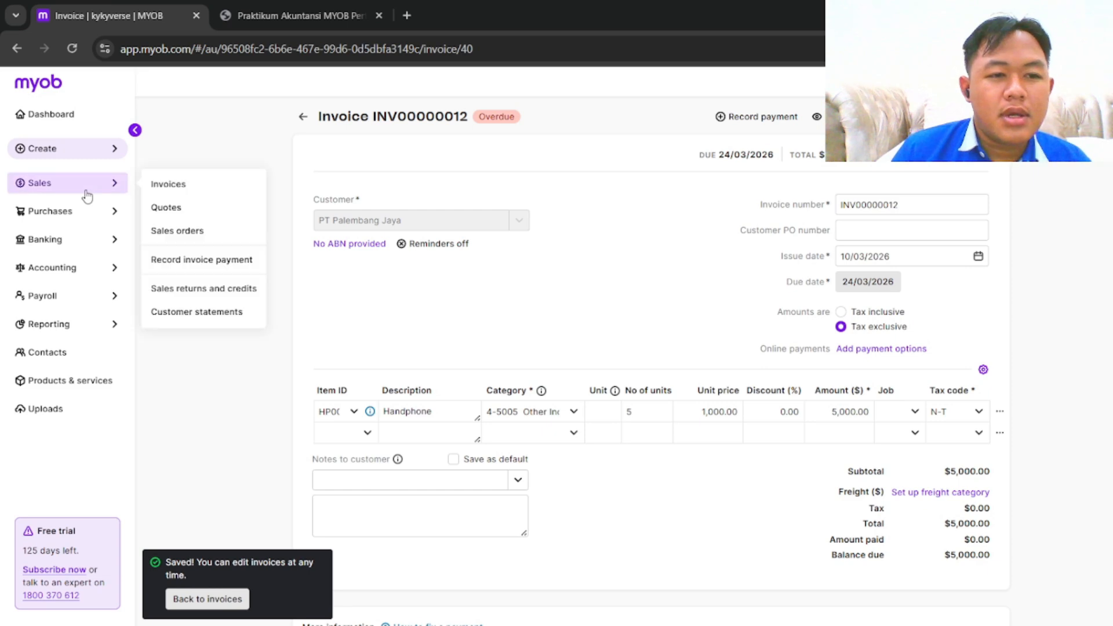
{"action": "left_click", "coordinate": [168, 186]}
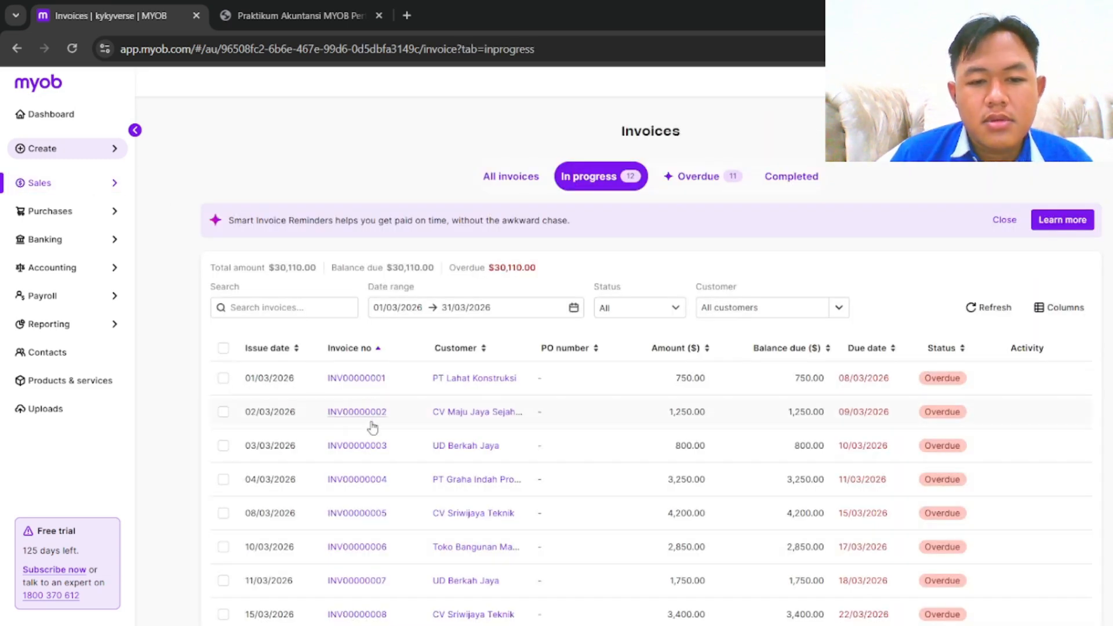
{"action": "scroll", "coordinate": [373, 429], "scroll_direction": "down", "scroll_amount": 5}
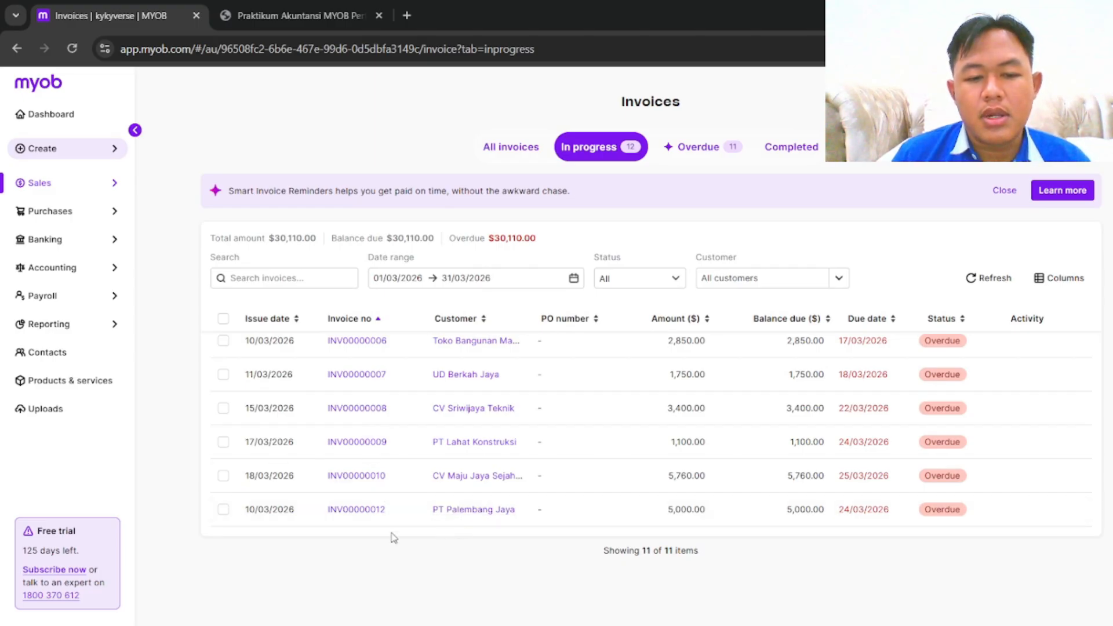
{"action": "scroll", "coordinate": [522, 426], "scroll_direction": "up", "scroll_amount": 5}
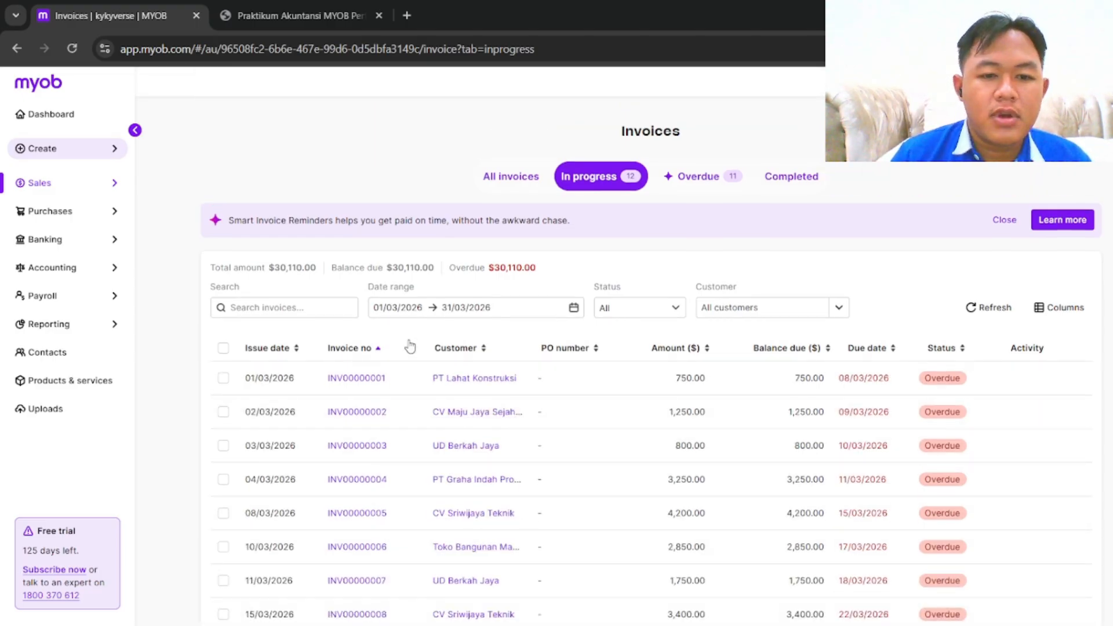
Open the sales quotes list and consult the quote instructions in the Praktikum Akuntansi MYOB Pertemuan 2 PDF
{"action": "left_click", "coordinate": [106, 189]}
{"action": "left_click", "coordinate": [171, 204]}
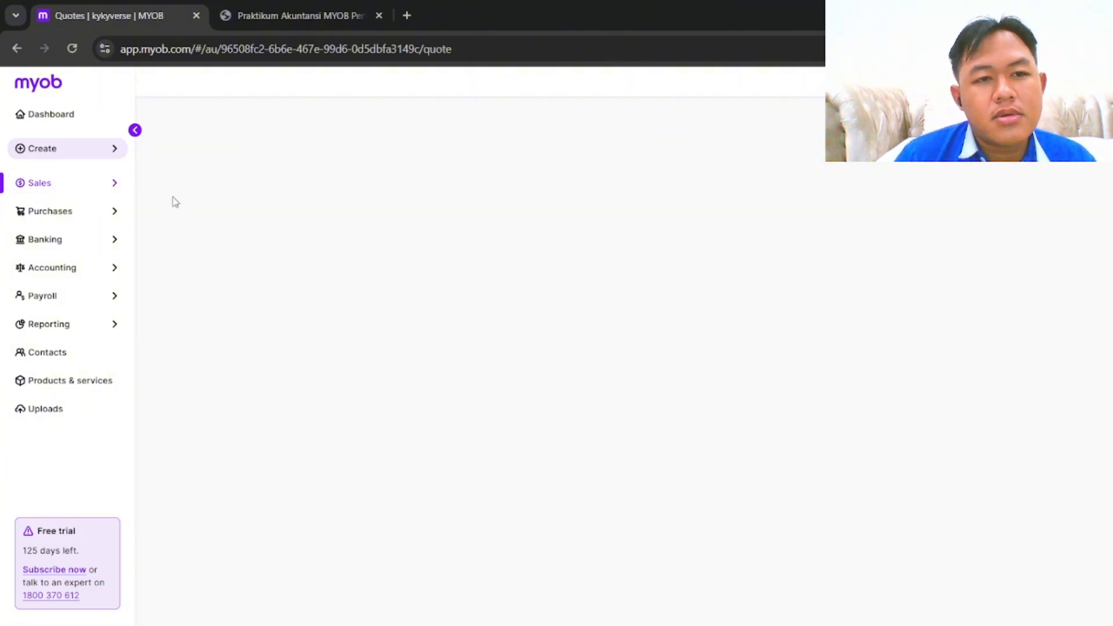
{"action": "left_click", "coordinate": [299, 16]}
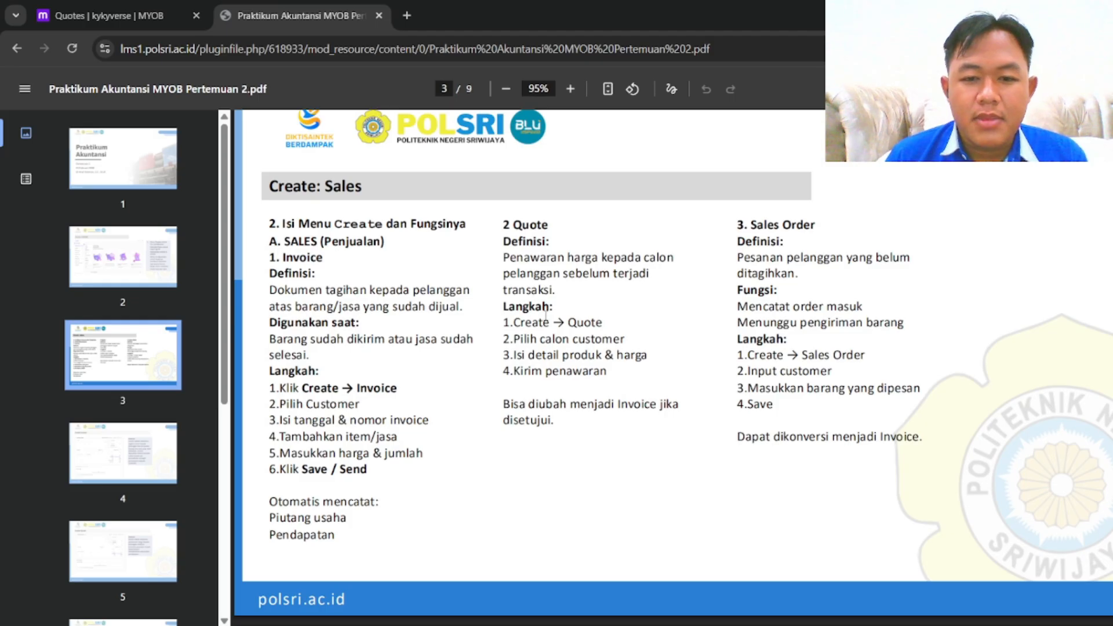
{"action": "left_click", "coordinate": [169, 8]}
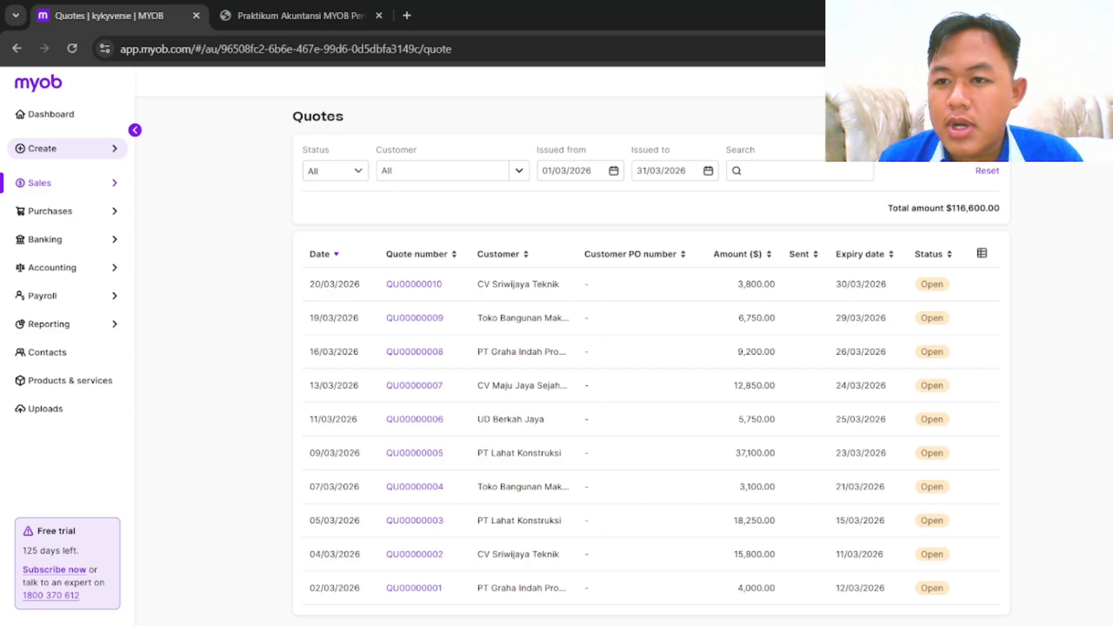
Start a new quote for customer PT Sriwijaya Abadi
{"action": "left_click", "coordinate": [969, 117]}
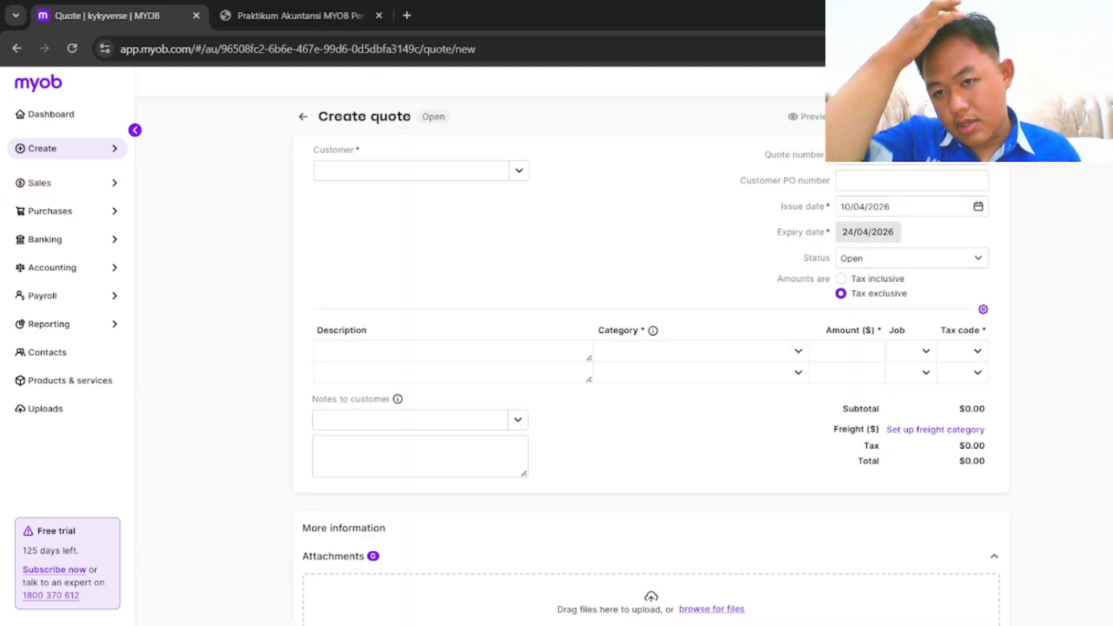
{"action": "left_click", "coordinate": [527, 170]}
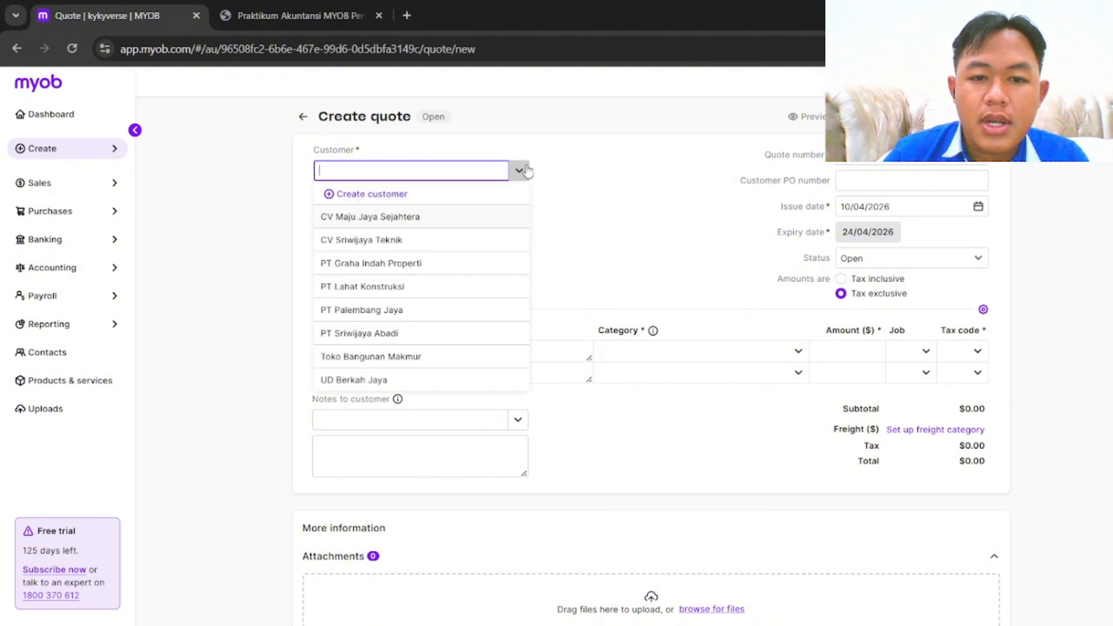
{"action": "left_click", "coordinate": [427, 340]}
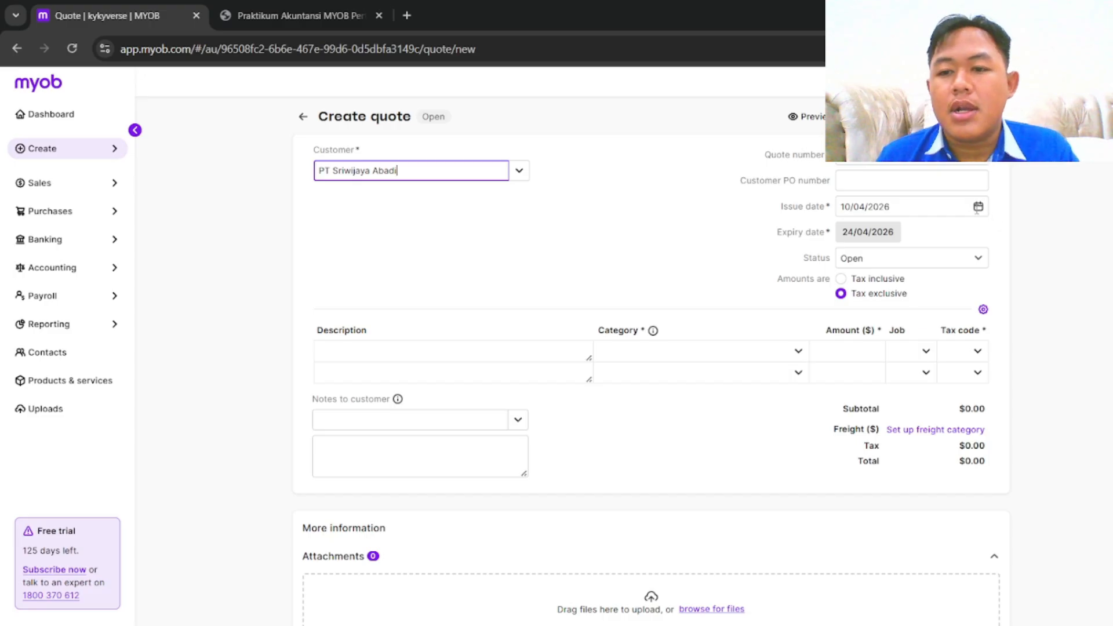
Set the quote's issue date to 12/04/2026 and its expiry to a date of next month, the 14th
{"action": "left_click", "coordinate": [951, 207]}
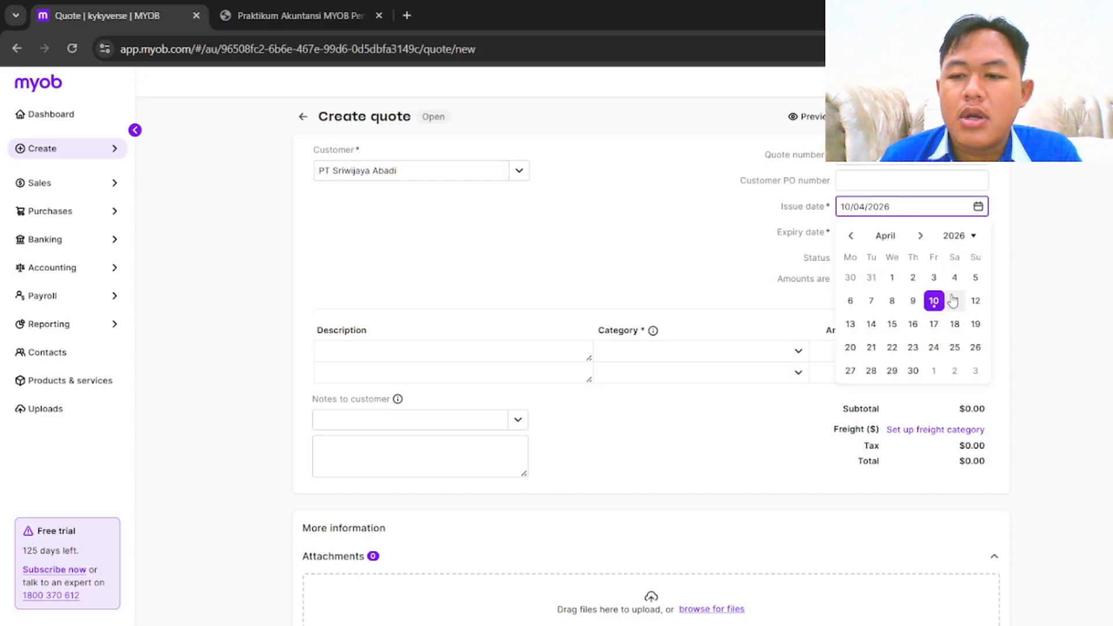
{"action": "left_click", "coordinate": [975, 301]}
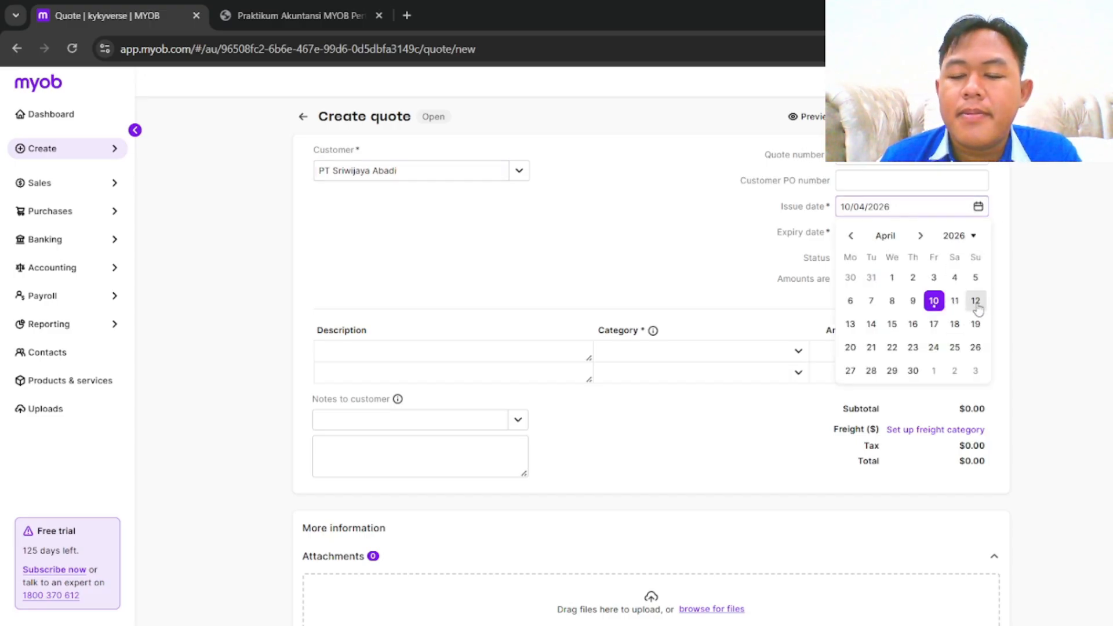
{"action": "left_click", "coordinate": [893, 235]}
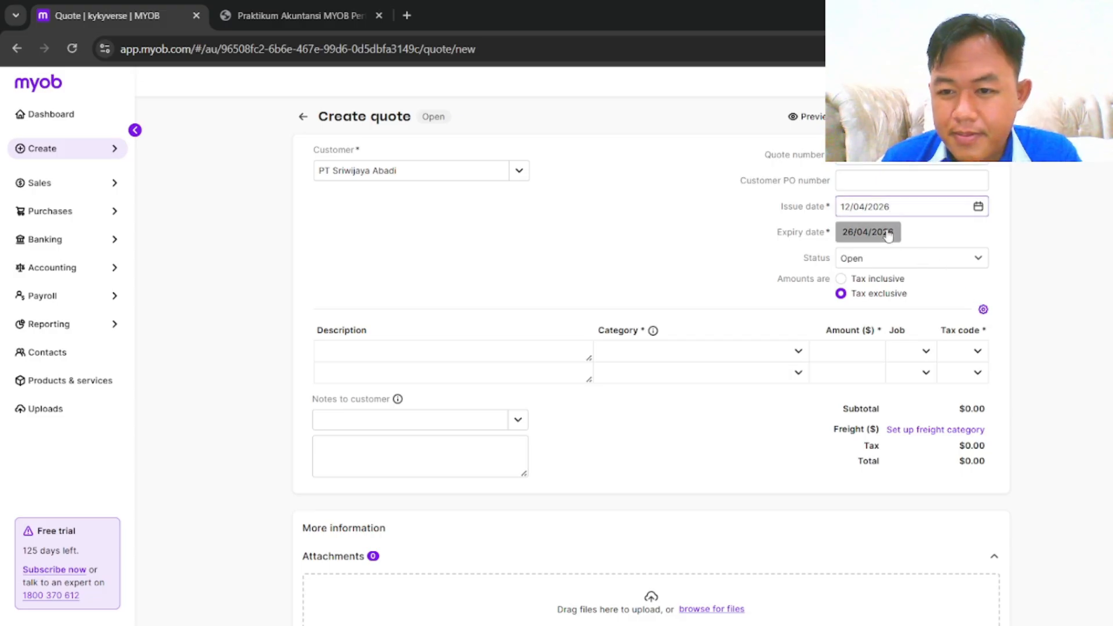
{"action": "left_click", "coordinate": [889, 295]}
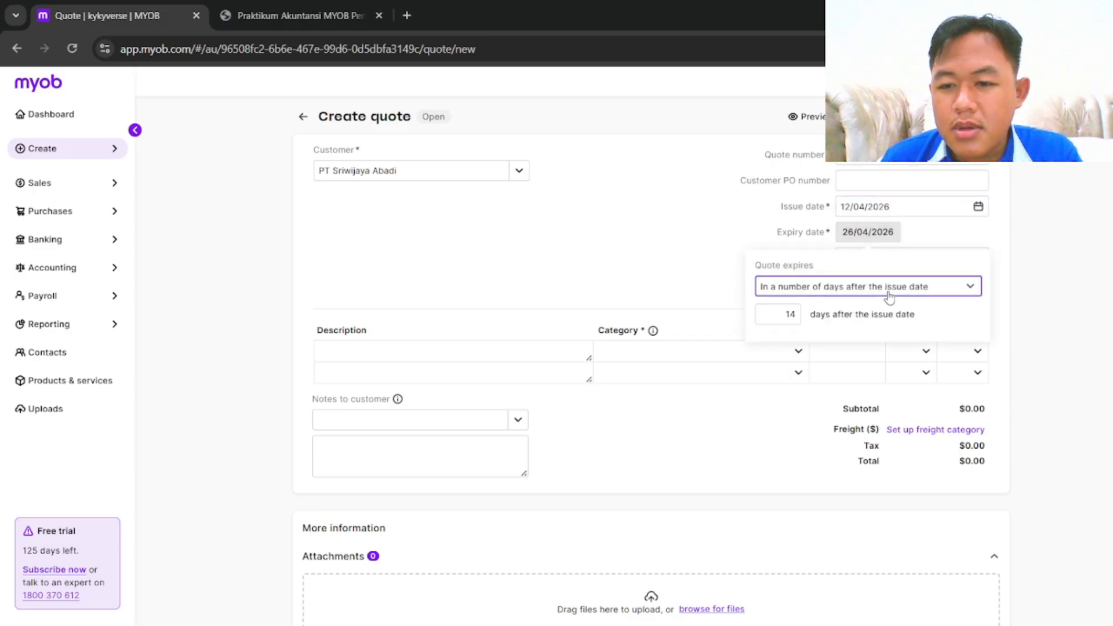
{"action": "left_click", "coordinate": [846, 341]}
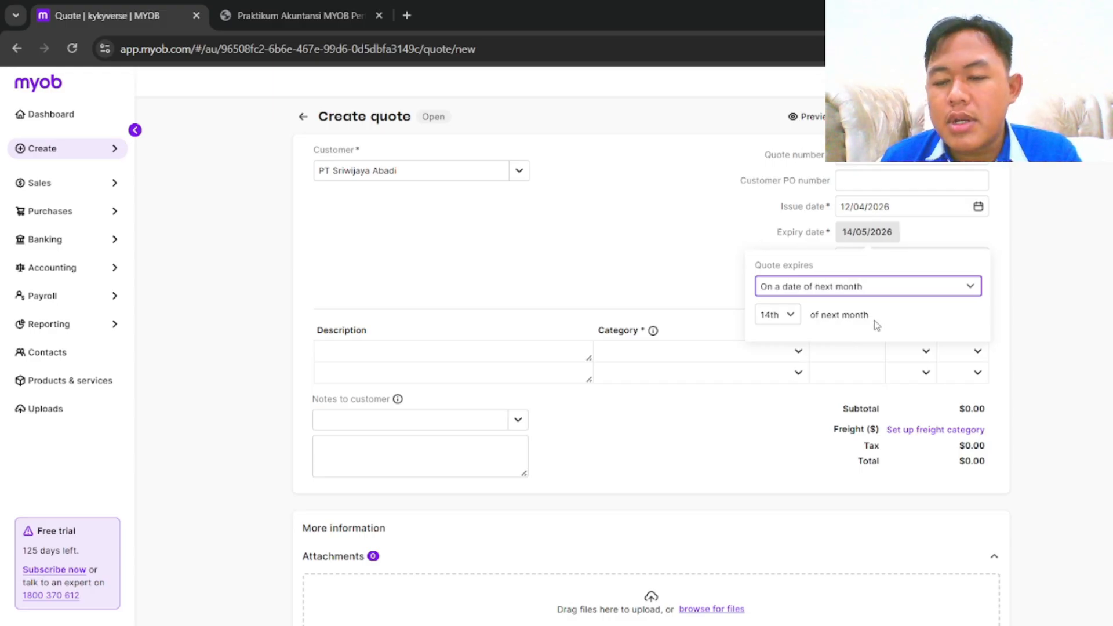
Close the expiry date settings and switch the quote's field layout to Services and items
{"action": "left_click", "coordinate": [716, 277]}
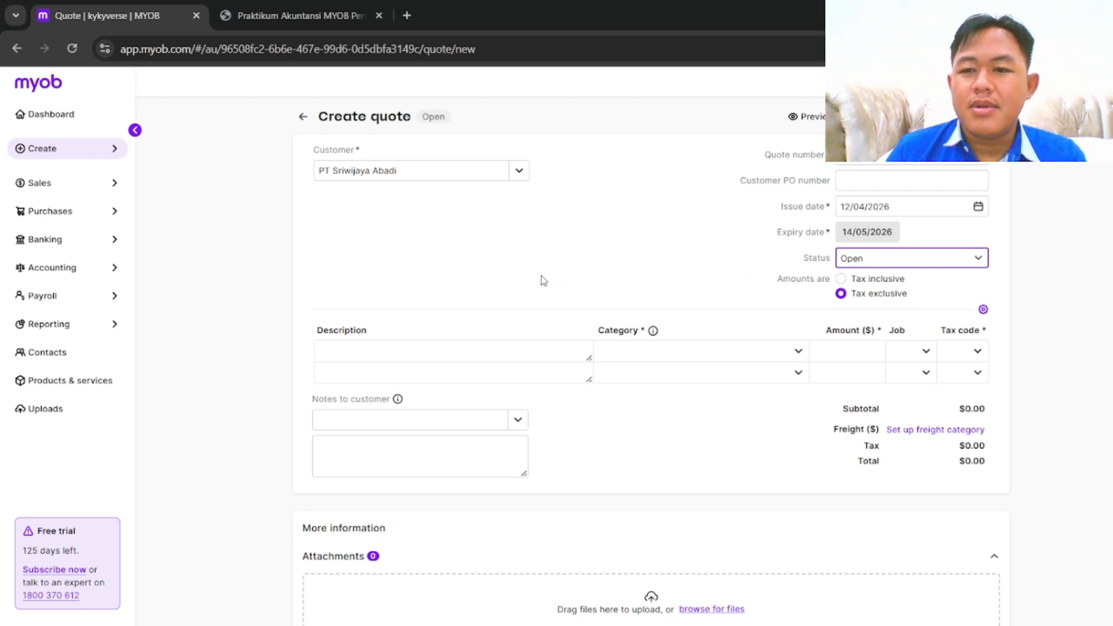
{"action": "left_click", "coordinate": [430, 350]}
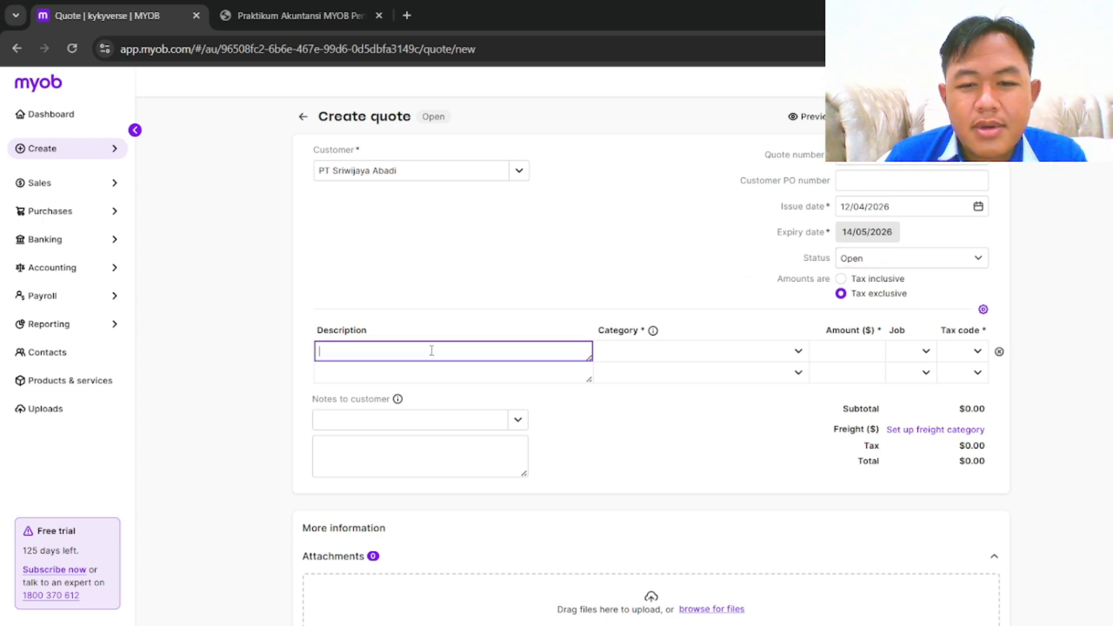
{"action": "left_click", "coordinate": [983, 309]}
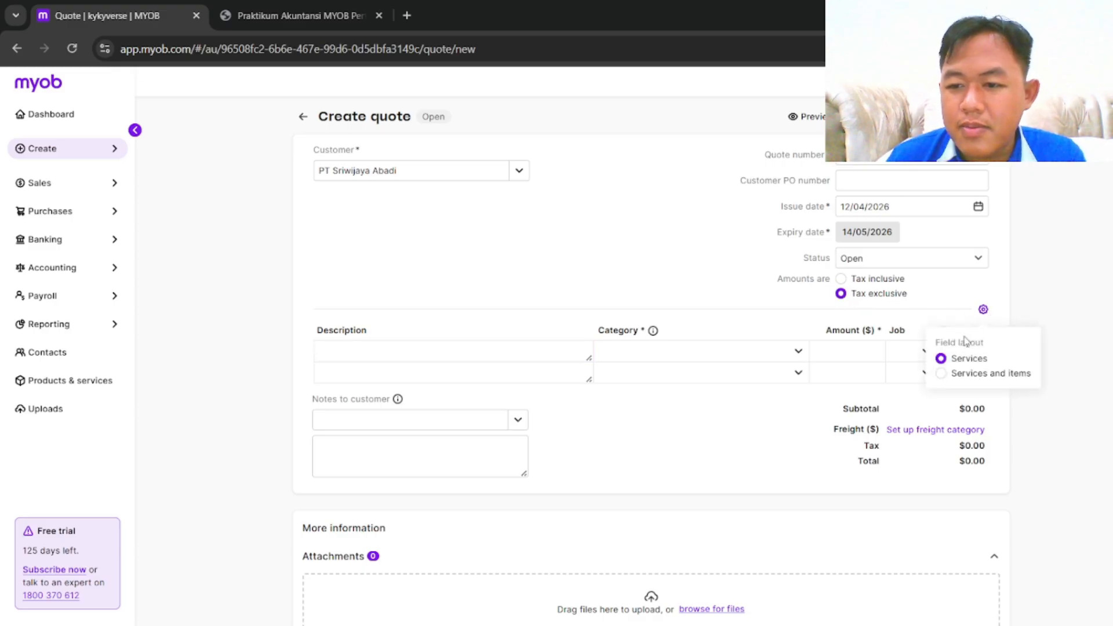
{"action": "left_click", "coordinate": [956, 371]}
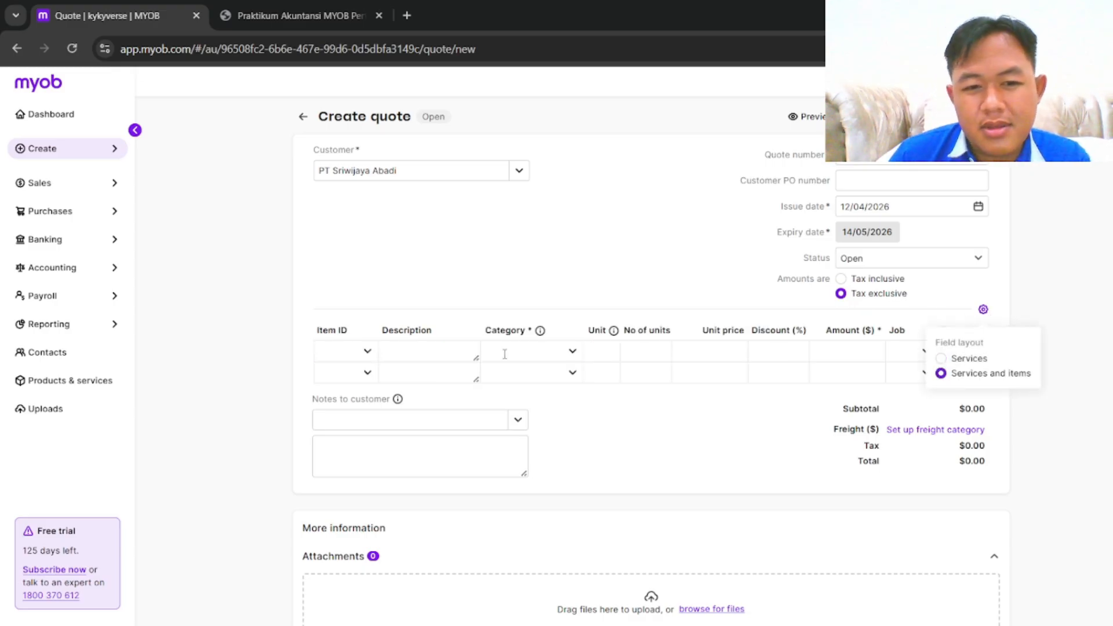
Add item HP005 Handphone with 5 units to the quote's first line and save the quote
{"action": "left_click", "coordinate": [371, 353]}
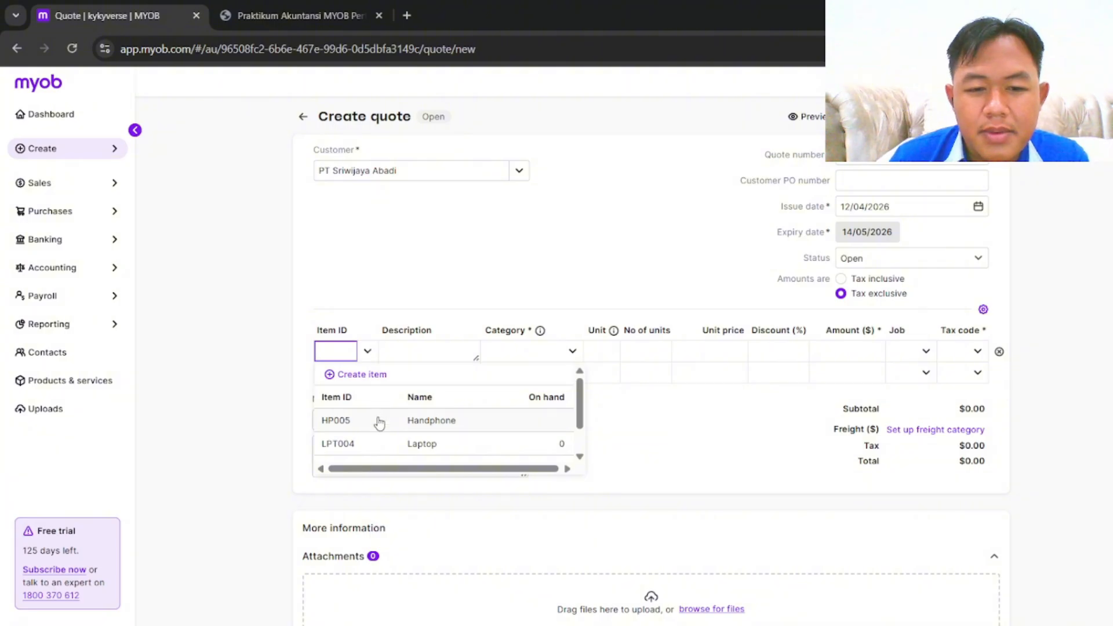
{"action": "left_click", "coordinate": [378, 419]}
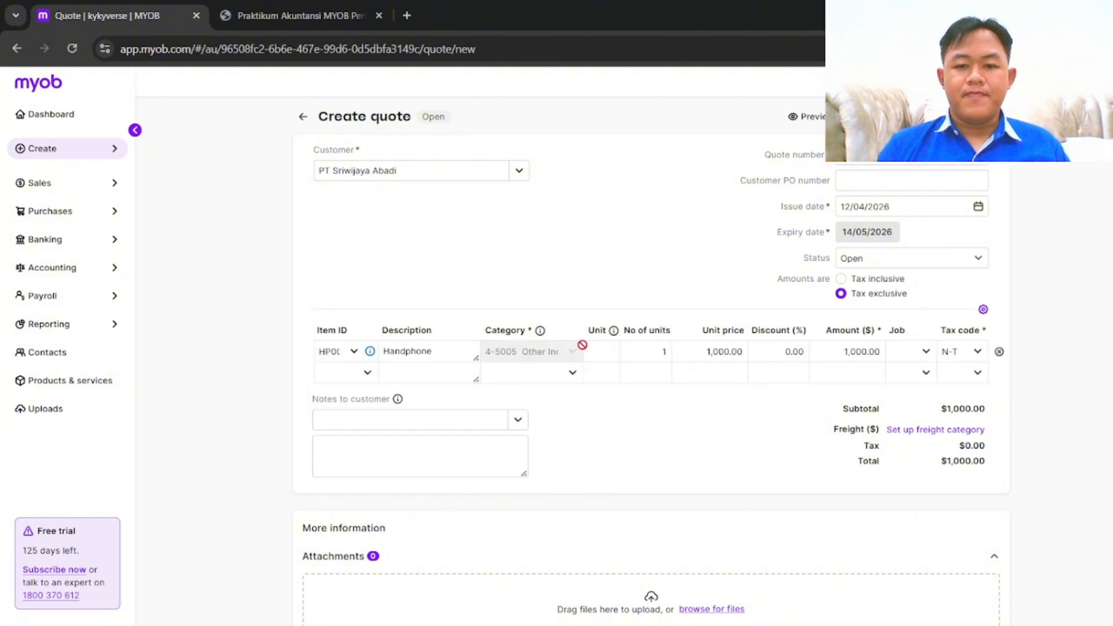
{"action": "left_click", "coordinate": [655, 349]}
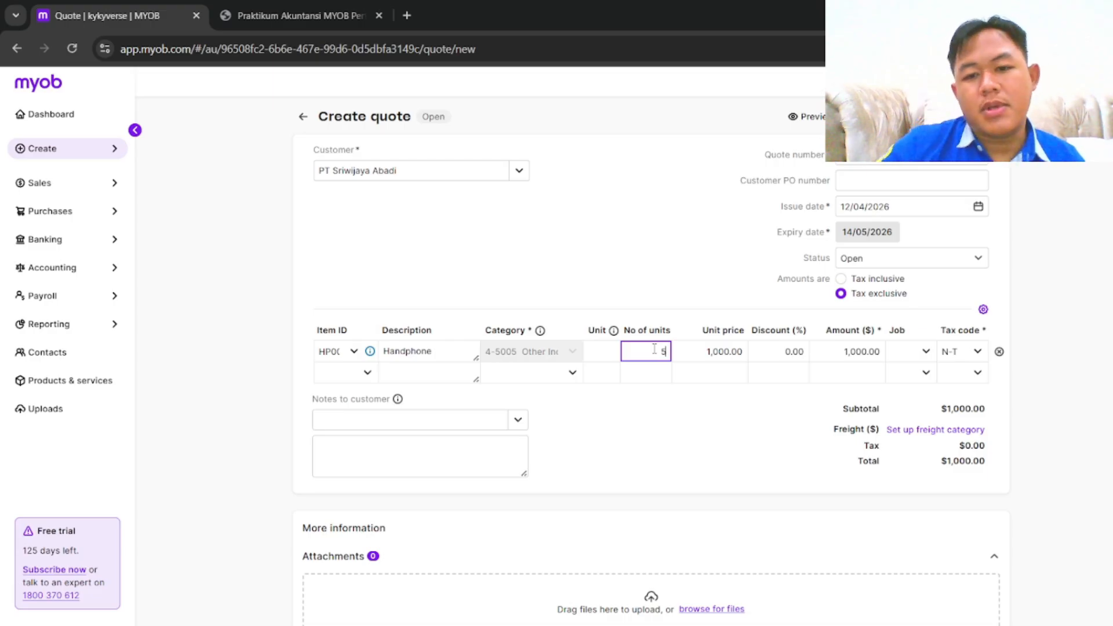
{"action": "left_click", "coordinate": [757, 453]}
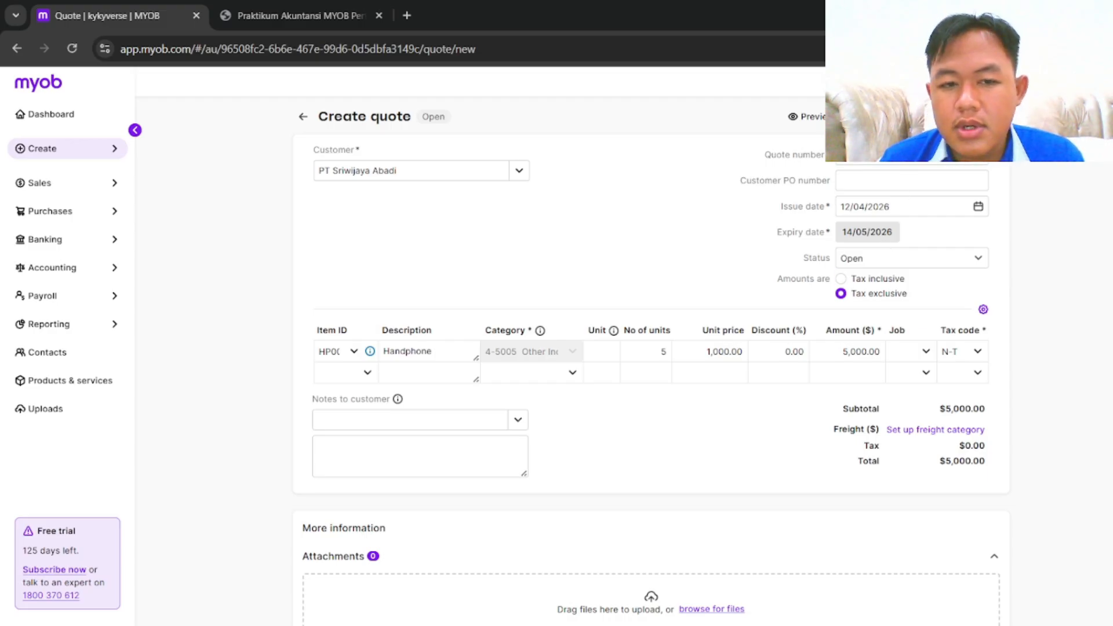
{"action": "left_click", "coordinate": [985, 116]}
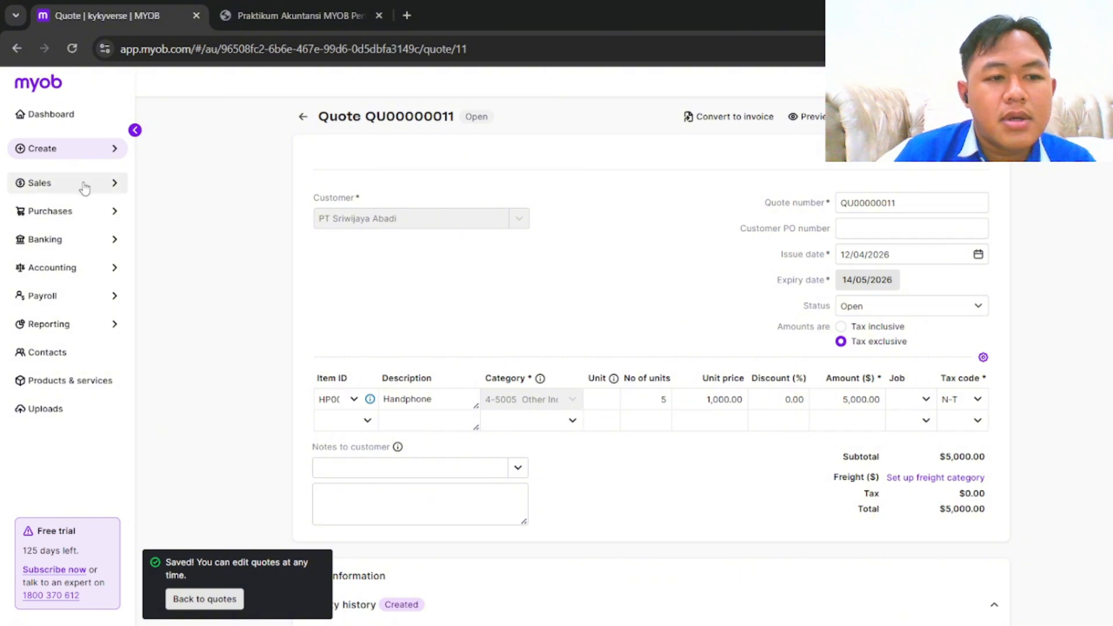
Open the sales orders list and consult the Sales Order instructions in the Praktikum Akuntansi MYOB Pertemuan 2 PDF
{"action": "left_click", "coordinate": [82, 183]}
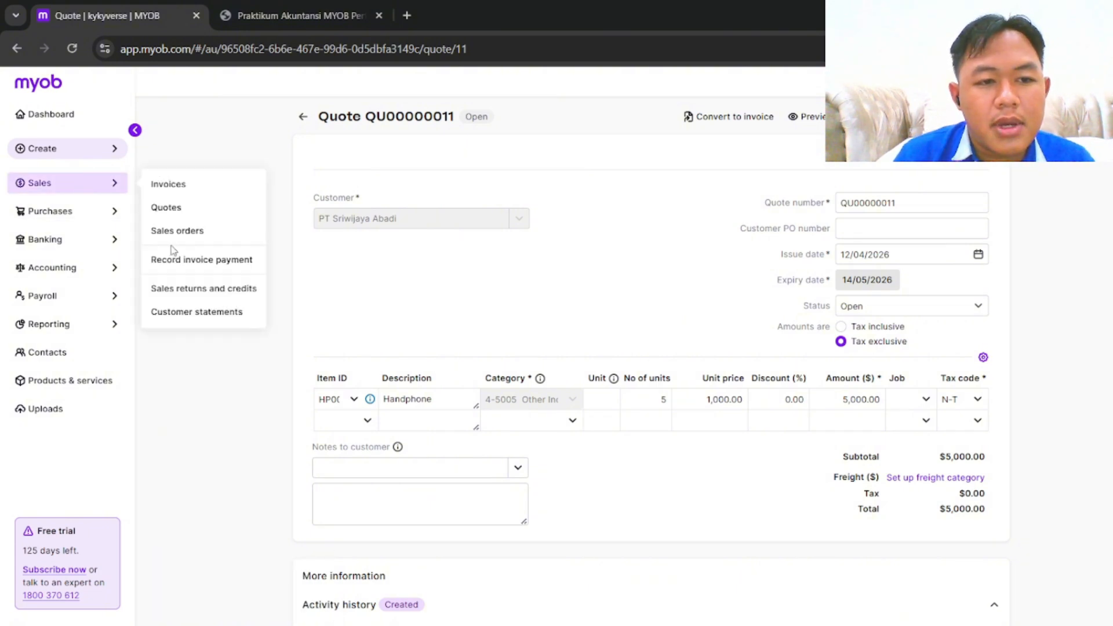
{"action": "left_click", "coordinate": [182, 231]}
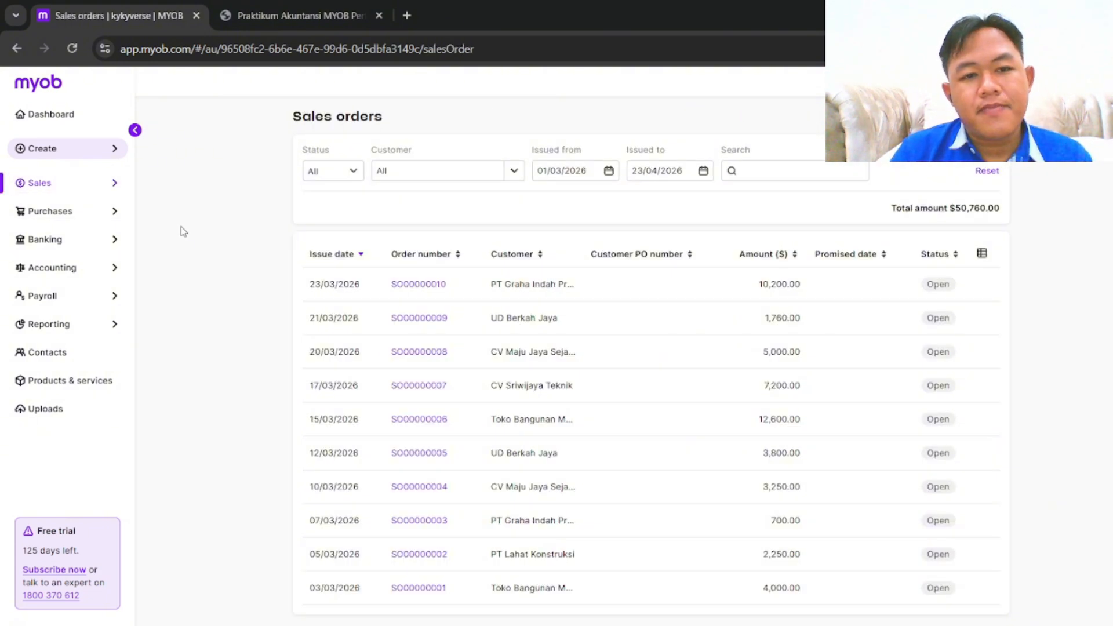
{"action": "left_click", "coordinate": [303, 17]}
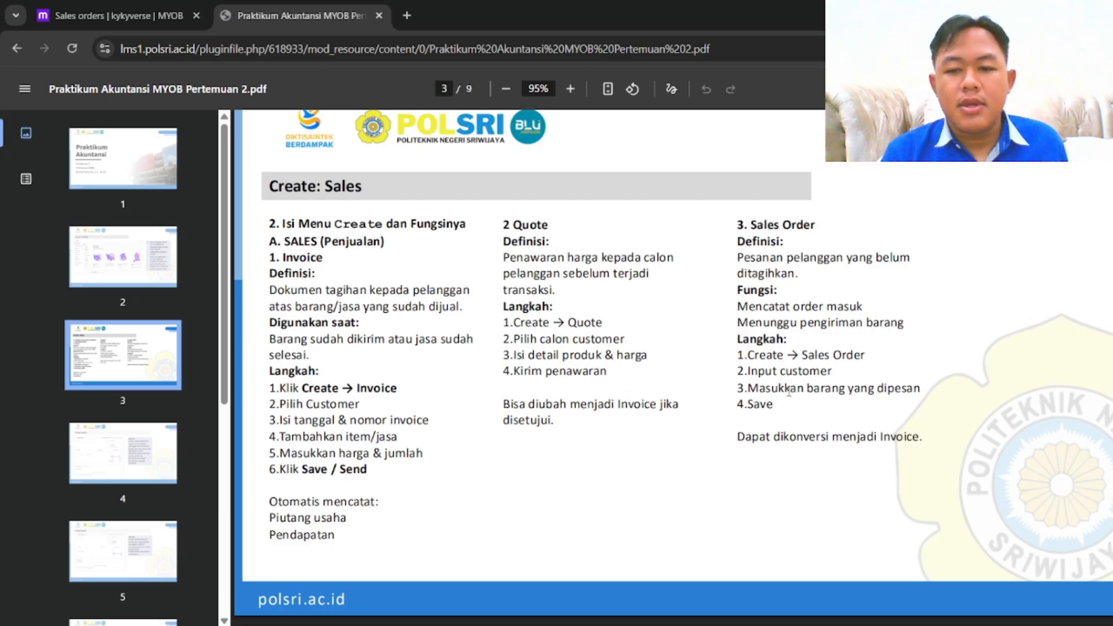
Return to MYOB and start a new sales order for PT Palembang Jaya with the Services and items field layout
{"action": "left_click", "coordinate": [164, 7]}
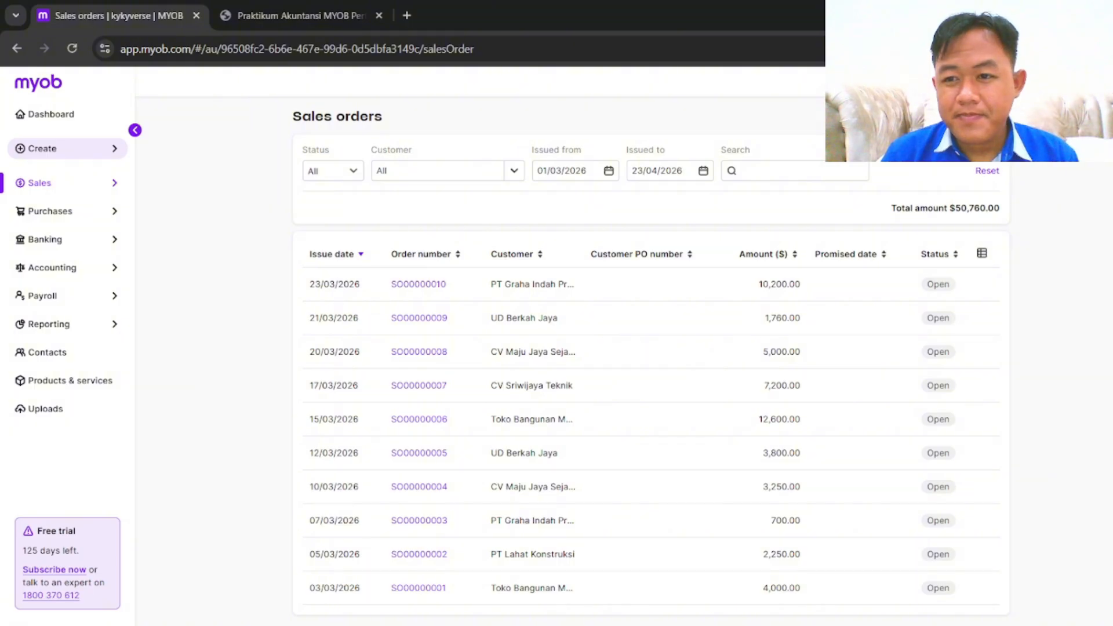
{"action": "left_click", "coordinate": [961, 116]}
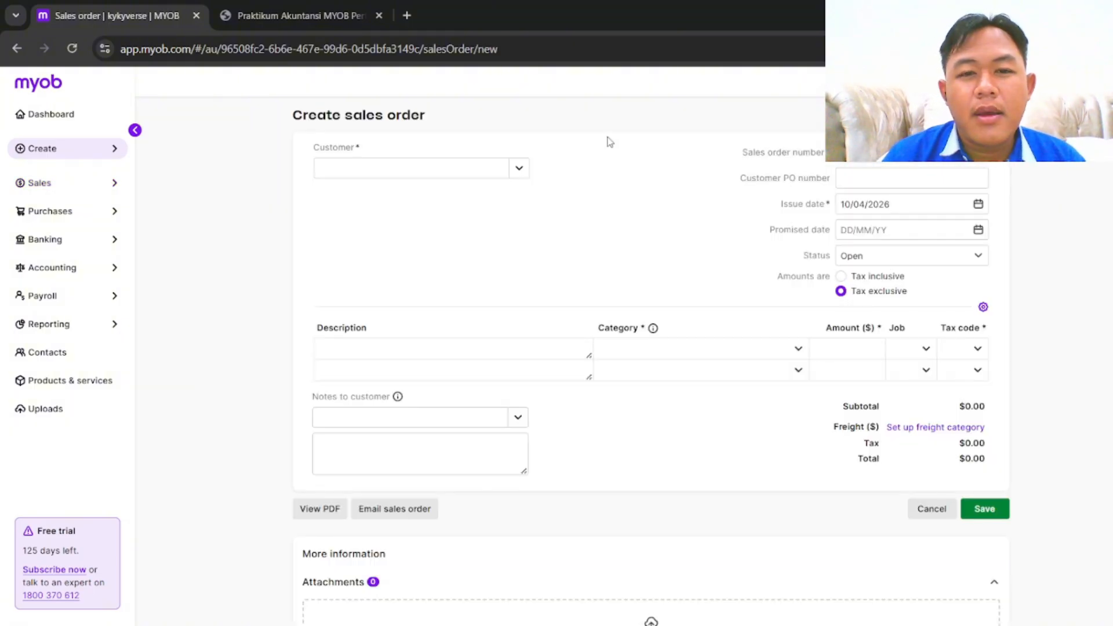
{"action": "left_click", "coordinate": [519, 168]}
{"action": "left_click", "coordinate": [424, 310]}
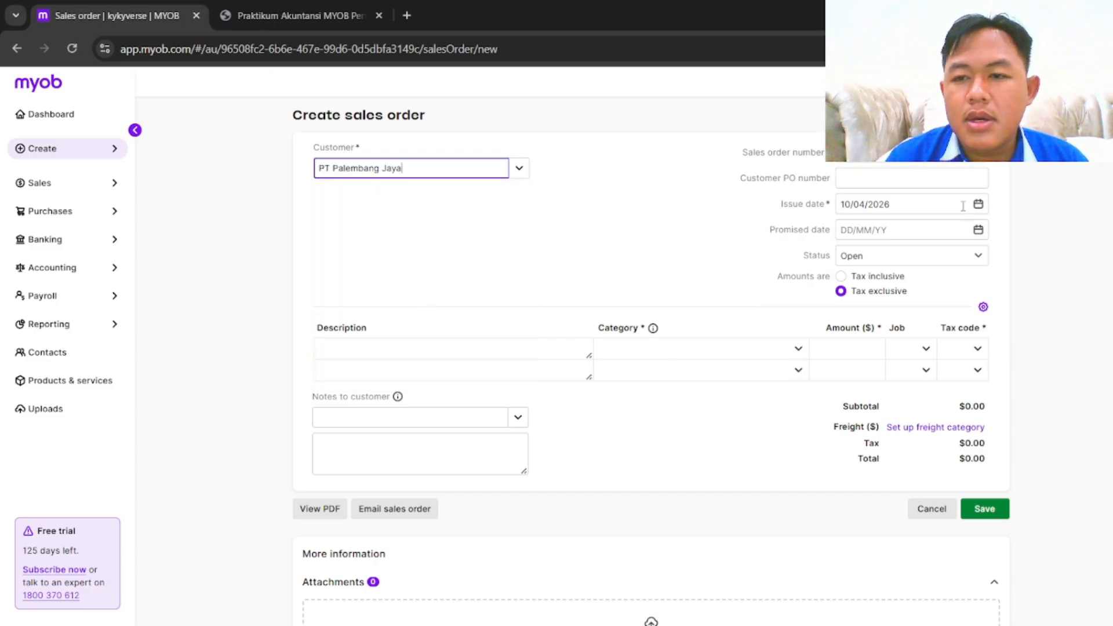
{"action": "left_click", "coordinate": [983, 307]}
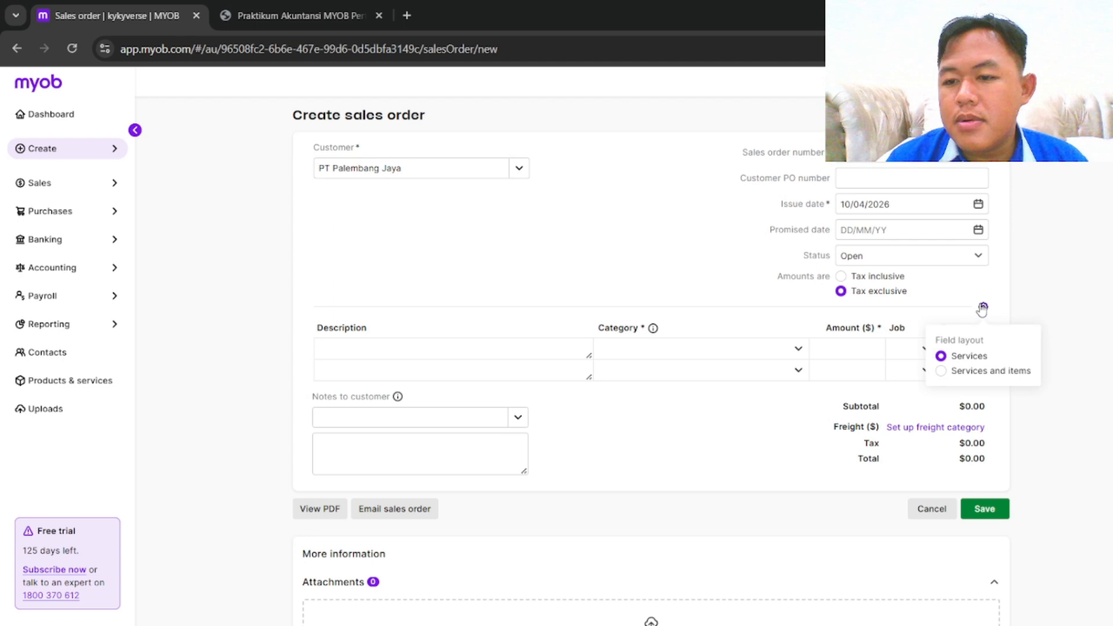
{"action": "left_click", "coordinate": [971, 374]}
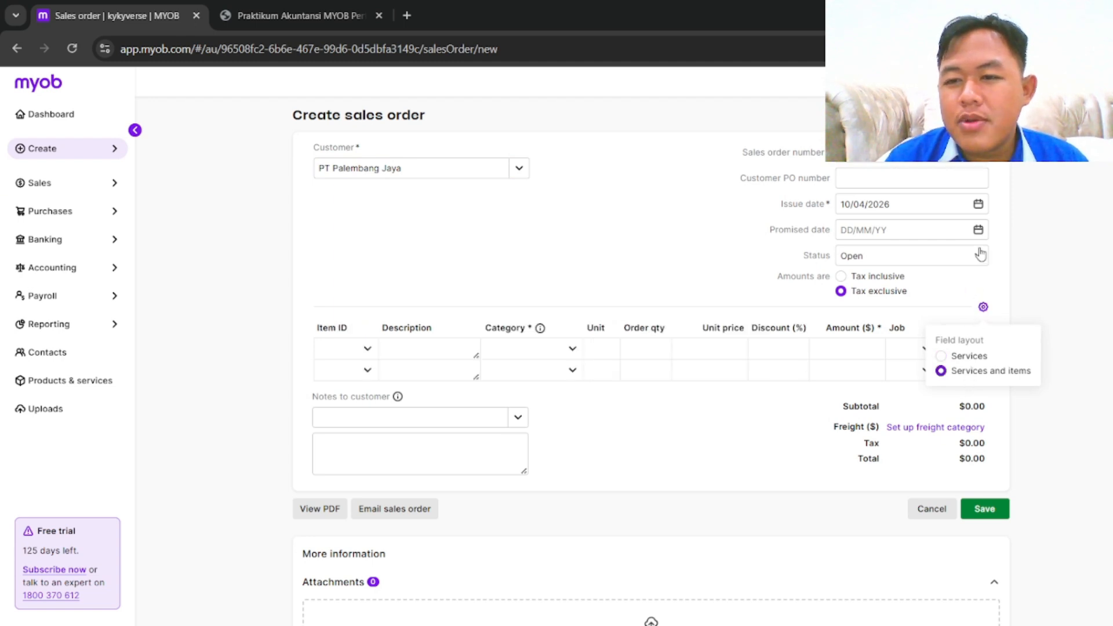
Set the sales order's issue date to 10/03/2026 and its promised date to 16/04/2026
{"action": "left_click", "coordinate": [978, 204]}
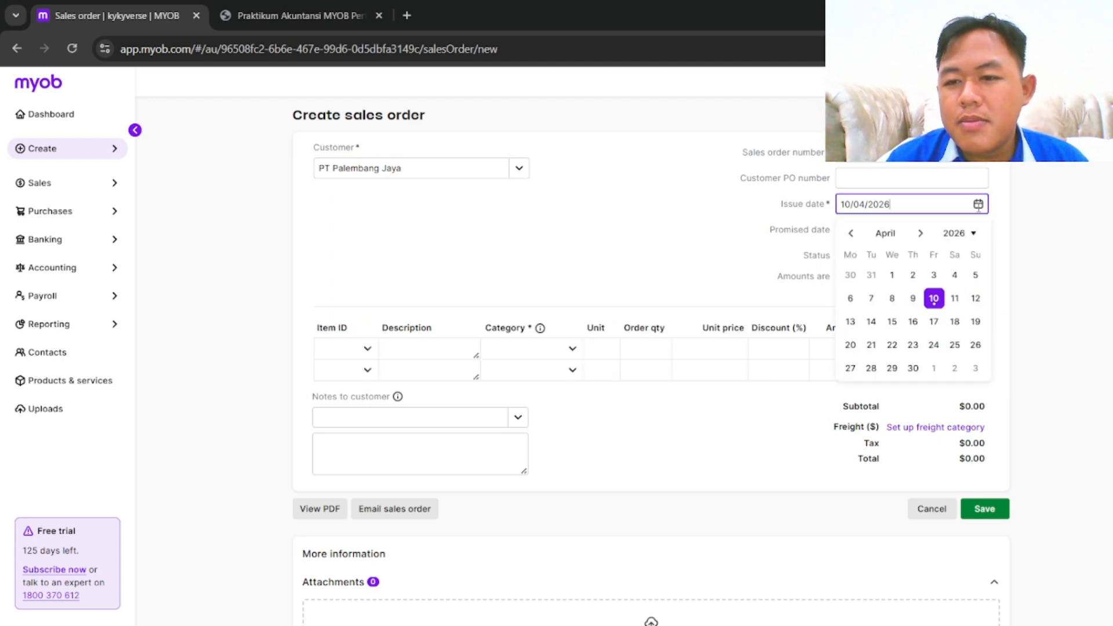
{"action": "left_click", "coordinate": [851, 233]}
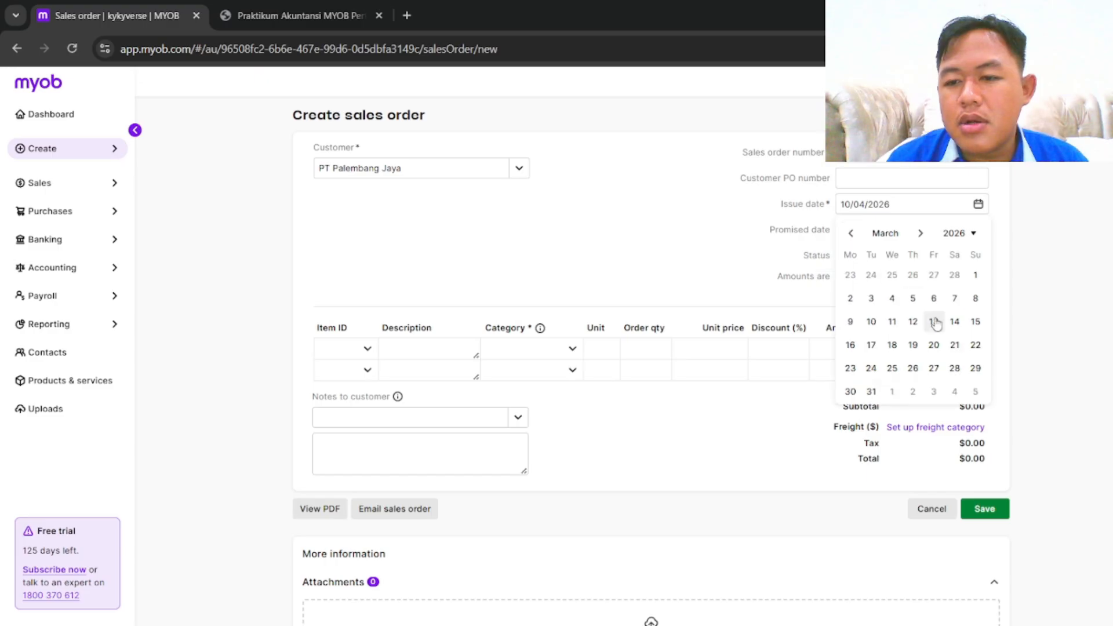
{"action": "left_click", "coordinate": [871, 322]}
{"action": "left_click", "coordinate": [979, 231]}
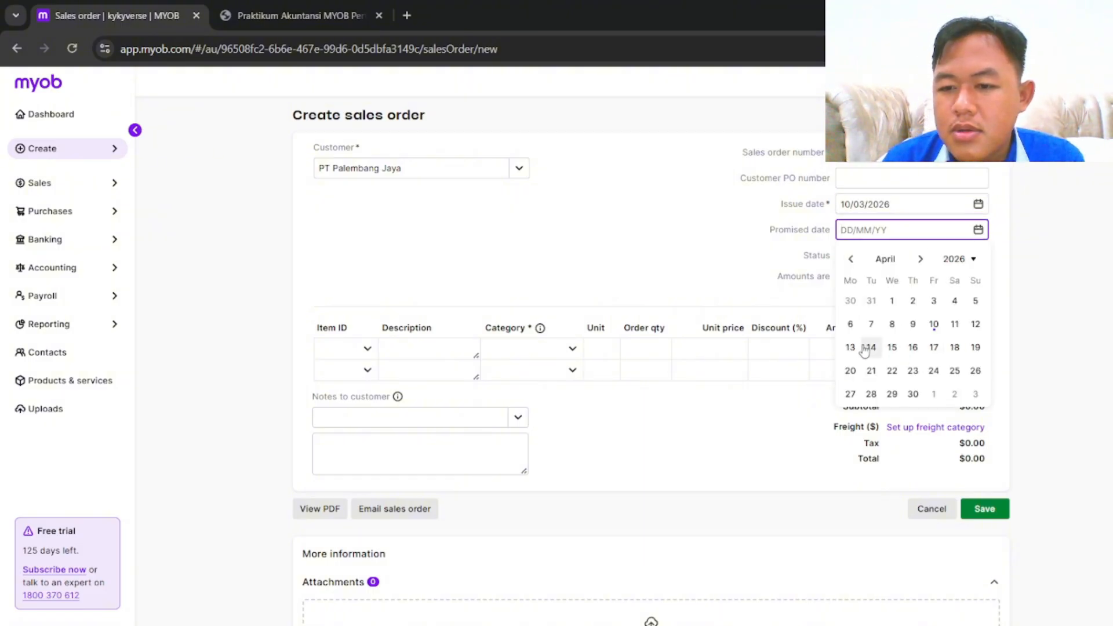
{"action": "left_click", "coordinate": [912, 348]}
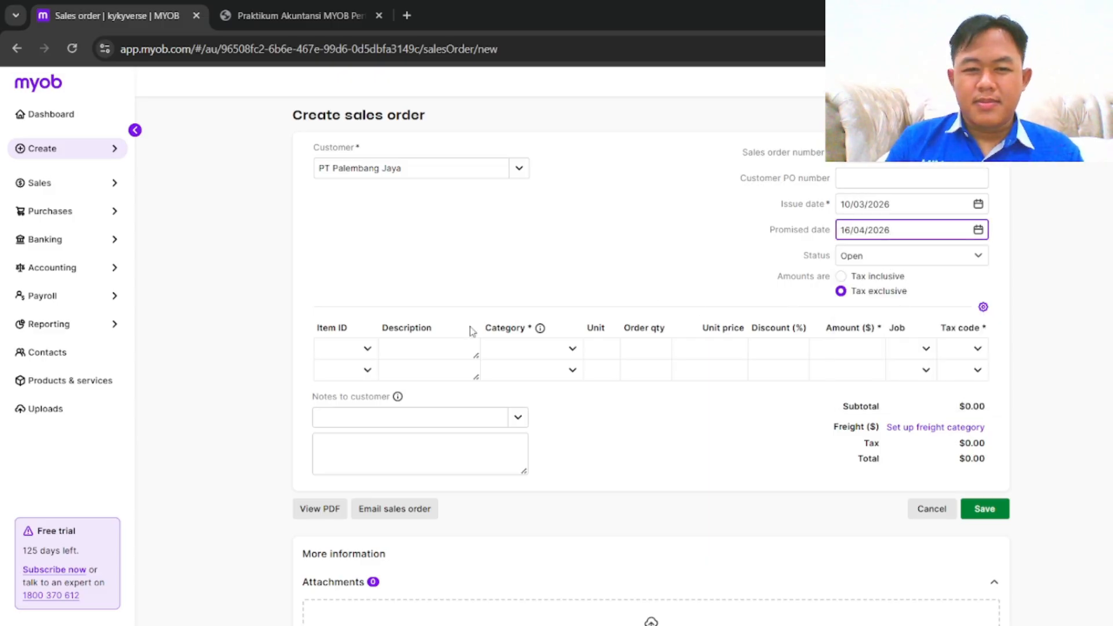
Add item HP005 Handphone with an order quantity of 5 to the sales order and save it
{"action": "left_click", "coordinate": [364, 349]}
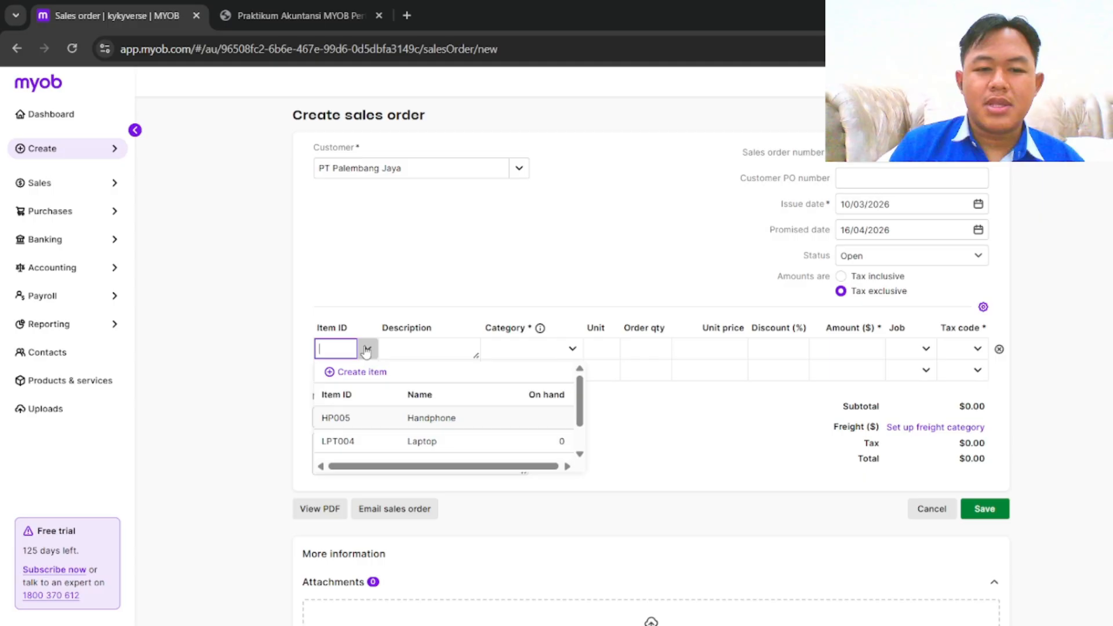
{"action": "left_click", "coordinate": [371, 417]}
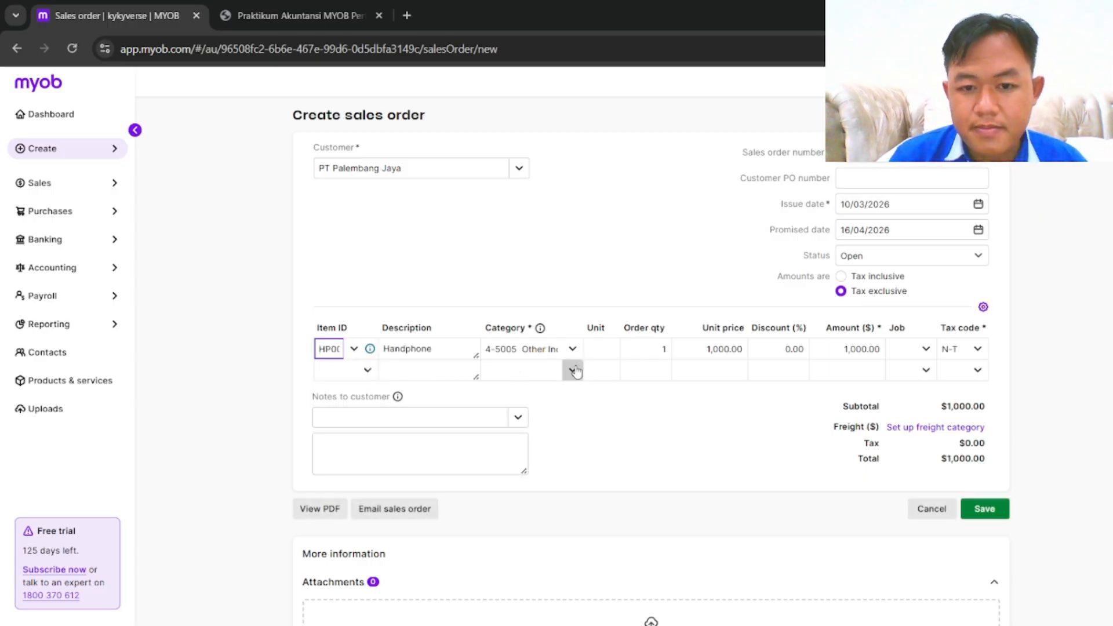
{"action": "left_click", "coordinate": [671, 350]}
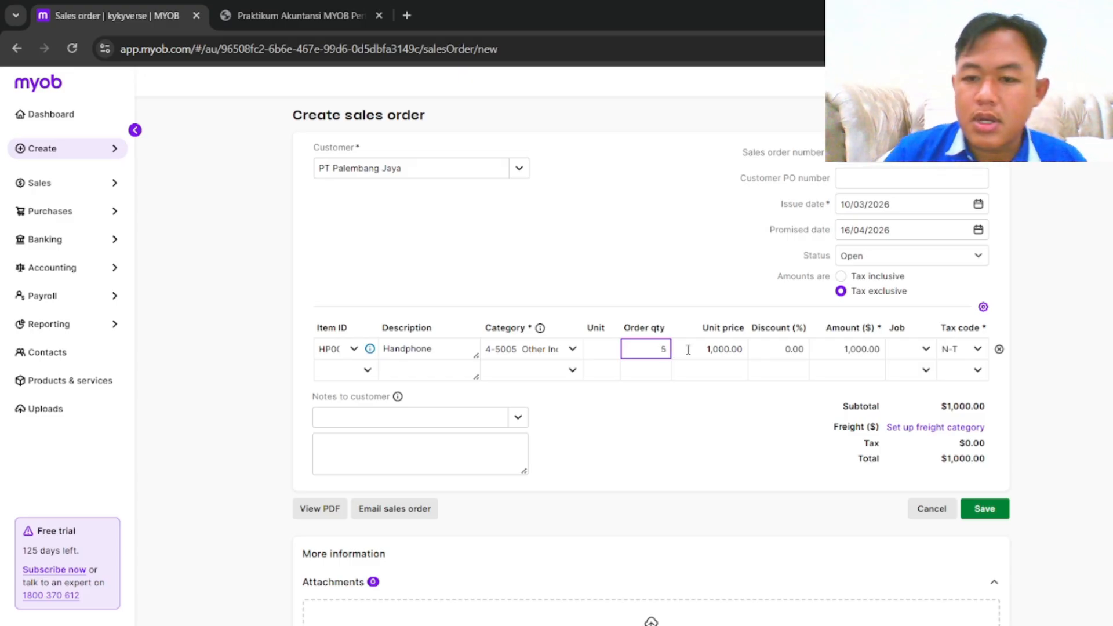
{"action": "left_click", "coordinate": [752, 444]}
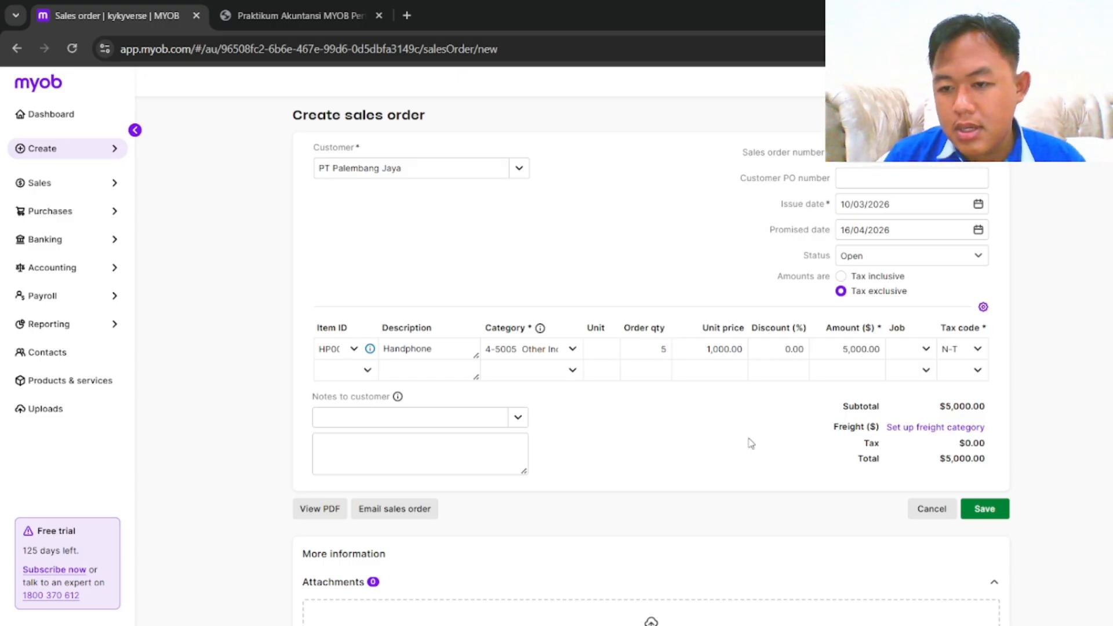
{"action": "left_click", "coordinate": [993, 513]}
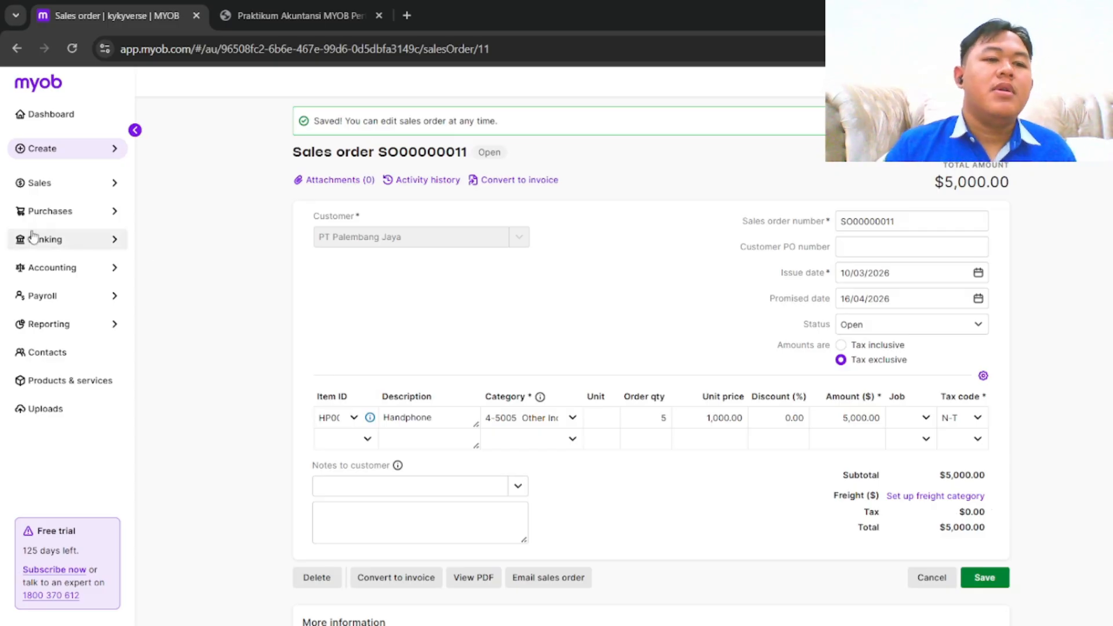
Review the sales orders list for the newly saved PT Palembang Jaya order
{"action": "left_click", "coordinate": [79, 183]}
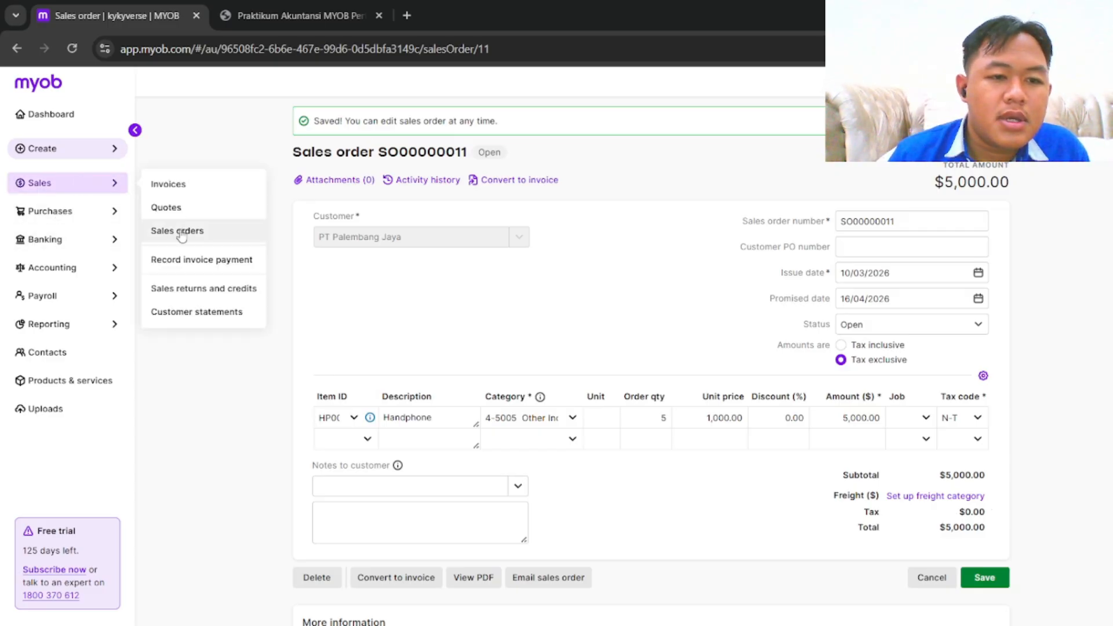
{"action": "left_click", "coordinate": [178, 231]}
{"action": "scroll", "coordinate": [423, 506], "scroll_direction": "down", "scroll_amount": 2}
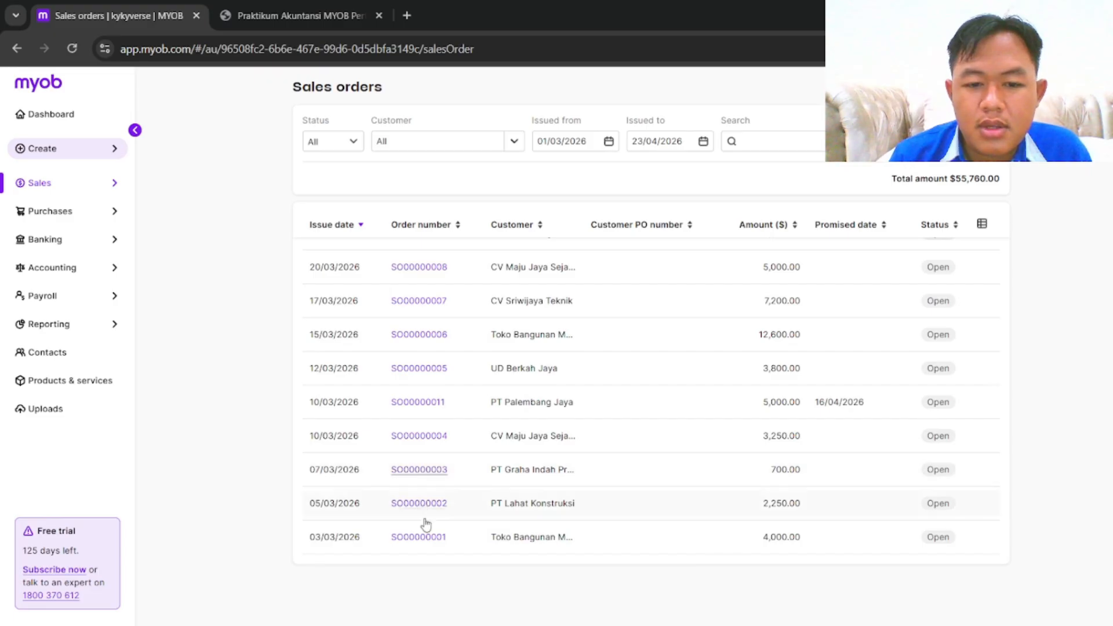
{"action": "scroll", "coordinate": [499, 350], "scroll_direction": "up", "scroll_amount": 3}
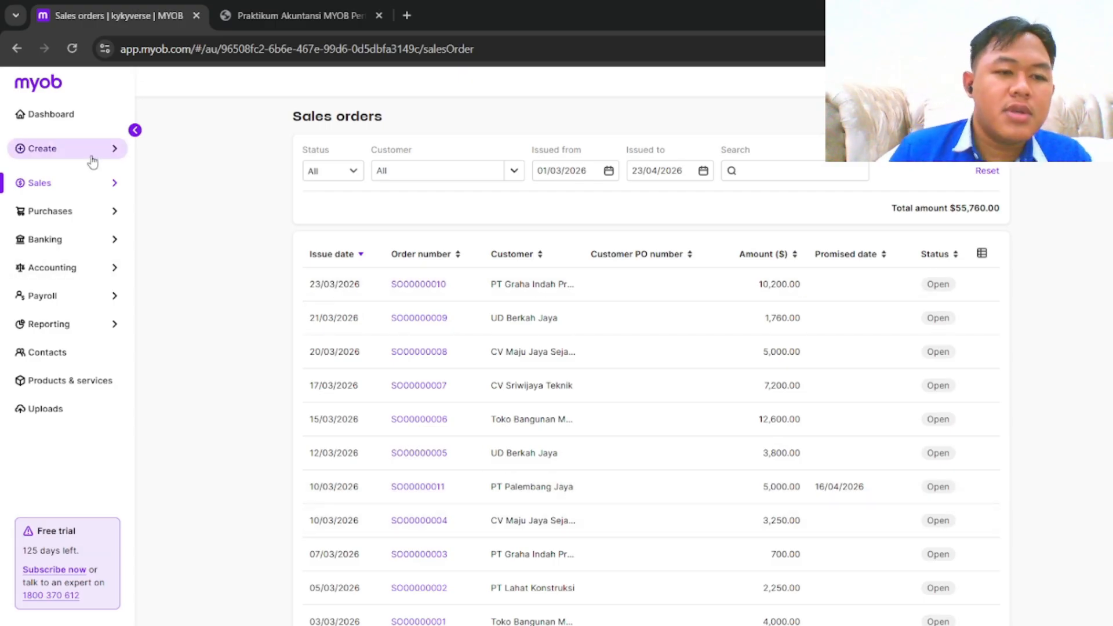
Open the Praktikum Akuntansi MYOB Pertemuan 3 PDF from the LMS course page and read its Chart of Accounts introduction
{"action": "left_click", "coordinate": [257, 9]}
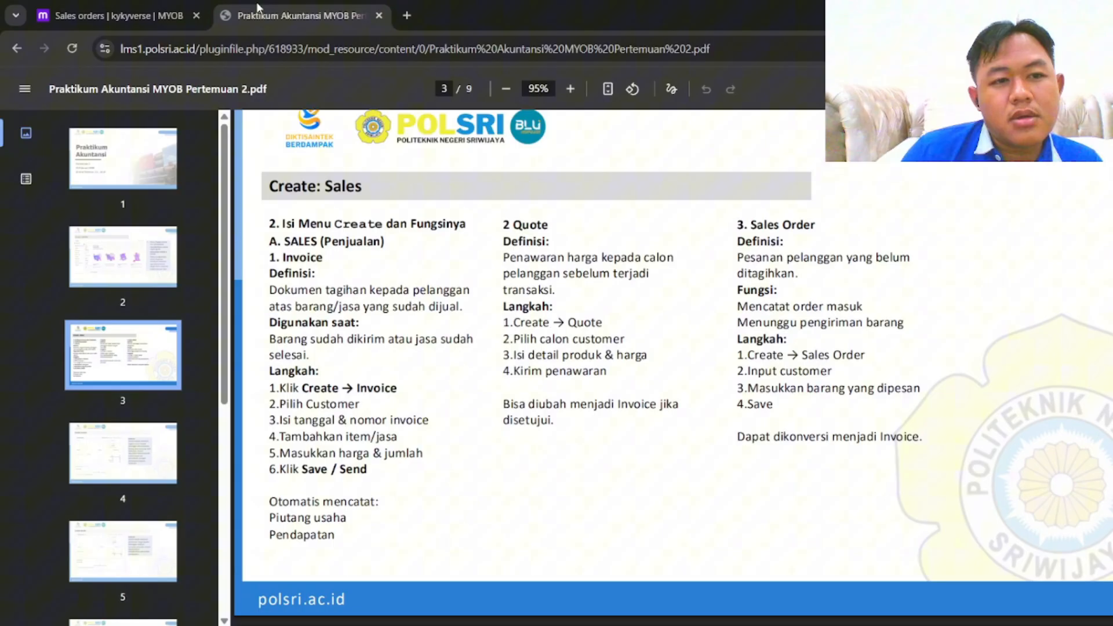
{"action": "left_click", "coordinate": [26, 47]}
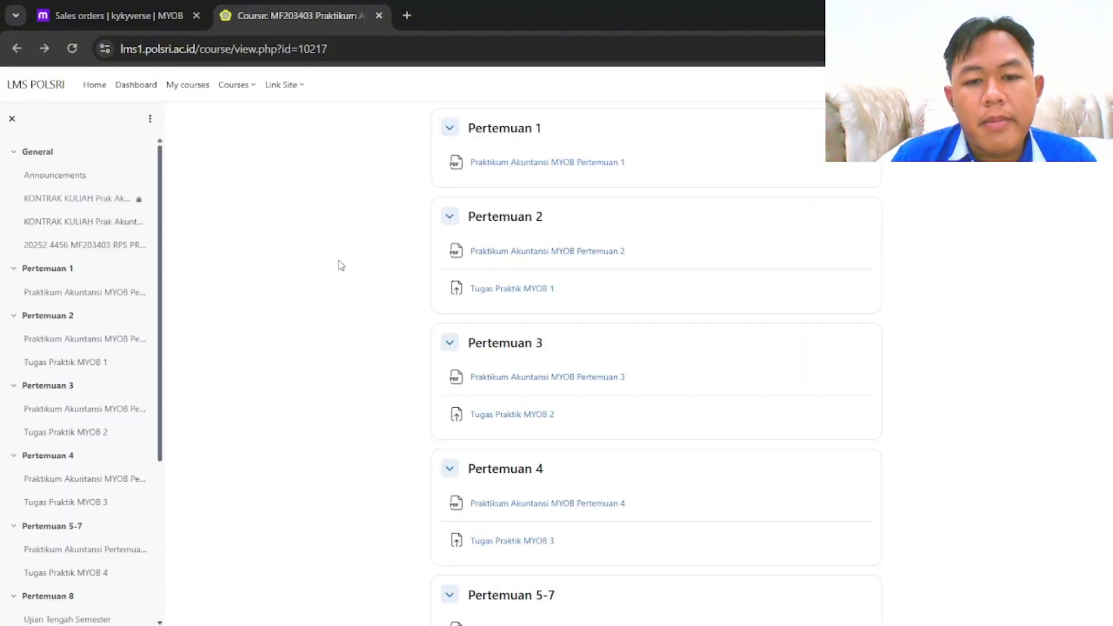
{"action": "left_click", "coordinate": [494, 379]}
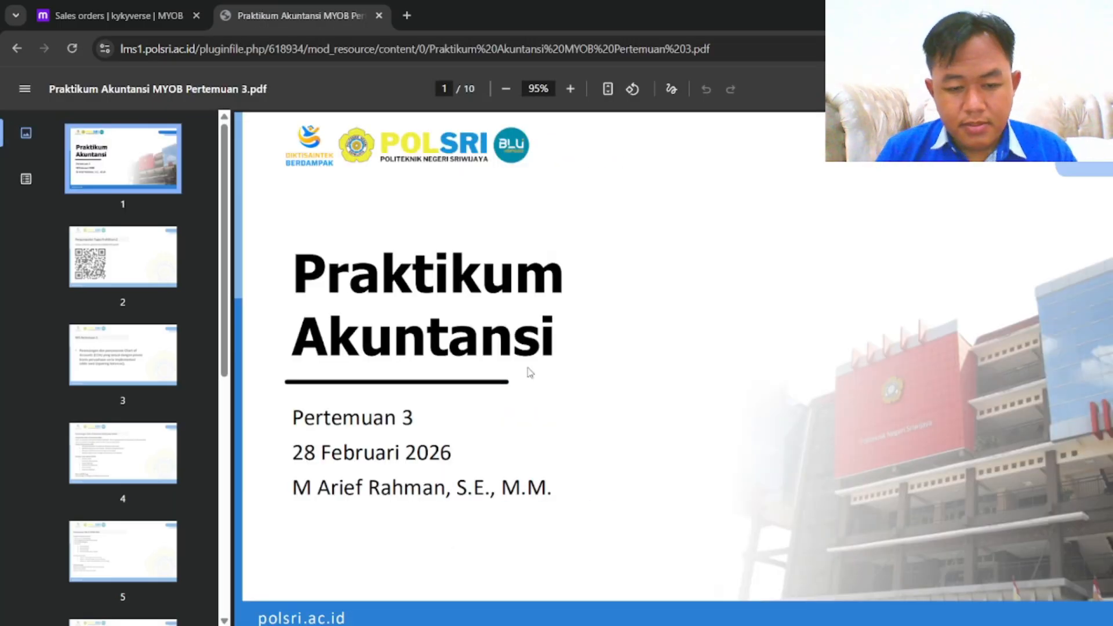
{"action": "scroll", "coordinate": [530, 372], "scroll_direction": "down", "scroll_amount": 15}
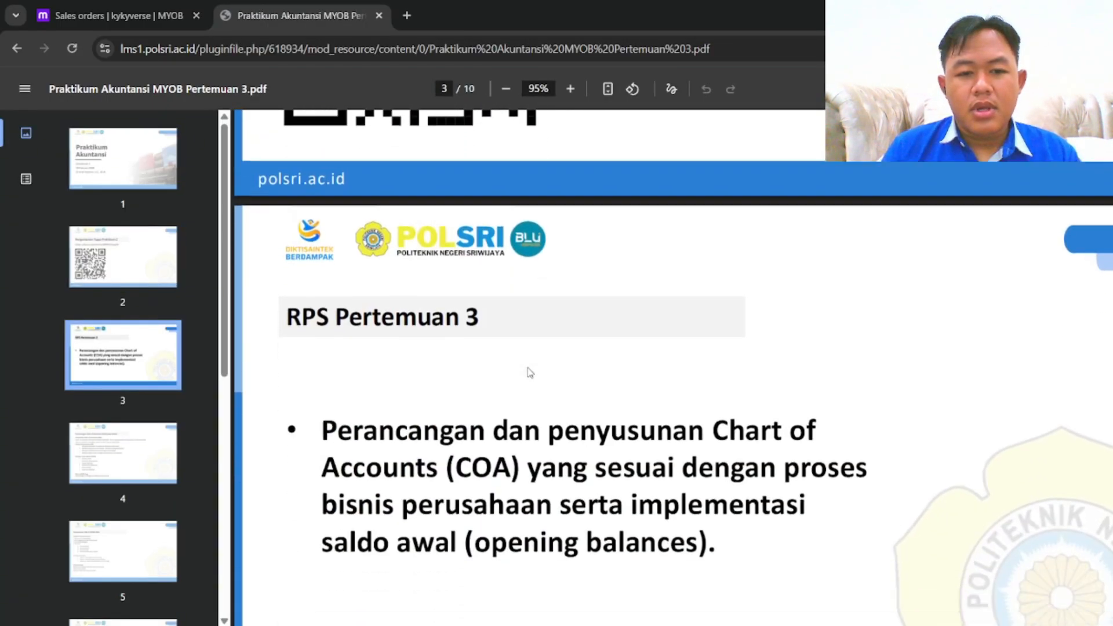
{"action": "scroll", "coordinate": [530, 372], "scroll_direction": "down", "scroll_amount": 1}
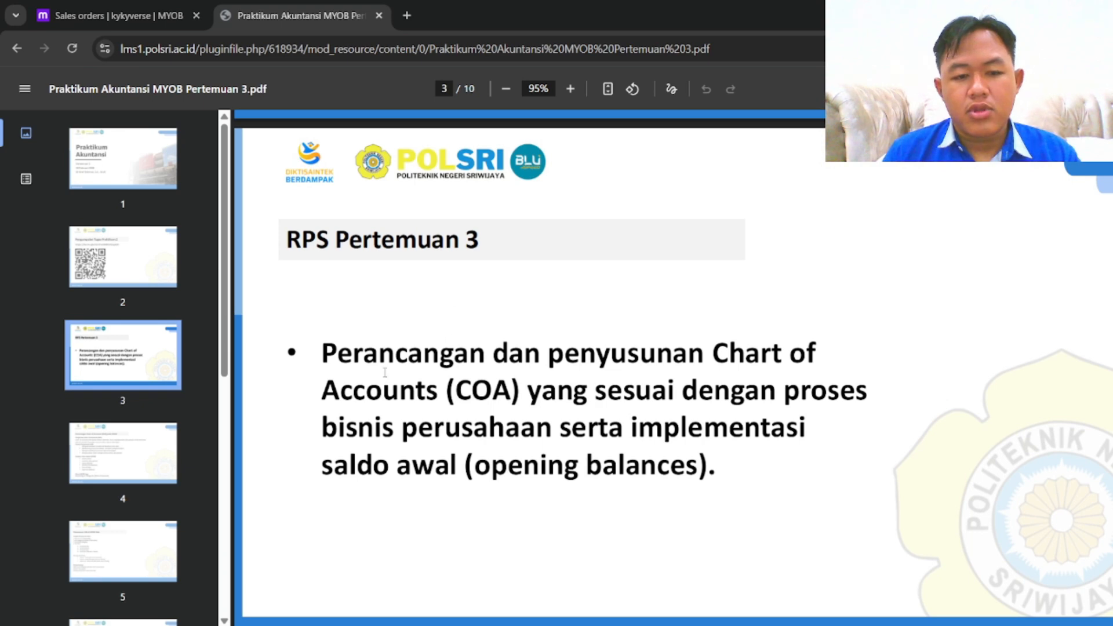
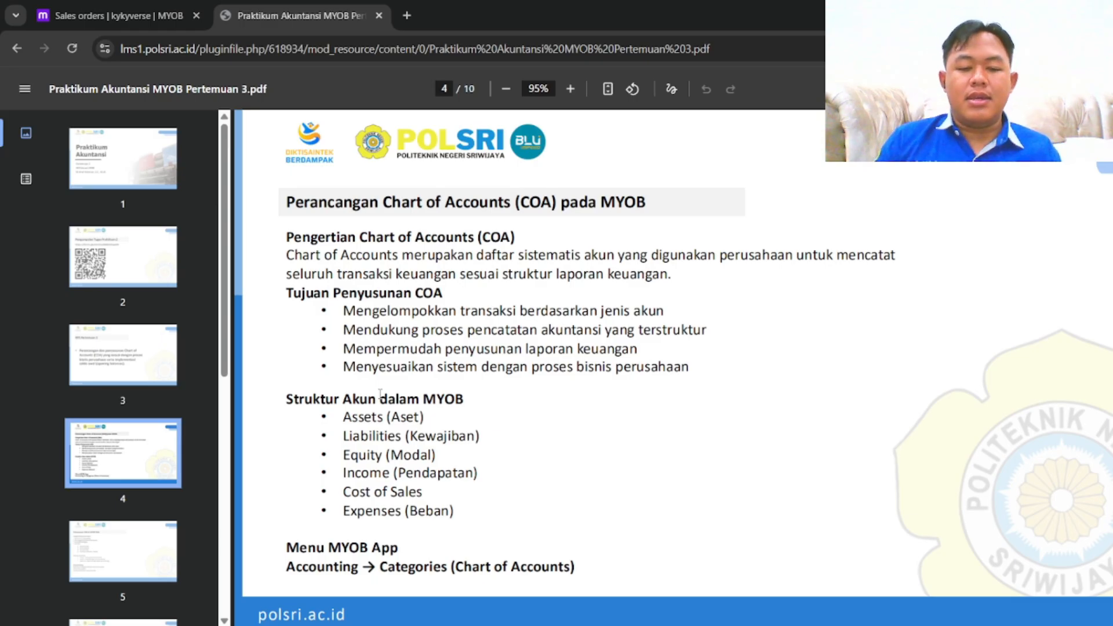
Read the Pertemuan 3 PDF from the COA setup and opening balance pages through to the Tugas Praktikum instructions
{"action": "scroll", "coordinate": [478, 421], "scroll_direction": "down", "scroll_amount": 9}
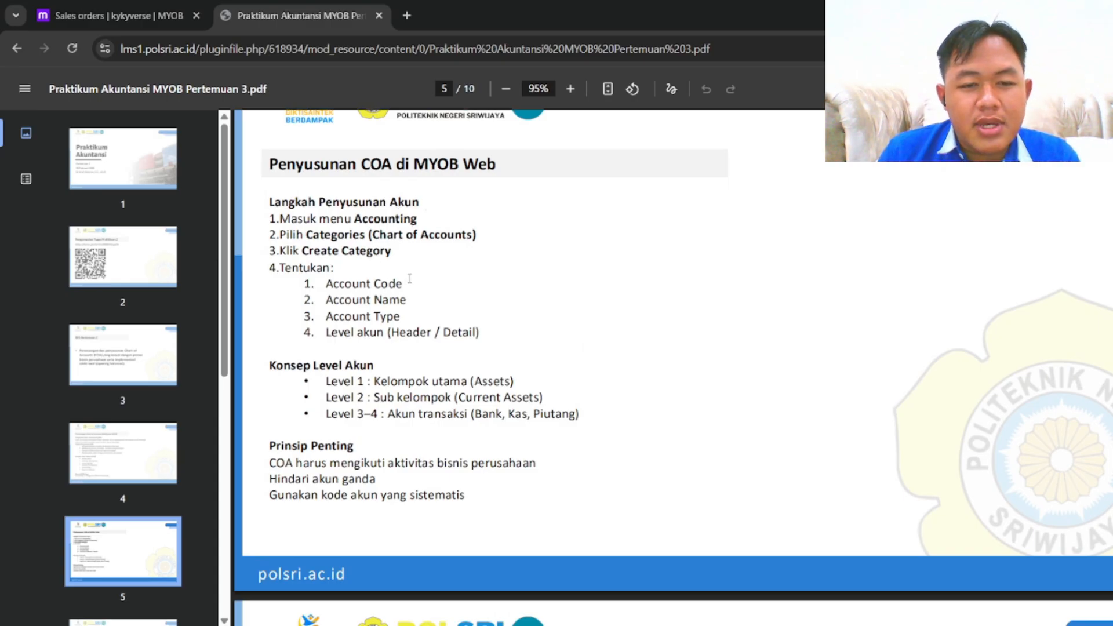
{"action": "scroll", "coordinate": [420, 386], "scroll_direction": "down", "scroll_amount": 8}
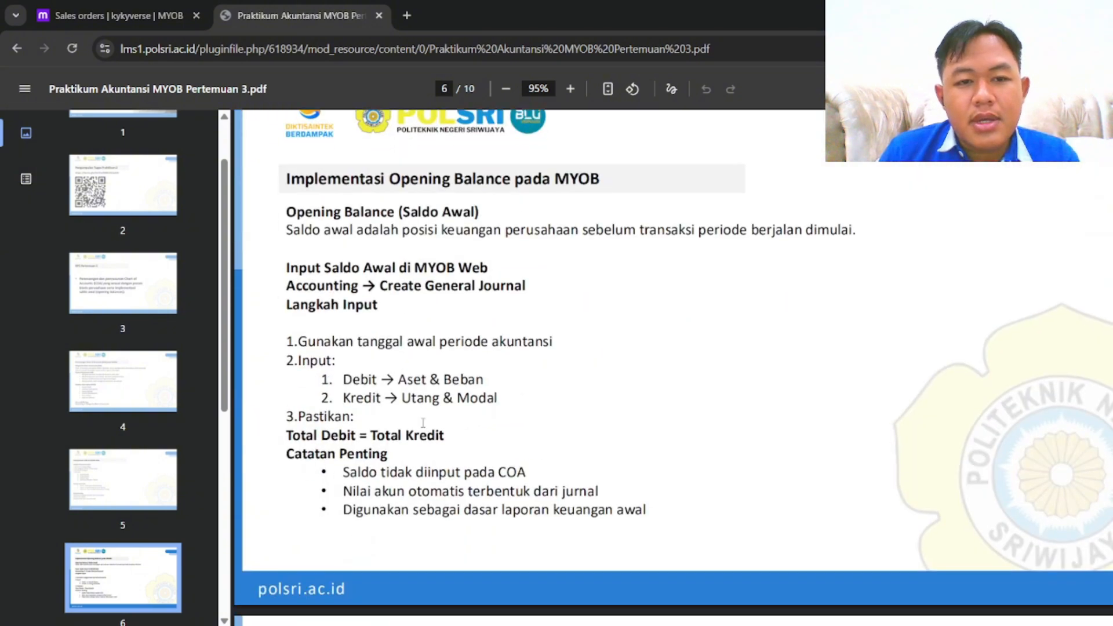
{"action": "scroll", "coordinate": [512, 294], "scroll_direction": "down", "scroll_amount": 15}
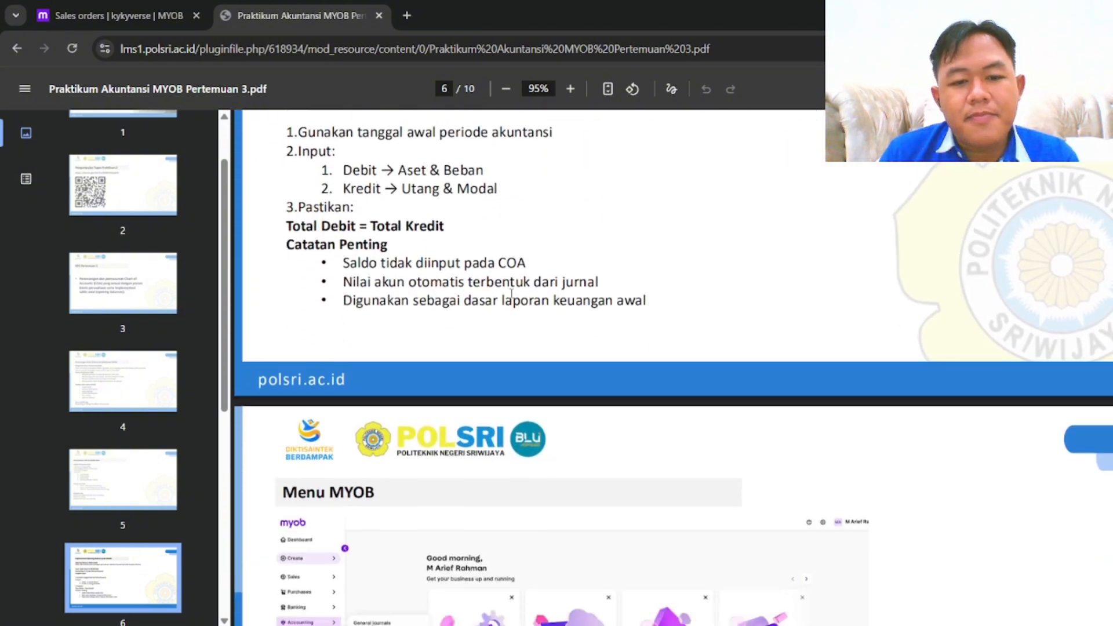
{"action": "scroll", "coordinate": [511, 294], "scroll_direction": "down", "scroll_amount": 10}
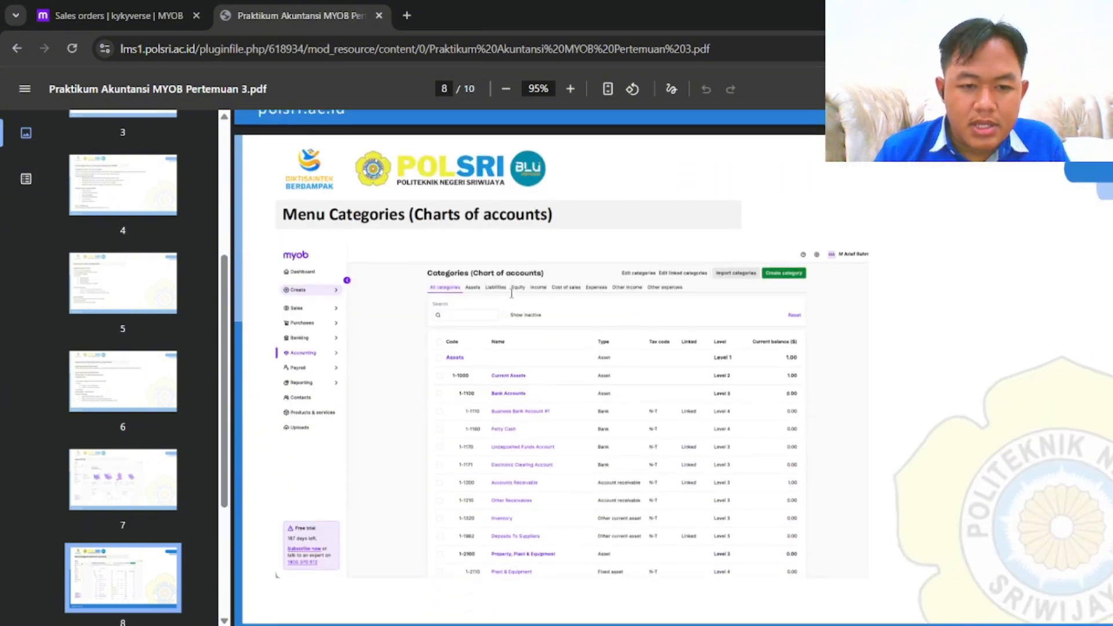
{"action": "scroll", "coordinate": [511, 294], "scroll_direction": "down", "scroll_amount": 3}
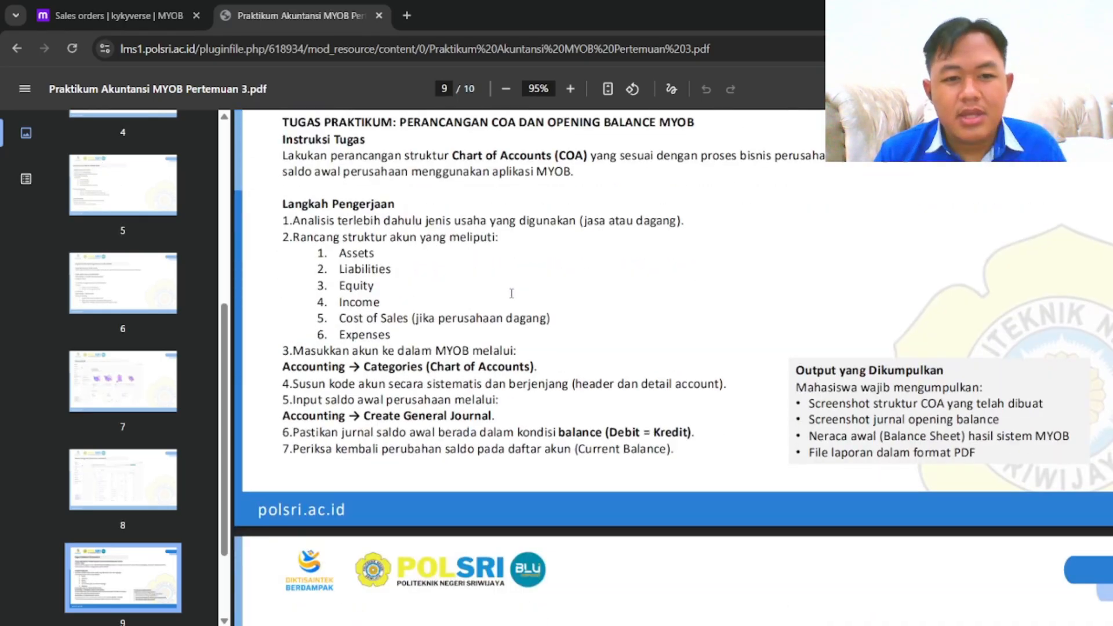
{"action": "scroll", "coordinate": [385, 141], "scroll_direction": "up", "scroll_amount": 2}
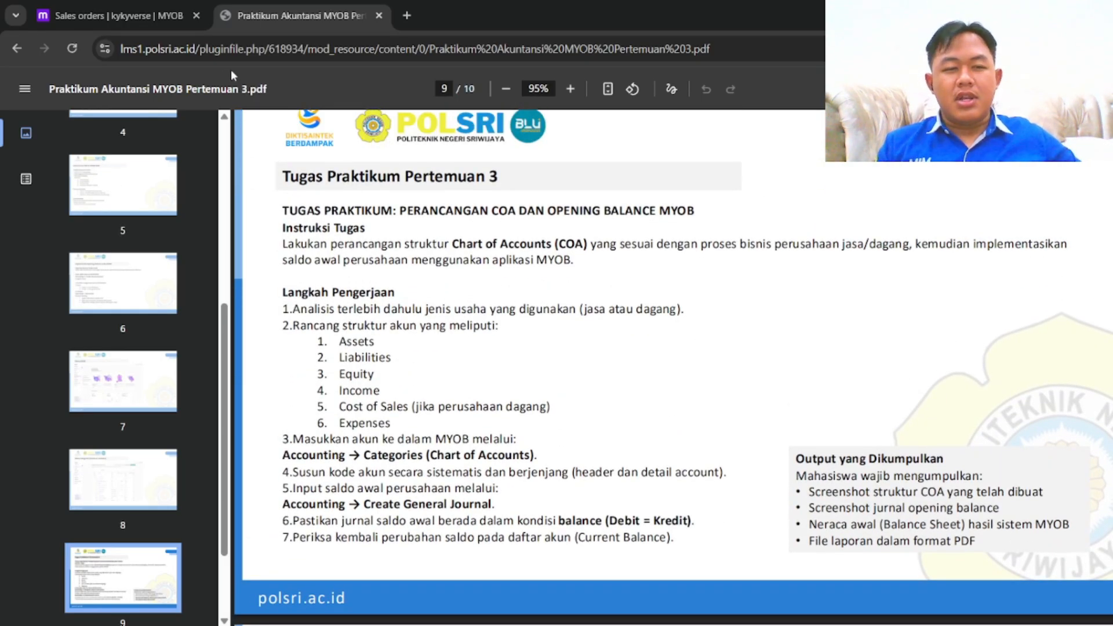
Switch to MYOB and open the Categories (Chart of accounts) page to look over the asset accounts
{"action": "left_click", "coordinate": [152, 7]}
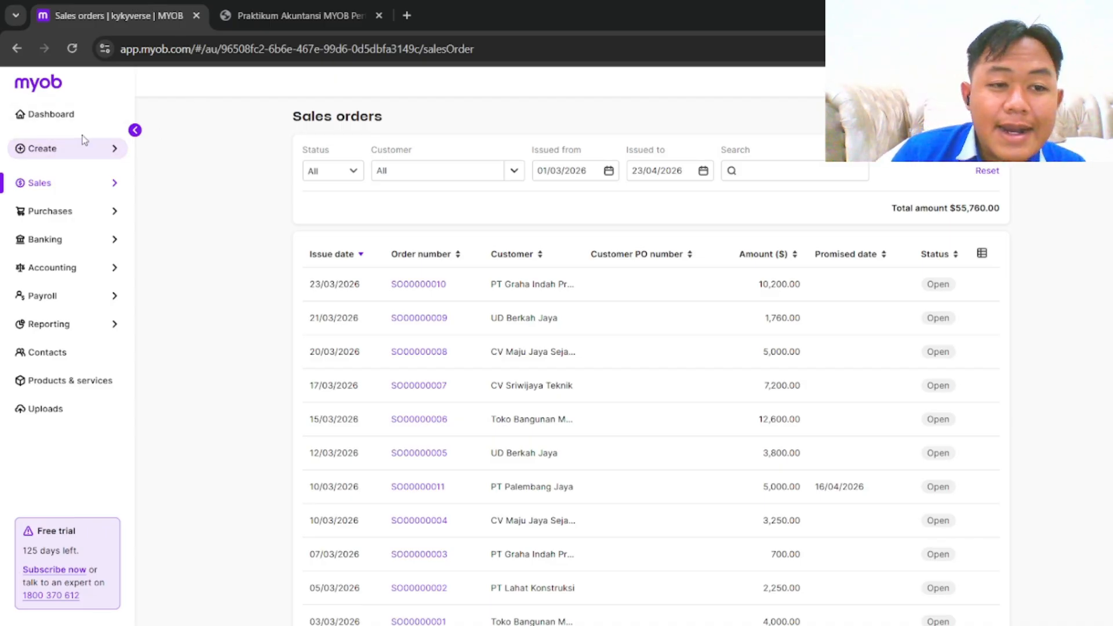
{"action": "left_click", "coordinate": [76, 210]}
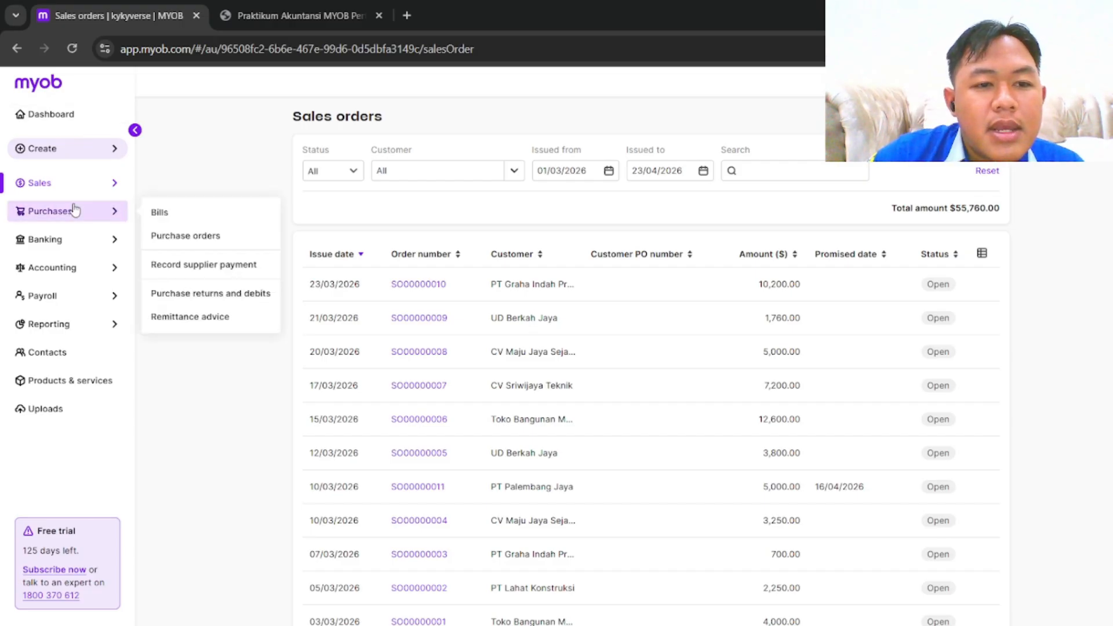
{"action": "left_click", "coordinate": [110, 268]}
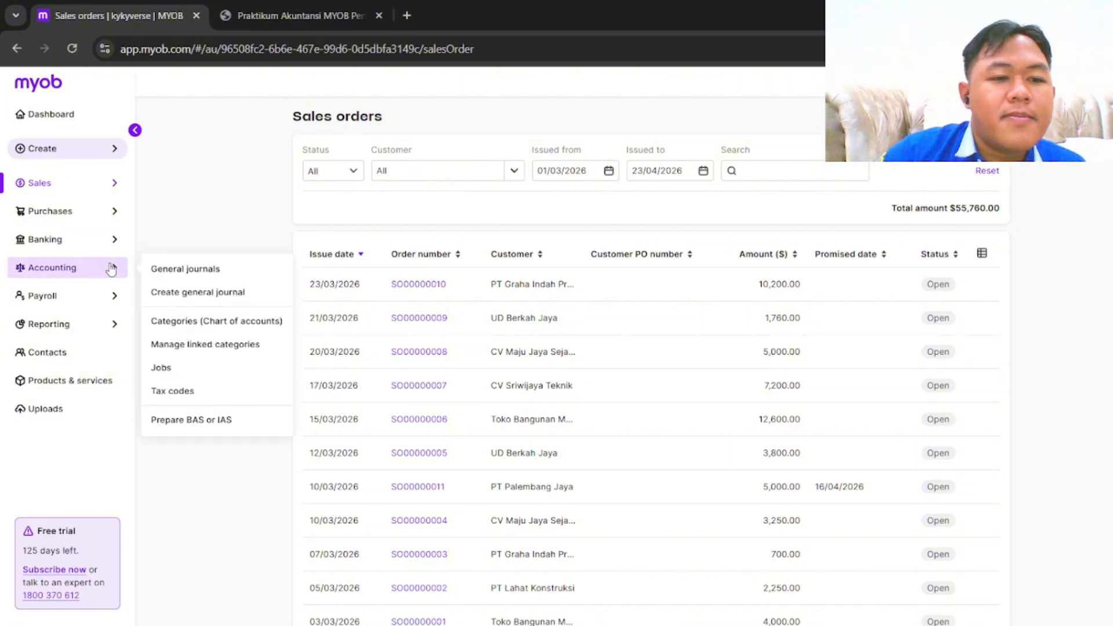
{"action": "left_click", "coordinate": [201, 322]}
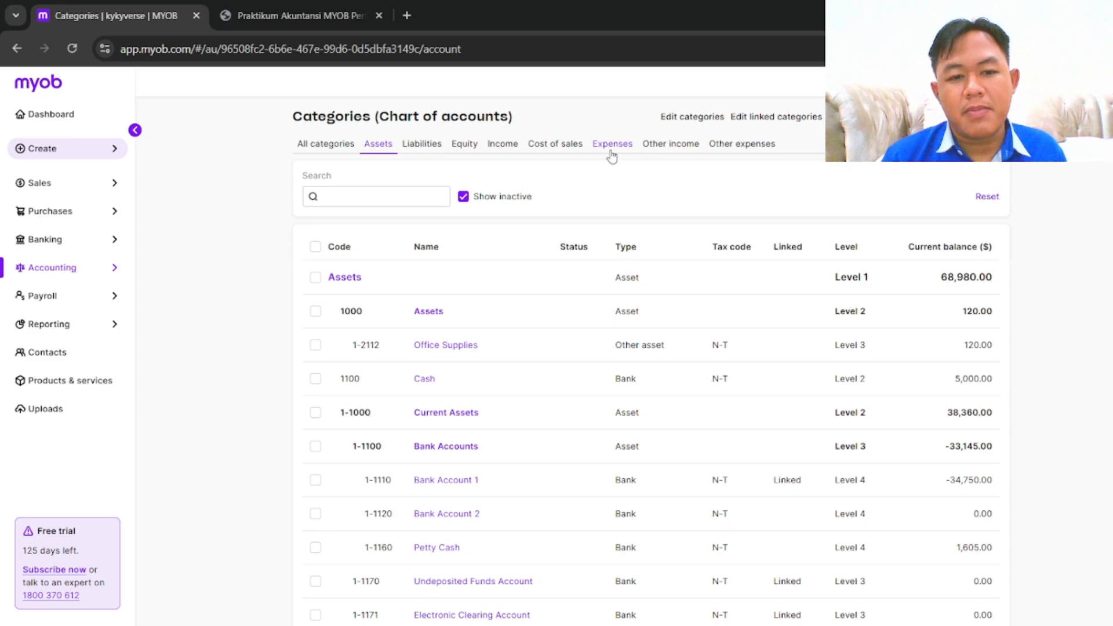
{"action": "scroll", "coordinate": [494, 388], "scroll_direction": "down", "scroll_amount": 5}
{"action": "scroll", "coordinate": [494, 388], "scroll_direction": "up", "scroll_amount": 5}
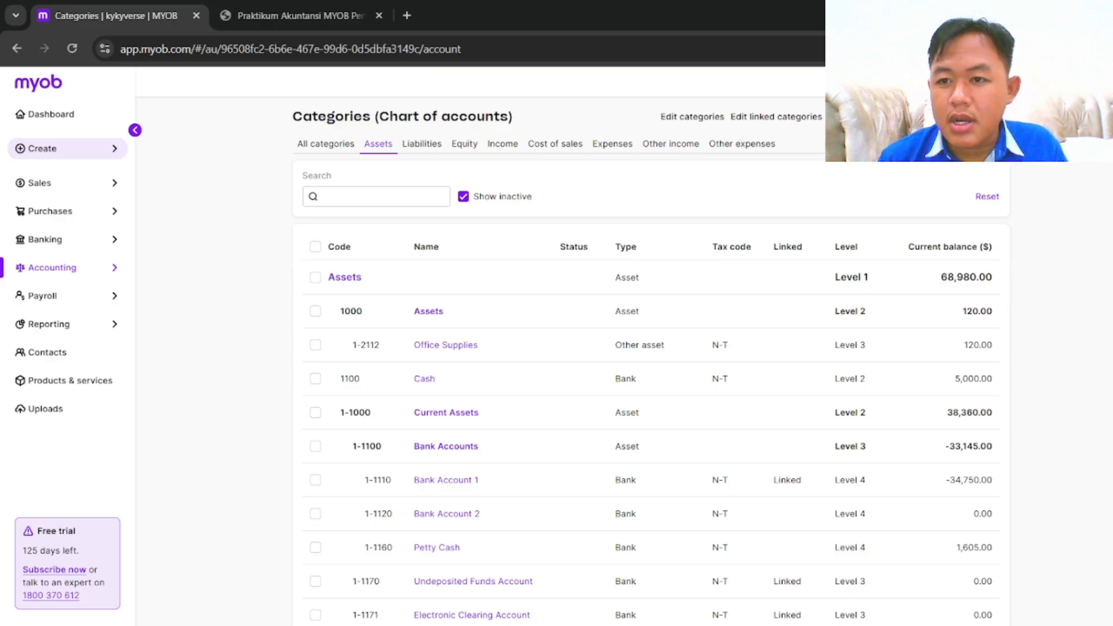
Start a new detail category with category type Bank and parent header Assets
{"action": "left_click", "coordinate": [969, 117]}
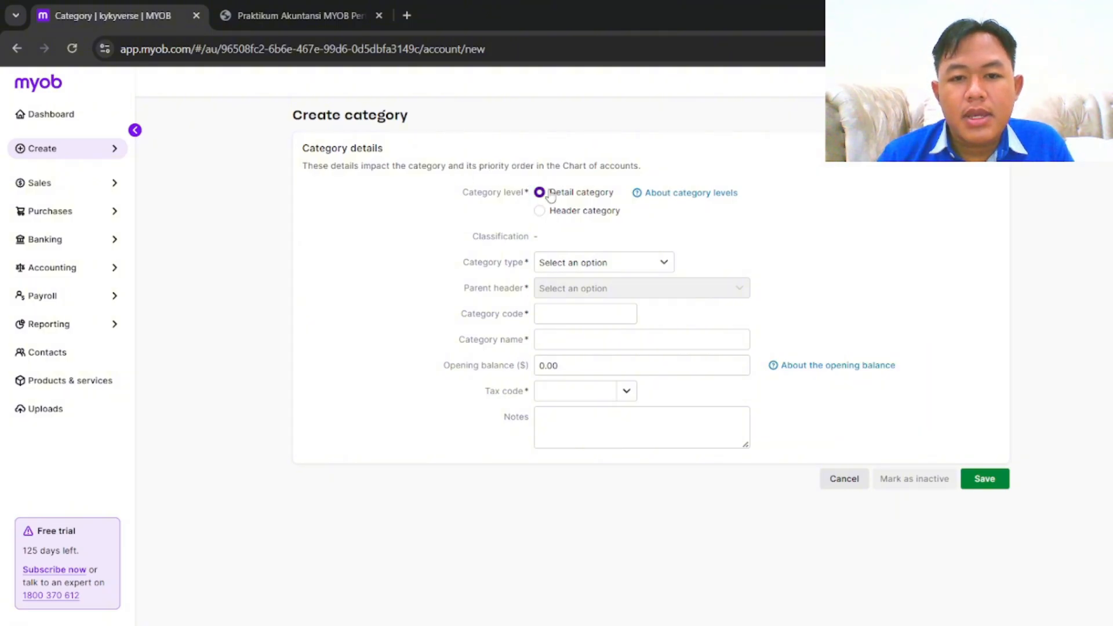
{"action": "left_click", "coordinate": [665, 260]}
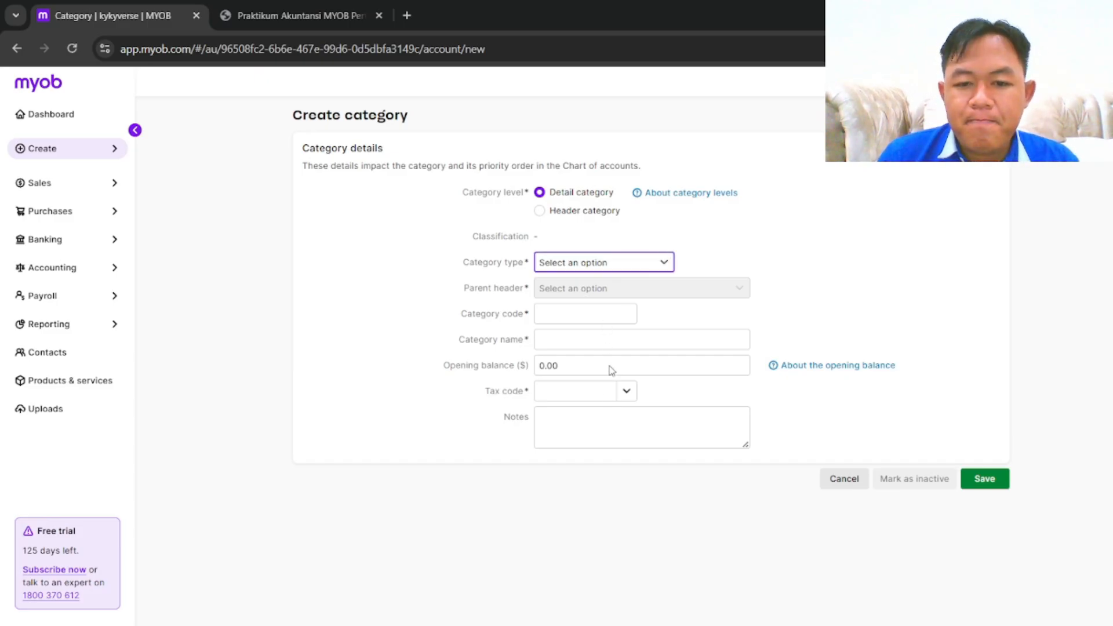
{"action": "left_click", "coordinate": [617, 299]}
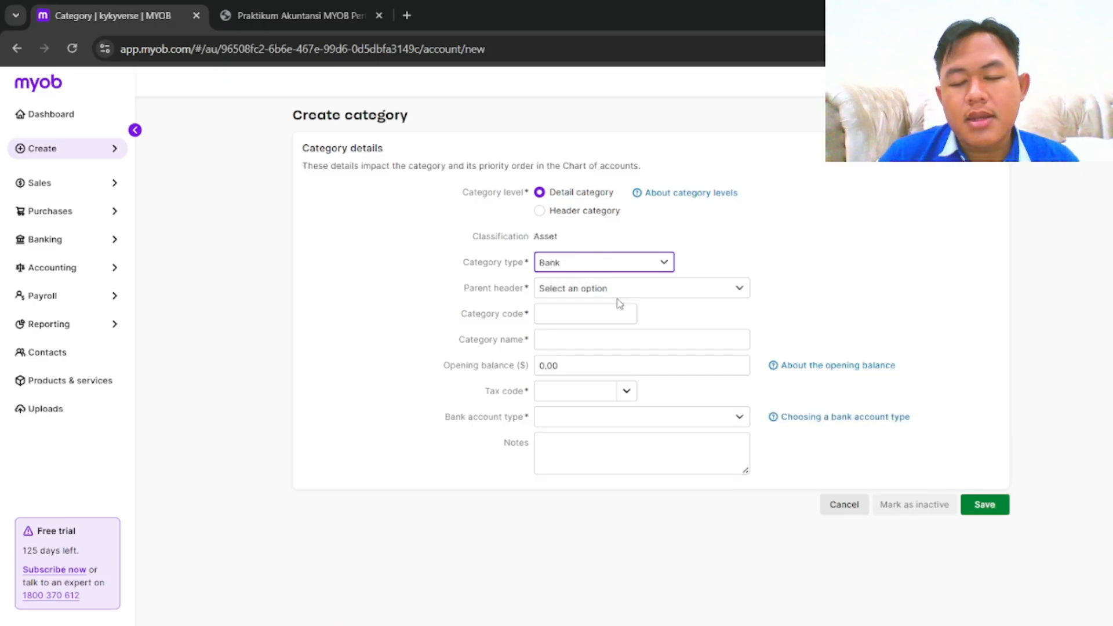
{"action": "left_click", "coordinate": [737, 293]}
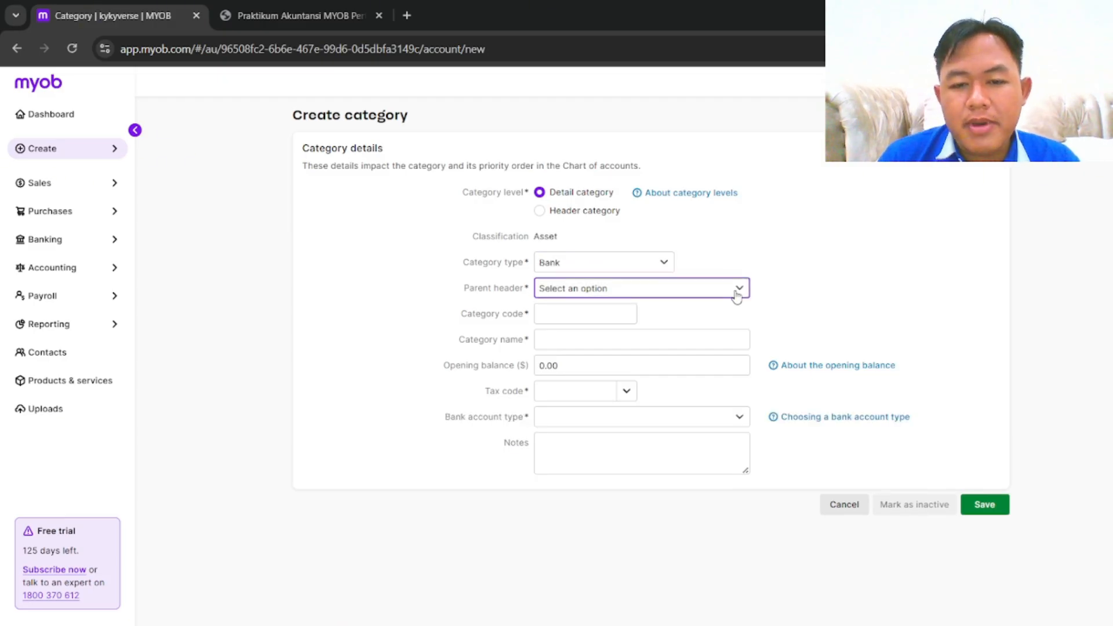
{"action": "left_click", "coordinate": [681, 322]}
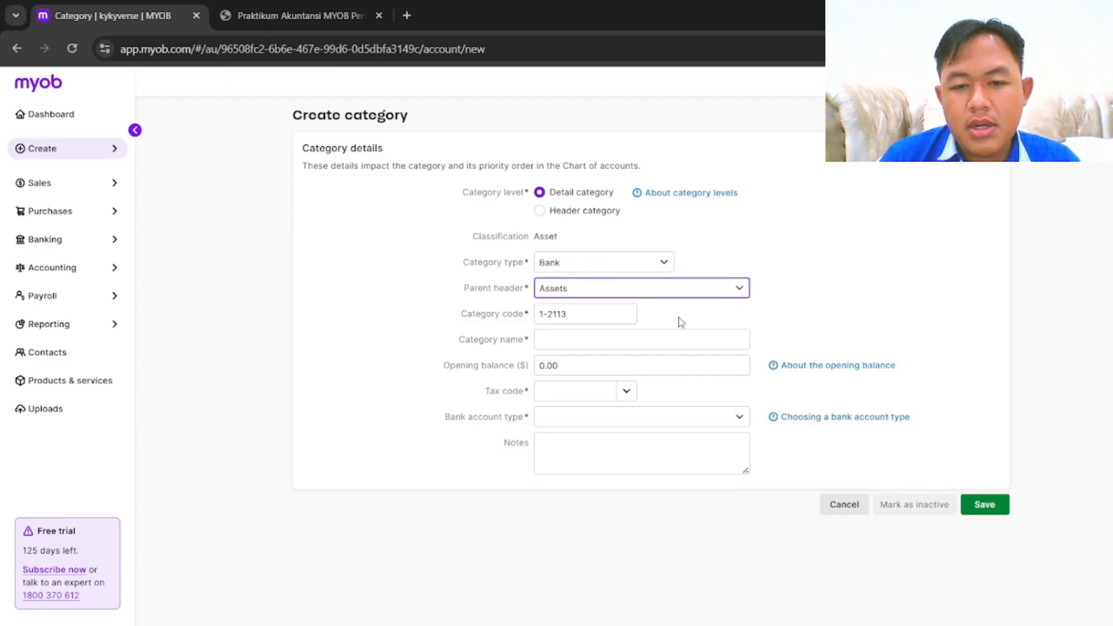
Name the new category Bank Baru and set its opening balance to 2,000
{"action": "left_click", "coordinate": [593, 335]}
{"action": "type", "text": "Bank Baru"}
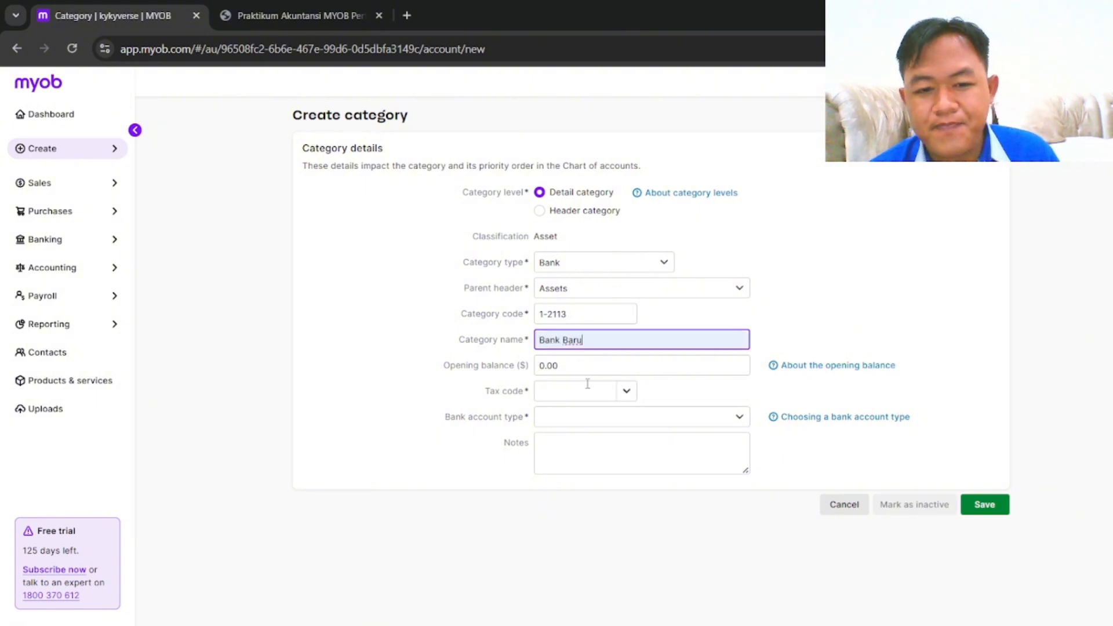
{"action": "left_click", "coordinate": [597, 366]}
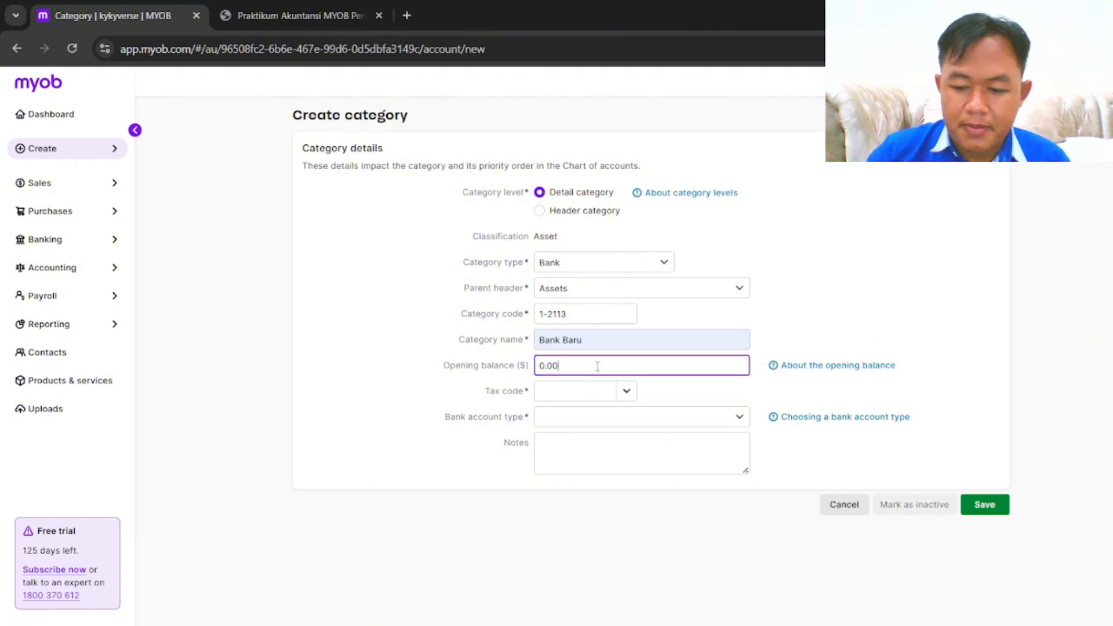
{"action": "type", "text": "2,0"}
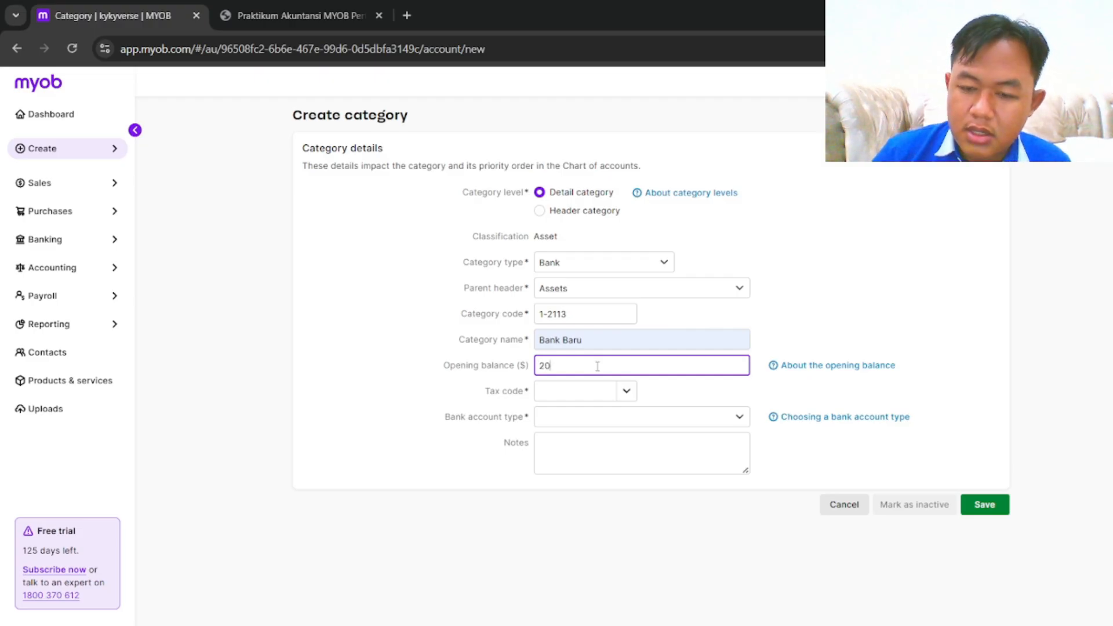
{"action": "type", "text": "00"}
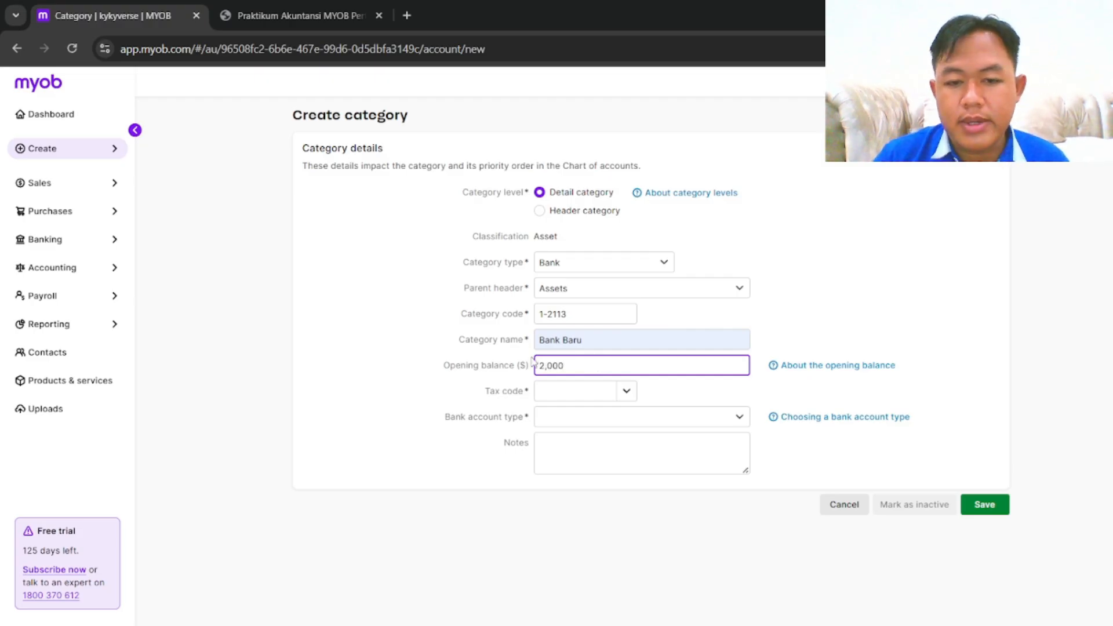
Set the tax code to INP and the bank account type to Cash on hand, and save the category
{"action": "left_click", "coordinate": [624, 390]}
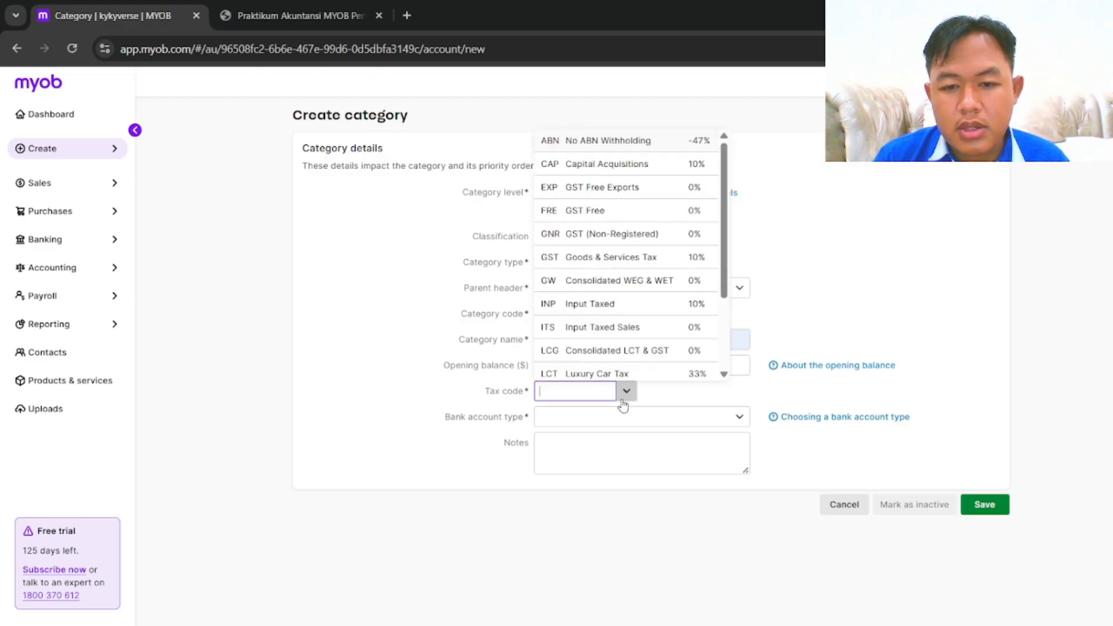
{"action": "left_click", "coordinate": [619, 307]}
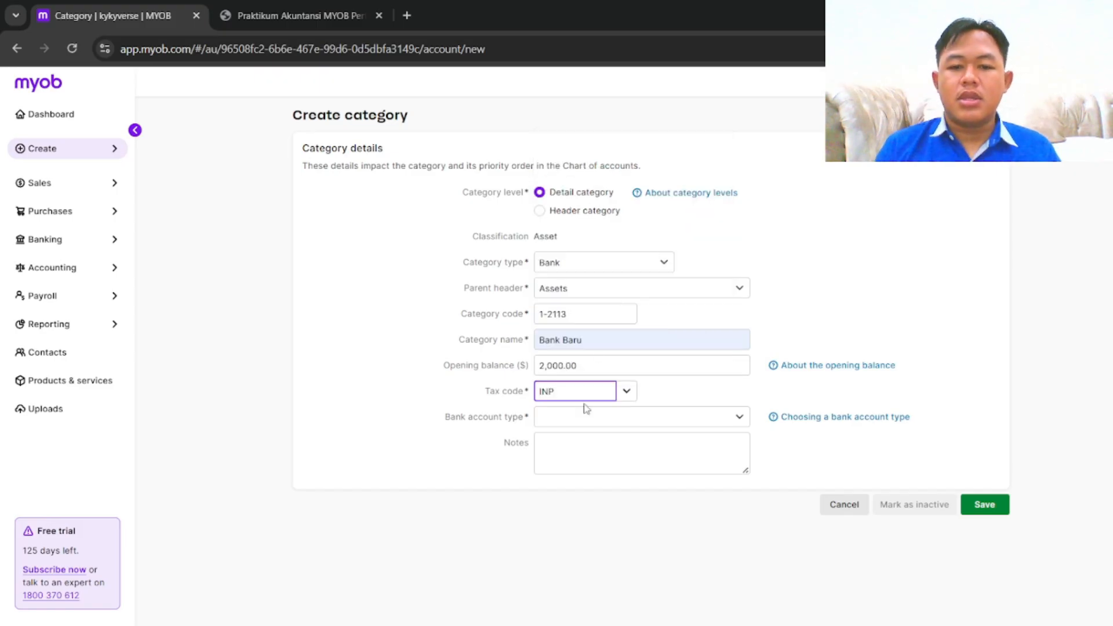
{"action": "left_click", "coordinate": [743, 413]}
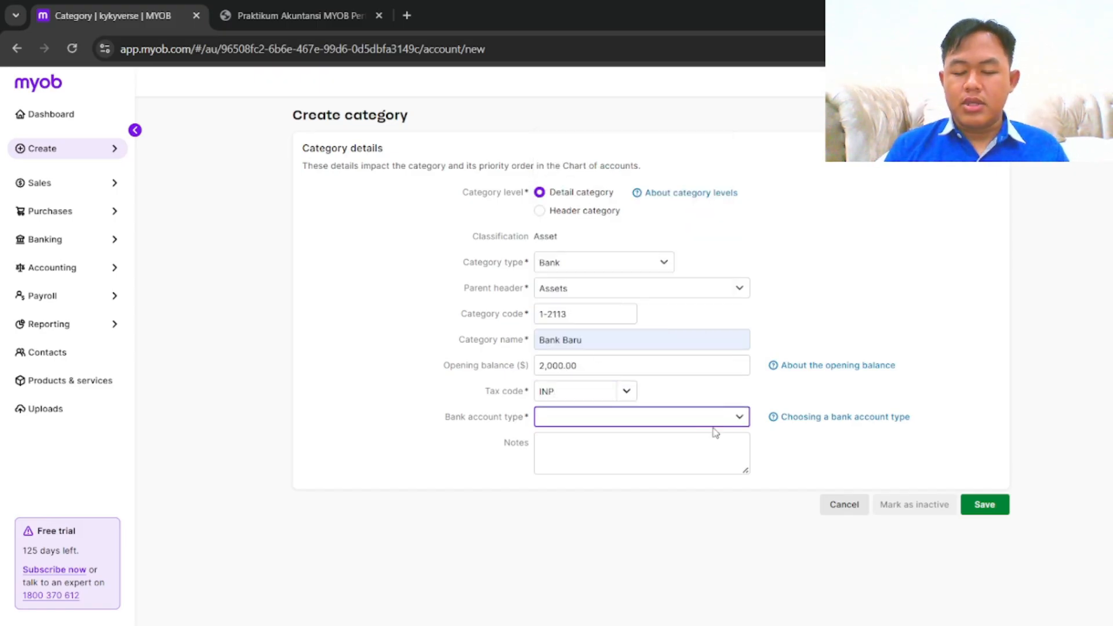
{"action": "left_click", "coordinate": [656, 546]}
{"action": "left_click", "coordinate": [656, 548]}
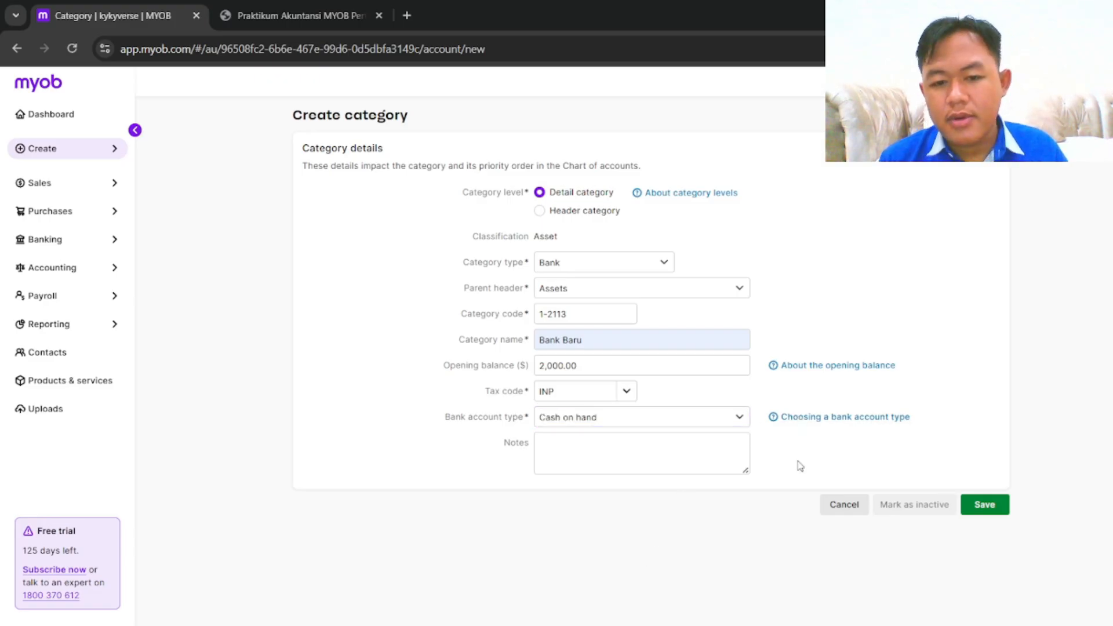
{"action": "scroll", "coordinate": [801, 466], "scroll_direction": "down", "scroll_amount": 1}
{"action": "scroll", "coordinate": [800, 467], "scroll_direction": "up", "scroll_amount": 1}
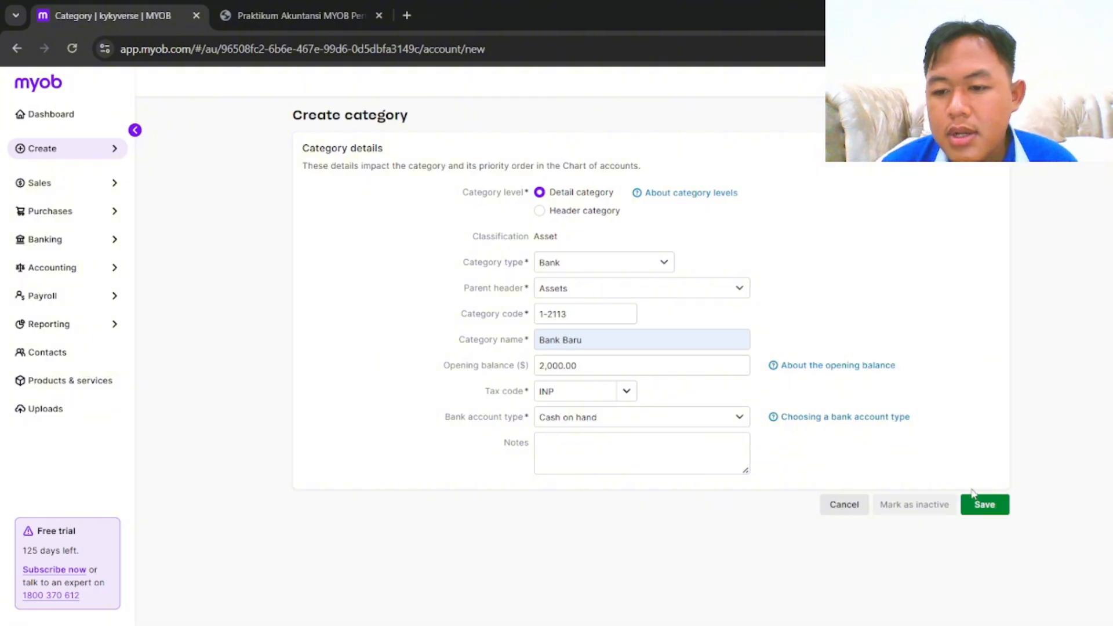
{"action": "left_click", "coordinate": [982, 508]}
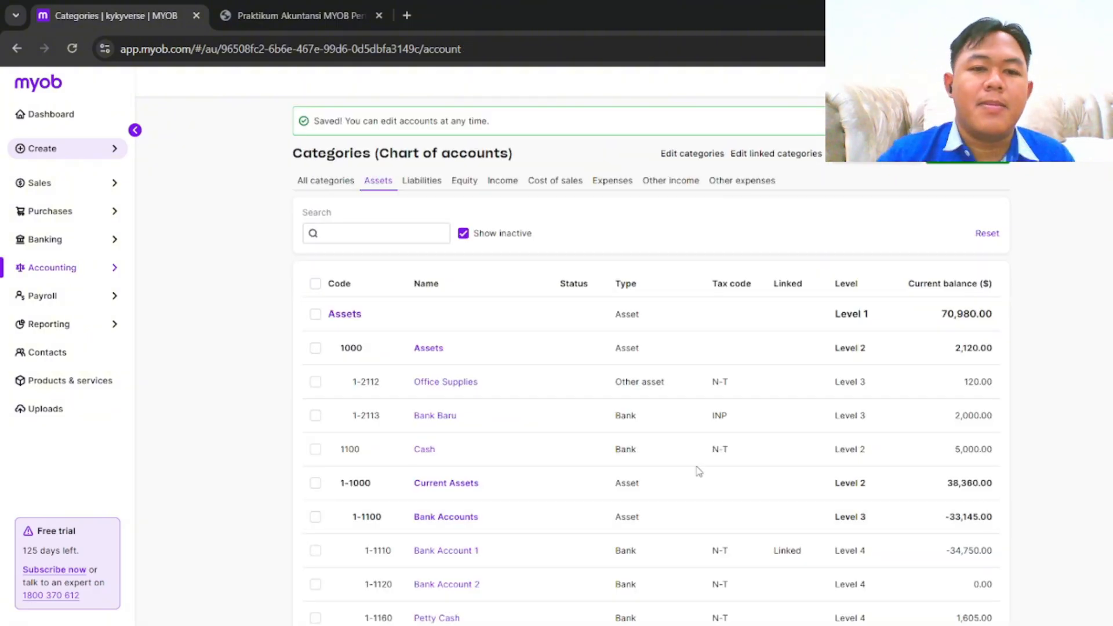
Review the asset accounts in the chart of accounts, including the new Bank Baru category and the current balances
{"action": "scroll", "coordinate": [474, 396], "scroll_direction": "down", "scroll_amount": 5}
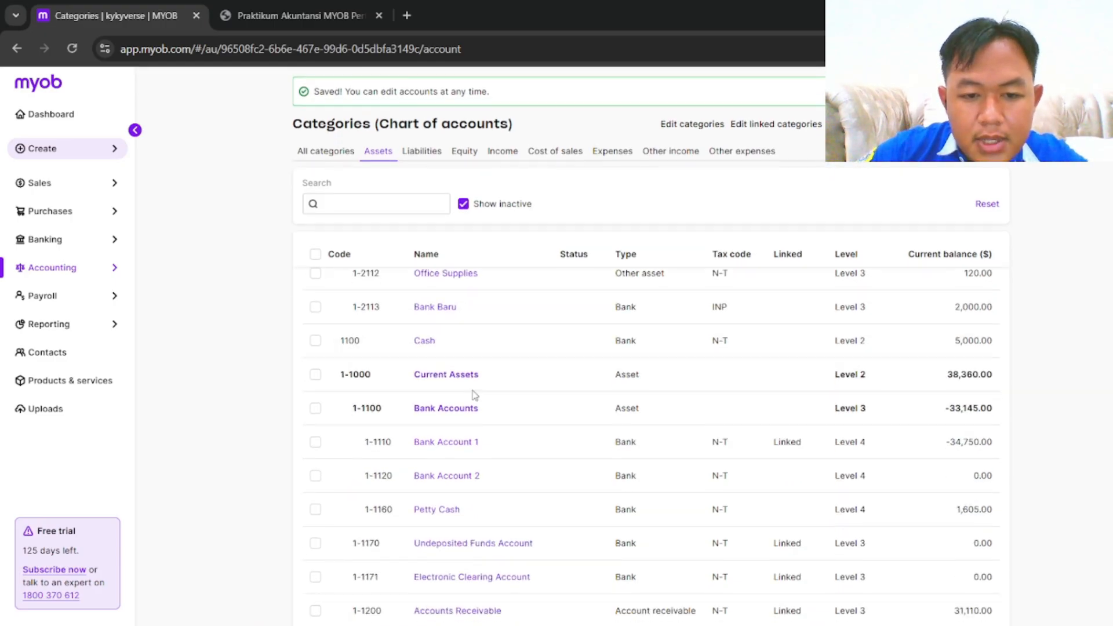
{"action": "scroll", "coordinate": [474, 396], "scroll_direction": "down", "scroll_amount": 3}
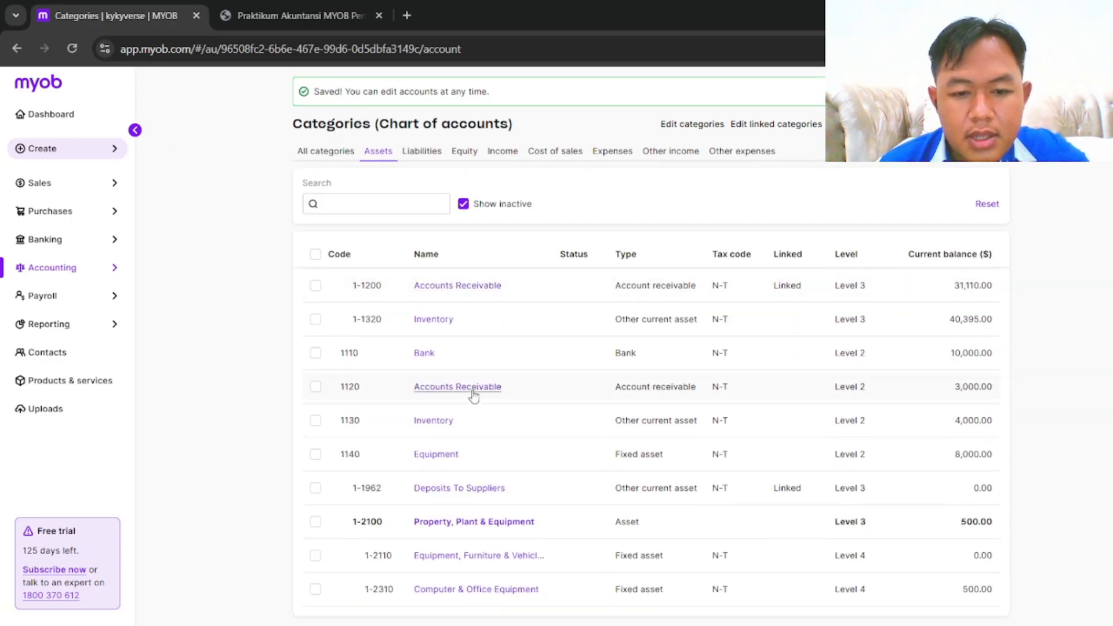
{"action": "scroll", "coordinate": [433, 387], "scroll_direction": "up", "scroll_amount": 2}
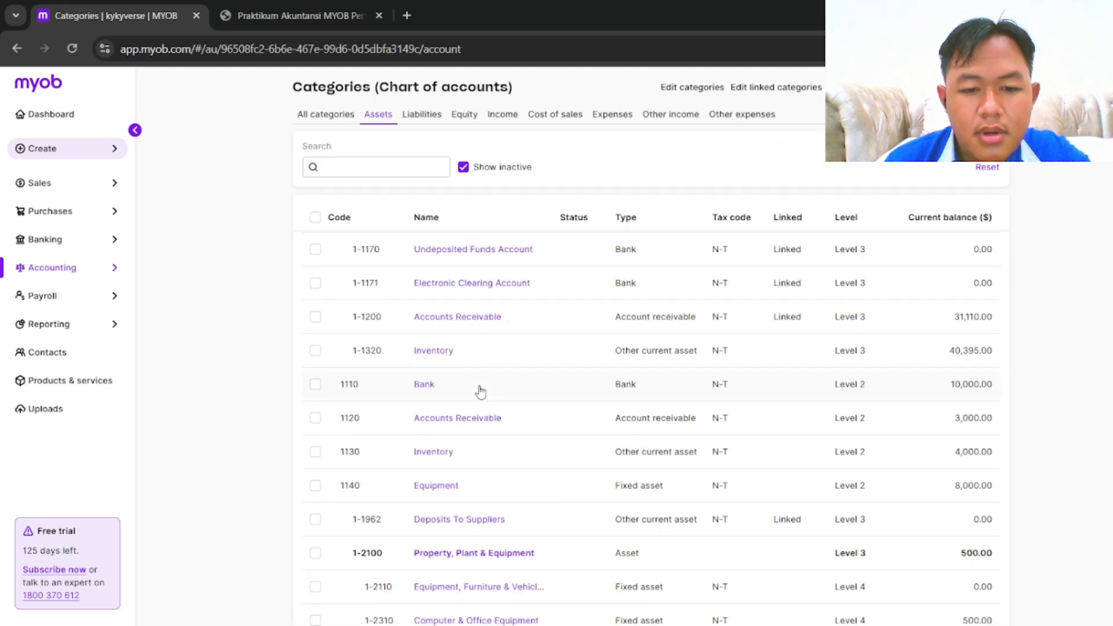
{"action": "scroll", "coordinate": [479, 460], "scroll_direction": "down", "scroll_amount": 2}
{"action": "scroll", "coordinate": [494, 387], "scroll_direction": "up", "scroll_amount": 5}
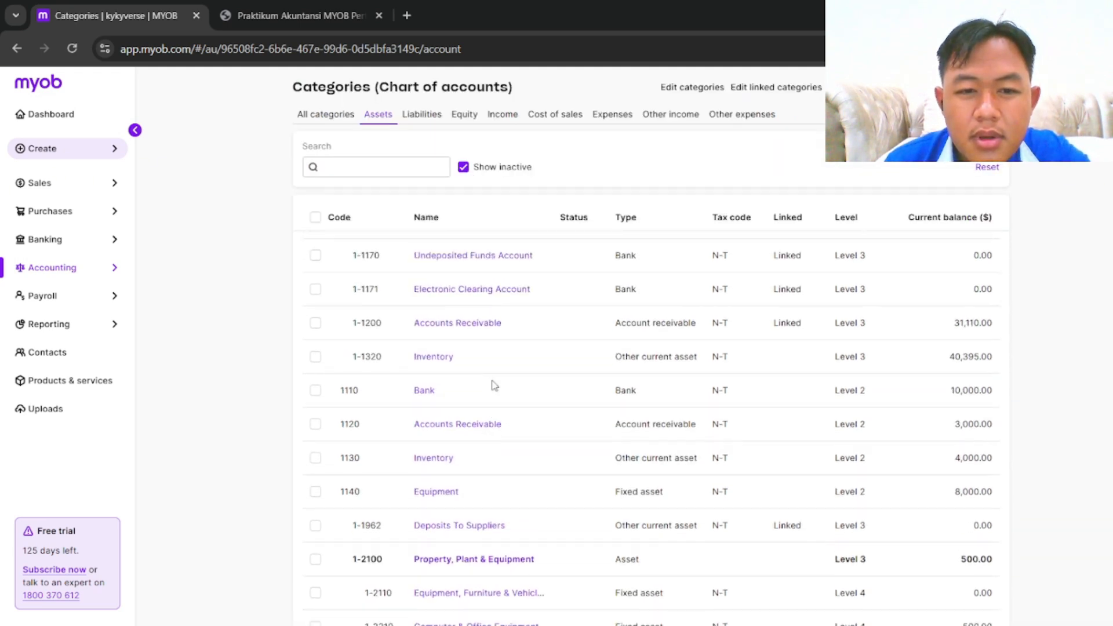
{"action": "scroll", "coordinate": [485, 380], "scroll_direction": "up", "scroll_amount": 4}
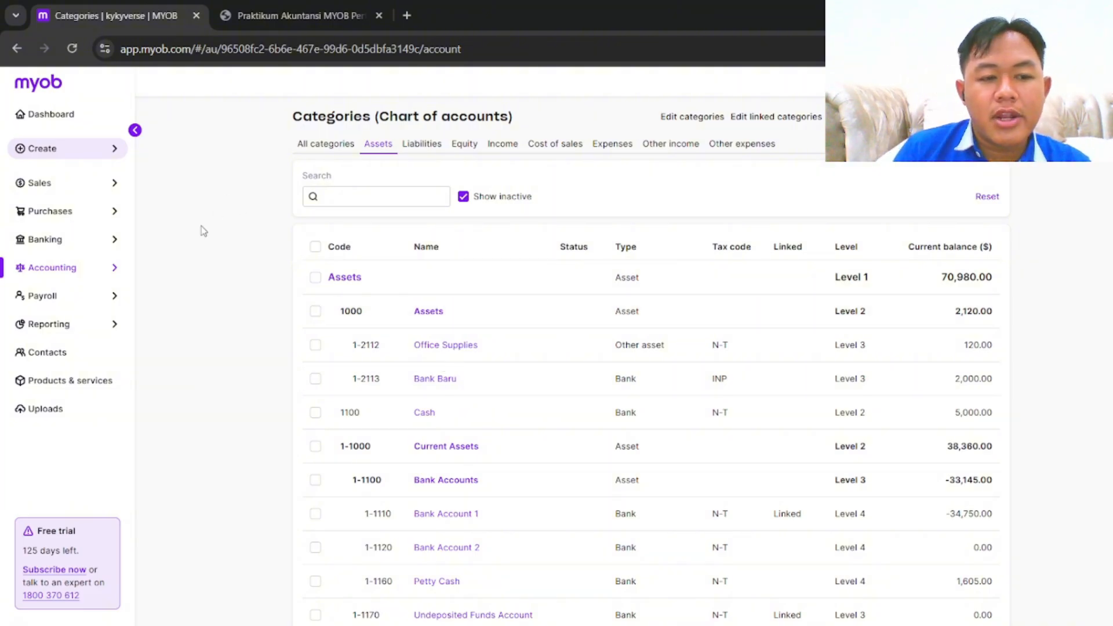
Open the Categories list report from the standard business reports
{"action": "left_click", "coordinate": [87, 324]}
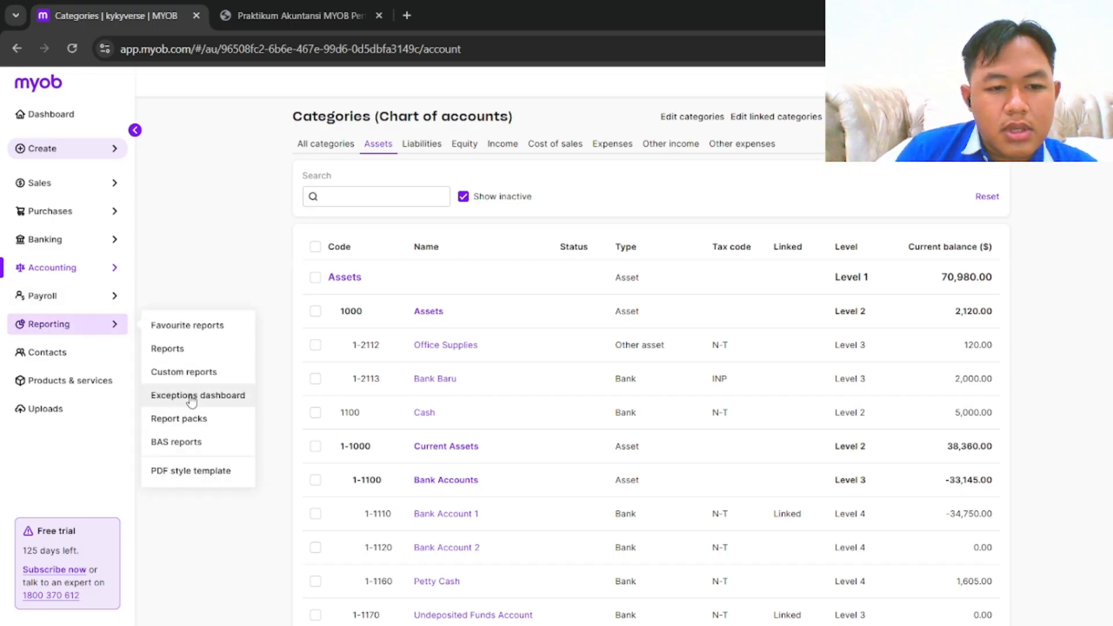
{"action": "left_click", "coordinate": [200, 353]}
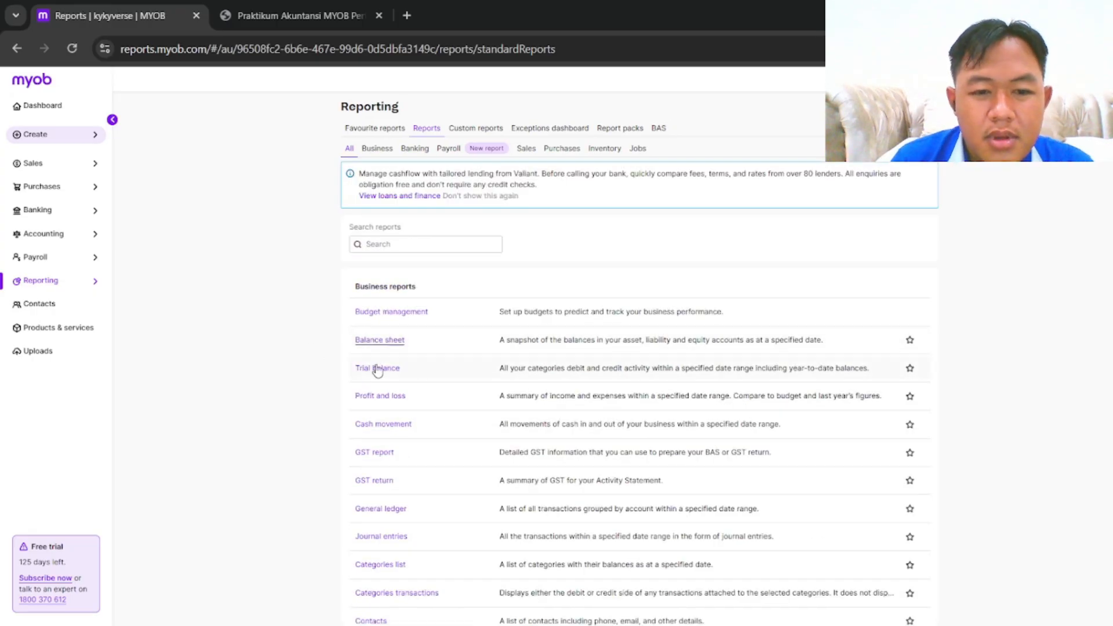
{"action": "scroll", "coordinate": [398, 435], "scroll_direction": "down", "scroll_amount": 1}
{"action": "scroll", "coordinate": [402, 438], "scroll_direction": "down", "scroll_amount": 2}
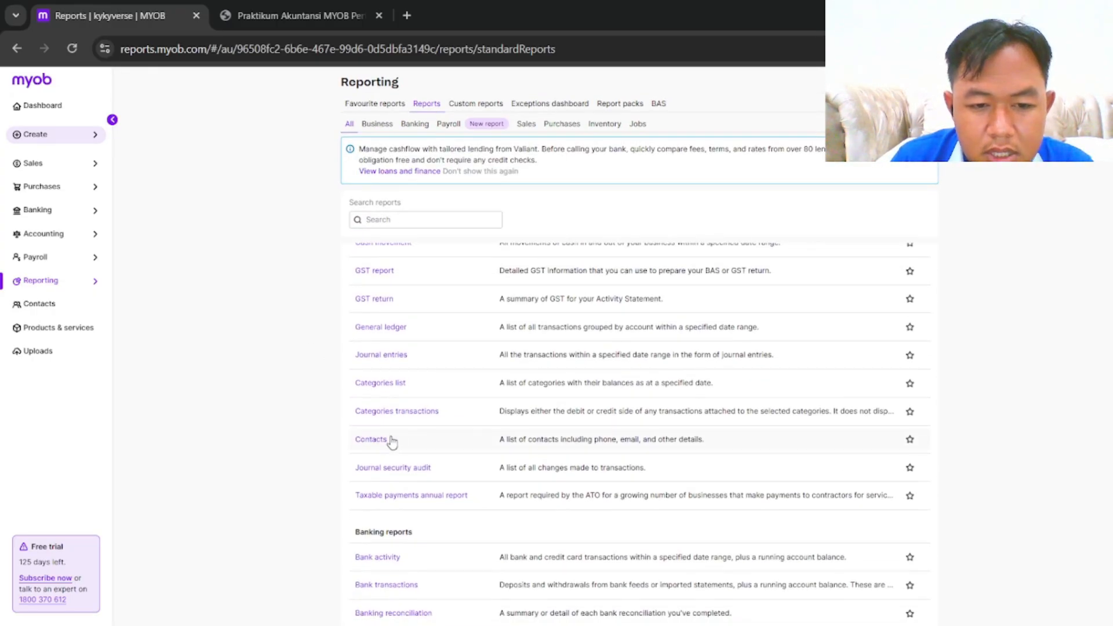
{"action": "left_click", "coordinate": [398, 393]}
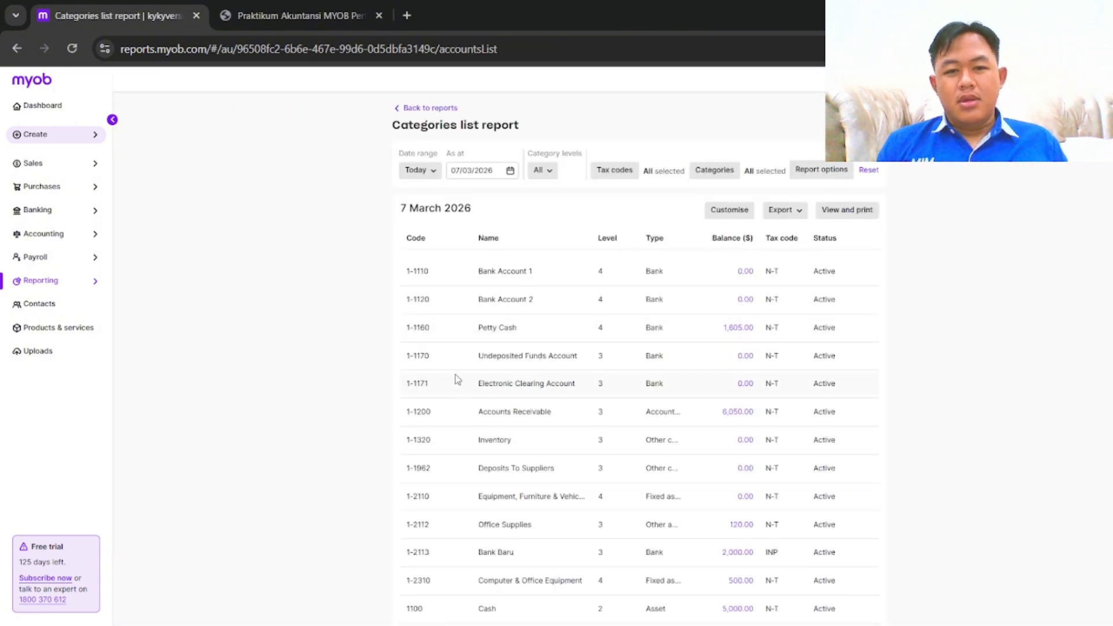
Review the category balances in the Categories list report and check the Pertemuan 3 assignment instructions in the PDF
{"action": "scroll", "coordinate": [535, 356], "scroll_direction": "down", "scroll_amount": 6}
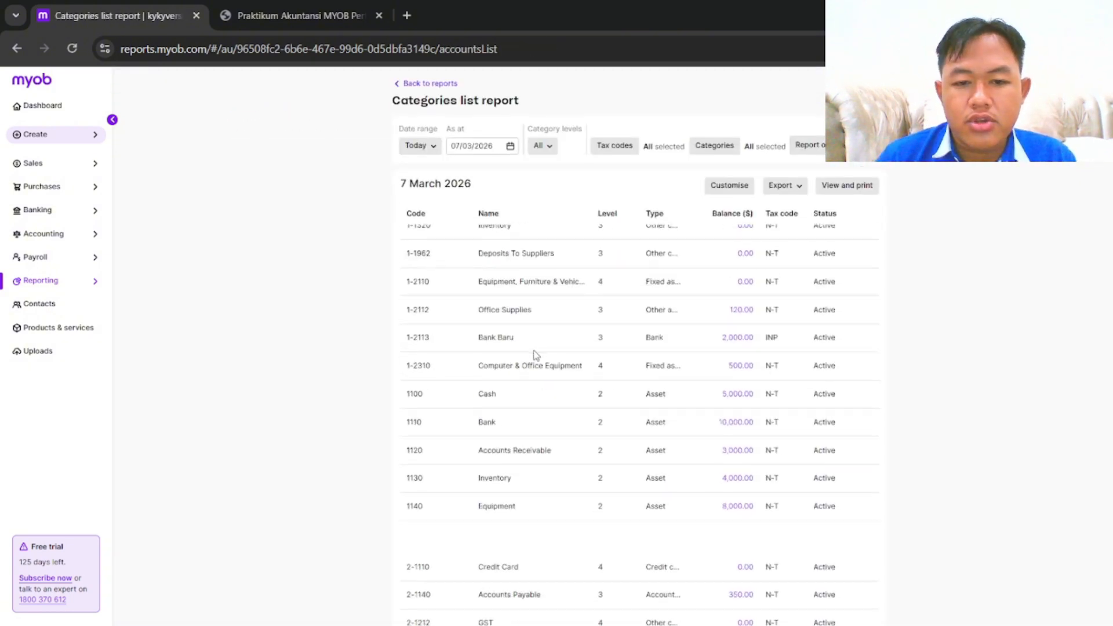
{"action": "scroll", "coordinate": [535, 356], "scroll_direction": "up", "scroll_amount": 7}
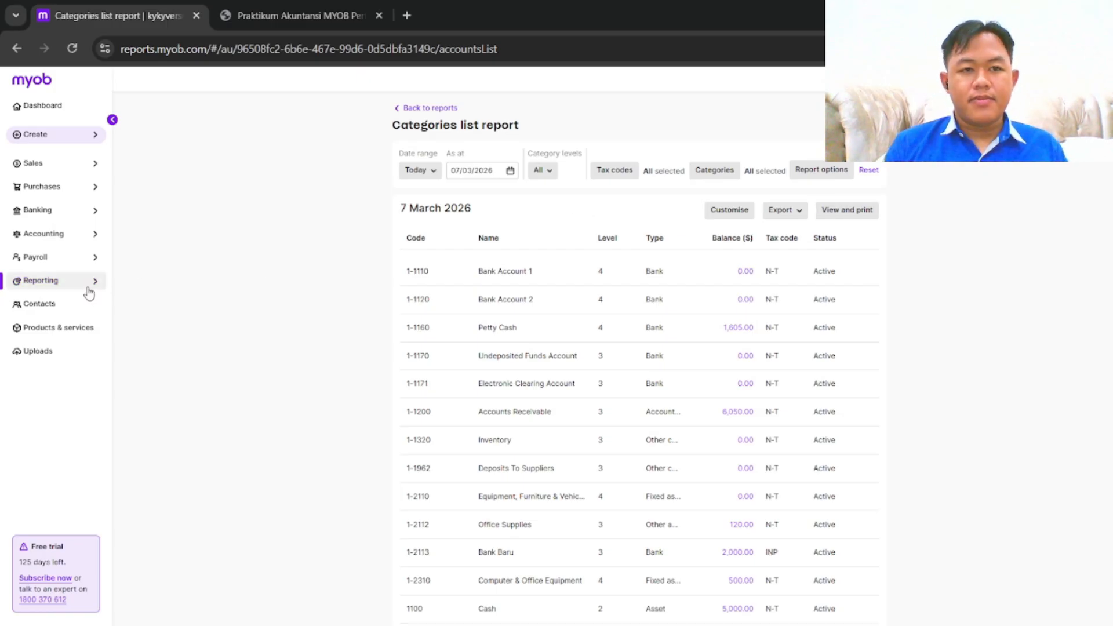
{"action": "left_click", "coordinate": [265, 17]}
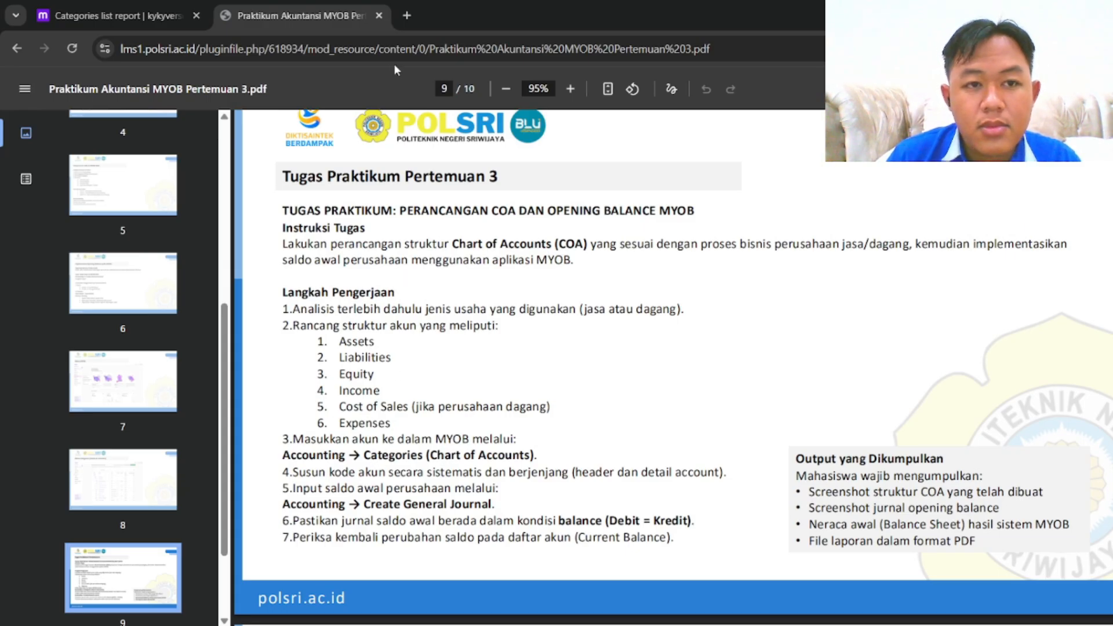
{"action": "left_click", "coordinate": [146, 18]}
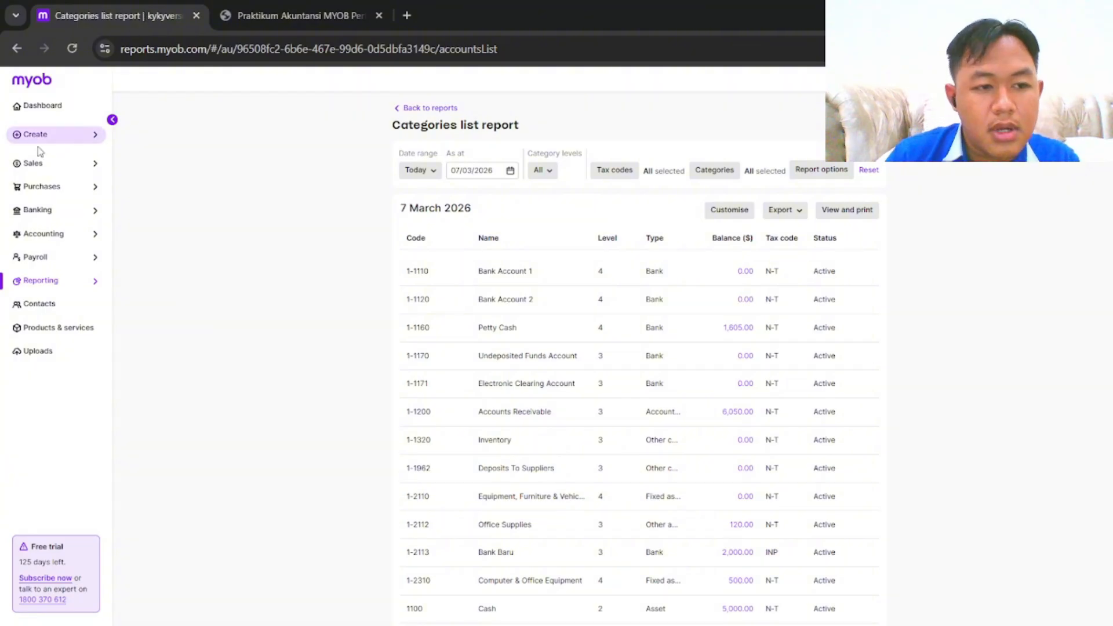
Open the general journals list and look through its debit and credit entries
{"action": "left_click", "coordinate": [52, 240]}
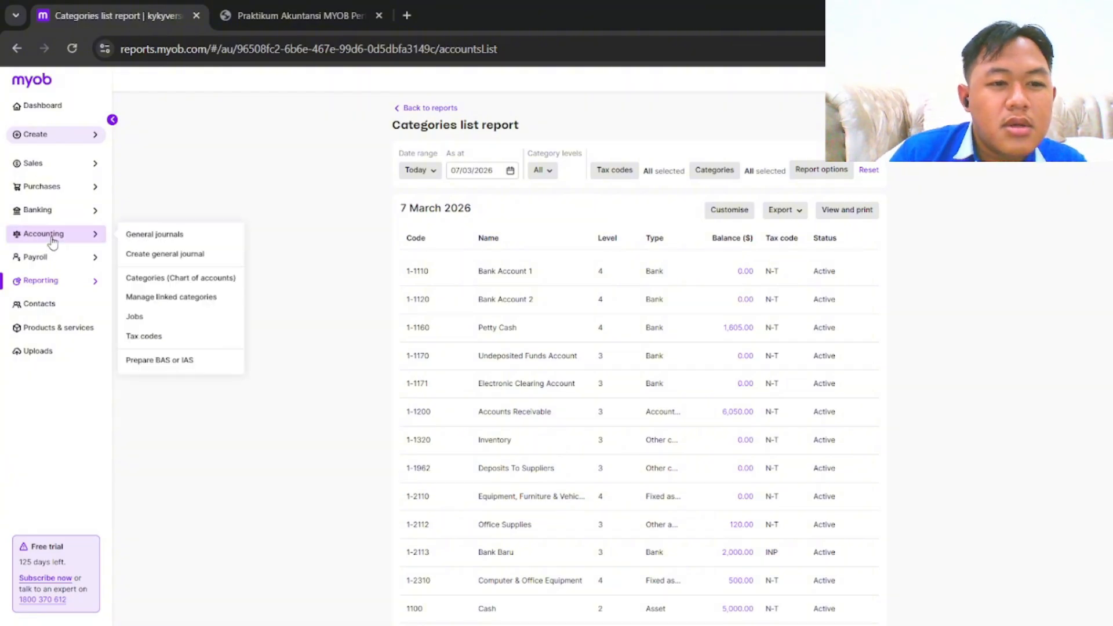
{"action": "left_click", "coordinate": [127, 237]}
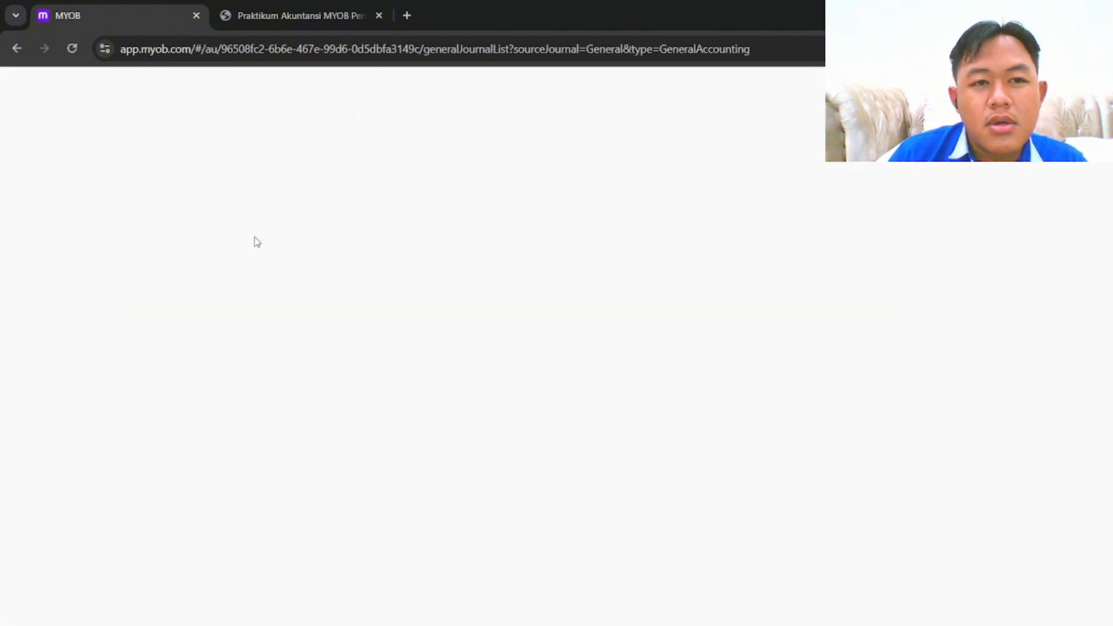
{"action": "scroll", "coordinate": [510, 329], "scroll_direction": "down", "scroll_amount": 6}
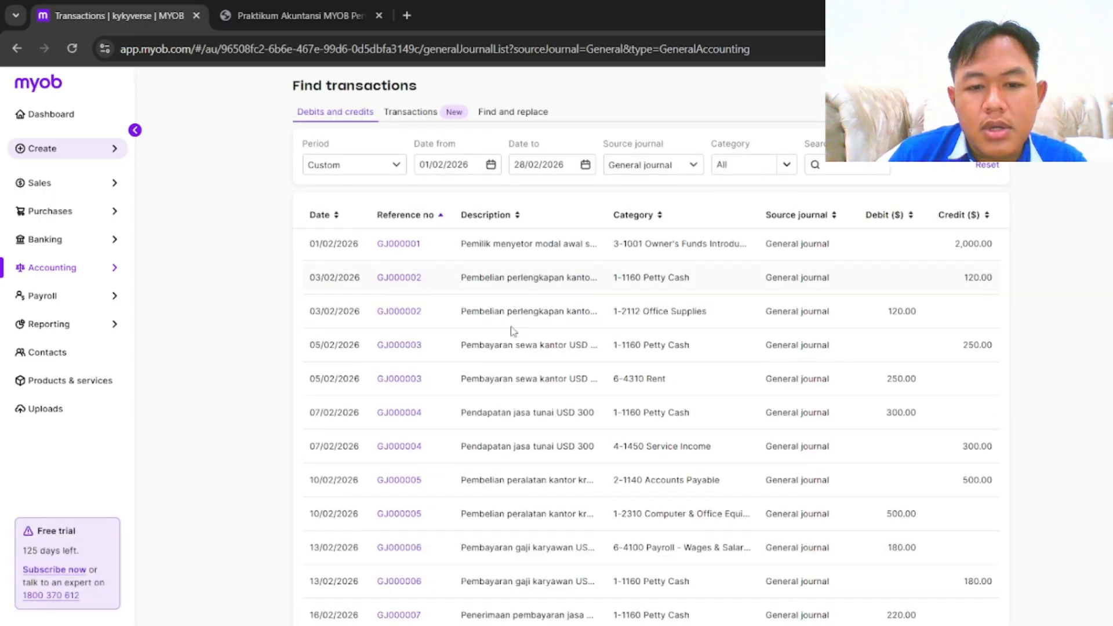
{"action": "scroll", "coordinate": [511, 330], "scroll_direction": "up", "scroll_amount": 7}
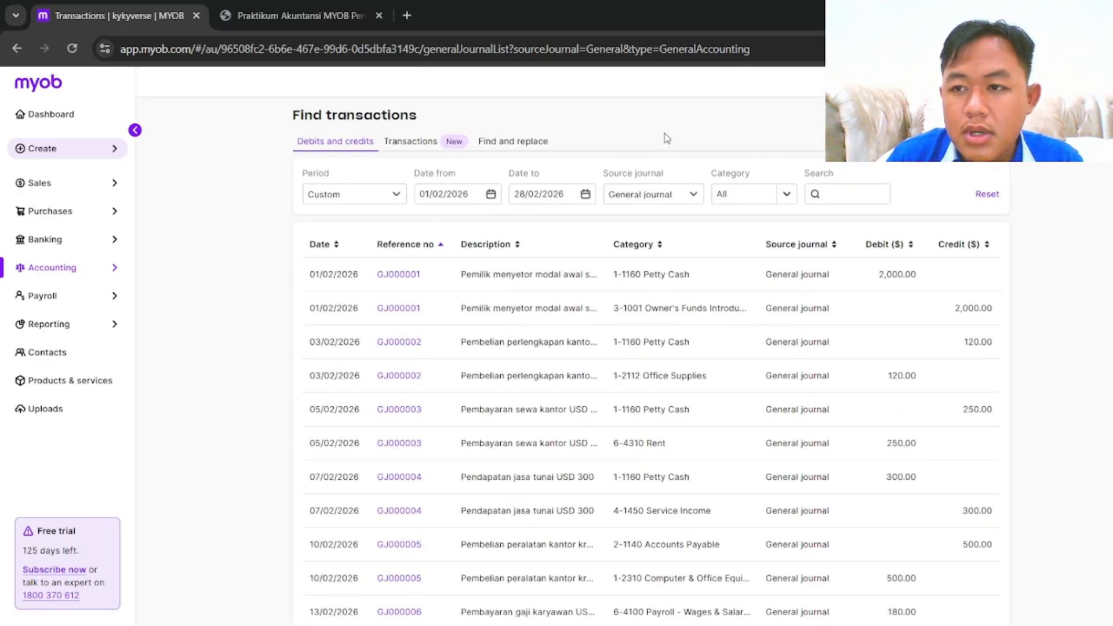
Start a general journal dated 01/04/2026, displayed in the GST report as Purchase, with the description "biaya listrik"
{"action": "left_click", "coordinate": [100, 267]}
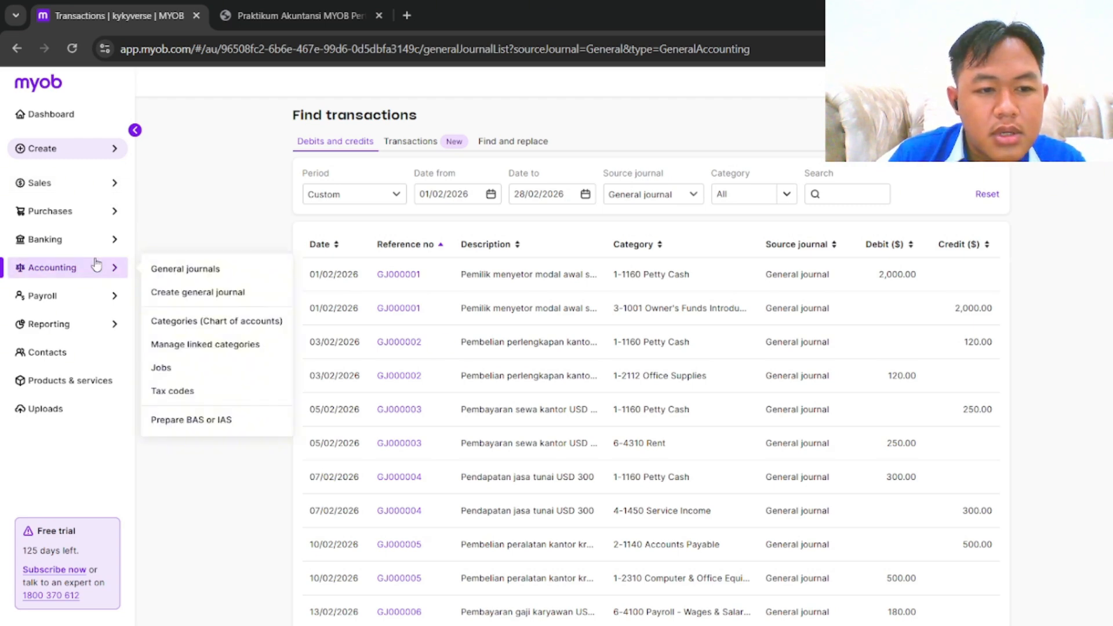
{"action": "left_click", "coordinate": [164, 294]}
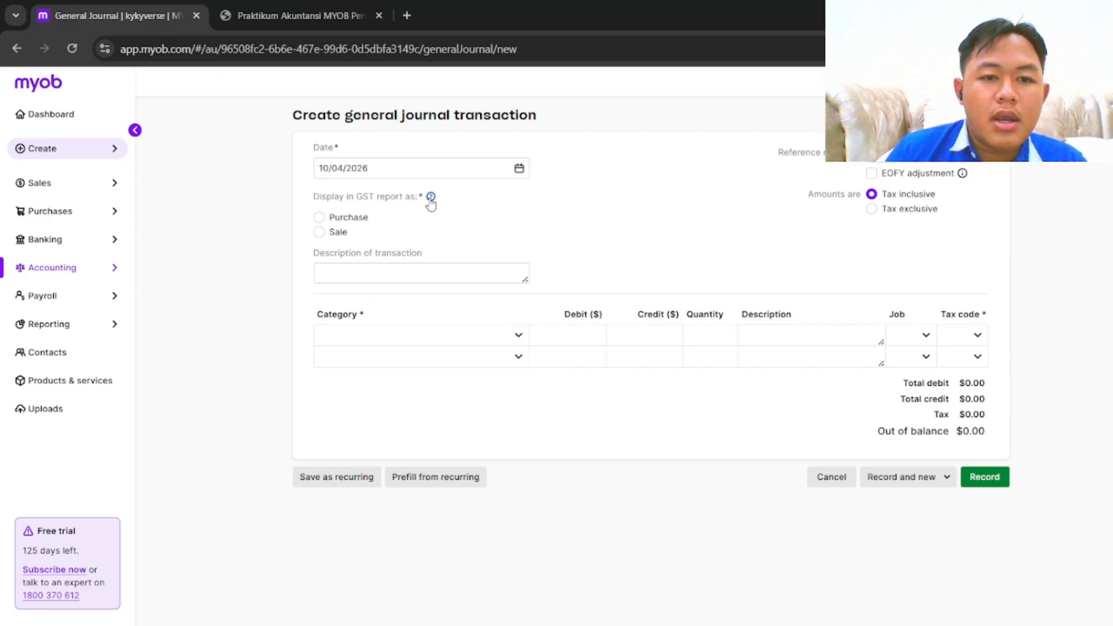
{"action": "left_click", "coordinate": [519, 169]}
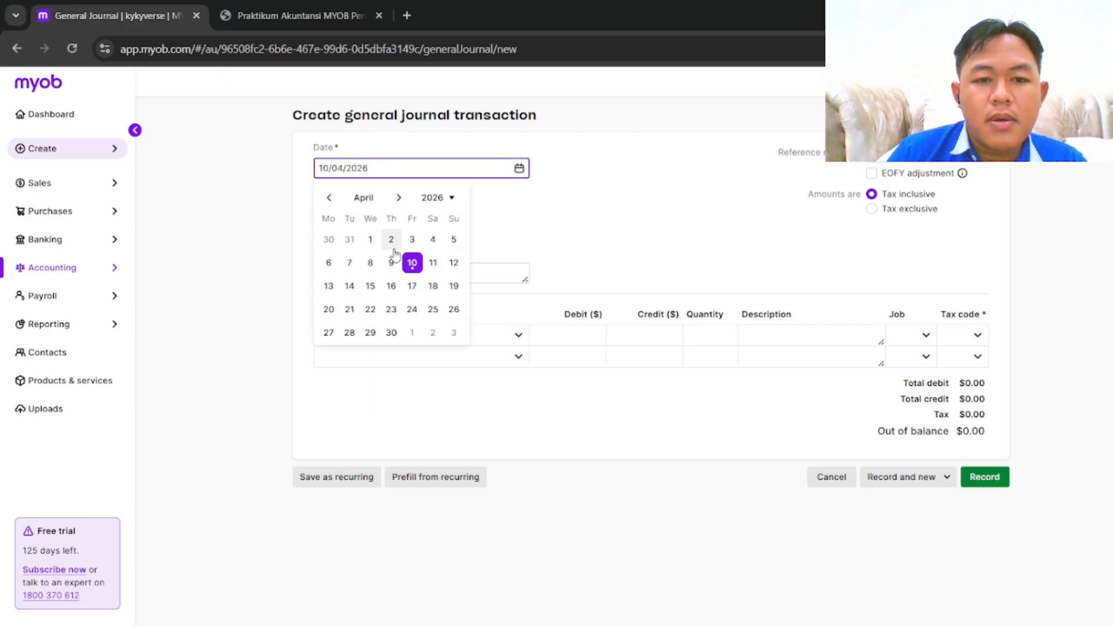
{"action": "left_click", "coordinate": [370, 241]}
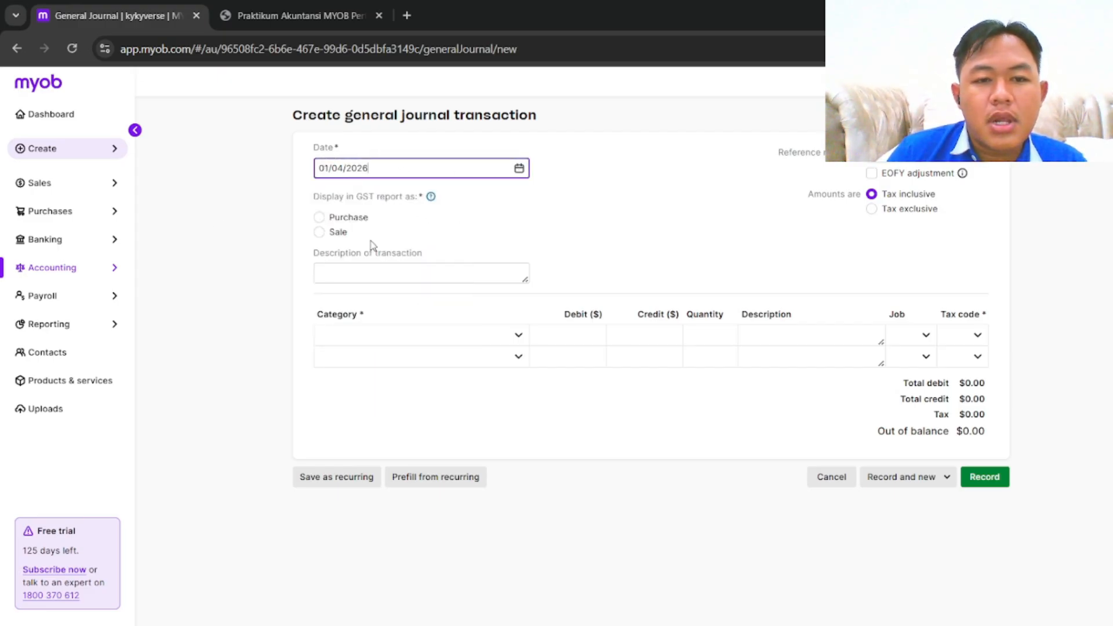
{"action": "left_click", "coordinate": [319, 219]}
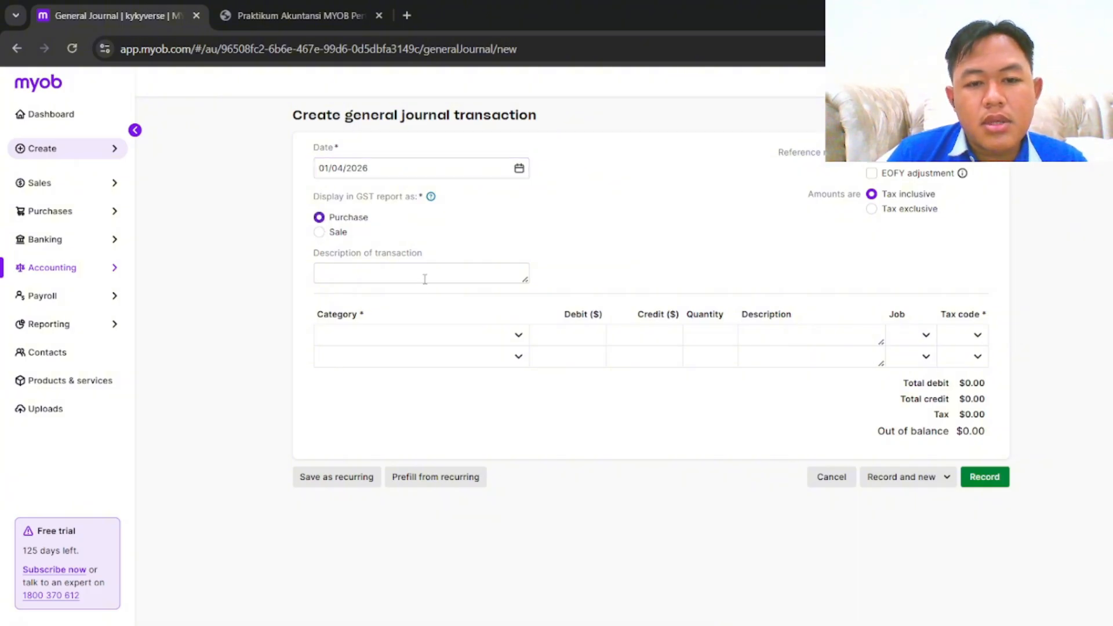
{"action": "left_click", "coordinate": [487, 279]}
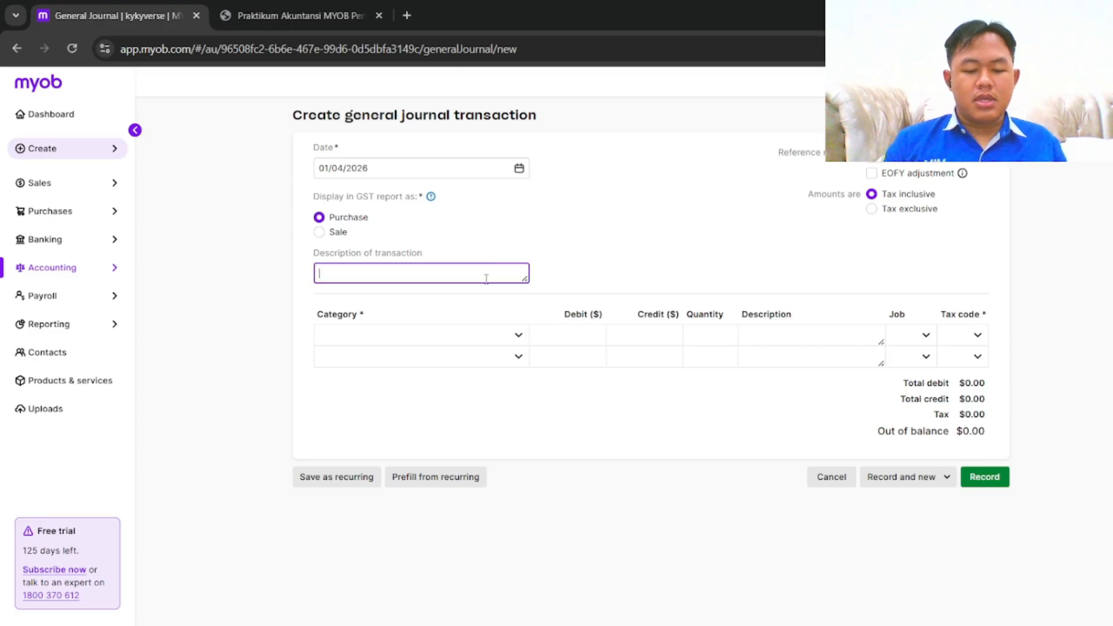
{"action": "type", "text": "biaya listrik"}
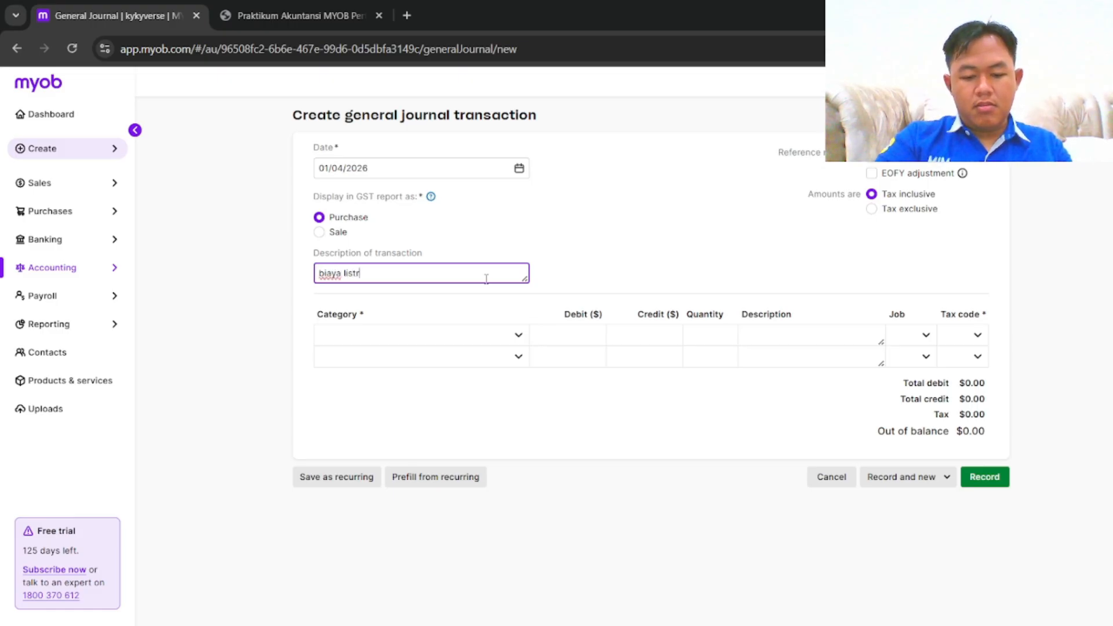
Assign category 1100 Cash to the first journal line and enter a debit of 50.00
{"action": "left_click", "coordinate": [519, 336]}
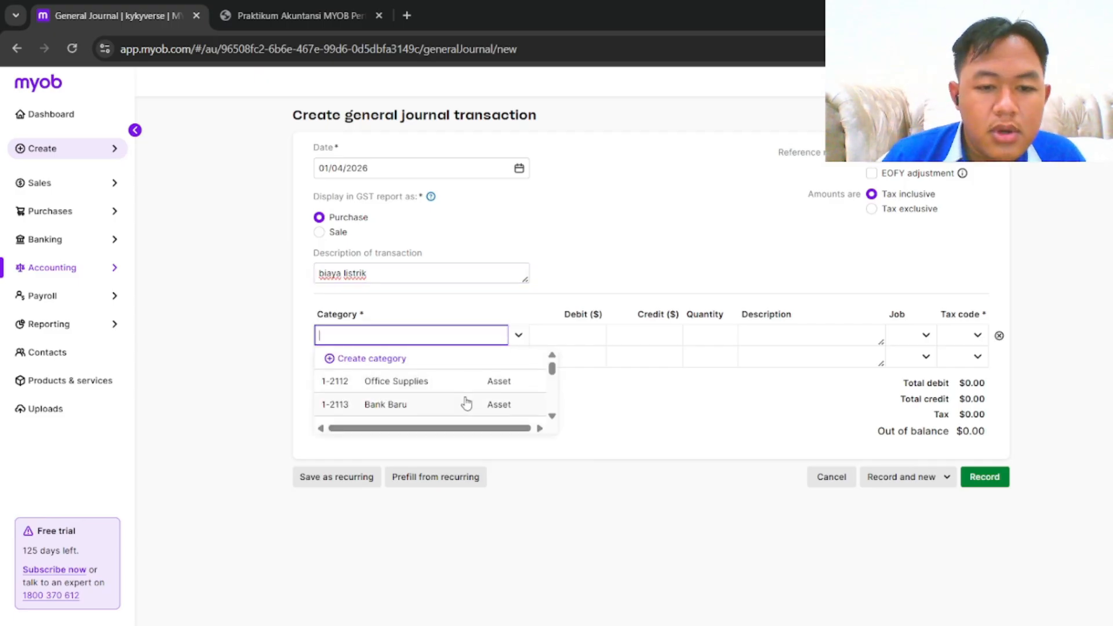
{"action": "scroll", "coordinate": [464, 397], "scroll_direction": "down", "scroll_amount": 1}
{"action": "scroll", "coordinate": [464, 397], "scroll_direction": "up", "scroll_amount": 1}
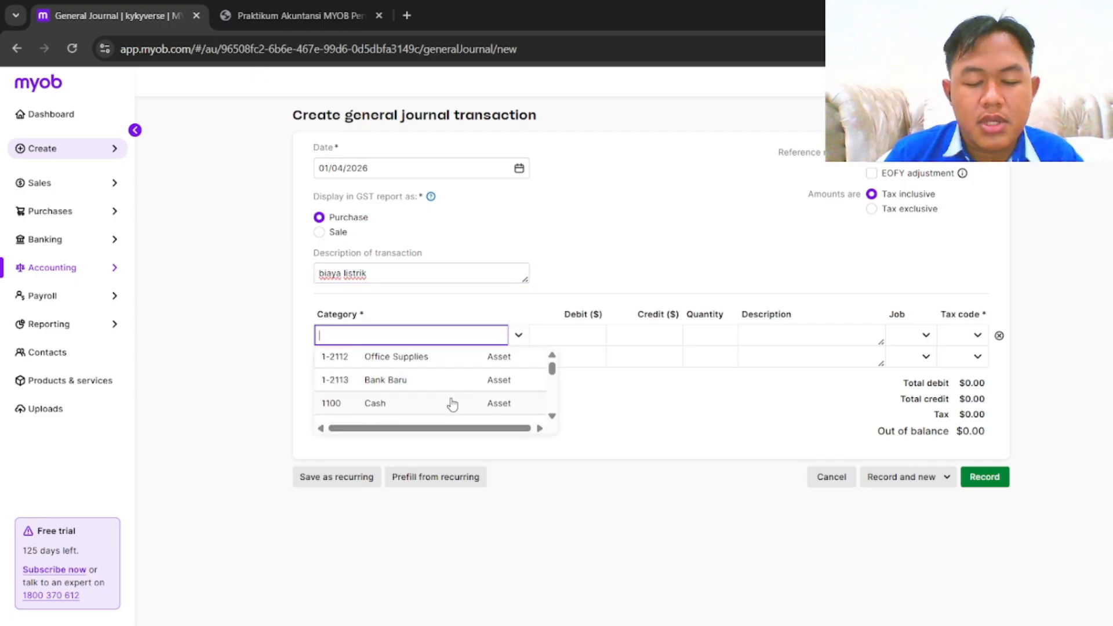
{"action": "scroll", "coordinate": [453, 404], "scroll_direction": "down", "scroll_amount": 2}
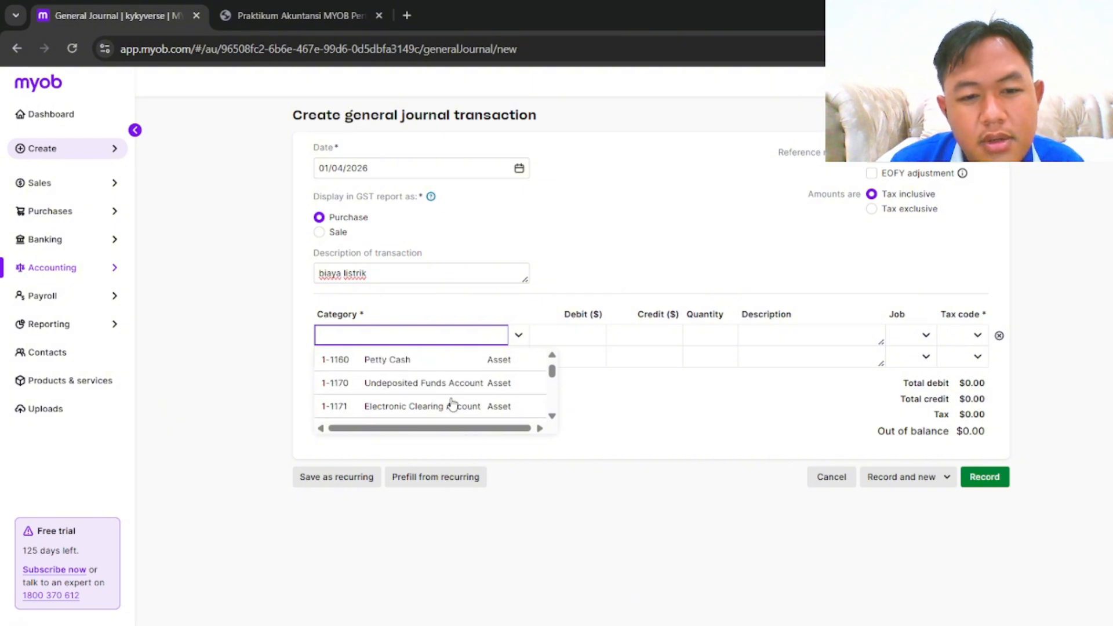
{"action": "scroll", "coordinate": [451, 403], "scroll_direction": "up", "scroll_amount": 1}
{"action": "scroll", "coordinate": [456, 415], "scroll_direction": "down", "scroll_amount": 1}
{"action": "scroll", "coordinate": [456, 415], "scroll_direction": "down", "scroll_amount": 5}
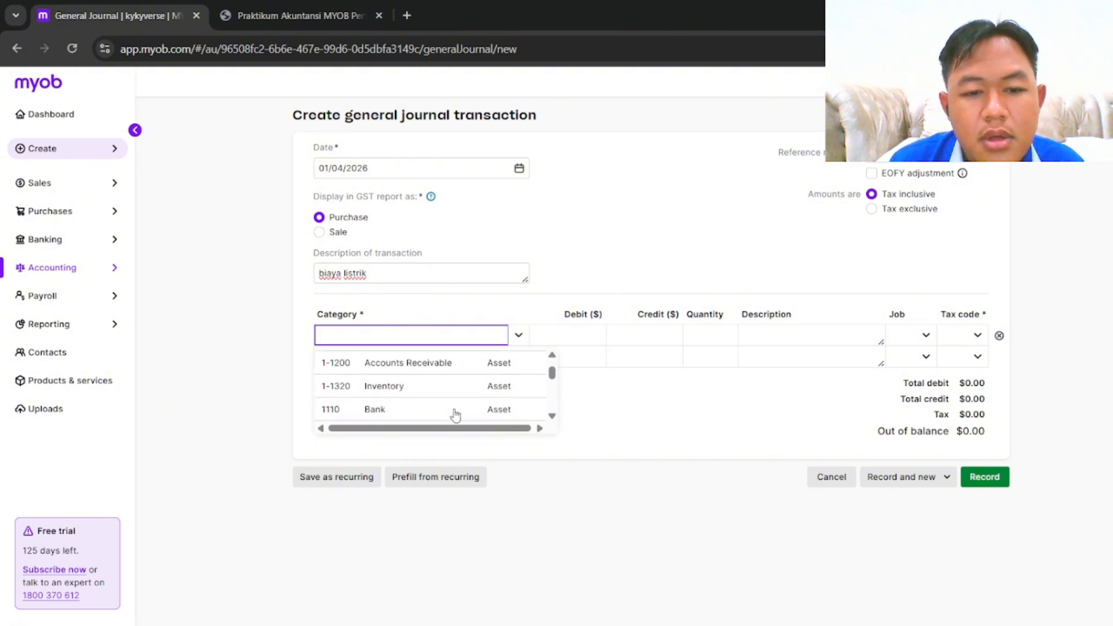
{"action": "scroll", "coordinate": [437, 419], "scroll_direction": "down", "scroll_amount": 1}
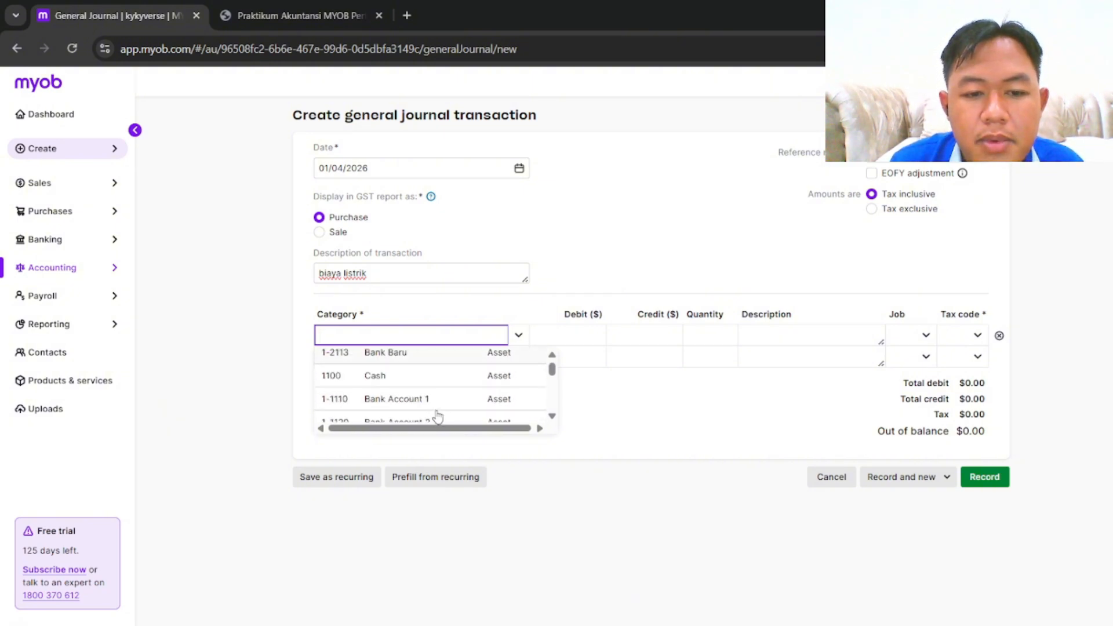
{"action": "left_click", "coordinate": [446, 375]}
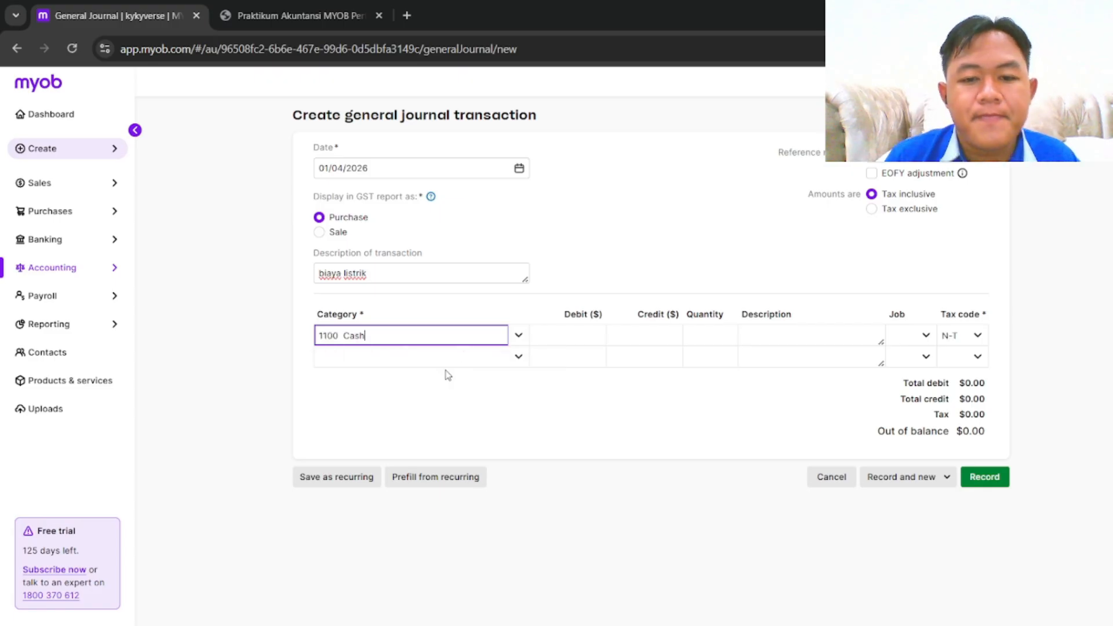
{"action": "left_click", "coordinate": [584, 345]}
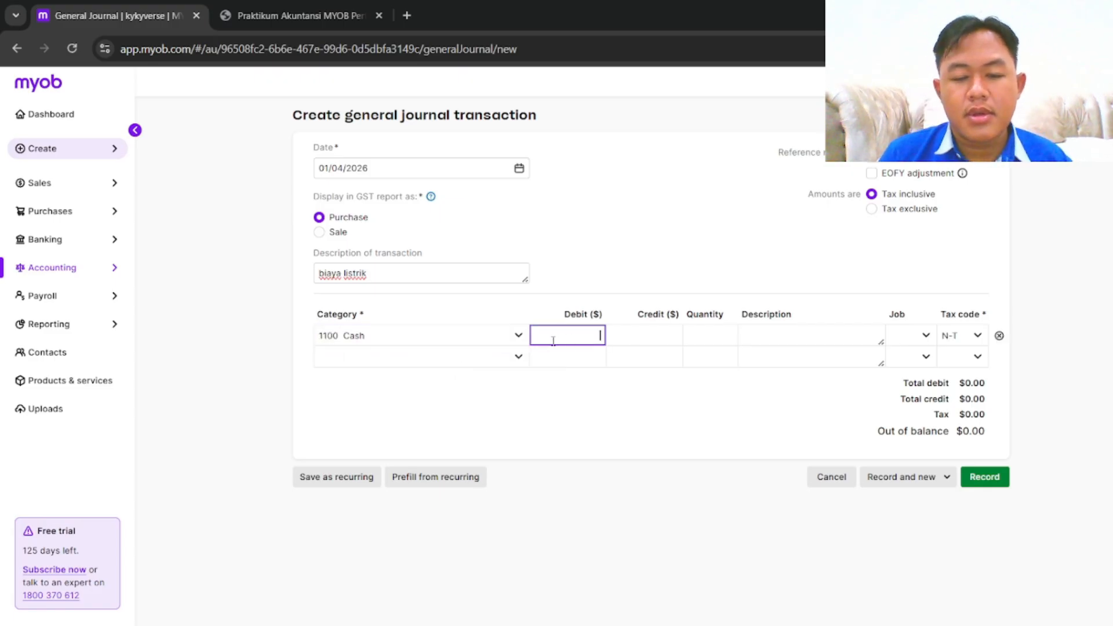
{"action": "type", "text": "50.00"}
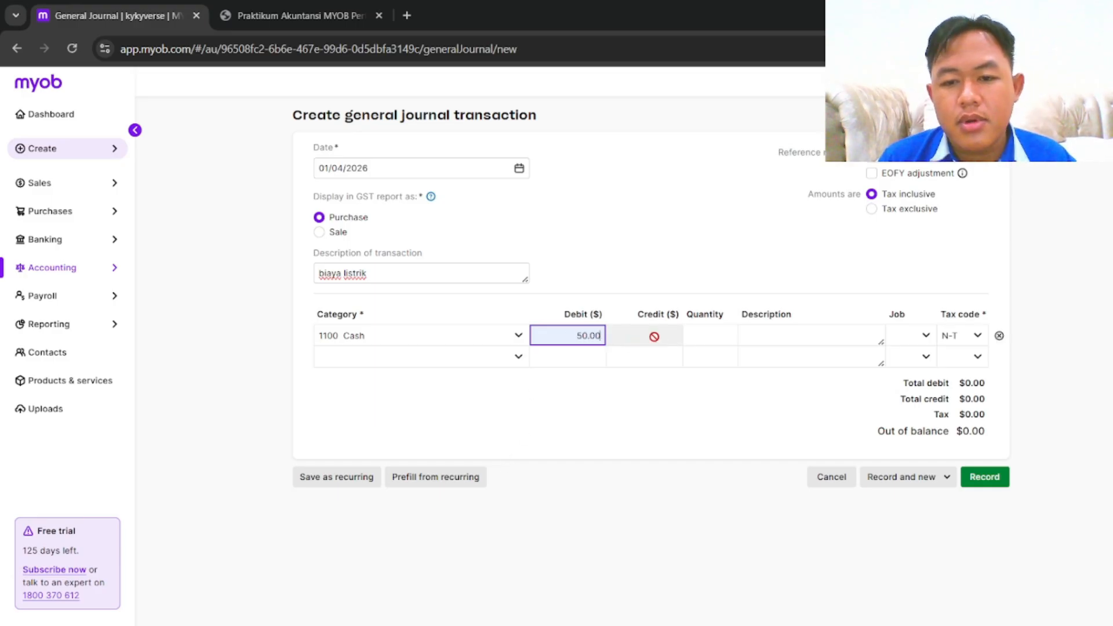
{"action": "left_click", "coordinate": [746, 331]}
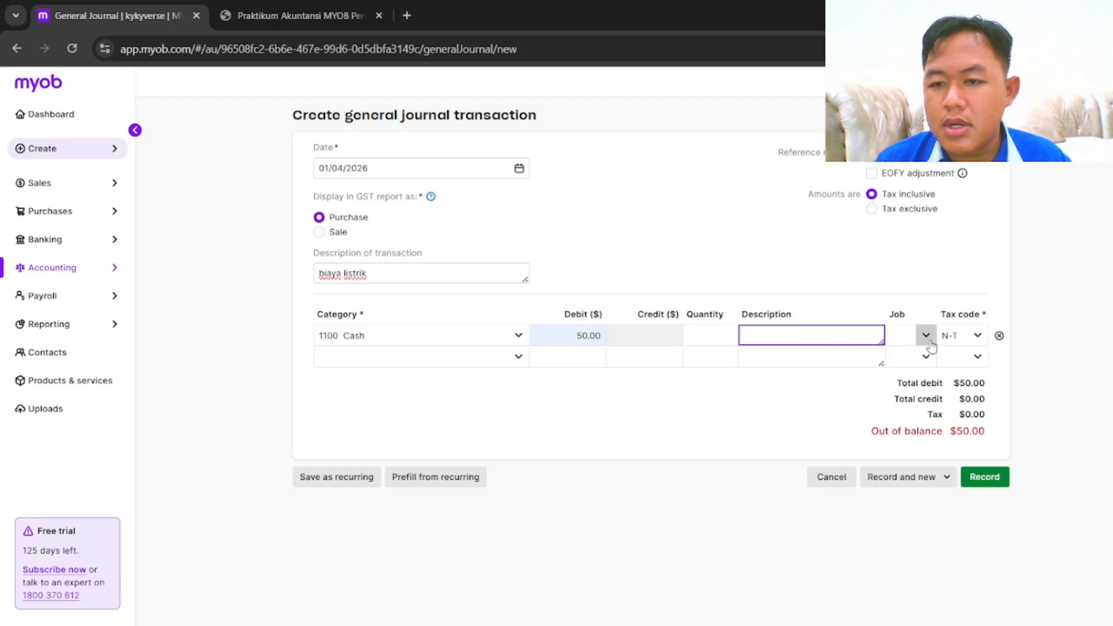
Choose 6300 Electricity Expense as the category of the second journal line
{"action": "left_click", "coordinate": [519, 356]}
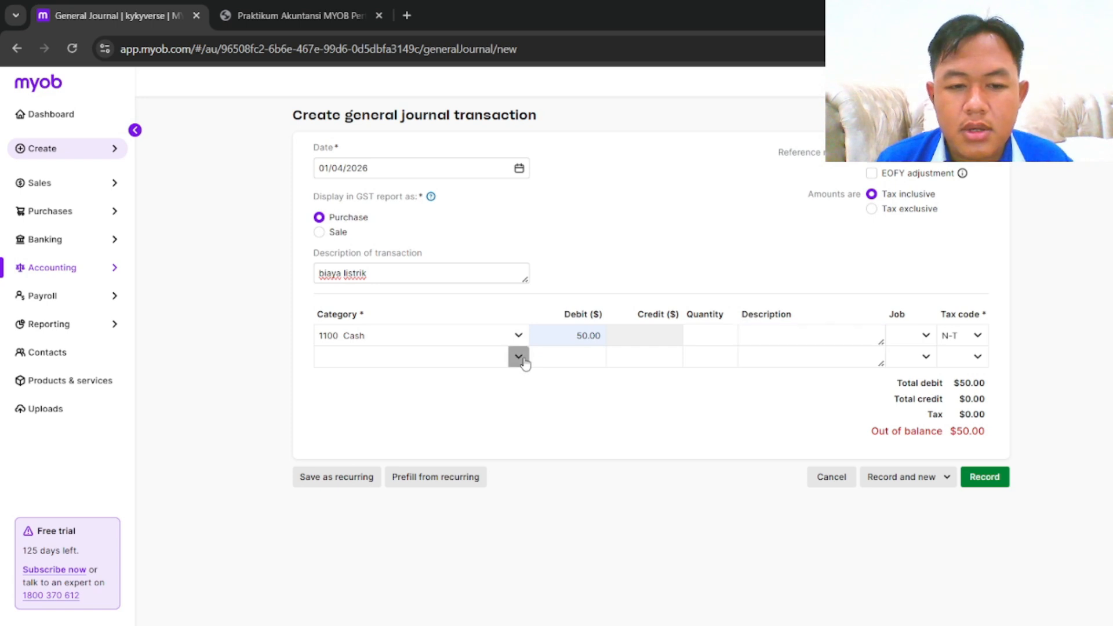
{"action": "scroll", "coordinate": [456, 414], "scroll_direction": "down", "scroll_amount": 2}
{"action": "scroll", "coordinate": [455, 414], "scroll_direction": "down", "scroll_amount": 10}
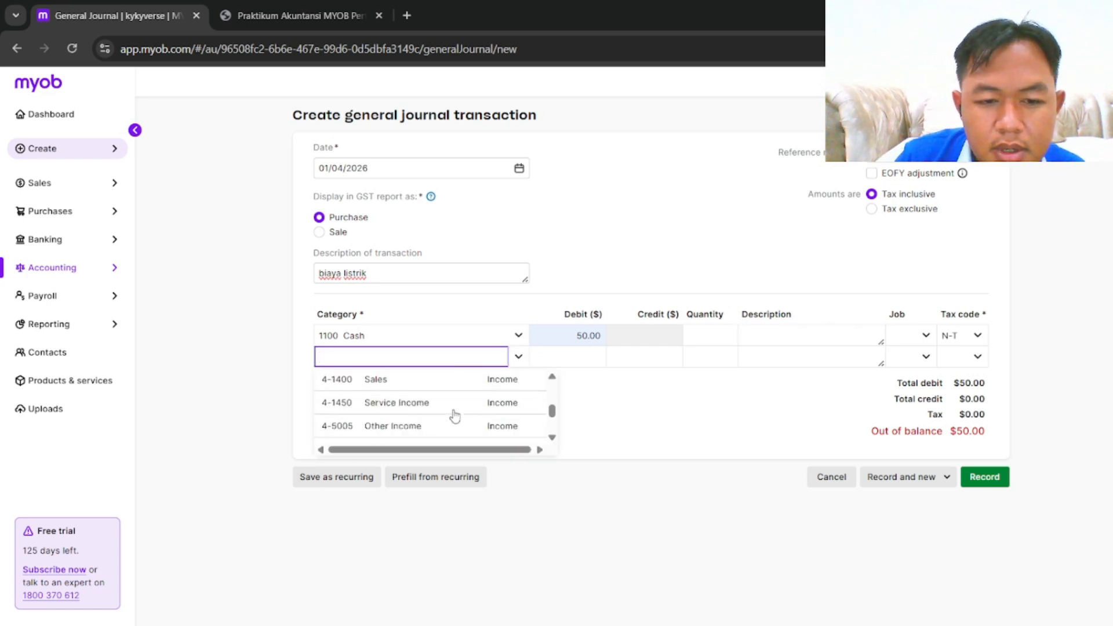
{"action": "scroll", "coordinate": [455, 415], "scroll_direction": "up", "scroll_amount": 4}
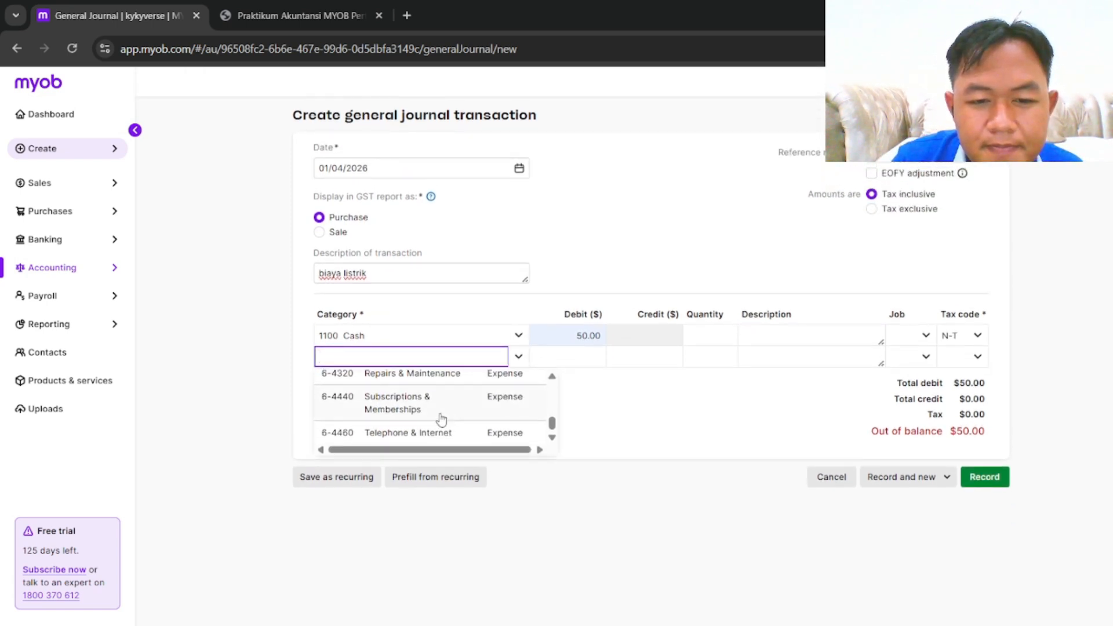
{"action": "scroll", "coordinate": [442, 418], "scroll_direction": "up", "scroll_amount": 5}
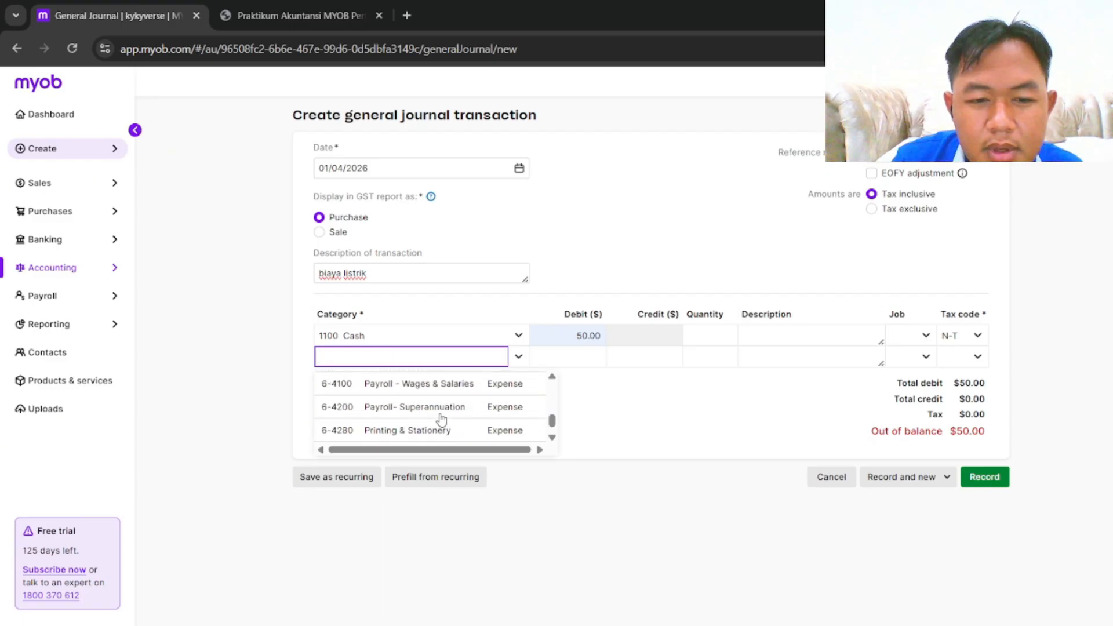
{"action": "scroll", "coordinate": [442, 419], "scroll_direction": "up", "scroll_amount": 2}
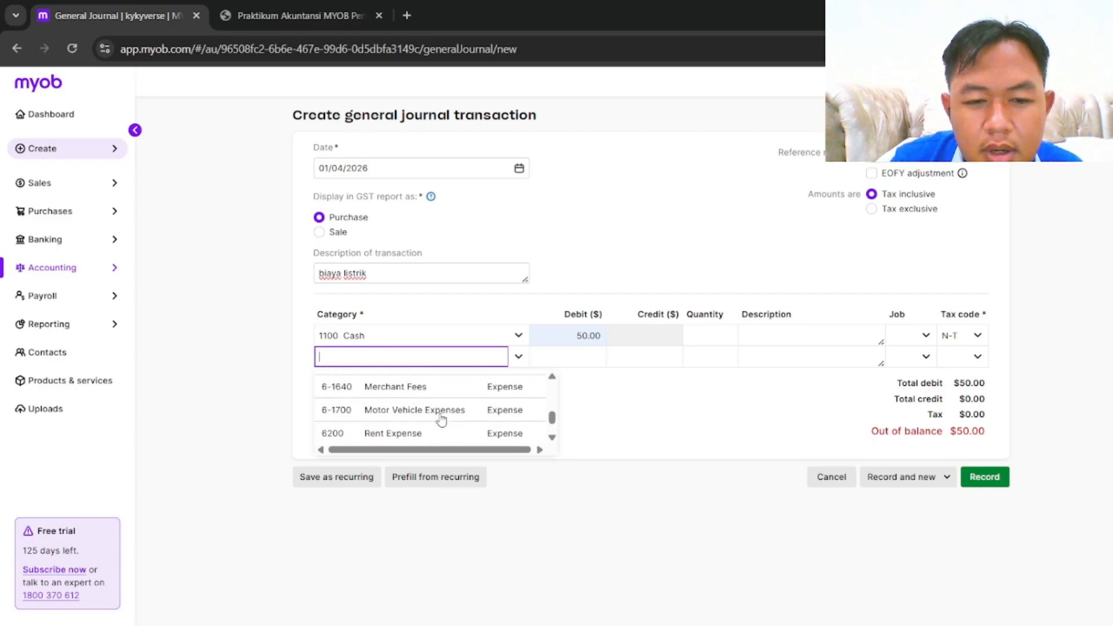
{"action": "scroll", "coordinate": [442, 416], "scroll_direction": "down", "scroll_amount": 3}
{"action": "left_click", "coordinate": [442, 414]}
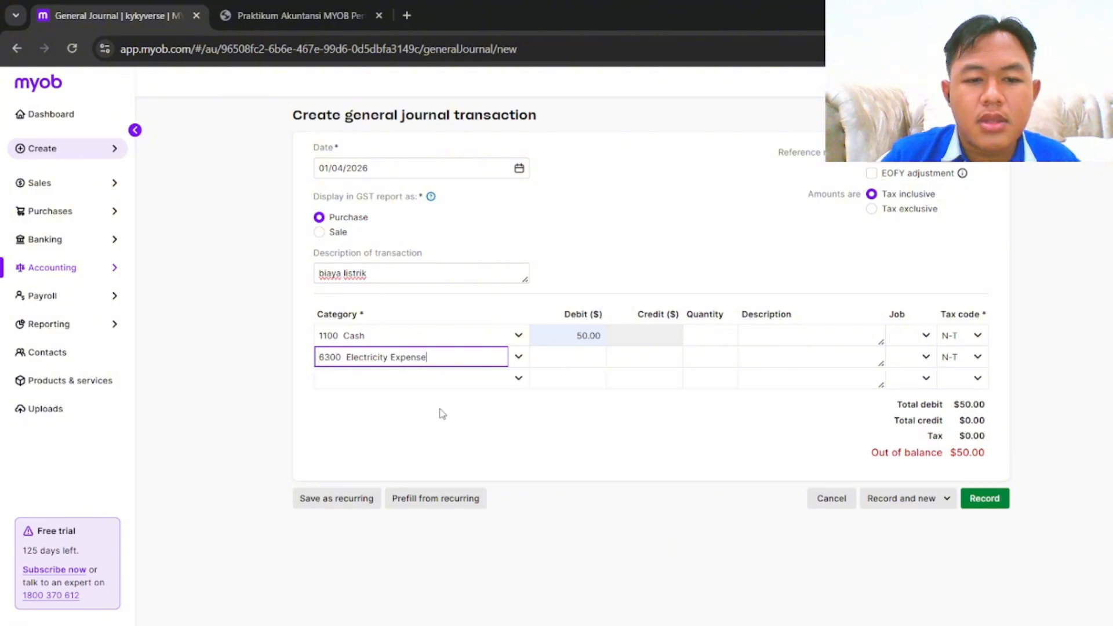
Enter a credit of 50.00 on the Electricity Expense line and record the general journal
{"action": "left_click", "coordinate": [591, 357]}
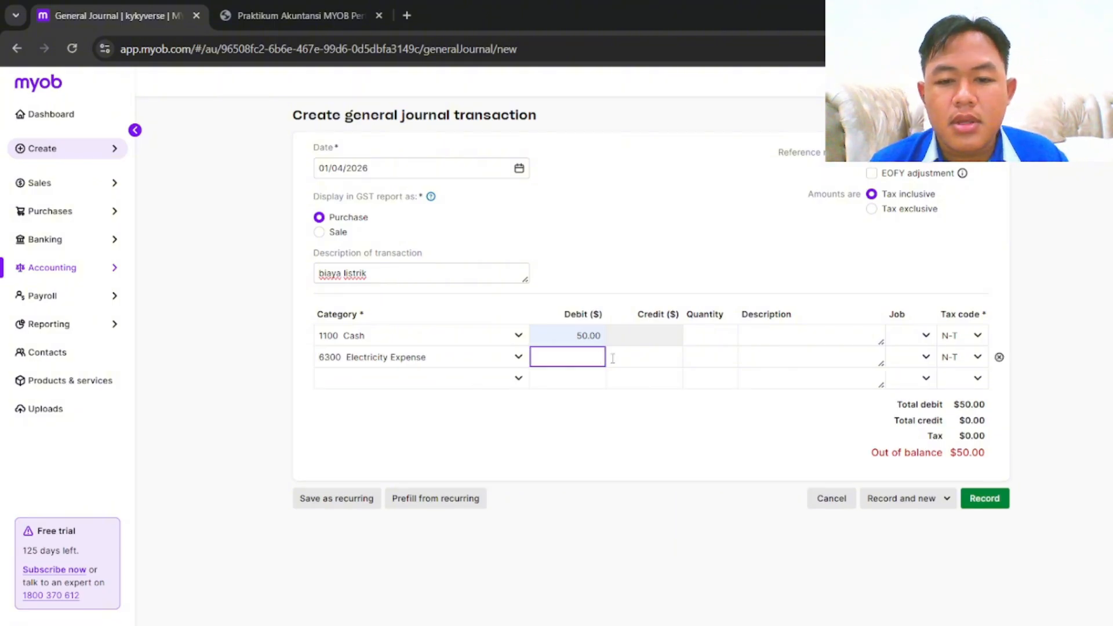
{"action": "left_click", "coordinate": [613, 359]}
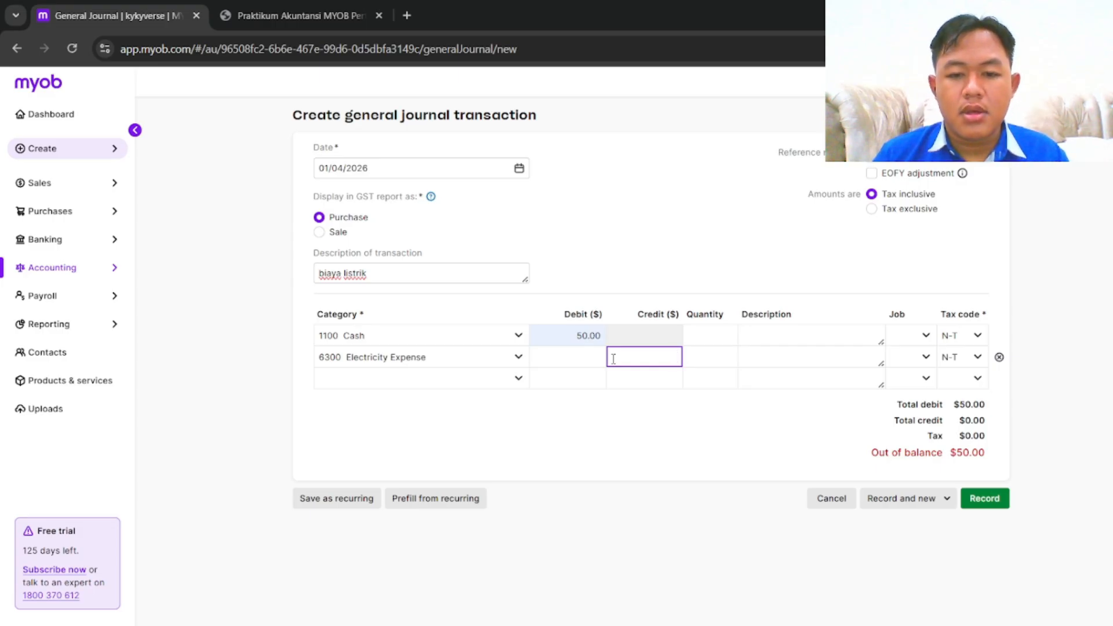
{"action": "type", "text": "50"}
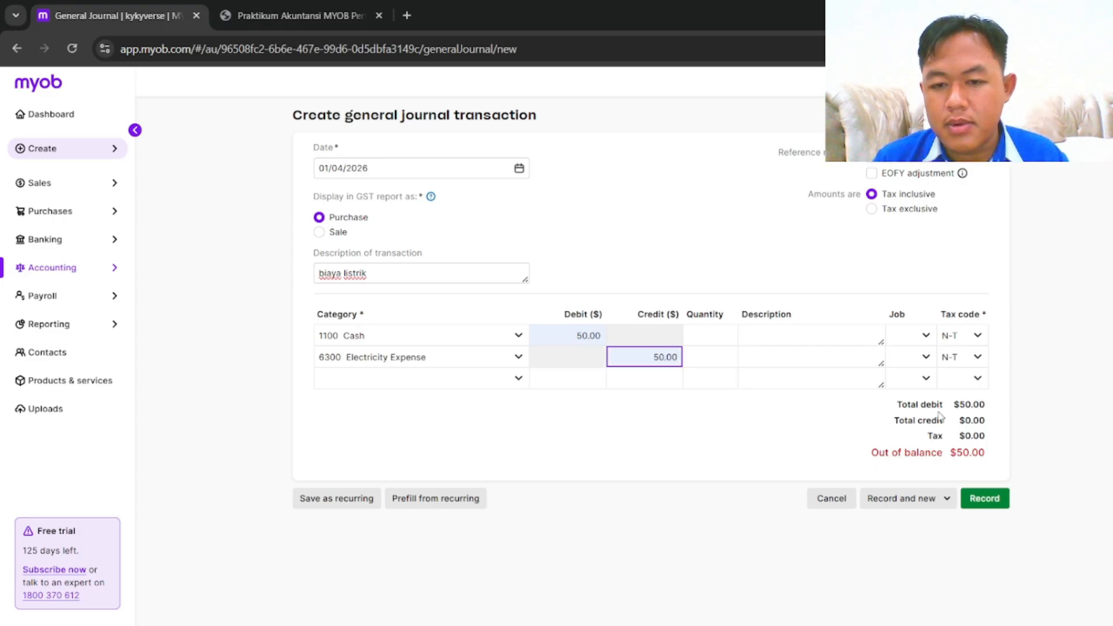
{"action": "left_click", "coordinate": [802, 469]}
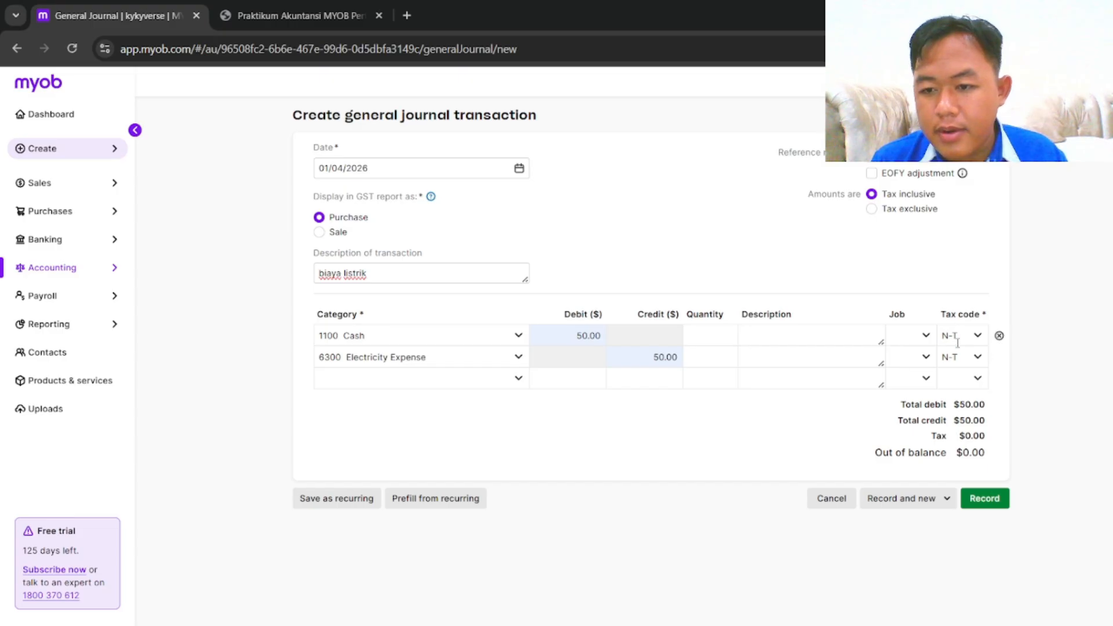
{"action": "left_click", "coordinate": [987, 500]}
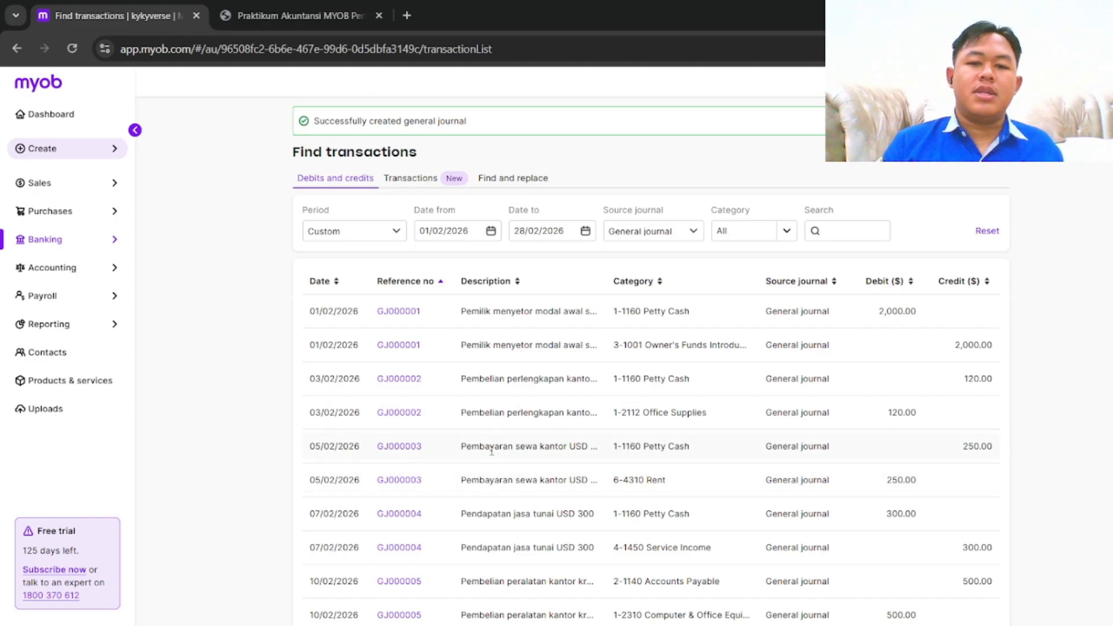
Review the February 2026 general journal list, then switch to the LMS assignment page and return to its previous page
{"action": "scroll", "coordinate": [371, 469], "scroll_direction": "down", "scroll_amount": 7}
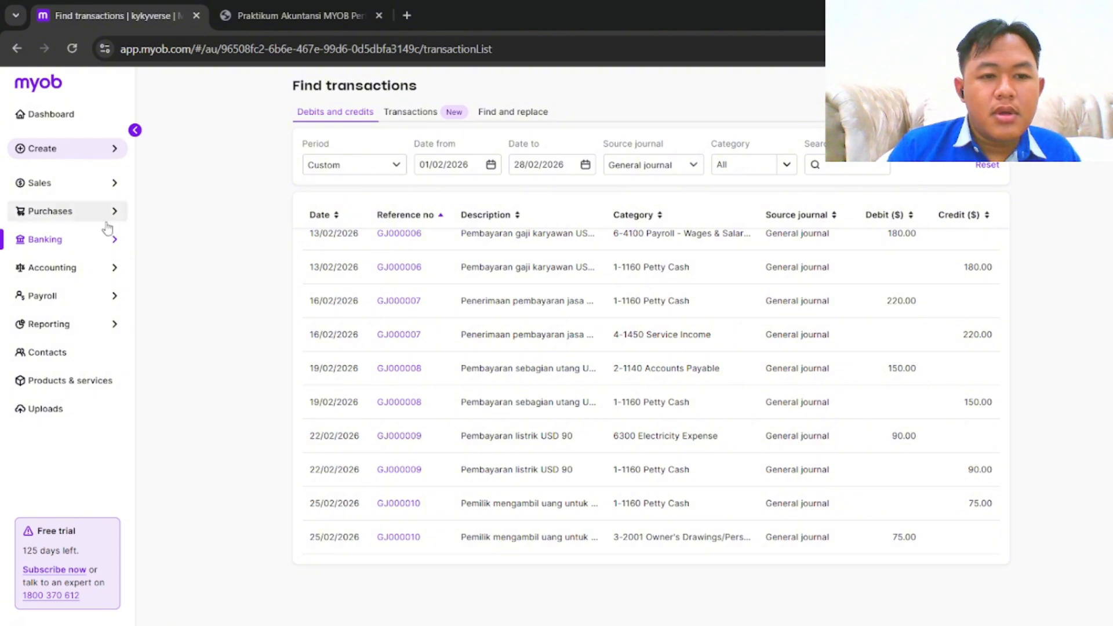
{"action": "scroll", "coordinate": [380, 305], "scroll_direction": "up", "scroll_amount": 6}
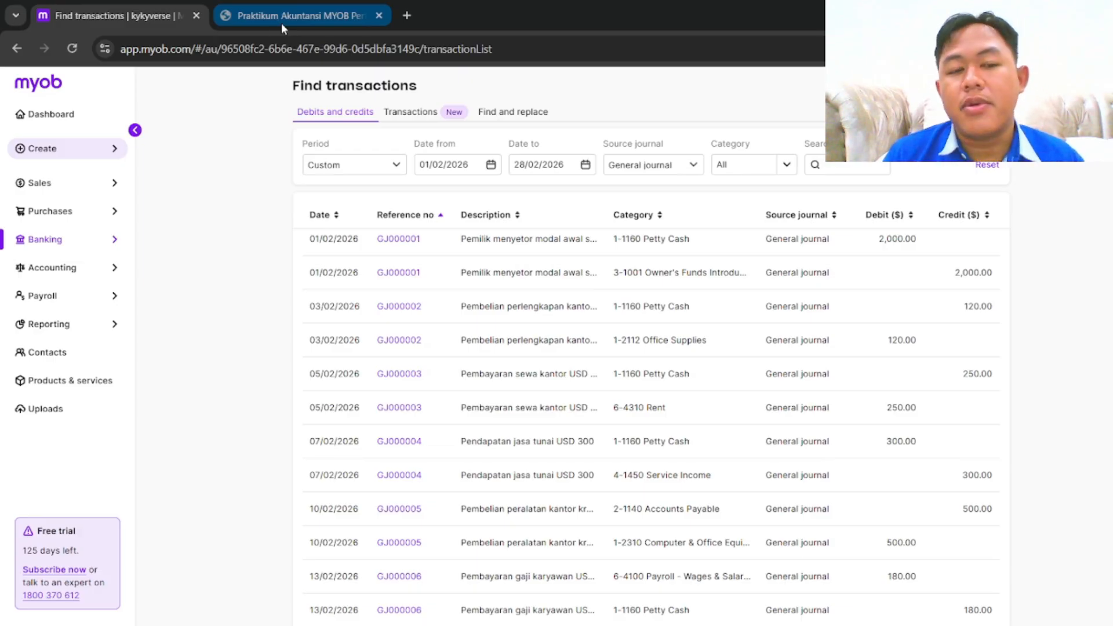
{"action": "left_click", "coordinate": [331, 19]}
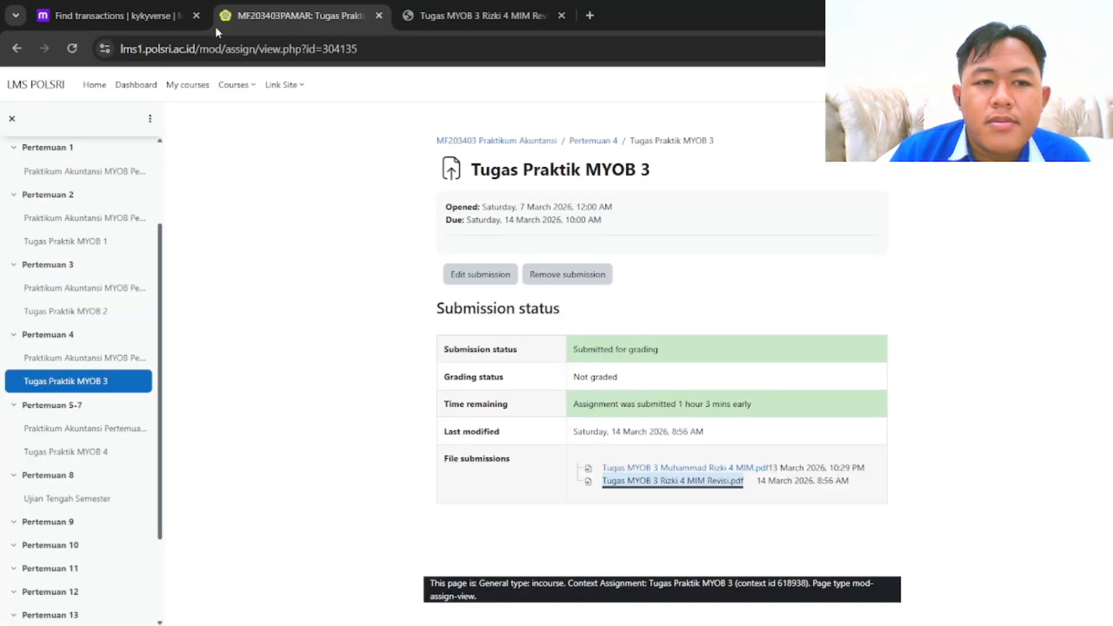
{"action": "left_click", "coordinate": [18, 50]}
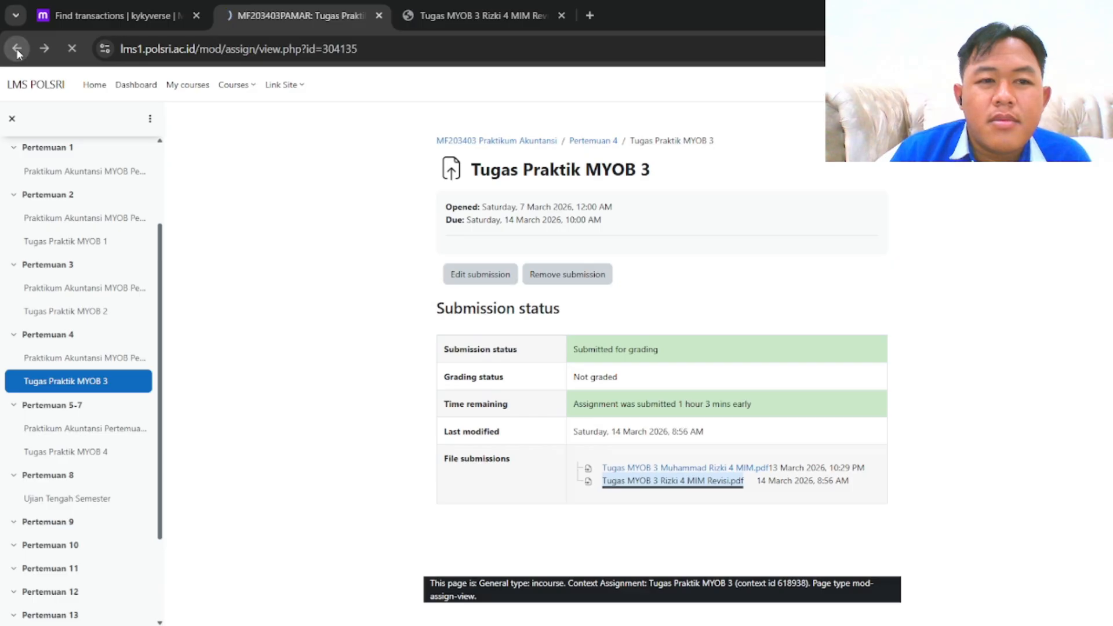
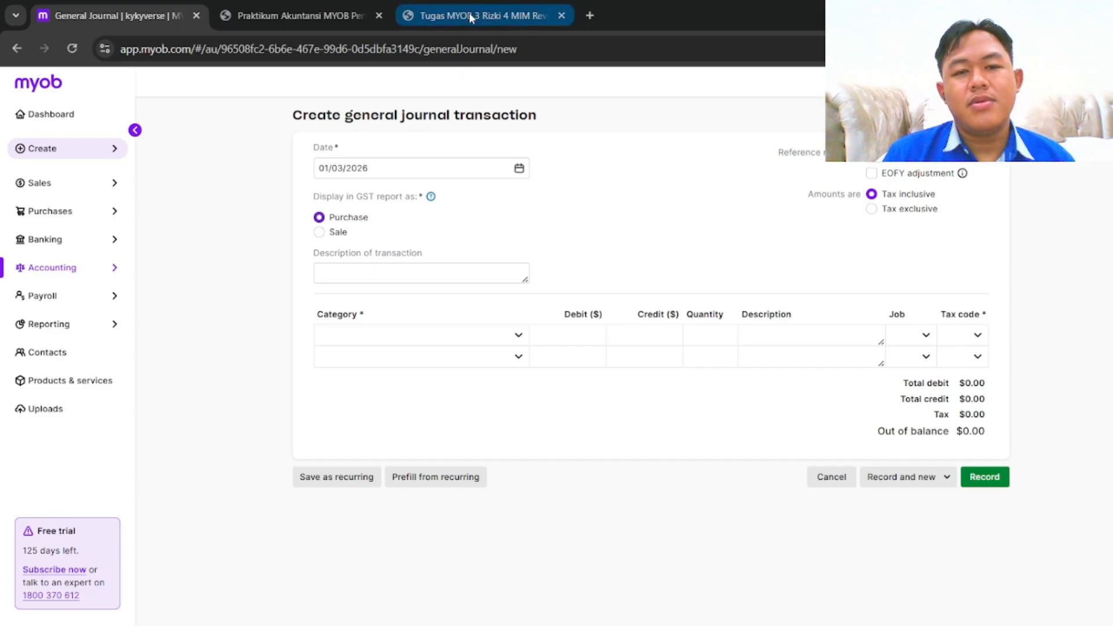
Switch to the Tugas MYOB 3 PDF and examine the general journal instructions and the 1 Februari transaction example on page 3
{"action": "left_click", "coordinate": [489, 15]}
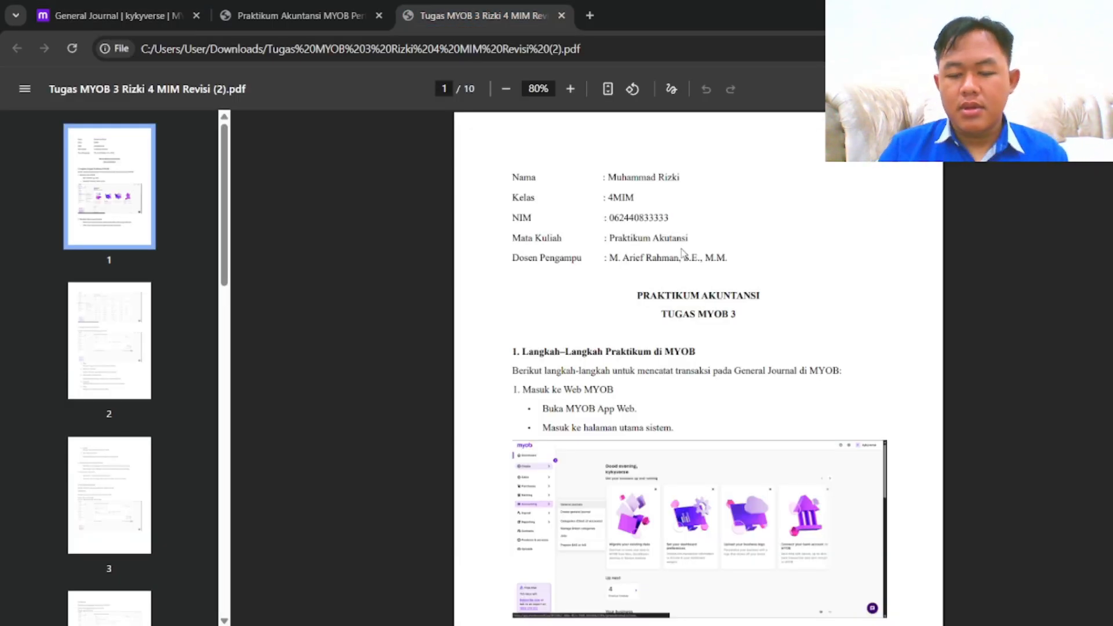
{"action": "scroll", "coordinate": [709, 285], "scroll_direction": "down", "scroll_amount": 2}
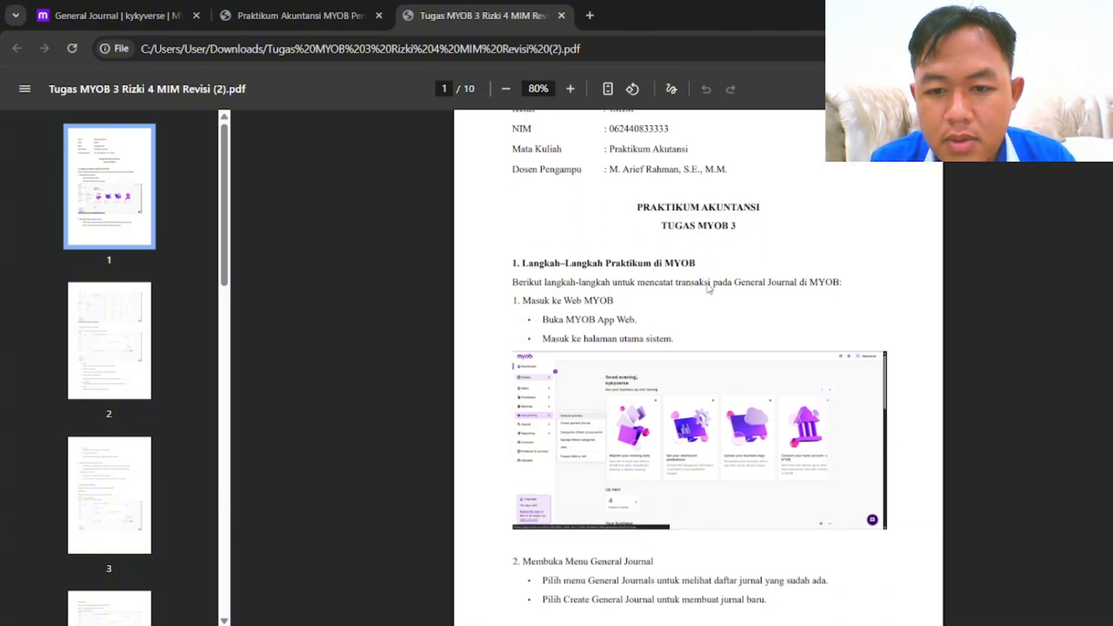
{"action": "scroll", "coordinate": [708, 288], "scroll_direction": "down", "scroll_amount": 15}
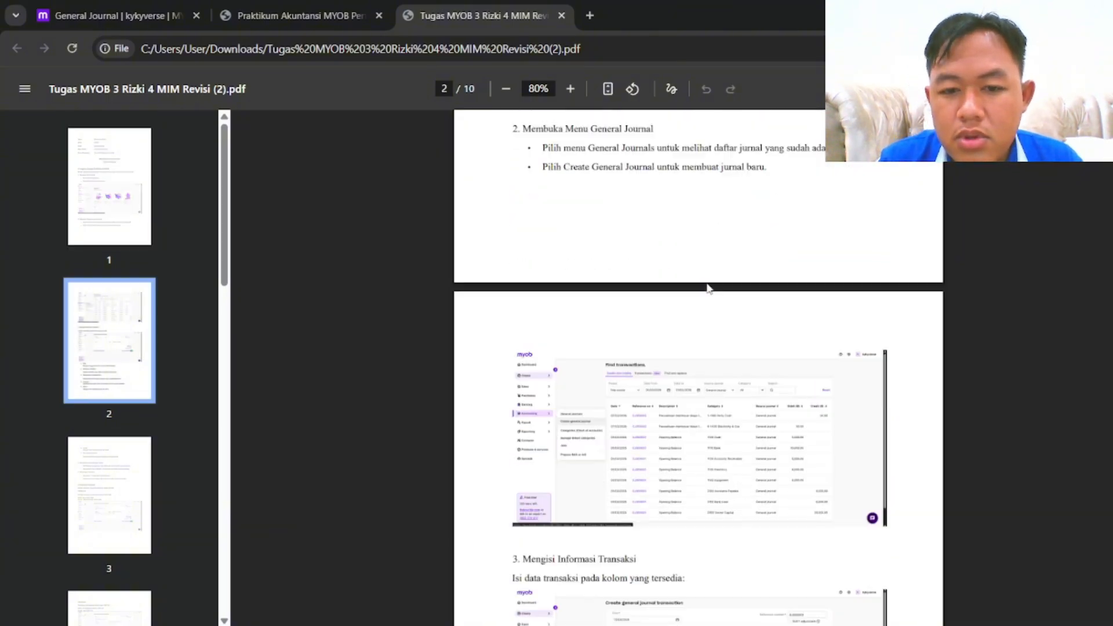
{"action": "scroll", "coordinate": [709, 288], "scroll_direction": "down", "scroll_amount": 12}
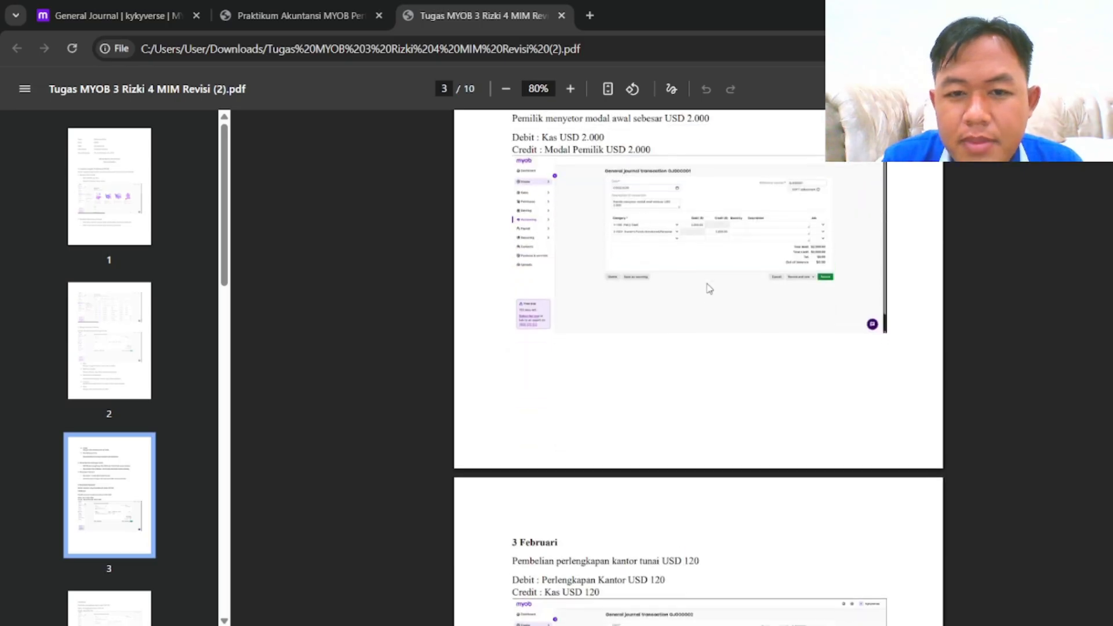
{"action": "scroll", "coordinate": [708, 288], "scroll_direction": "up", "scroll_amount": 5}
{"action": "scroll", "coordinate": [709, 288], "scroll_direction": "down", "scroll_amount": 3}
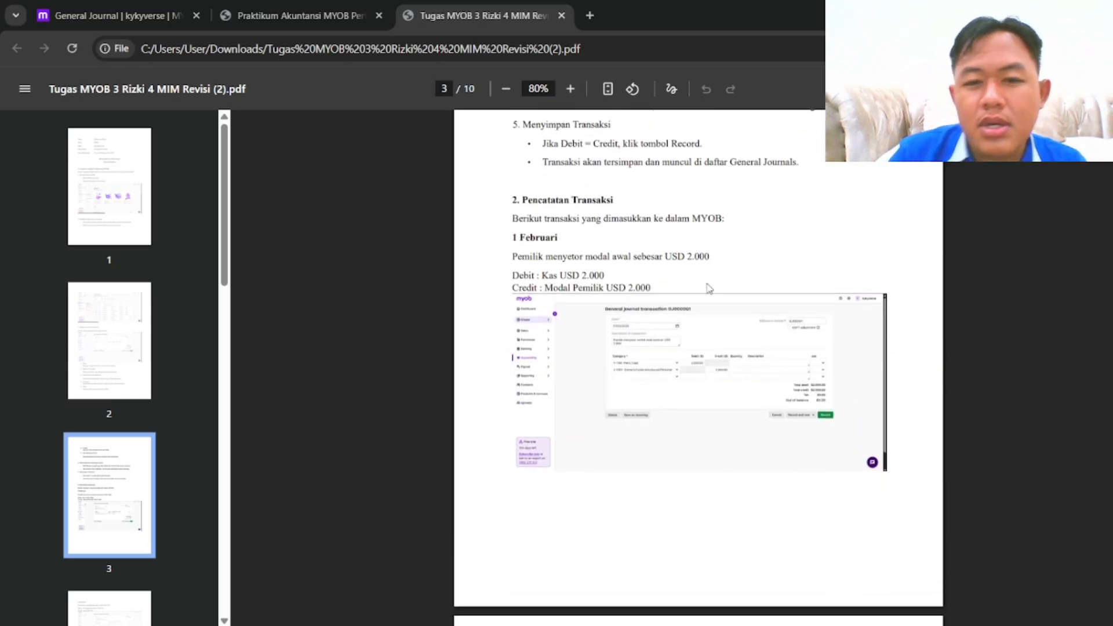
{"action": "scroll", "coordinate": [709, 289], "scroll_direction": "up", "scroll_amount": 4}
{"action": "scroll", "coordinate": [709, 289], "scroll_direction": "down", "scroll_amount": 3}
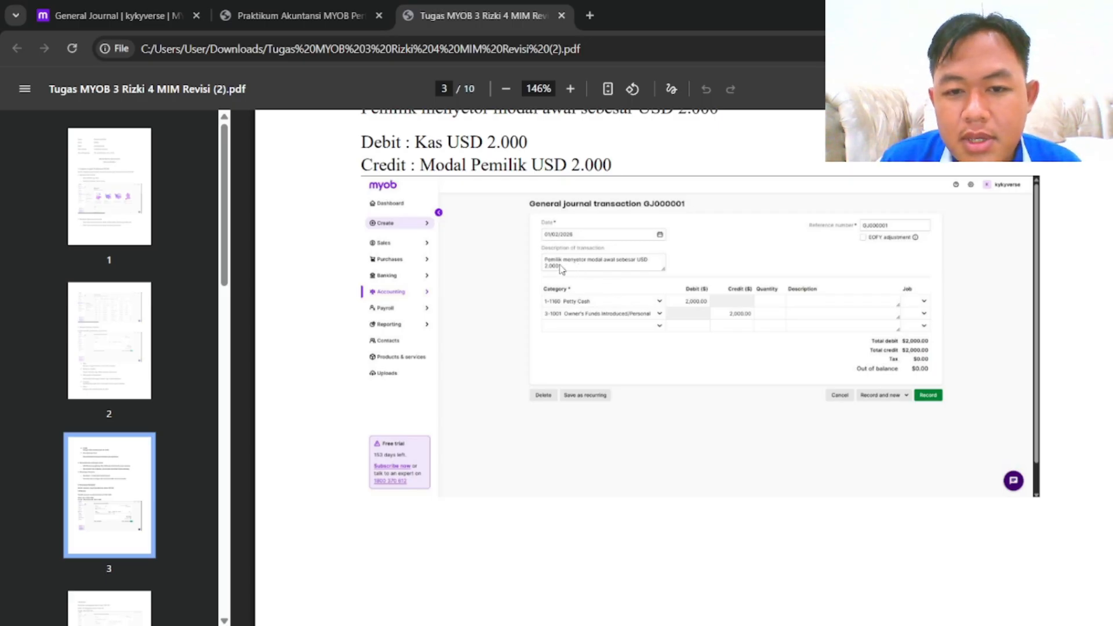
{"action": "scroll", "coordinate": [603, 271], "scroll_direction": "up", "scroll_amount": 1}
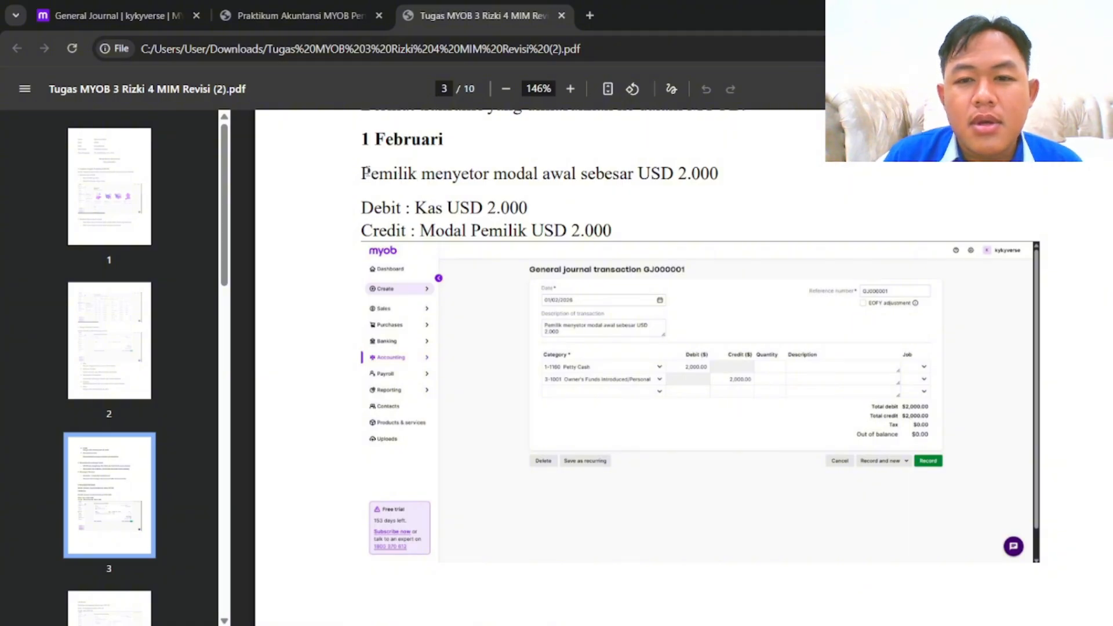
Copy "Pemilik menyetor modal awal sebesar USD 2.000" from the PDF into the new MYOB general journal's transaction description
{"action": "left_click_drag", "start_coordinate": [368, 170], "coordinate": [720, 185]}
{"action": "key", "text": "ctrl+c"}
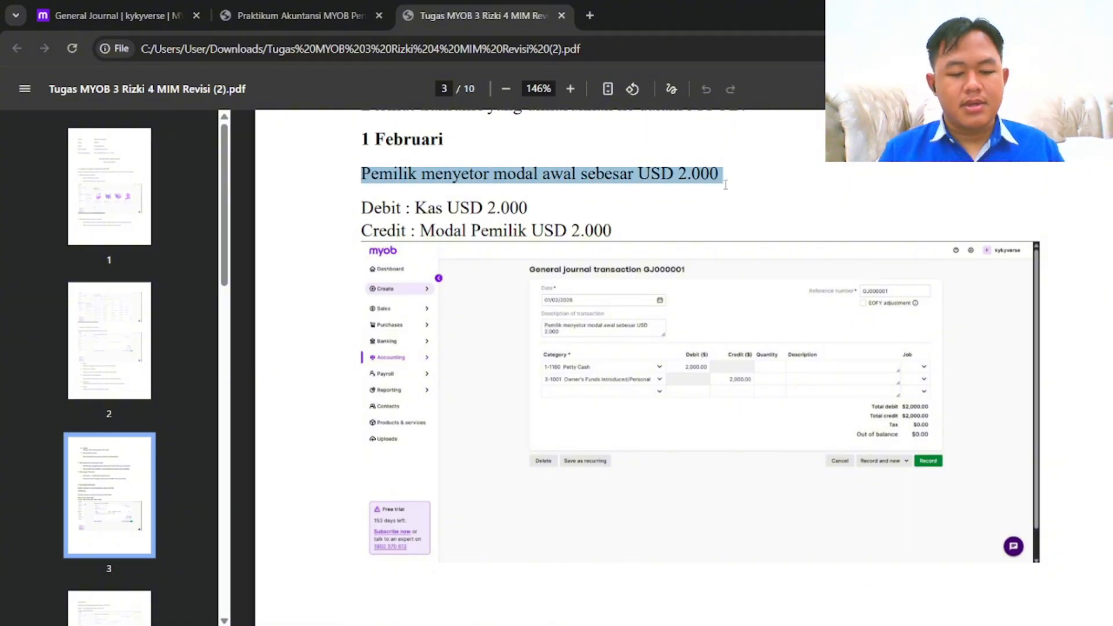
{"action": "left_click", "coordinate": [148, 16]}
{"action": "left_click", "coordinate": [472, 275]}
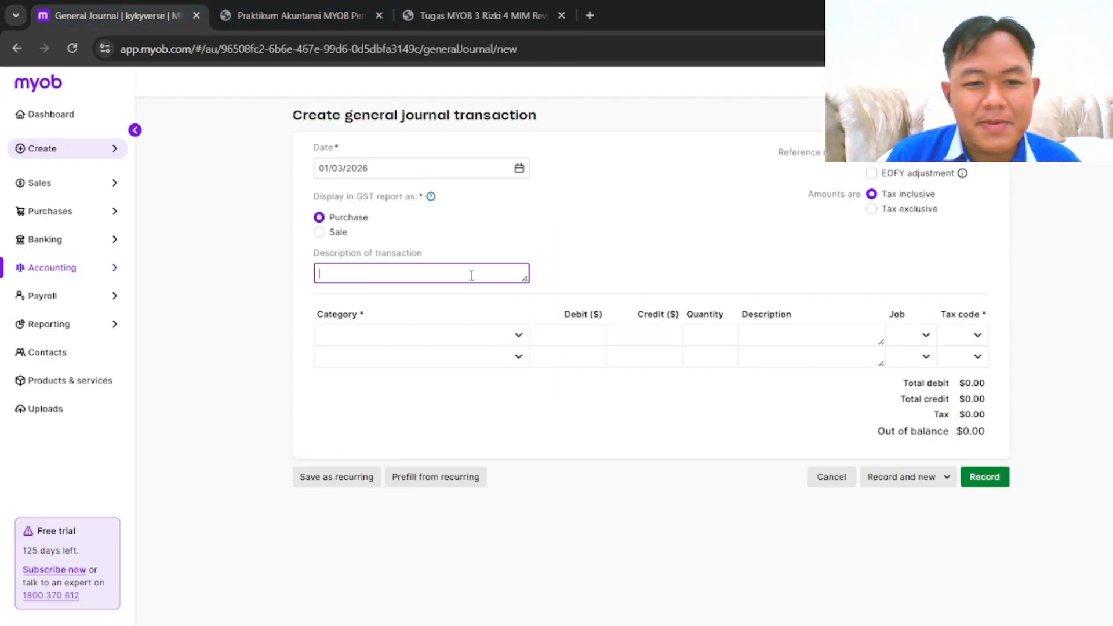
{"action": "key", "text": "ctrl+v"}
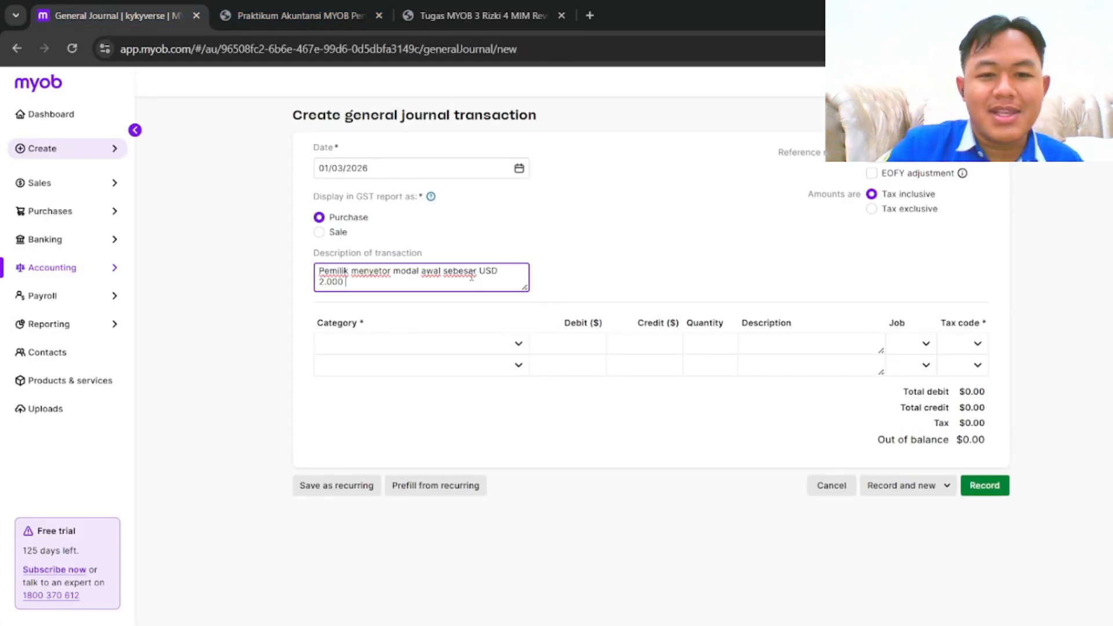
Assign category 1-1160 Petty Cash to the first journal line and enter a debit of 2,000.00
{"action": "left_click", "coordinate": [520, 348]}
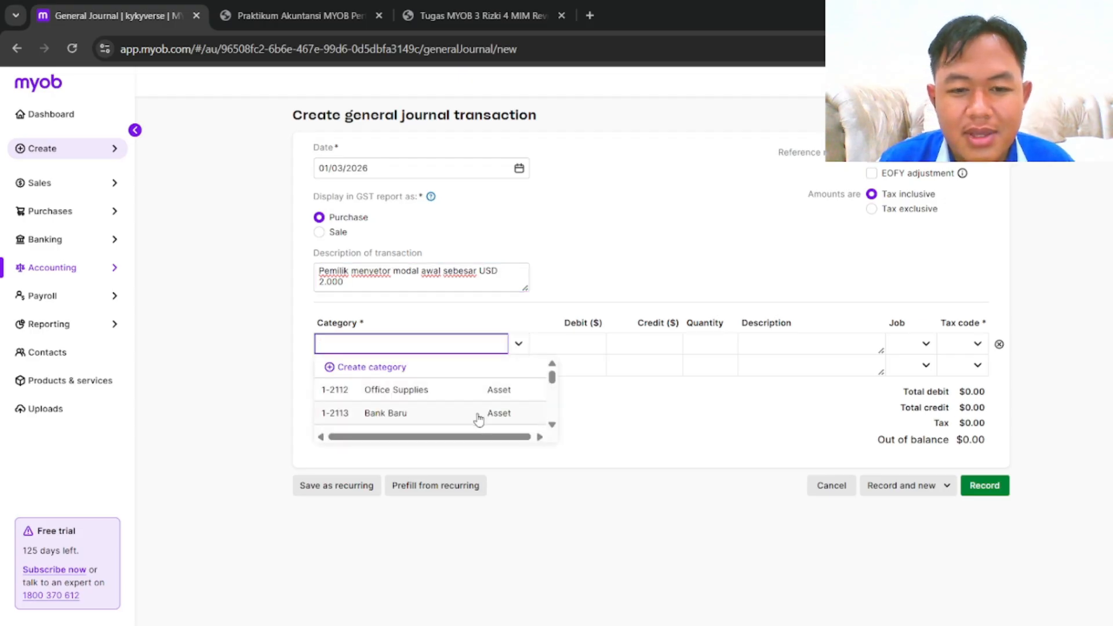
{"action": "scroll", "coordinate": [478, 418], "scroll_direction": "down", "scroll_amount": 1}
{"action": "scroll", "coordinate": [479, 418], "scroll_direction": "down", "scroll_amount": 3}
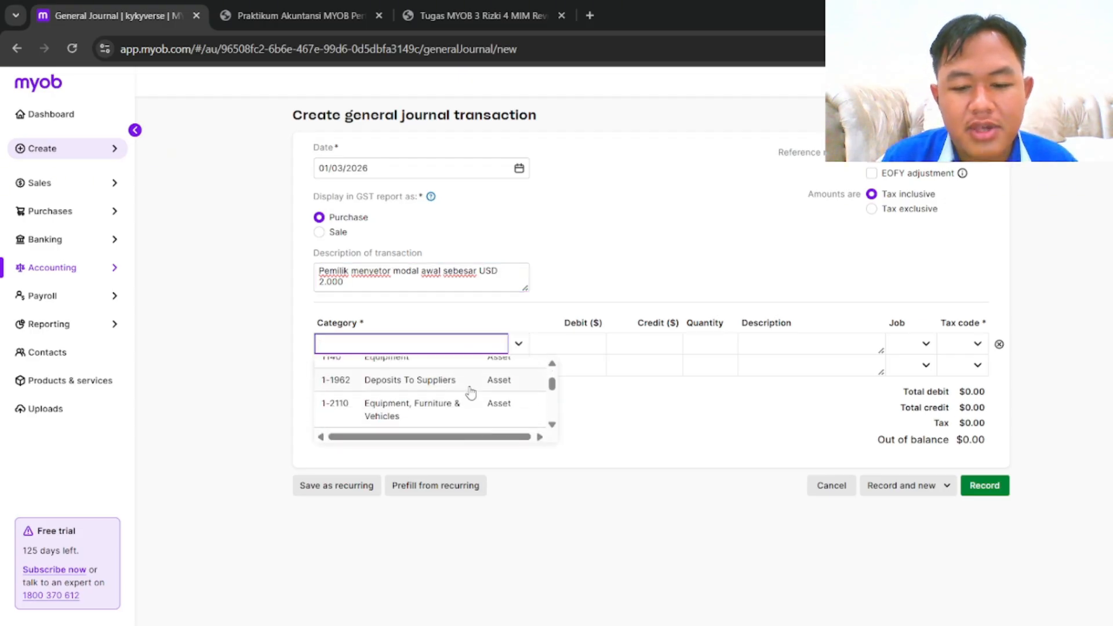
{"action": "type", "text": "pe"}
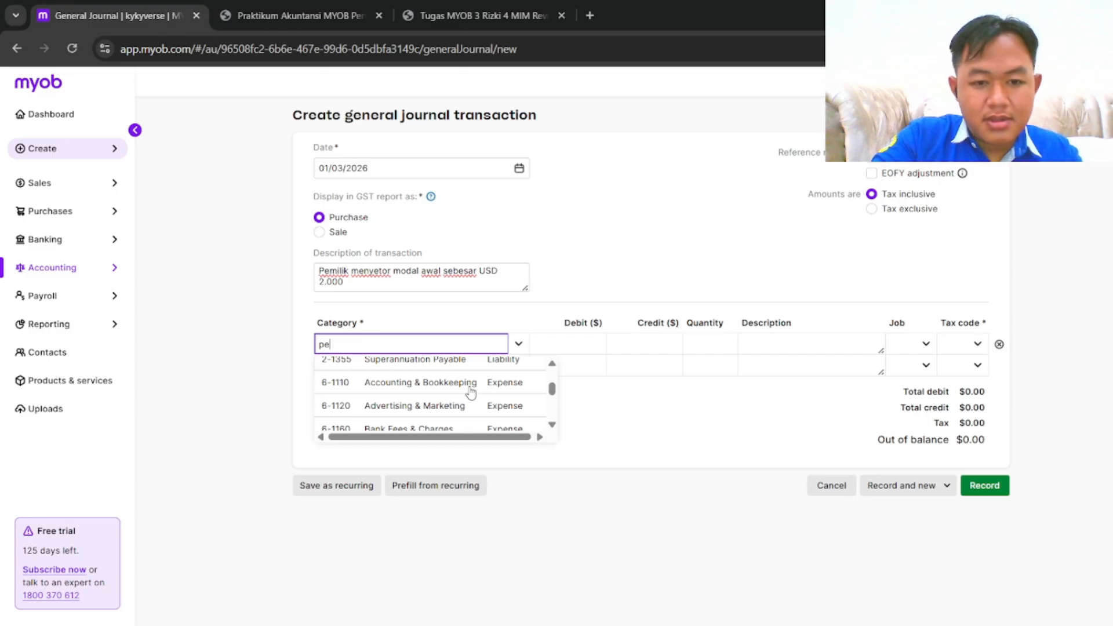
{"action": "type", "text": "tt"}
{"action": "left_click", "coordinate": [453, 360]}
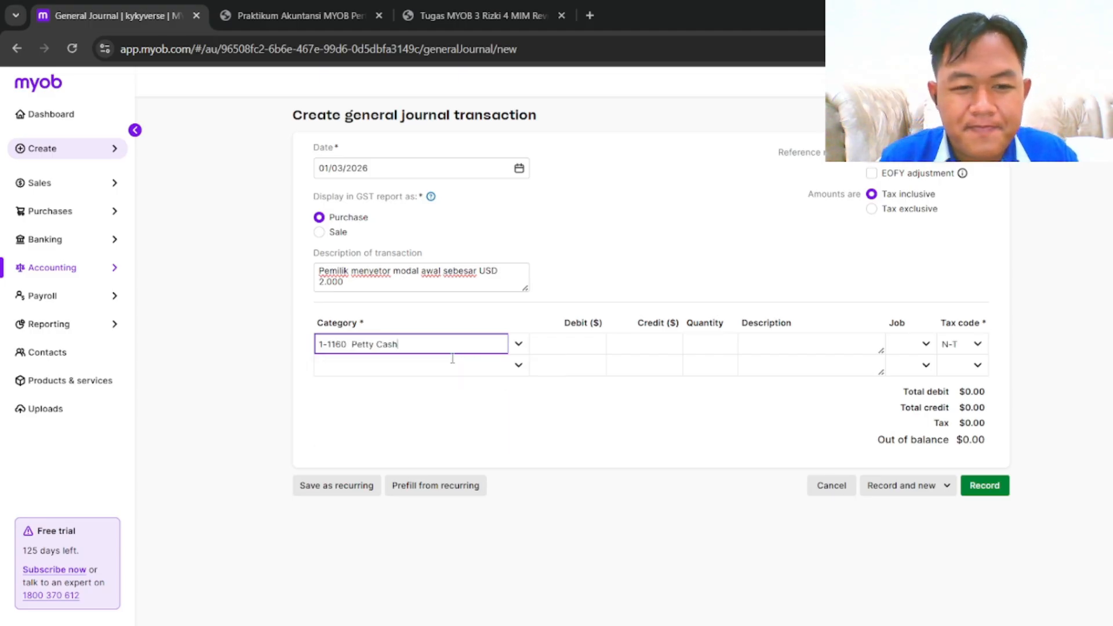
{"action": "left_click", "coordinate": [591, 342]}
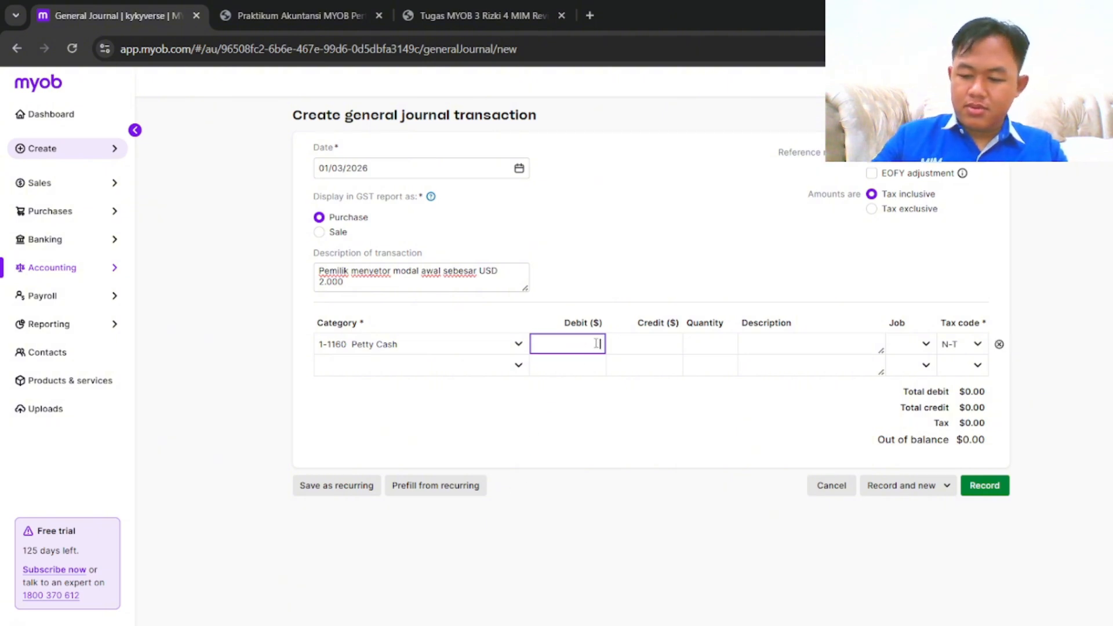
{"action": "type", "text": "20"}
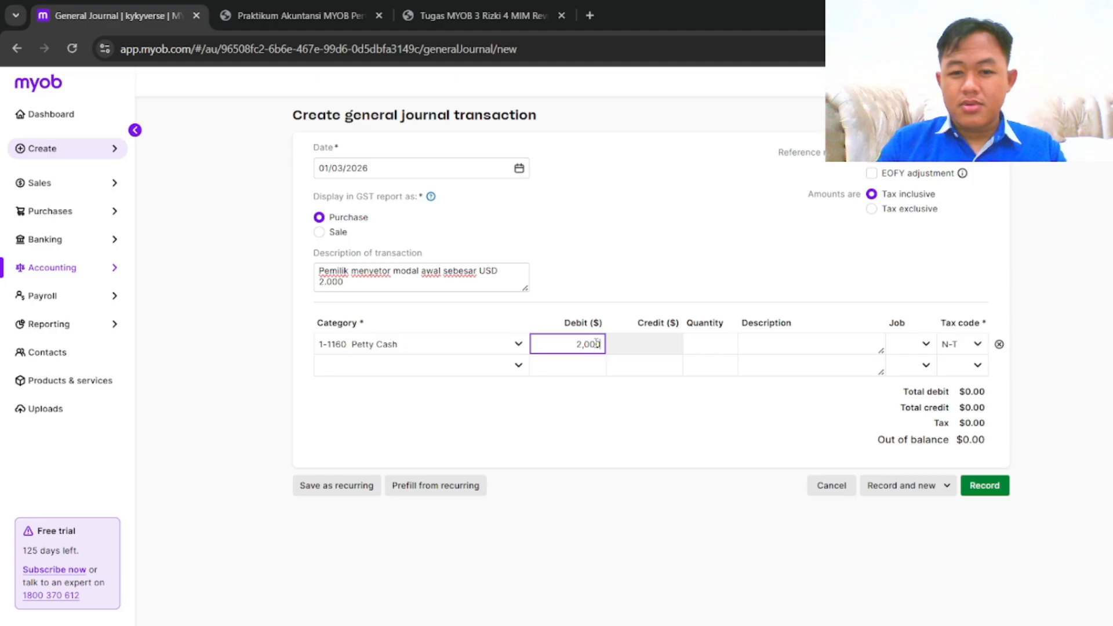
{"action": "left_click", "coordinate": [671, 454]}
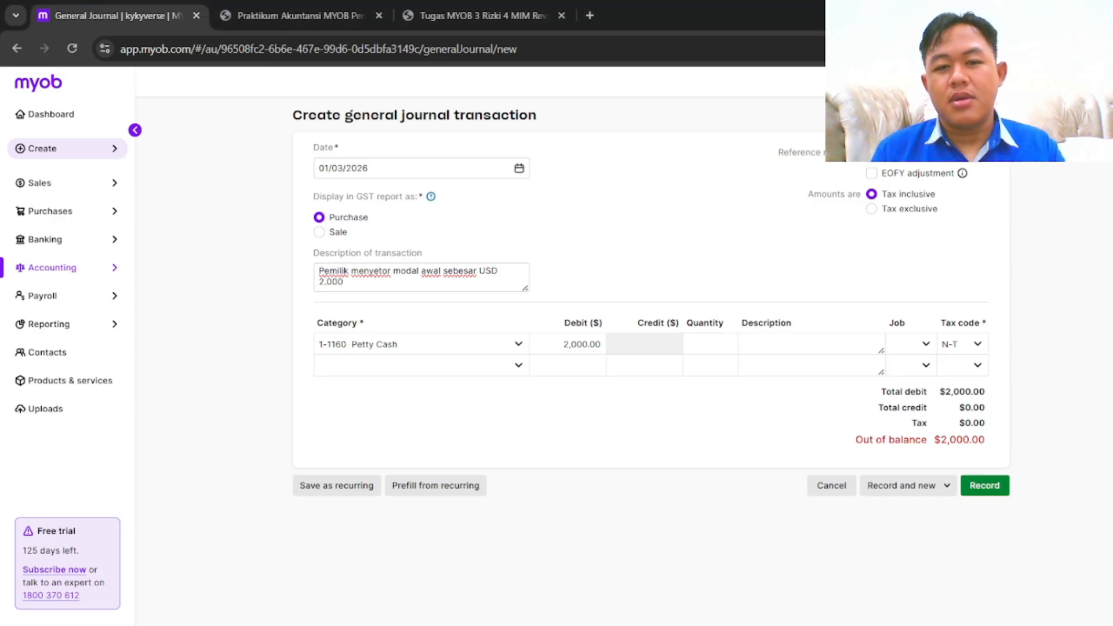
Check the PDF example and assign category 3-1001 Owner's Funds Introduced/Personal Income to the second journal line
{"action": "left_click", "coordinate": [480, 7]}
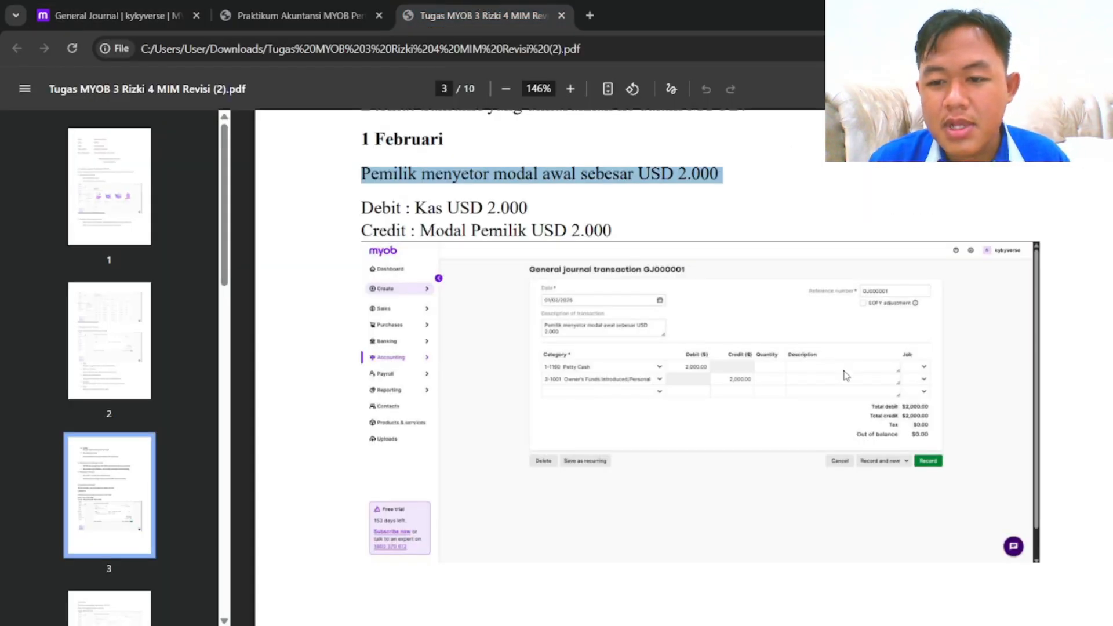
{"action": "left_click", "coordinate": [111, 7]}
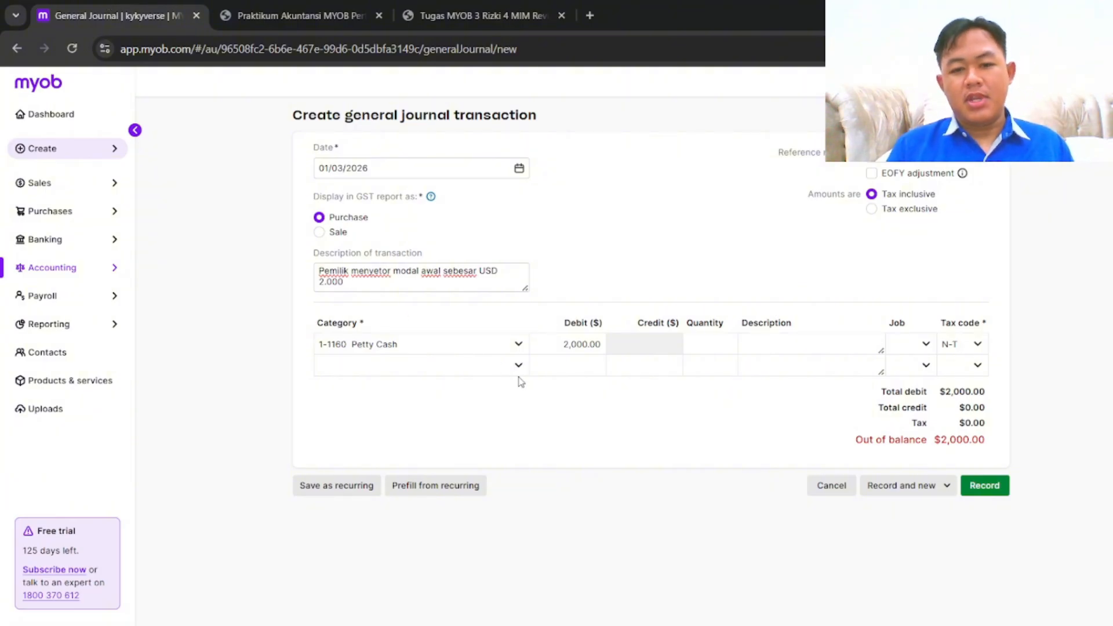
{"action": "left_click", "coordinate": [519, 366]}
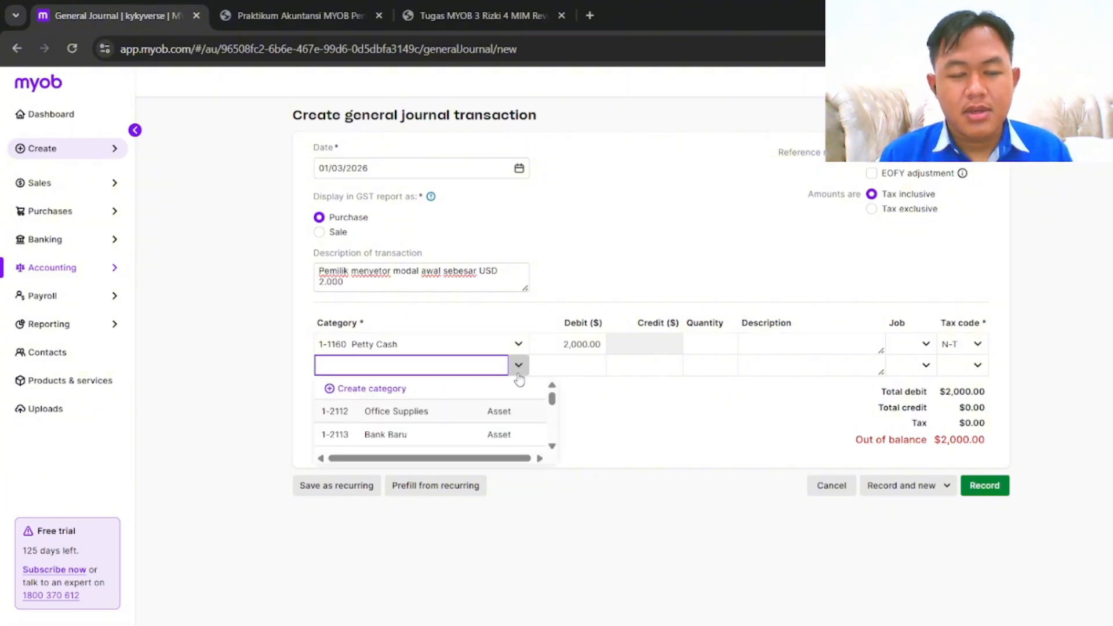
{"action": "left_click", "coordinate": [467, 15]}
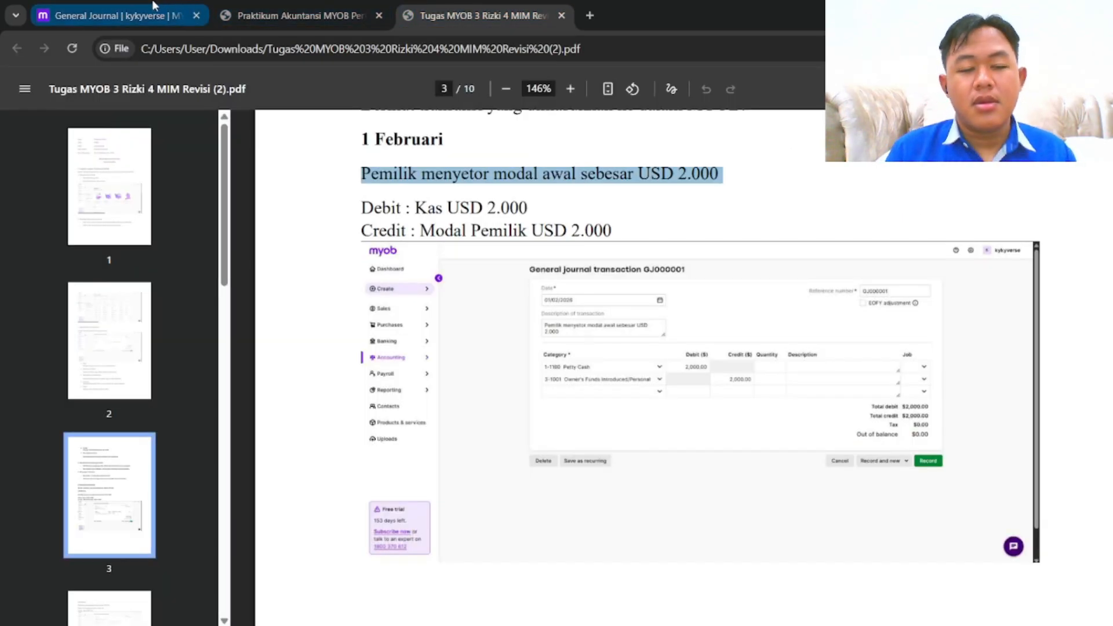
{"action": "left_click", "coordinate": [116, 15]}
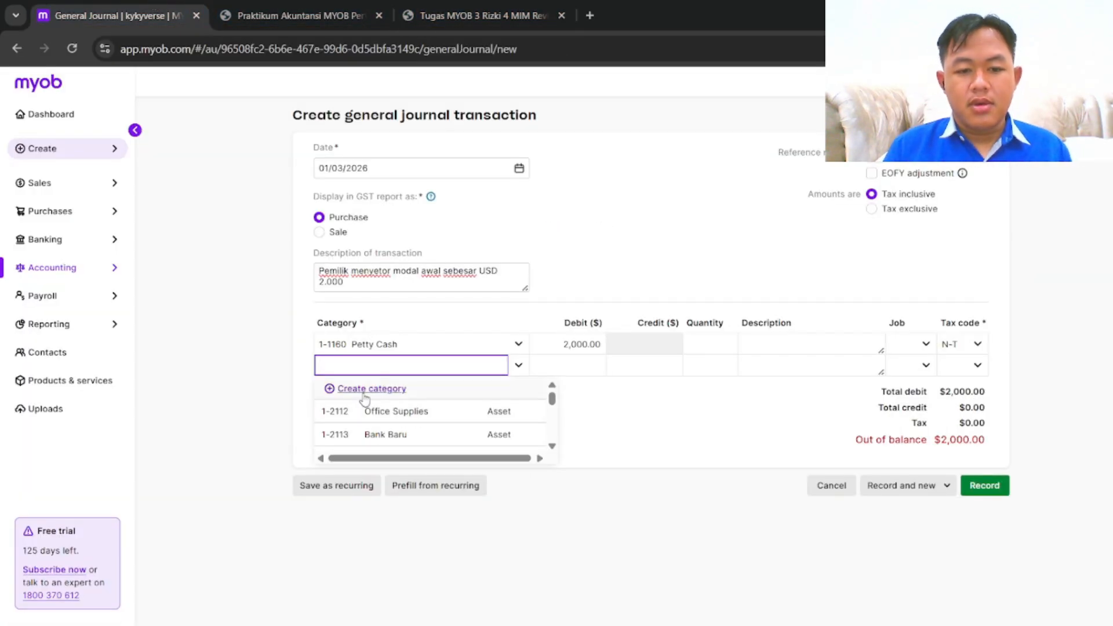
{"action": "left_click", "coordinate": [590, 423]}
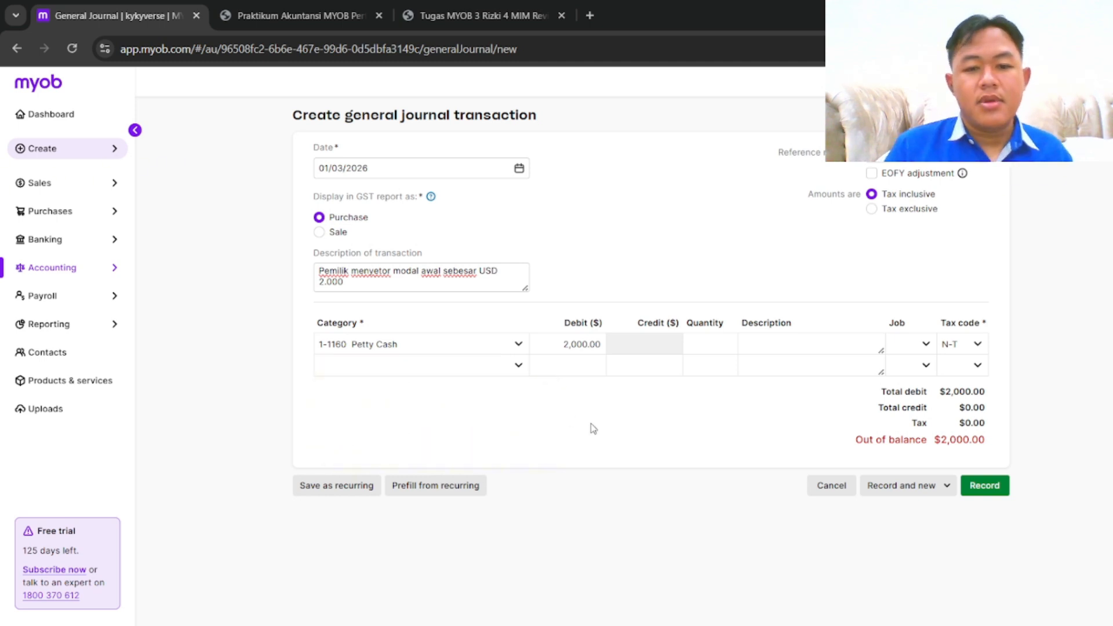
{"action": "left_click", "coordinate": [518, 365]}
{"action": "scroll", "coordinate": [450, 419], "scroll_direction": "down", "scroll_amount": 2}
{"action": "scroll", "coordinate": [449, 419], "scroll_direction": "down", "scroll_amount": 10}
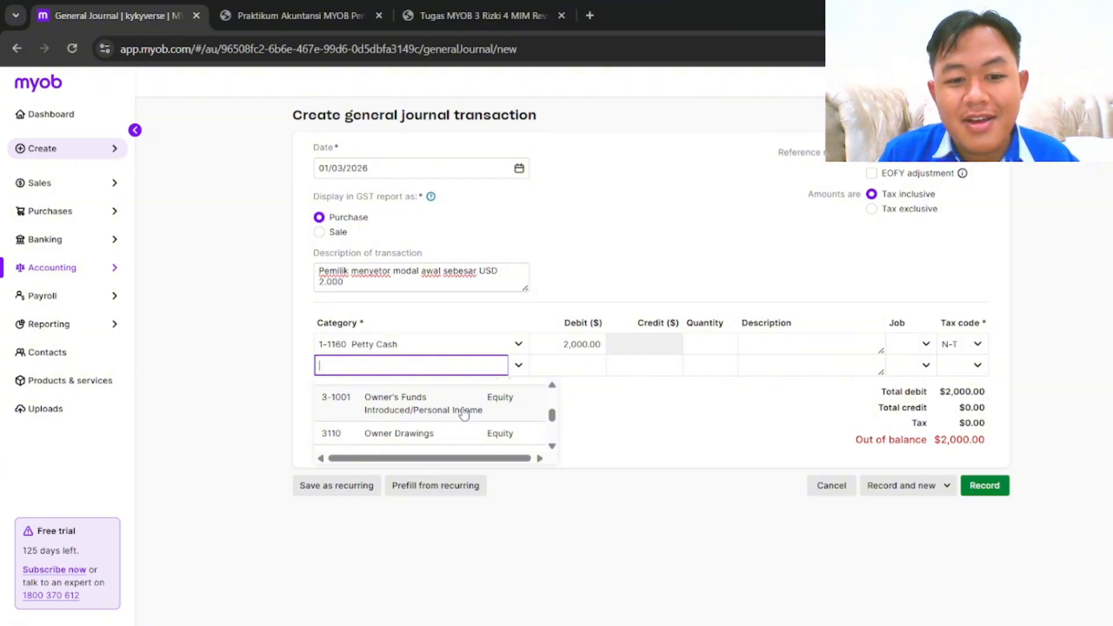
{"action": "left_click", "coordinate": [464, 414]}
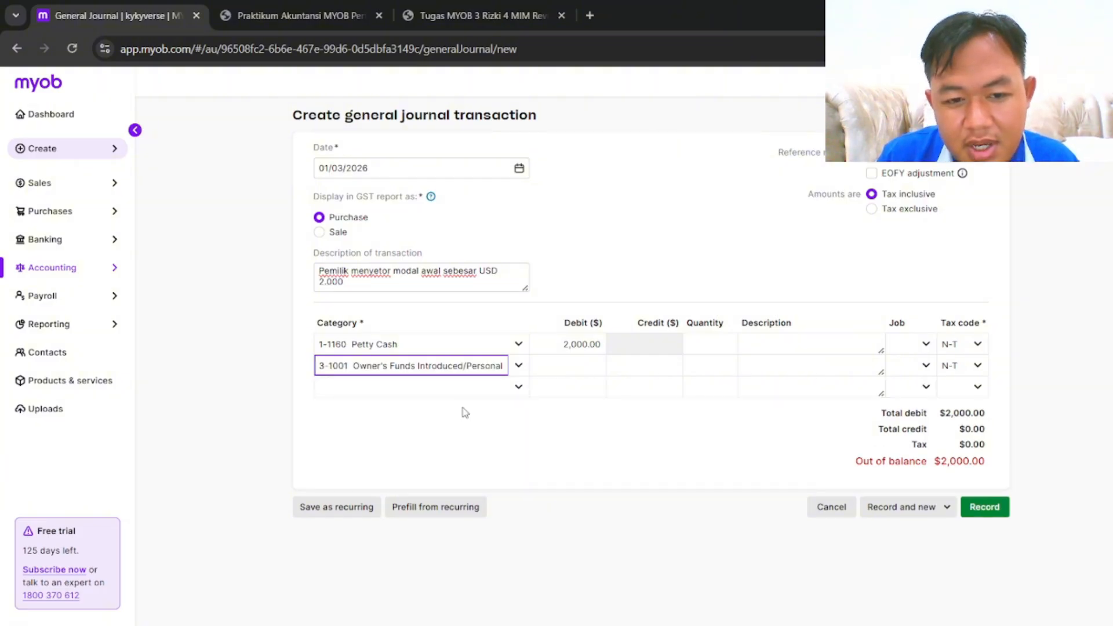
Enter a credit of 2,000.00 on the Owner's Funds line and record the general journal
{"action": "left_click", "coordinate": [613, 370]}
{"action": "type", "text": "20"}
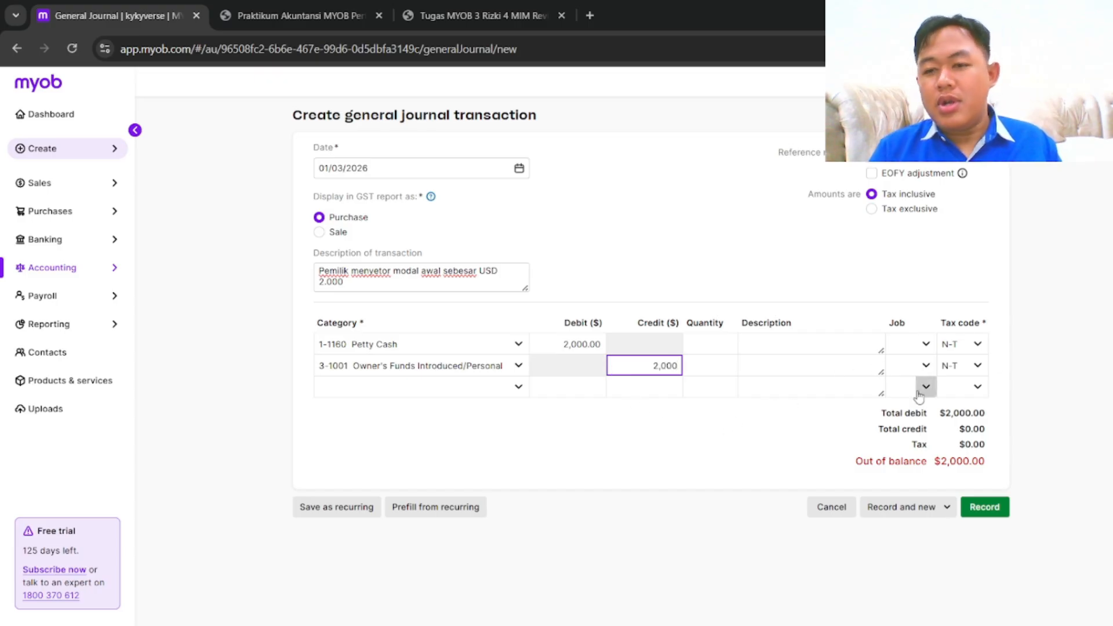
{"action": "left_click", "coordinate": [795, 440]}
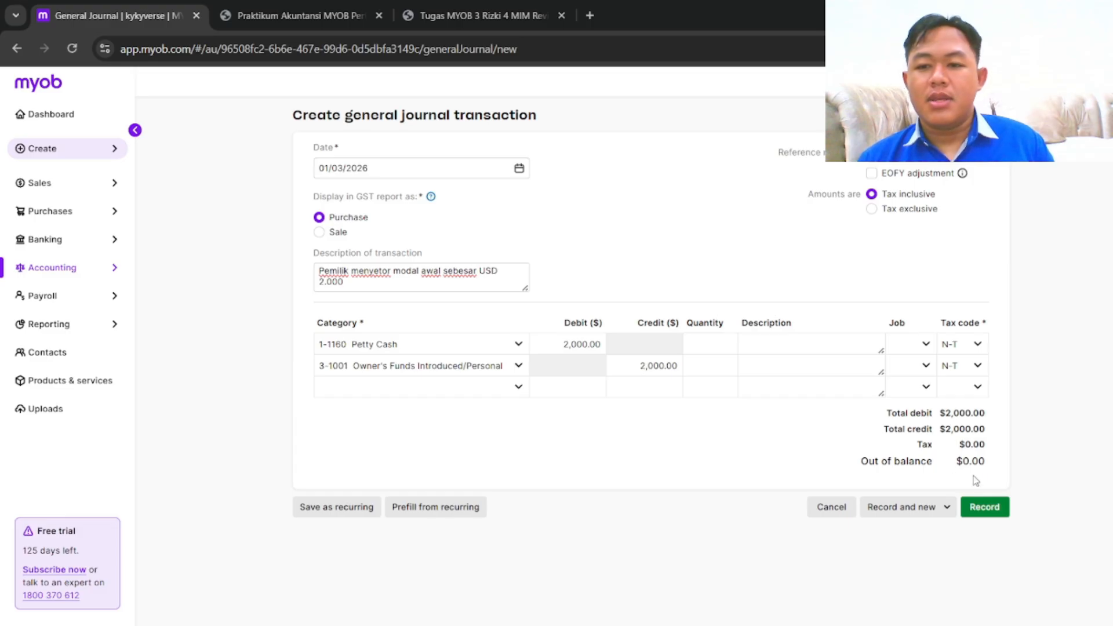
{"action": "left_click", "coordinate": [984, 507]}
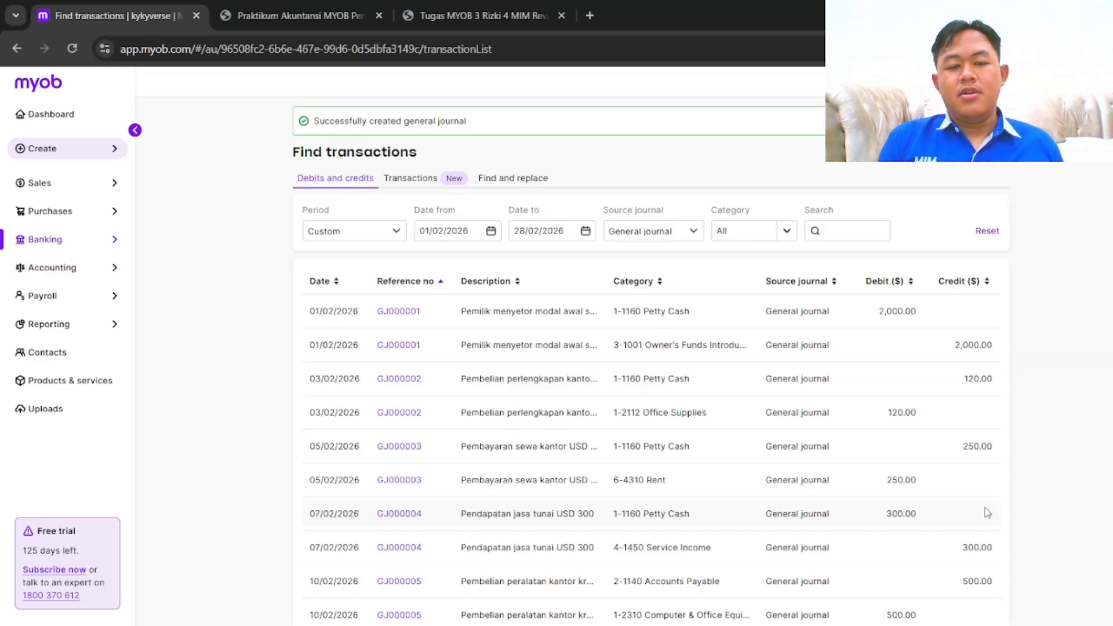
Extend the transaction list's end date to 13/03/2026
{"action": "left_click", "coordinate": [585, 231]}
{"action": "left_click", "coordinate": [594, 261]}
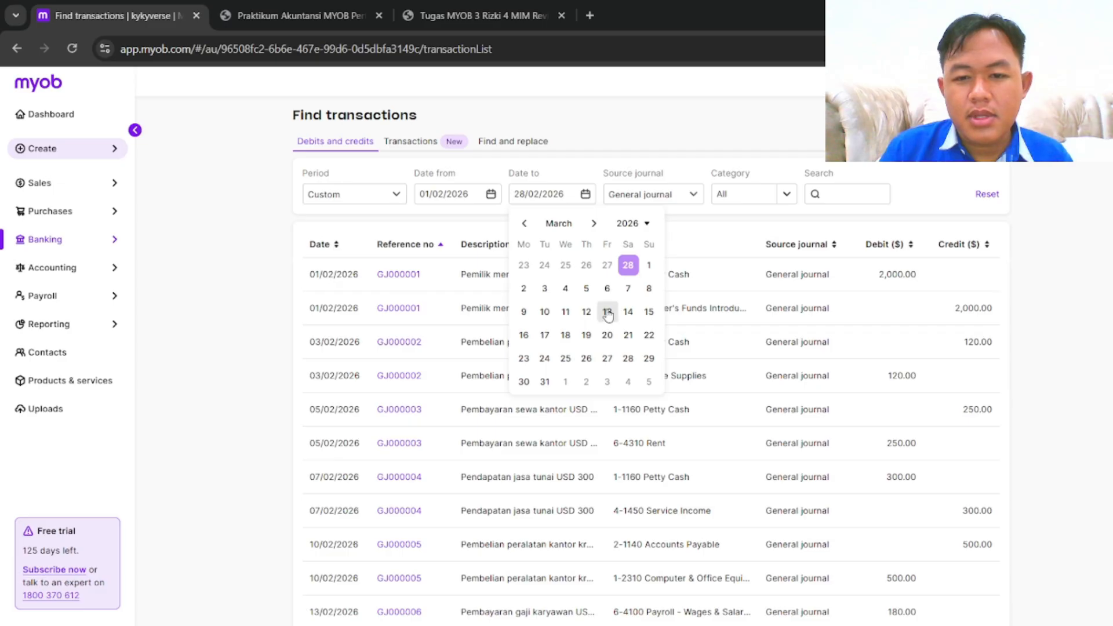
{"action": "left_click", "coordinate": [607, 313]}
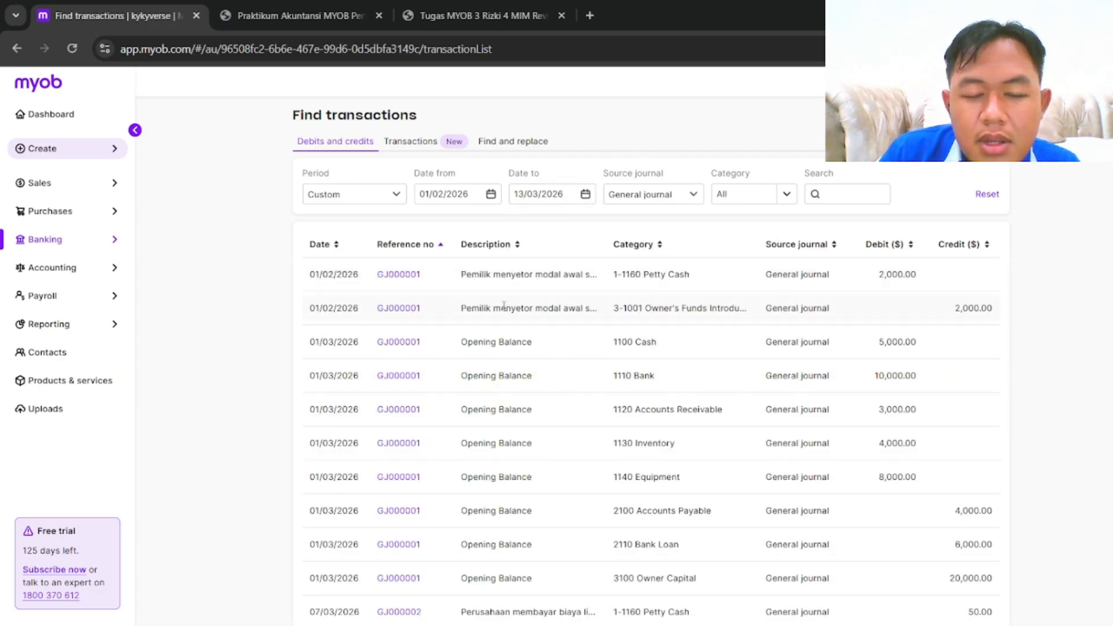
Review the general journal transactions listed from 01/02/2026 to 13/03/2026, down to the latest entries
{"action": "scroll", "coordinate": [523, 414], "scroll_direction": "down", "scroll_amount": 2}
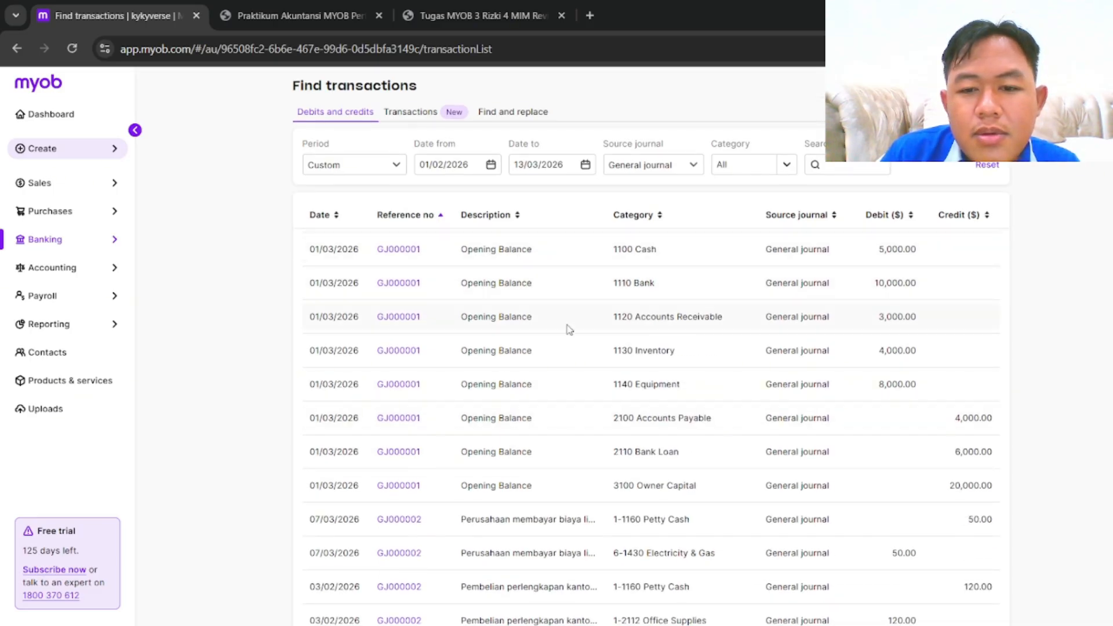
{"action": "scroll", "coordinate": [569, 444], "scroll_direction": "down", "scroll_amount": 3}
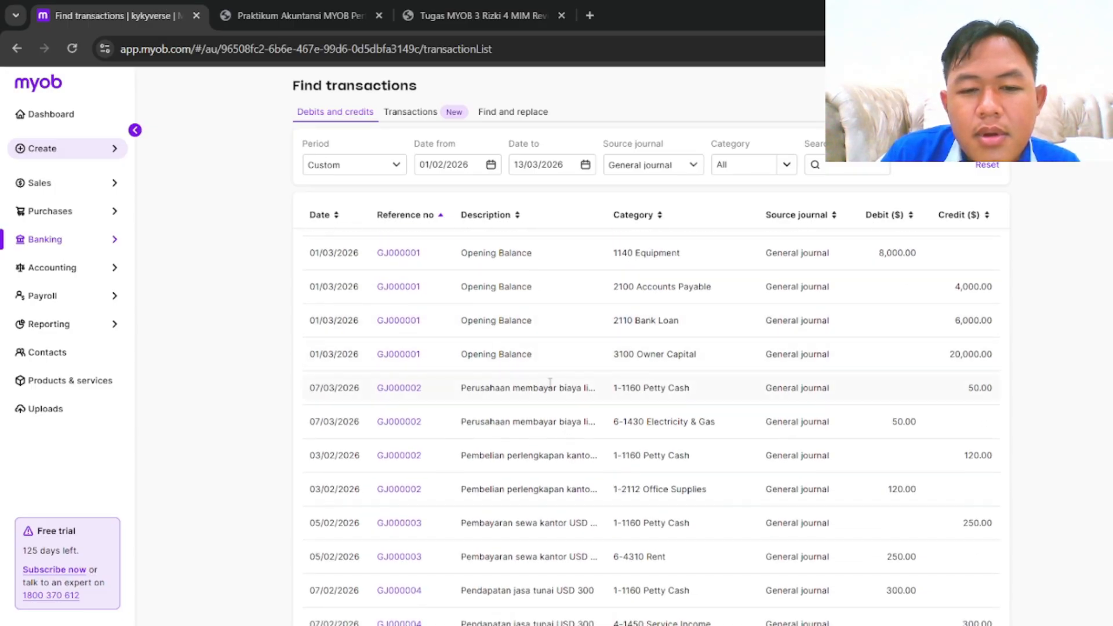
{"action": "scroll", "coordinate": [550, 382], "scroll_direction": "down", "scroll_amount": 10}
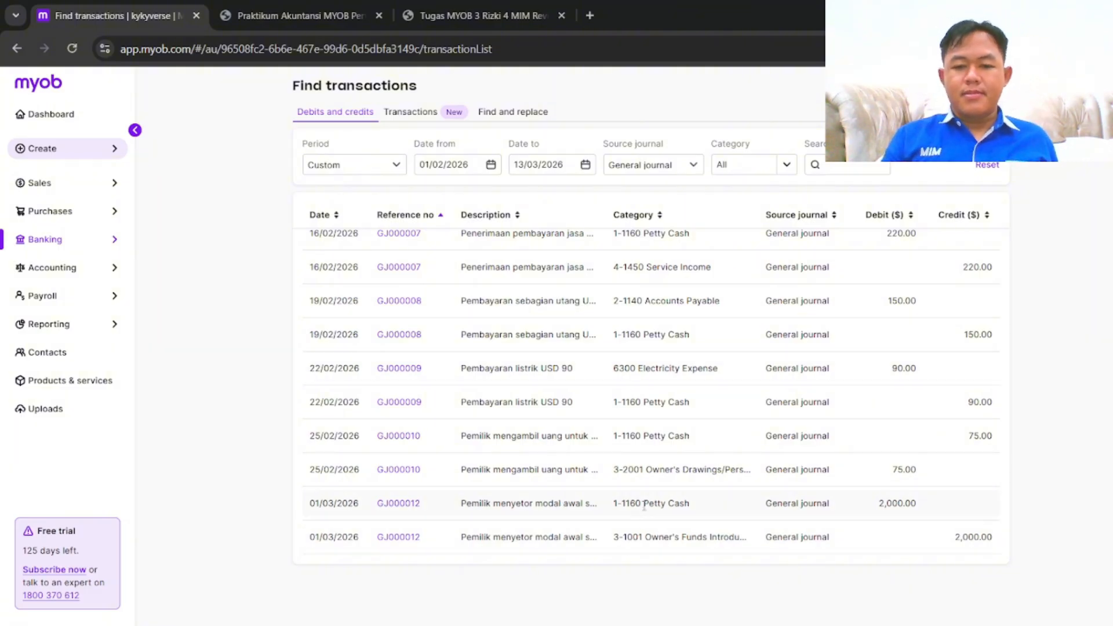
{"action": "scroll", "coordinate": [632, 393], "scroll_direction": "up", "scroll_amount": 10}
{"action": "scroll", "coordinate": [632, 392], "scroll_direction": "up", "scroll_amount": 3}
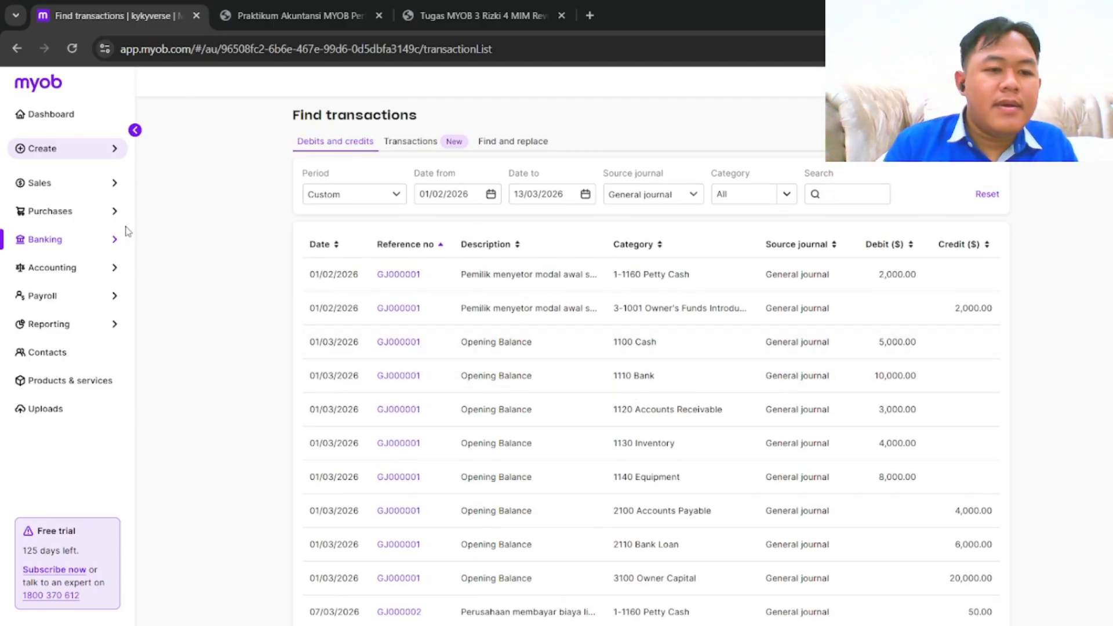
Open the Journal entries report from the standard business reports
{"action": "left_click", "coordinate": [95, 326]}
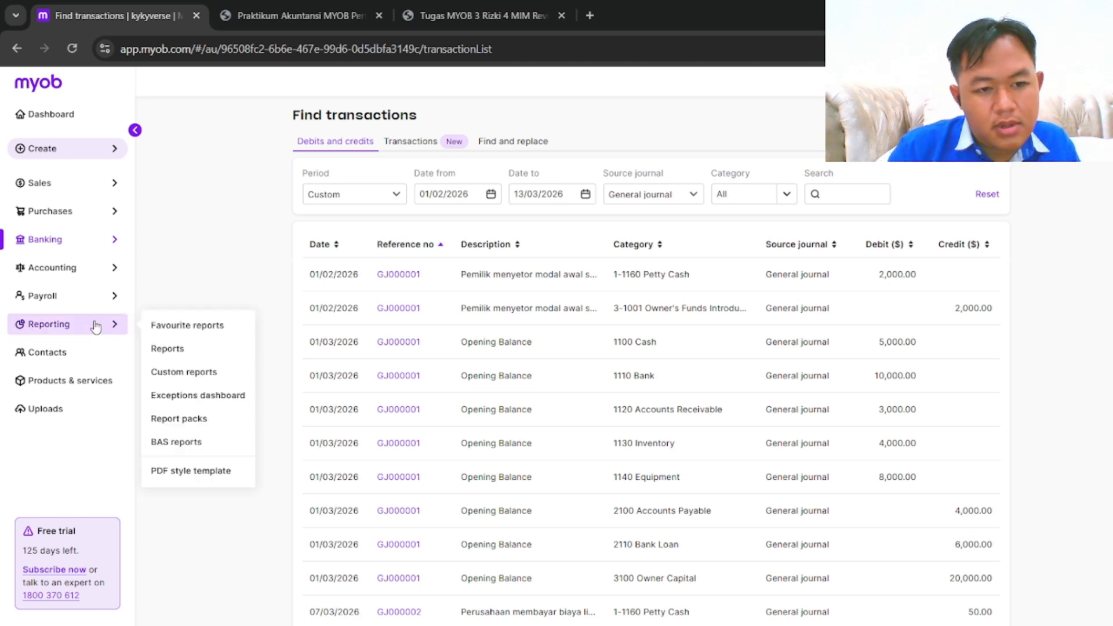
{"action": "left_click", "coordinate": [166, 348]}
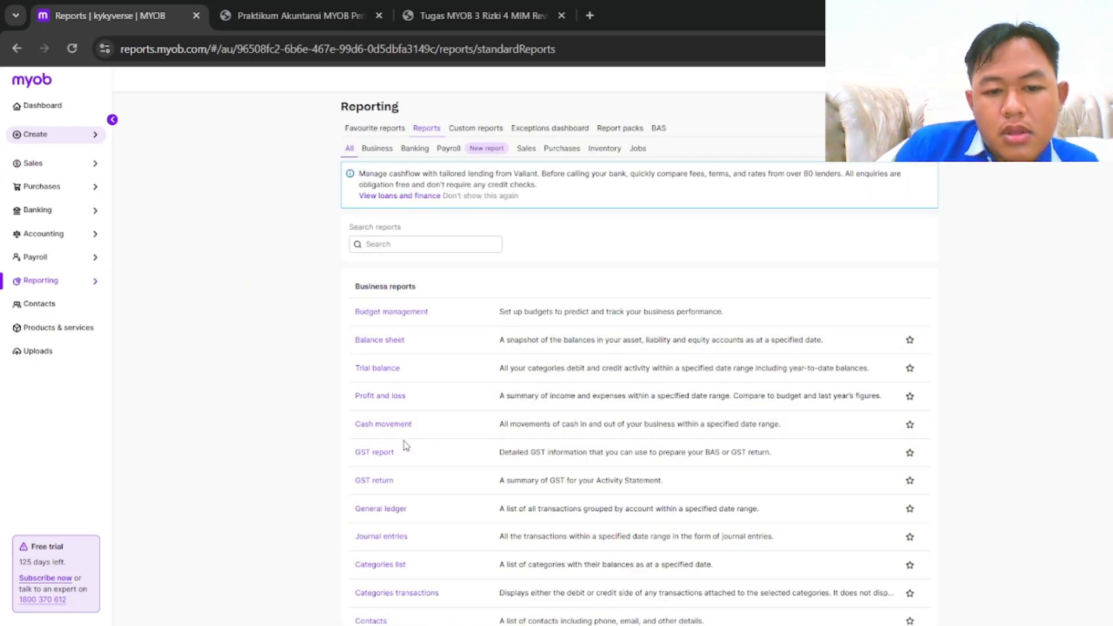
{"action": "scroll", "coordinate": [398, 503], "scroll_direction": "down", "scroll_amount": 2}
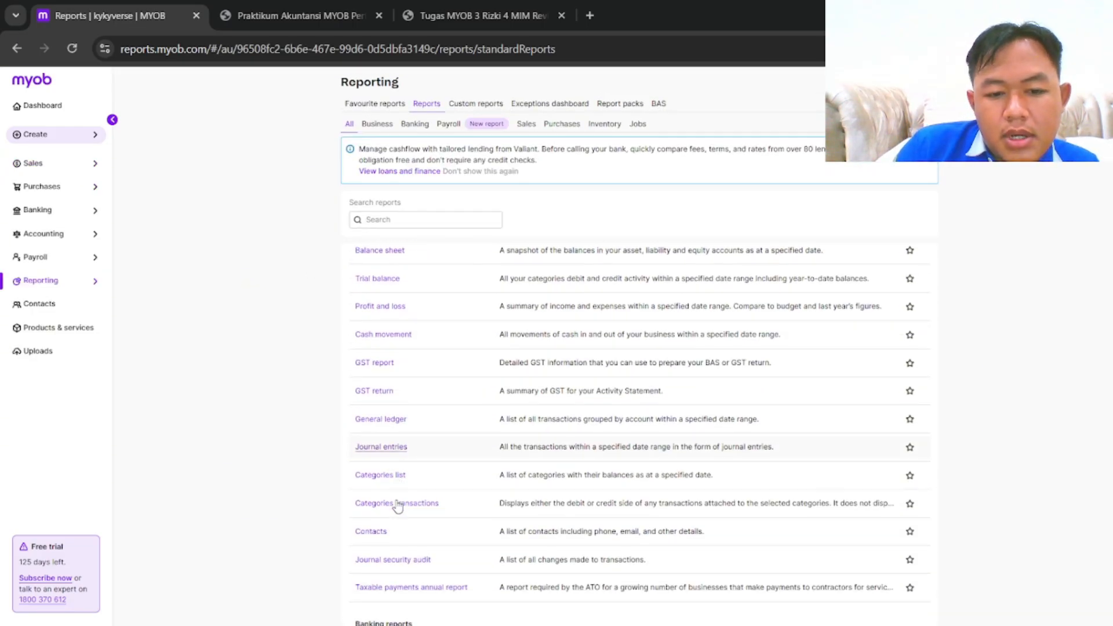
{"action": "left_click", "coordinate": [399, 447]}
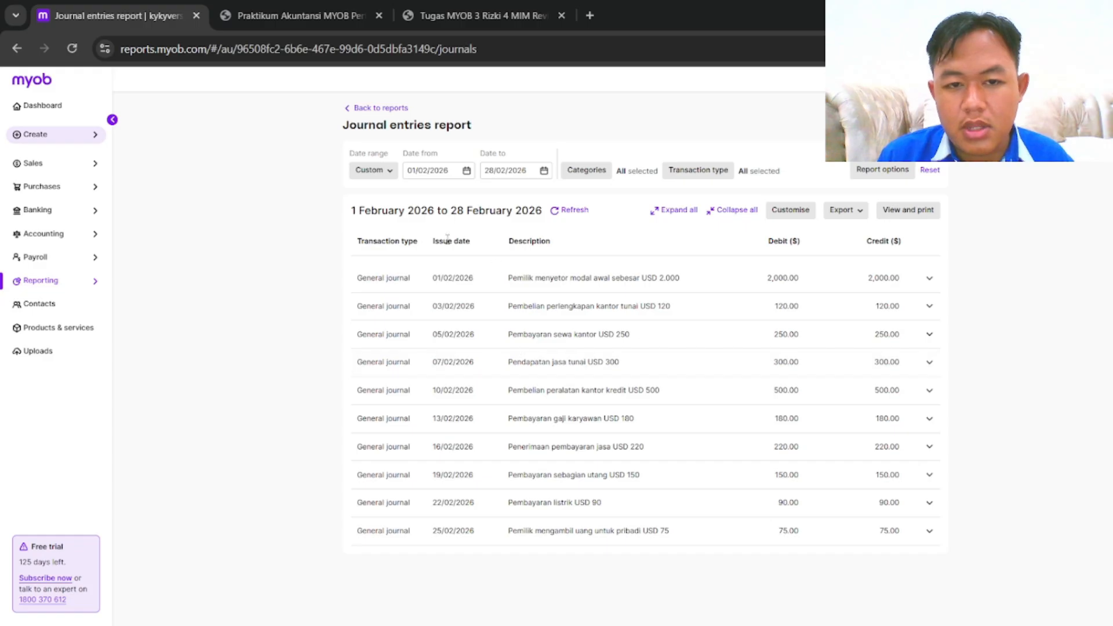
Extend the Journal entries report's end date to 20/03/2026
{"action": "left_click", "coordinate": [544, 171]}
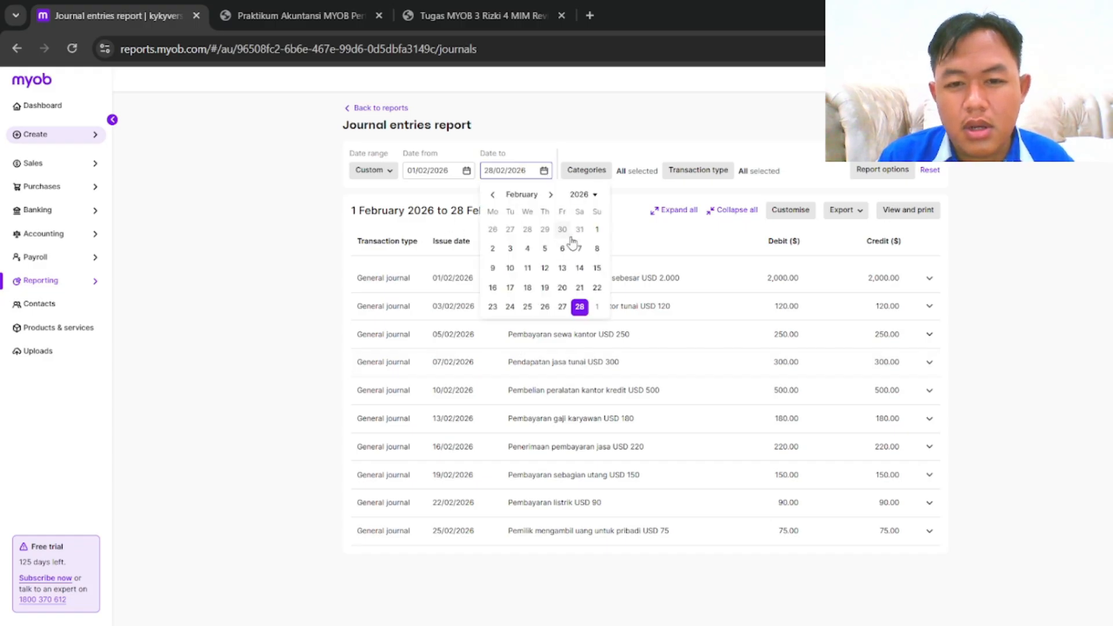
{"action": "left_click", "coordinate": [551, 194]}
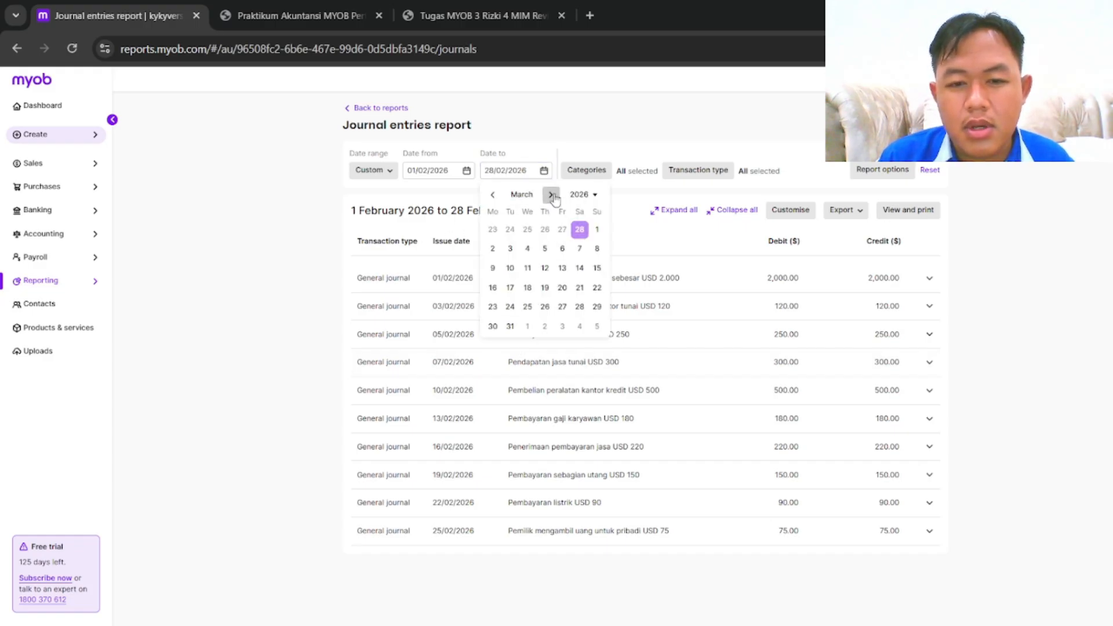
{"action": "left_click", "coordinate": [558, 289]}
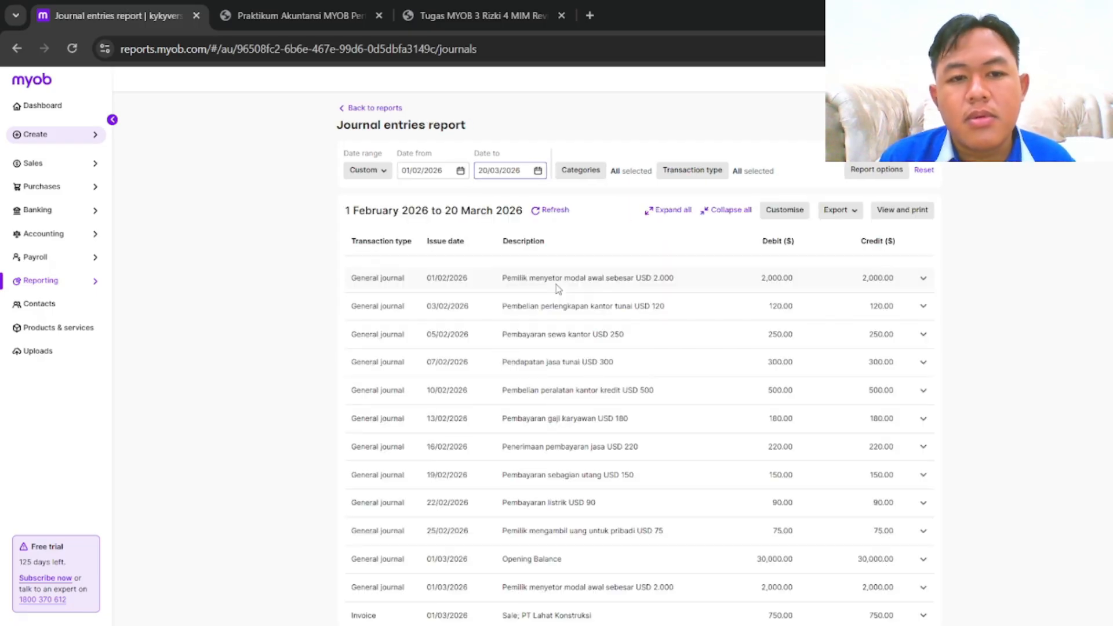
{"action": "scroll", "coordinate": [558, 289], "scroll_direction": "down", "scroll_amount": 5}
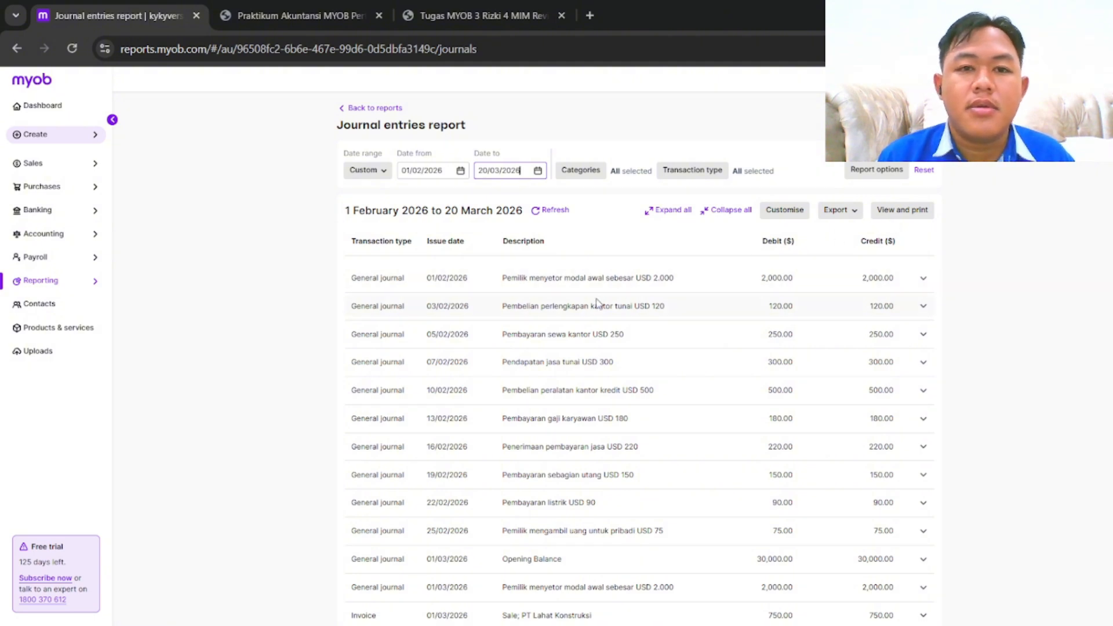
{"action": "left_click", "coordinate": [542, 131]}
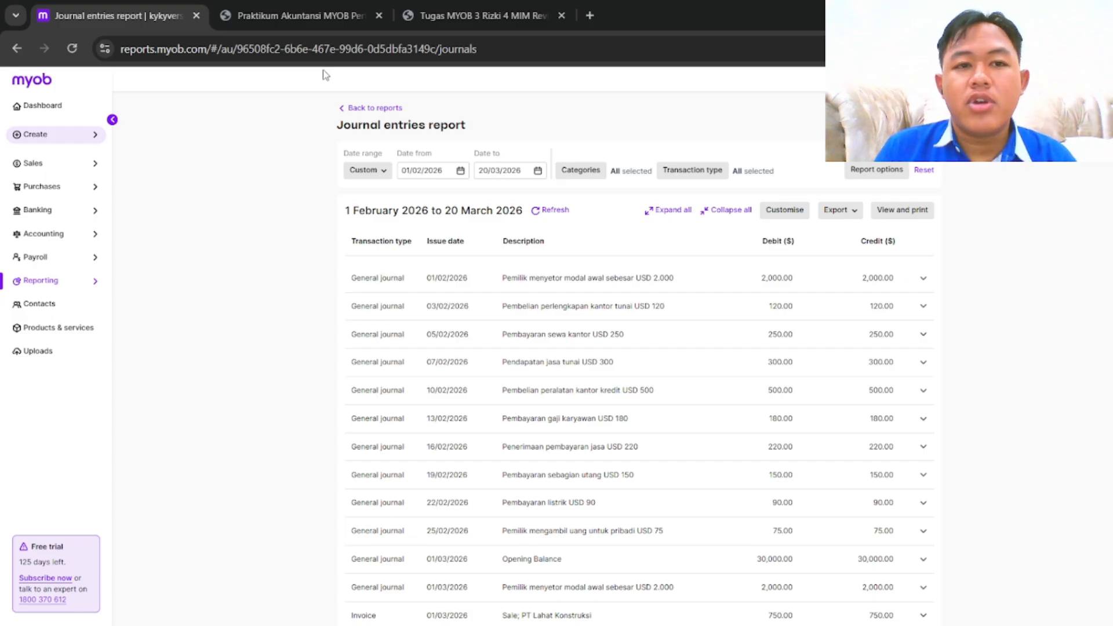
Return to the LMS course page and open the Praktikum Akuntansi Pertemuan 5 PDF under Pertemuan 5-7
{"action": "left_click", "coordinate": [293, 16]}
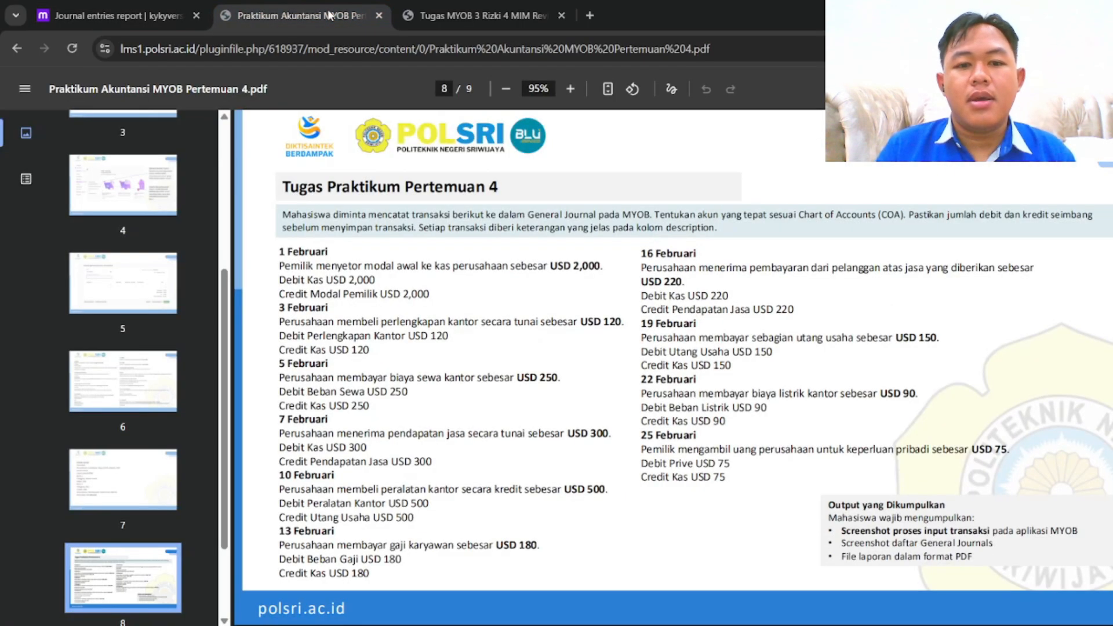
{"action": "left_click", "coordinate": [17, 49]}
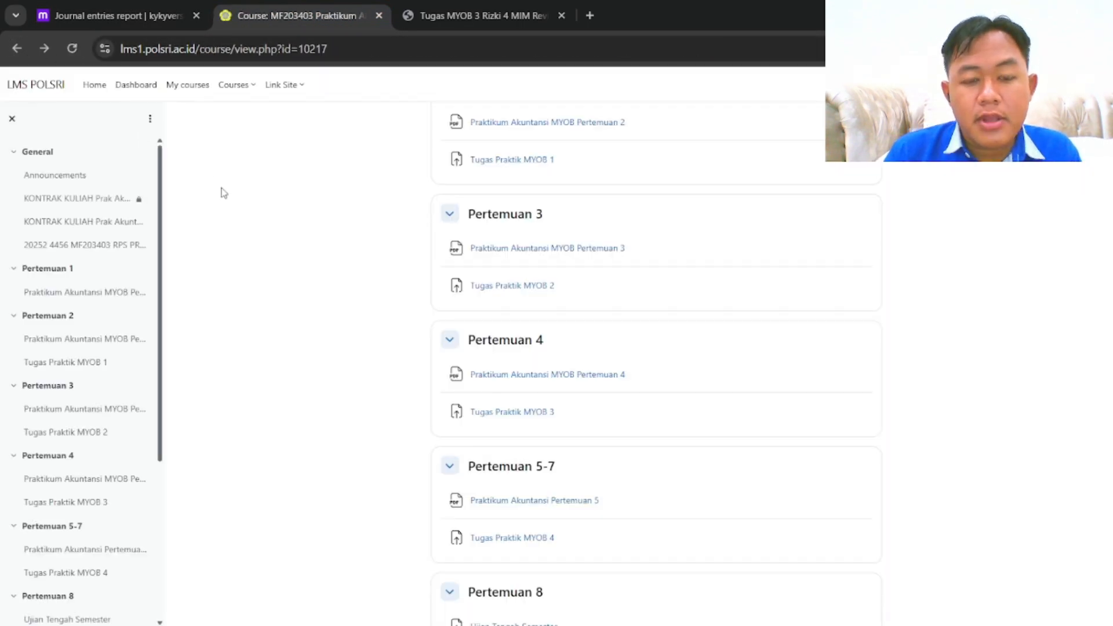
{"action": "scroll", "coordinate": [534, 483], "scroll_direction": "down", "scroll_amount": 2}
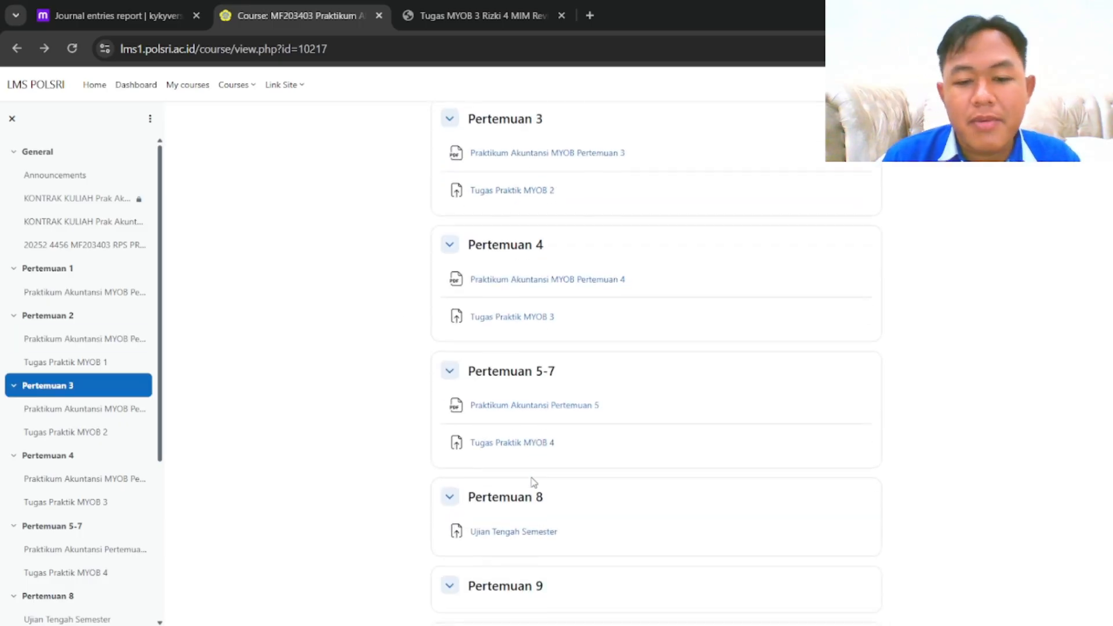
{"action": "left_click", "coordinate": [534, 401]}
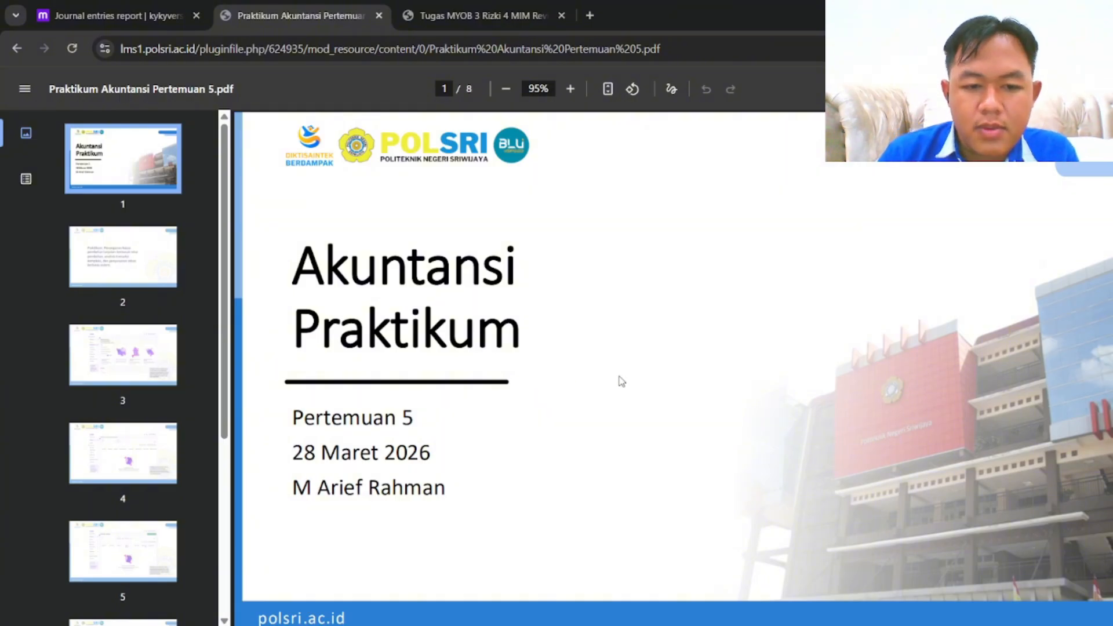
Read through the Pertemuan 5 slides on MYOB purchases up to the individual assignment's list of required transactions
{"action": "scroll", "coordinate": [620, 380], "scroll_direction": "down", "scroll_amount": 5}
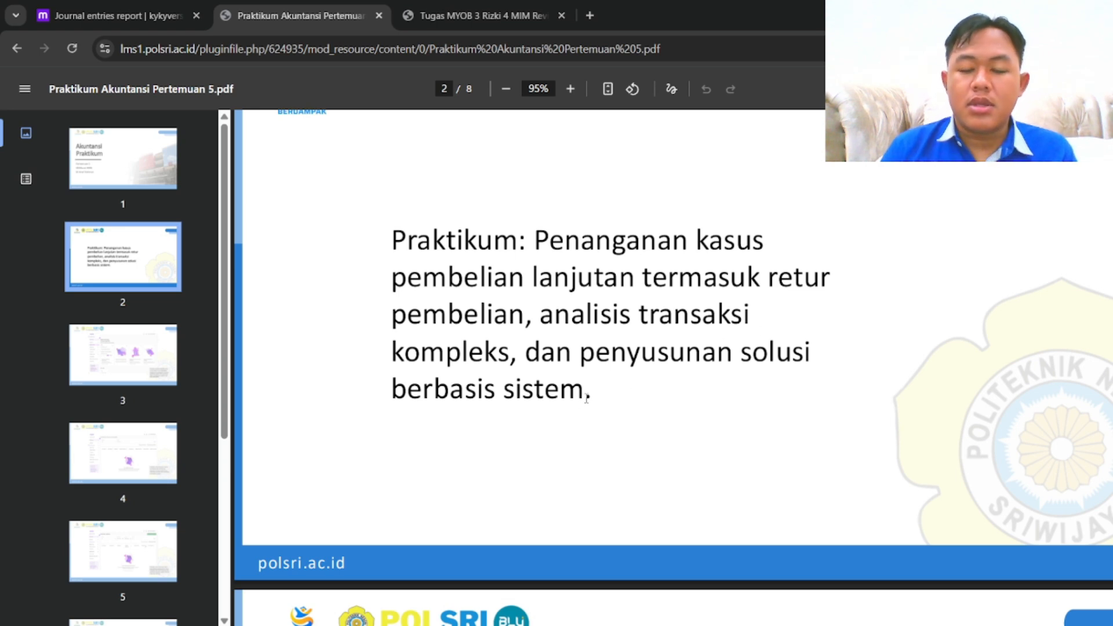
{"action": "scroll", "coordinate": [587, 399], "scroll_direction": "down", "scroll_amount": 6}
{"action": "scroll", "coordinate": [587, 399], "scroll_direction": "down", "scroll_amount": 2}
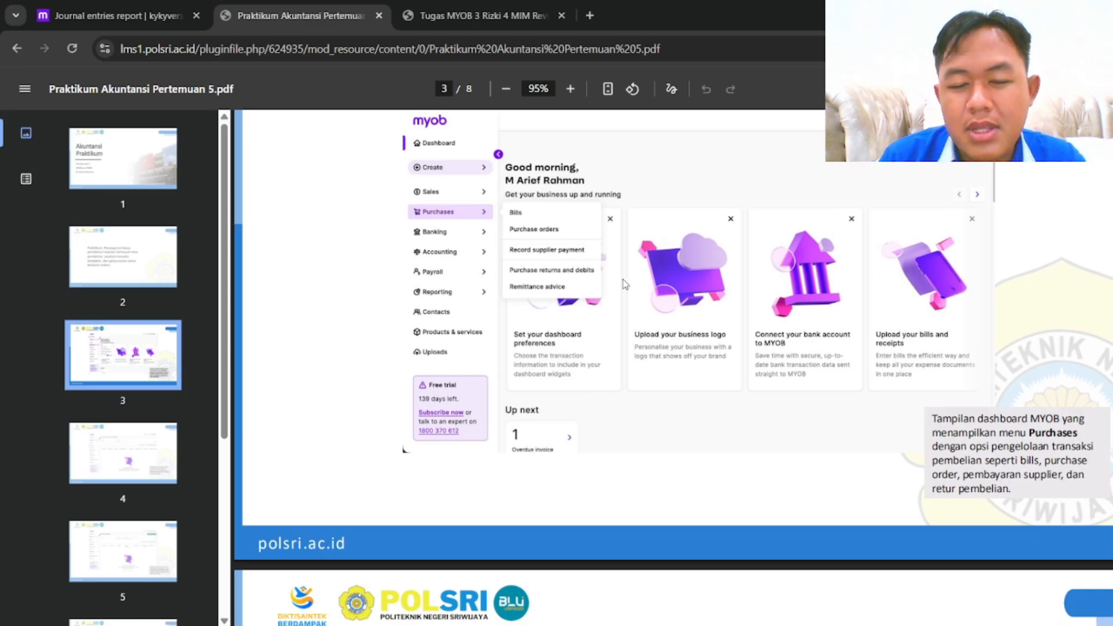
{"action": "scroll", "coordinate": [625, 284], "scroll_direction": "down", "scroll_amount": 8}
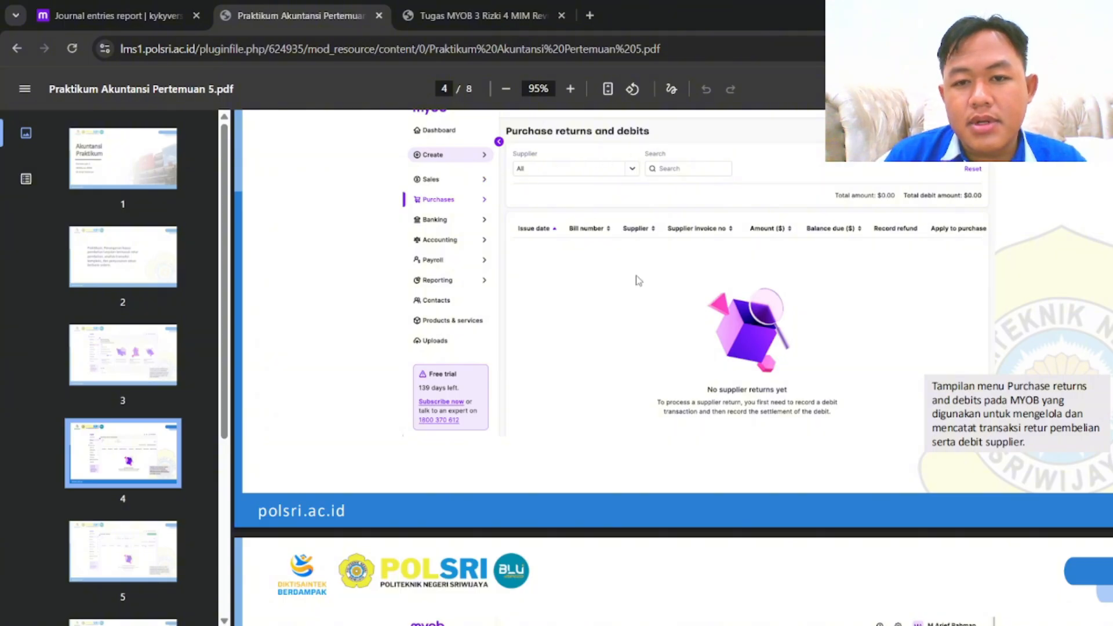
{"action": "scroll", "coordinate": [638, 281], "scroll_direction": "down", "scroll_amount": 5}
{"action": "scroll", "coordinate": [638, 281], "scroll_direction": "down", "scroll_amount": 3}
{"action": "scroll", "coordinate": [640, 296], "scroll_direction": "down", "scroll_amount": 10}
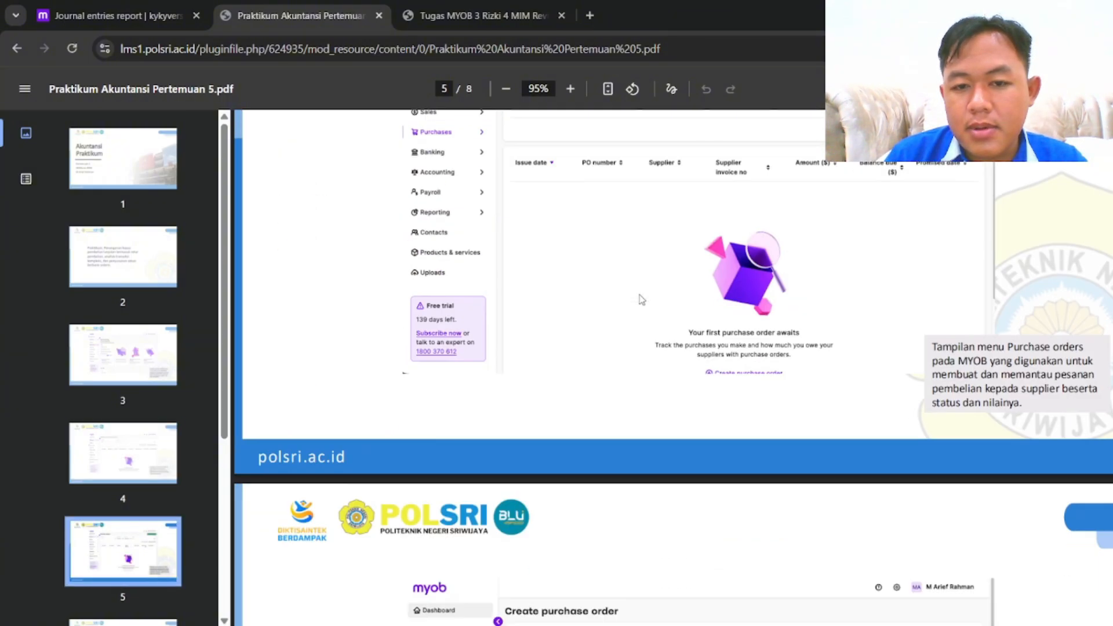
{"action": "scroll", "coordinate": [642, 298], "scroll_direction": "down", "scroll_amount": 16}
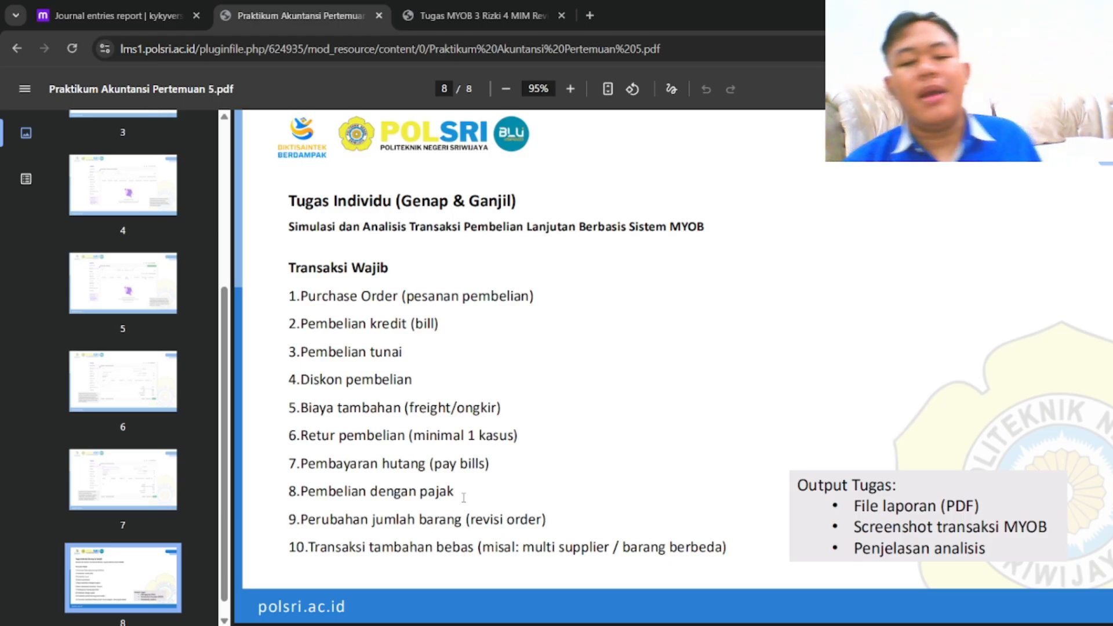
Return to the course page and open the submitted report PDF in the Tugas Praktik MYOB 4 assignment
{"action": "left_click", "coordinate": [19, 49]}
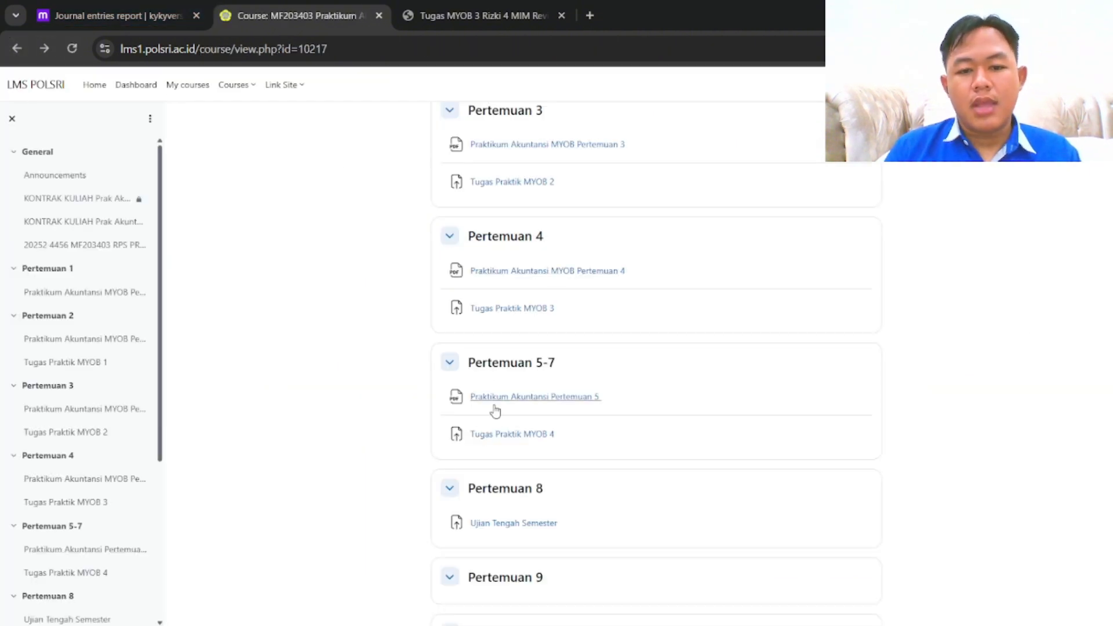
{"action": "left_click", "coordinate": [497, 435]}
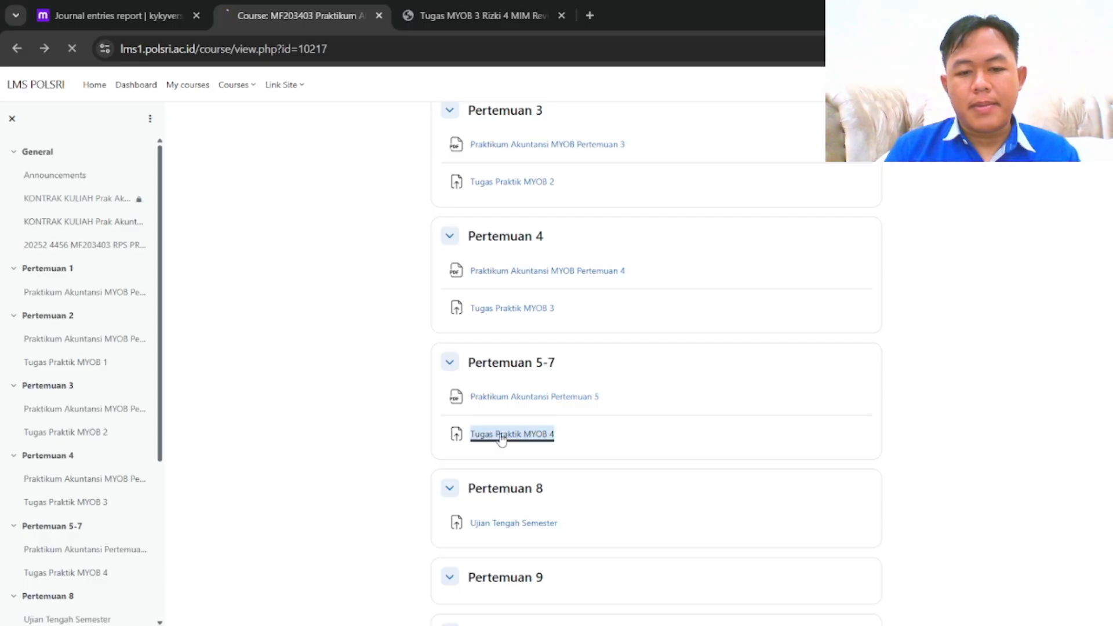
{"action": "left_click", "coordinate": [624, 476]}
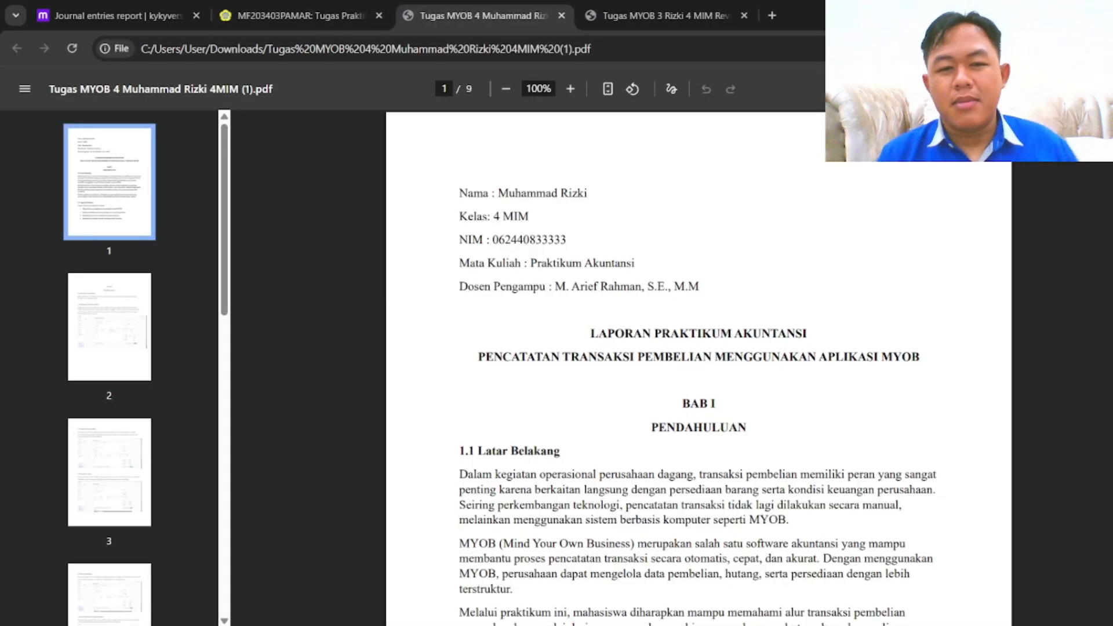
Examine the report's procedure section and its purchase order example under Pembuatan Purchase Order
{"action": "scroll", "coordinate": [545, 367], "scroll_direction": "down", "scroll_amount": 12}
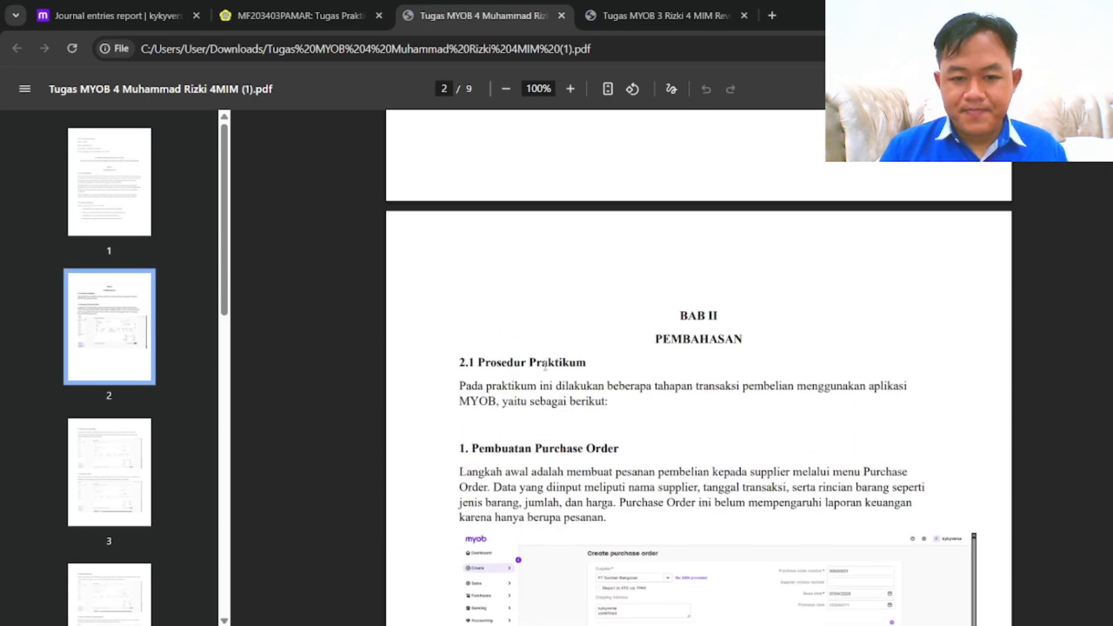
{"action": "scroll", "coordinate": [545, 366], "scroll_direction": "down", "scroll_amount": 2}
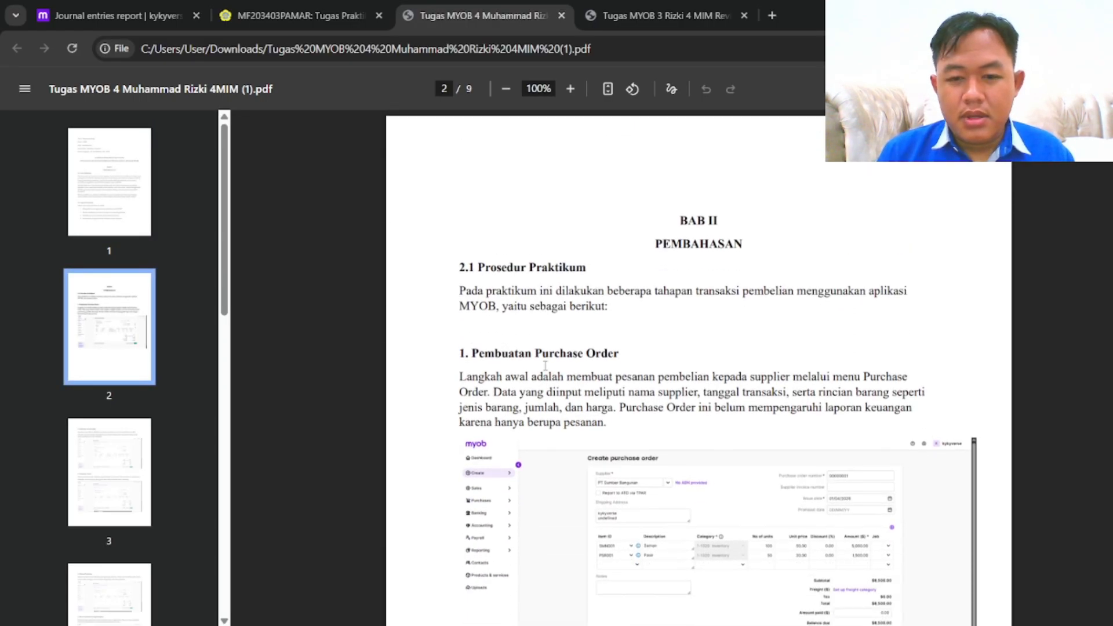
{"action": "scroll", "coordinate": [545, 367], "scroll_direction": "down", "scroll_amount": 2}
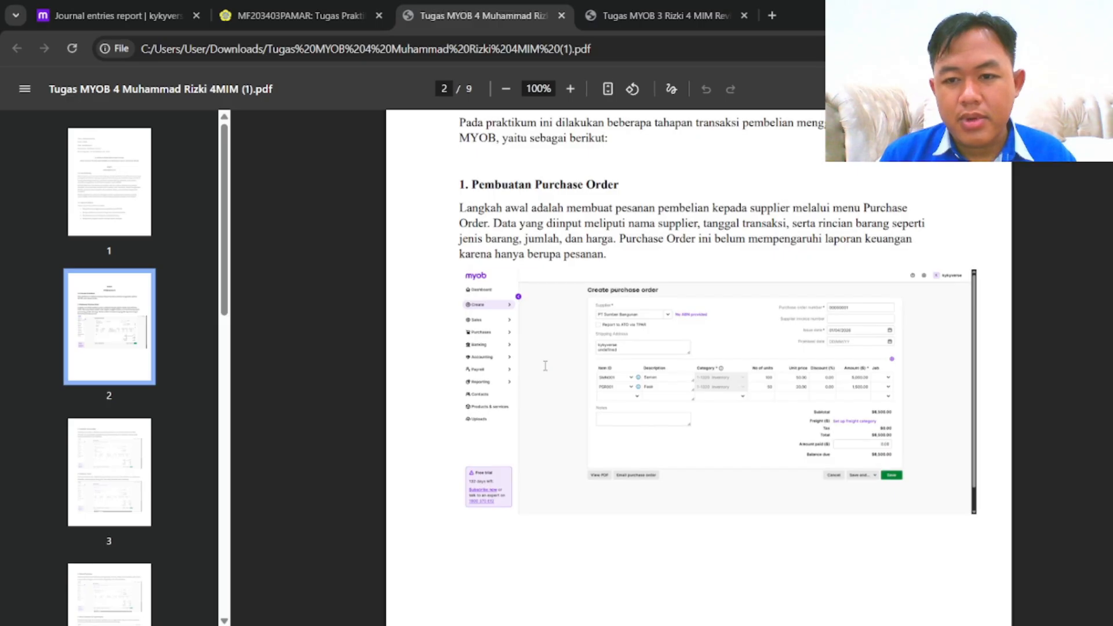
{"action": "scroll", "coordinate": [545, 366], "scroll_direction": "down", "scroll_amount": 6}
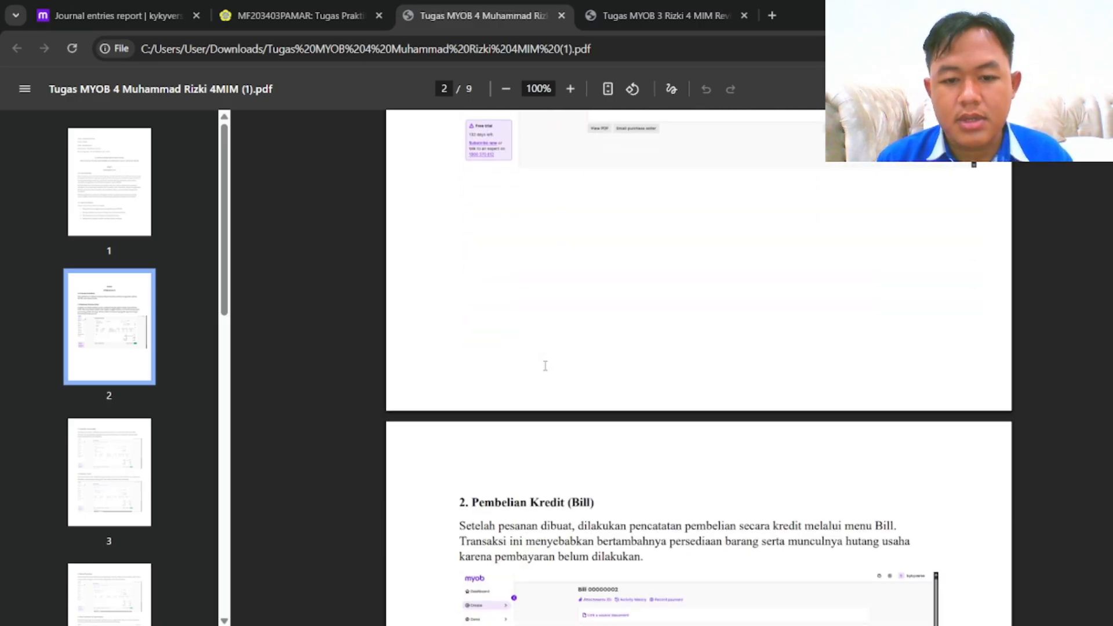
{"action": "scroll", "coordinate": [545, 366], "scroll_direction": "up", "scroll_amount": 3}
{"action": "scroll", "coordinate": [545, 366], "scroll_direction": "up", "scroll_amount": 2}
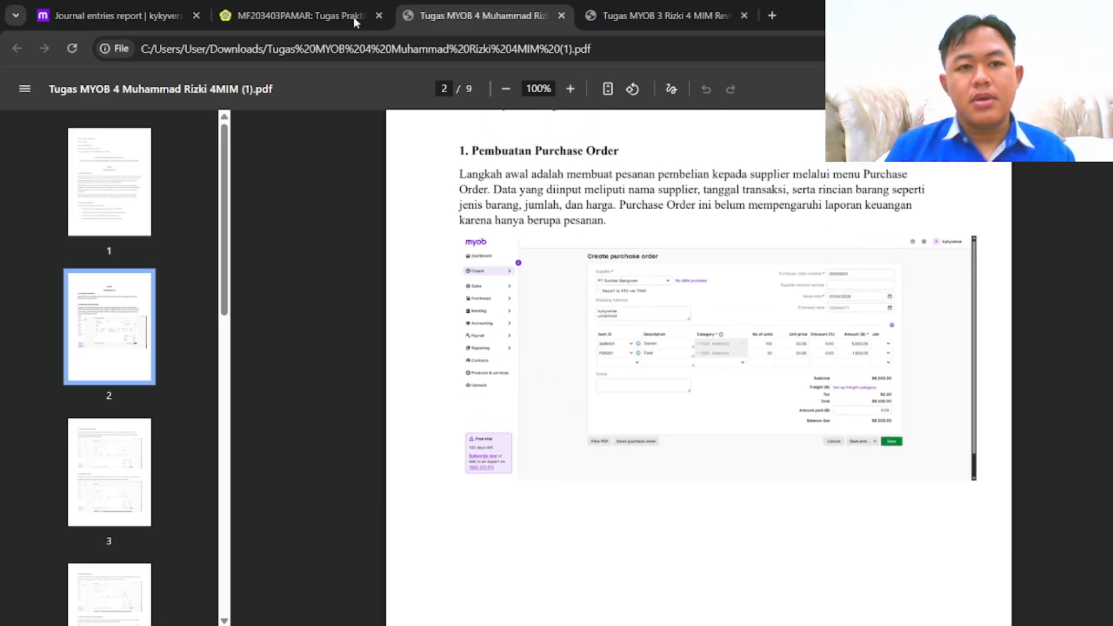
Switch back to MYOB, start a new purchase order and select CV Sriwijaya Teknik as the supplier
{"action": "left_click", "coordinate": [169, 1]}
{"action": "left_click", "coordinate": [52, 237]}
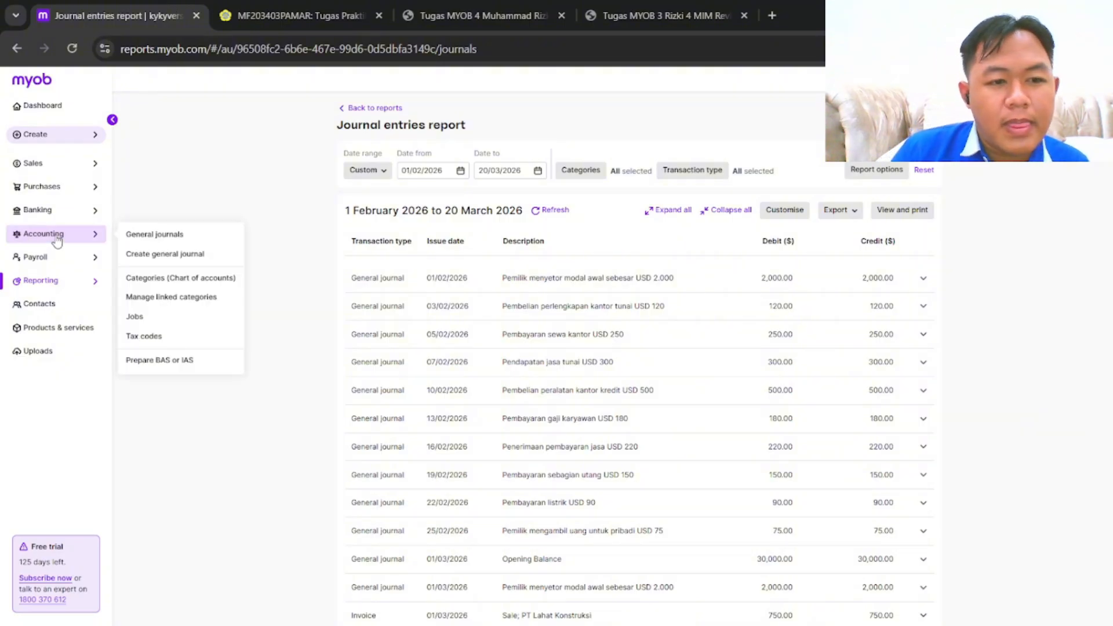
{"action": "left_click", "coordinate": [72, 192]}
{"action": "left_click", "coordinate": [152, 210]}
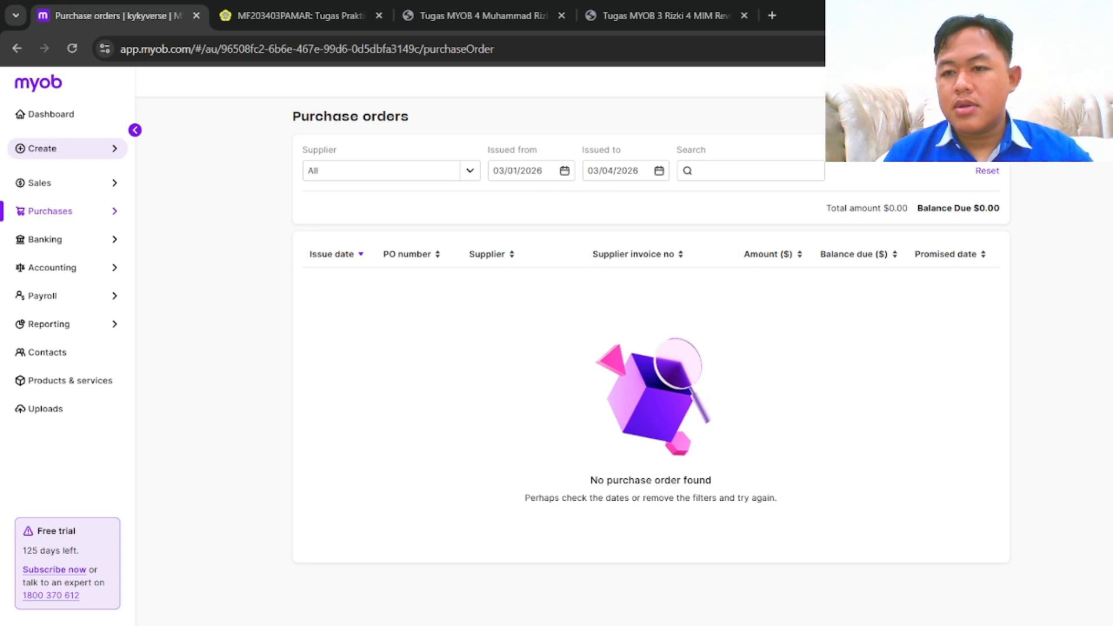
{"action": "left_click", "coordinate": [960, 116]}
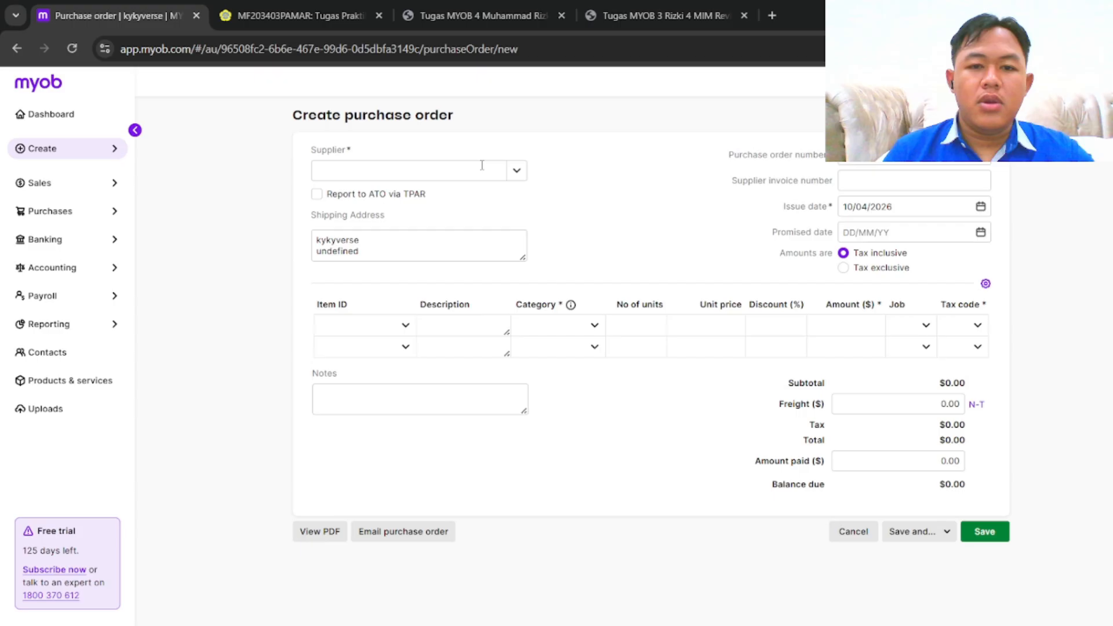
{"action": "left_click", "coordinate": [517, 170]}
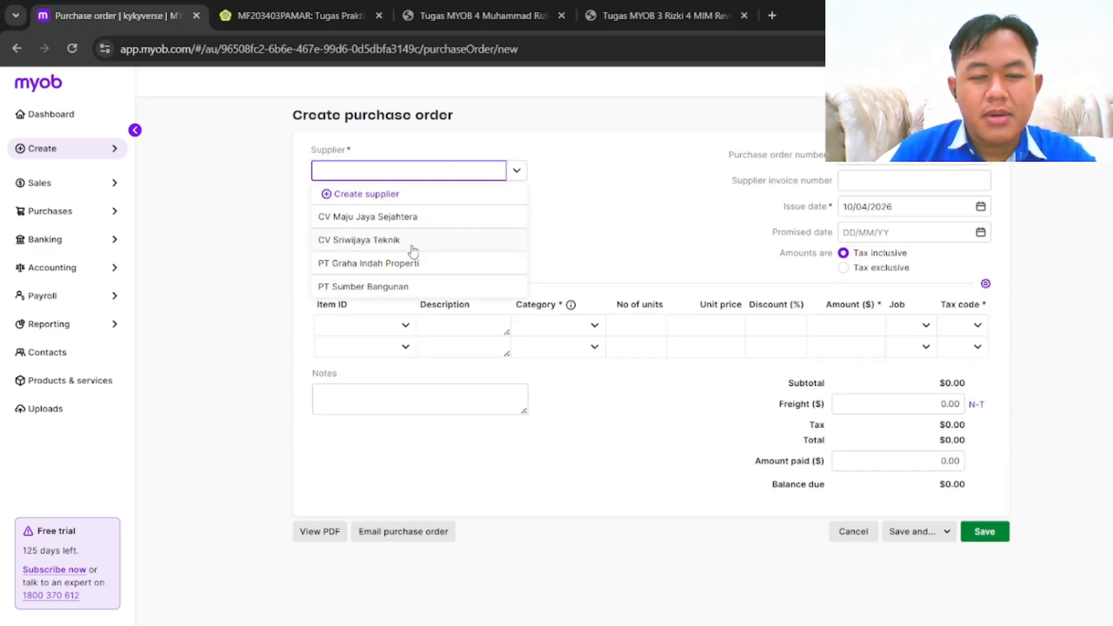
{"action": "left_click", "coordinate": [413, 251]}
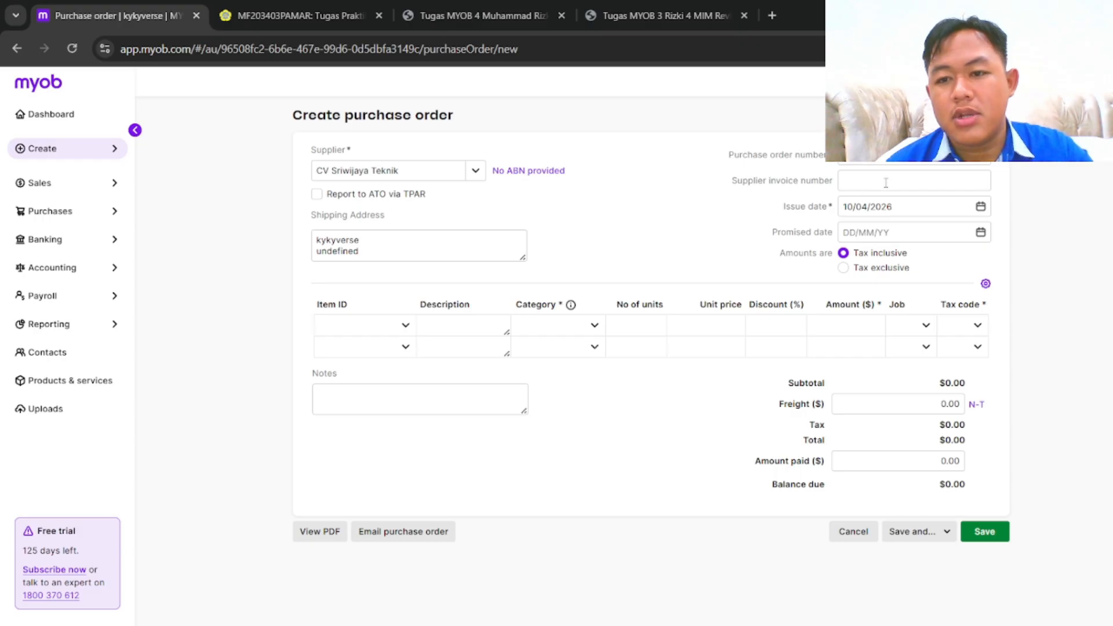
Keep the purchase order's issue date at 10/04/2026 and set its promised date to 17/04/2026
{"action": "left_click", "coordinate": [989, 210]}
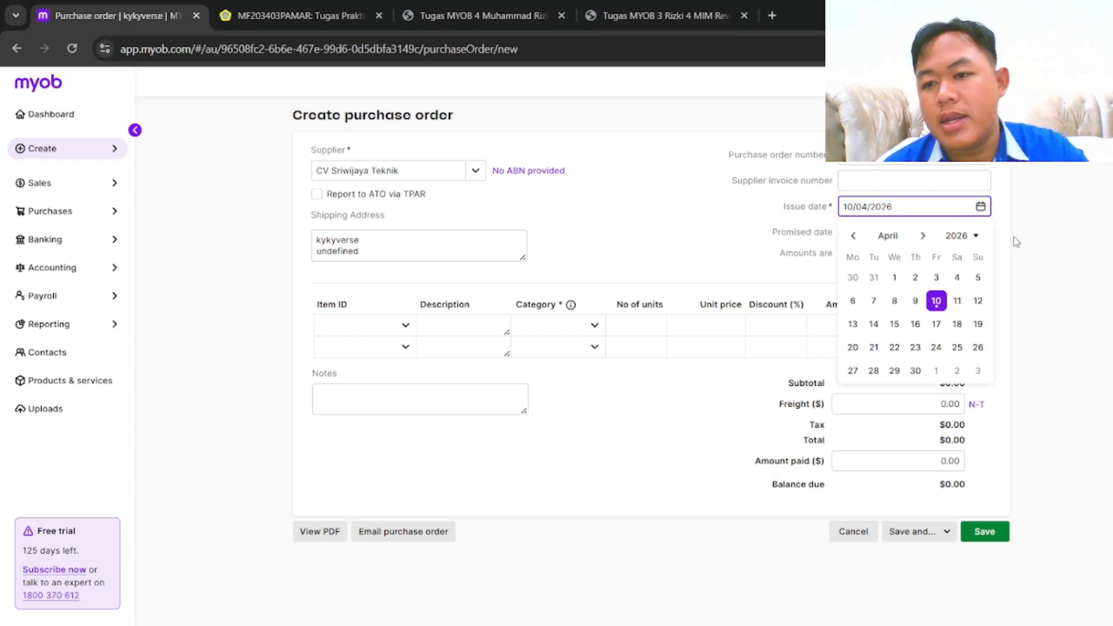
{"action": "left_click", "coordinate": [980, 210]}
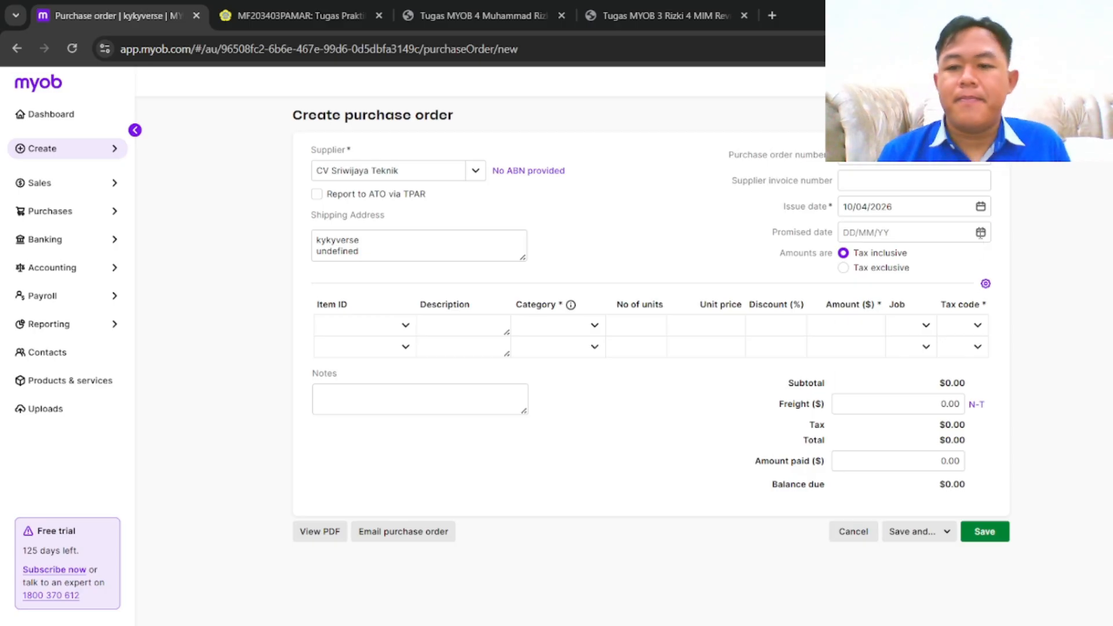
{"action": "left_click", "coordinate": [980, 233]}
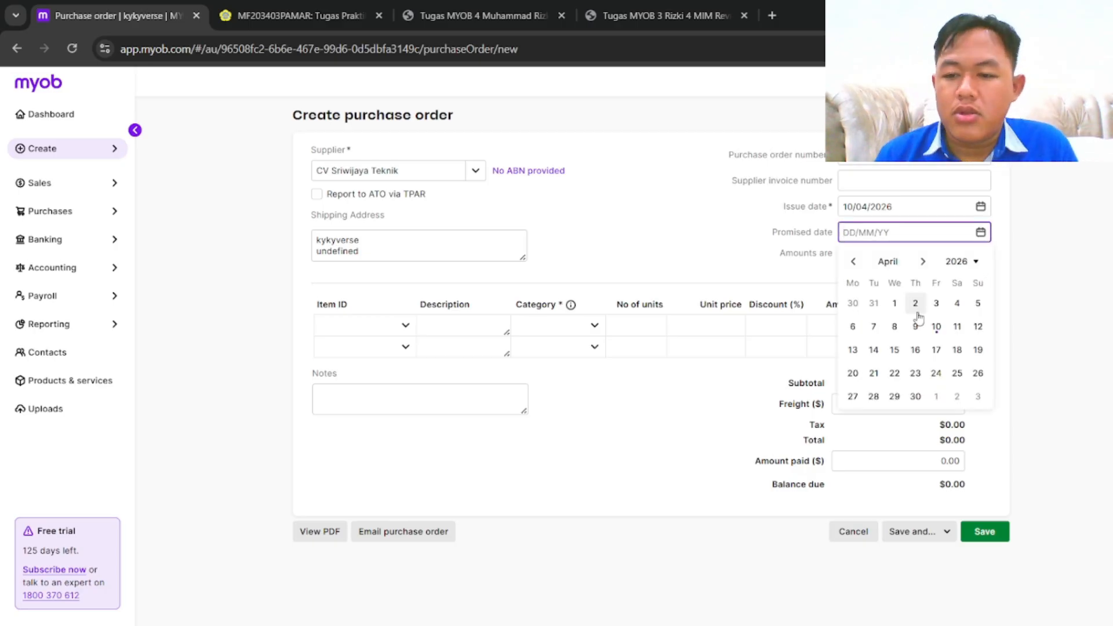
{"action": "left_click", "coordinate": [937, 350]}
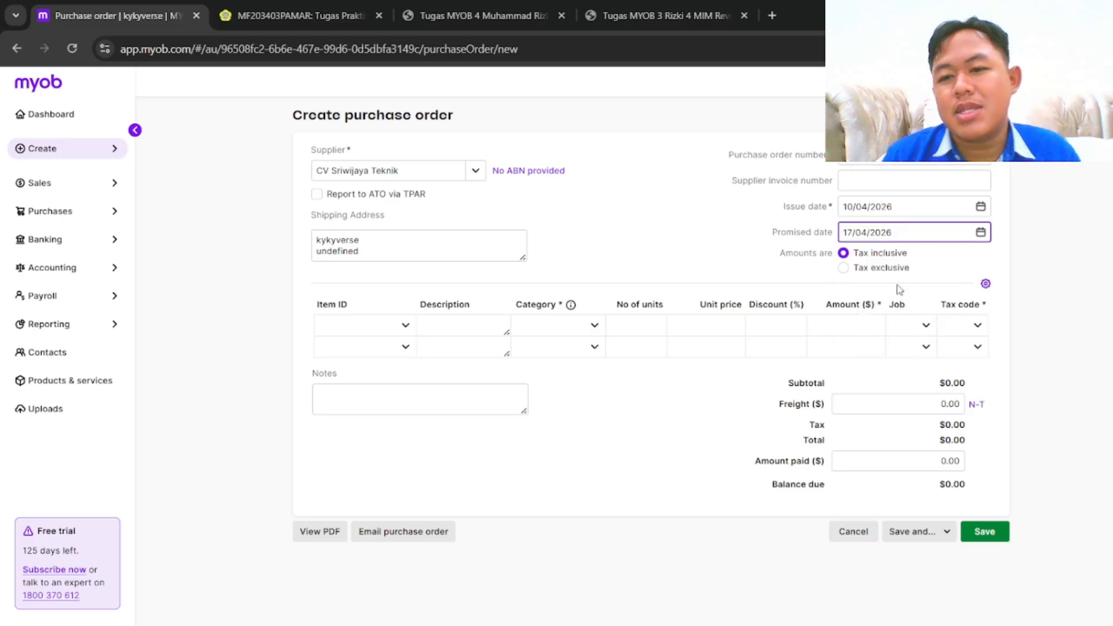
Add the Laptop item LPT002 with 7 units to the purchase order and save it
{"action": "left_click", "coordinate": [406, 325]}
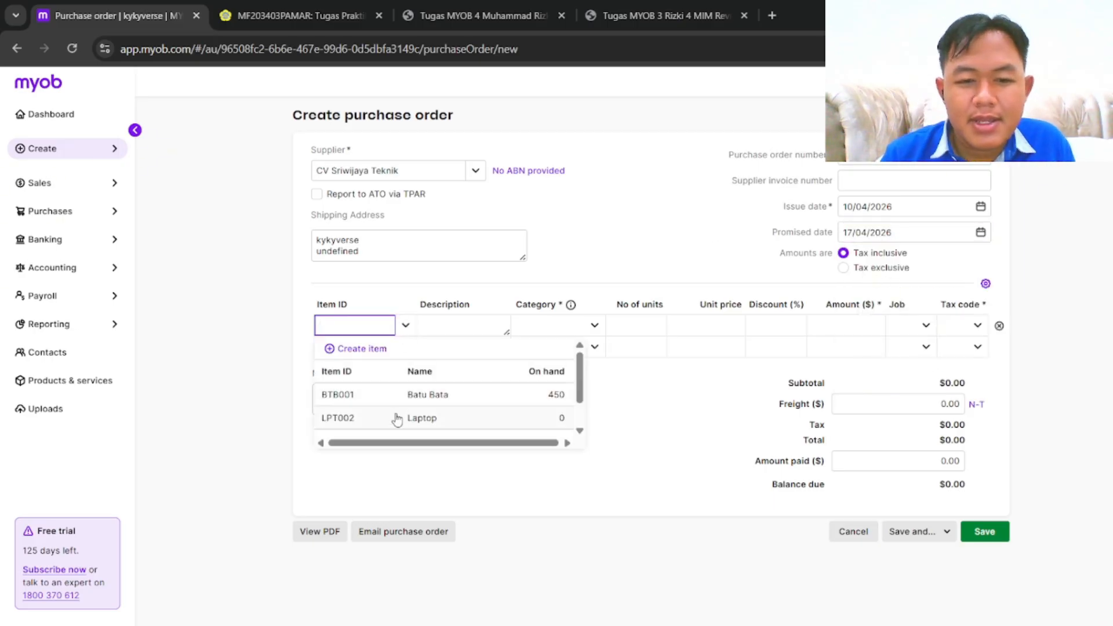
{"action": "scroll", "coordinate": [397, 414], "scroll_direction": "down", "scroll_amount": 1}
{"action": "scroll", "coordinate": [429, 406], "scroll_direction": "down", "scroll_amount": 1}
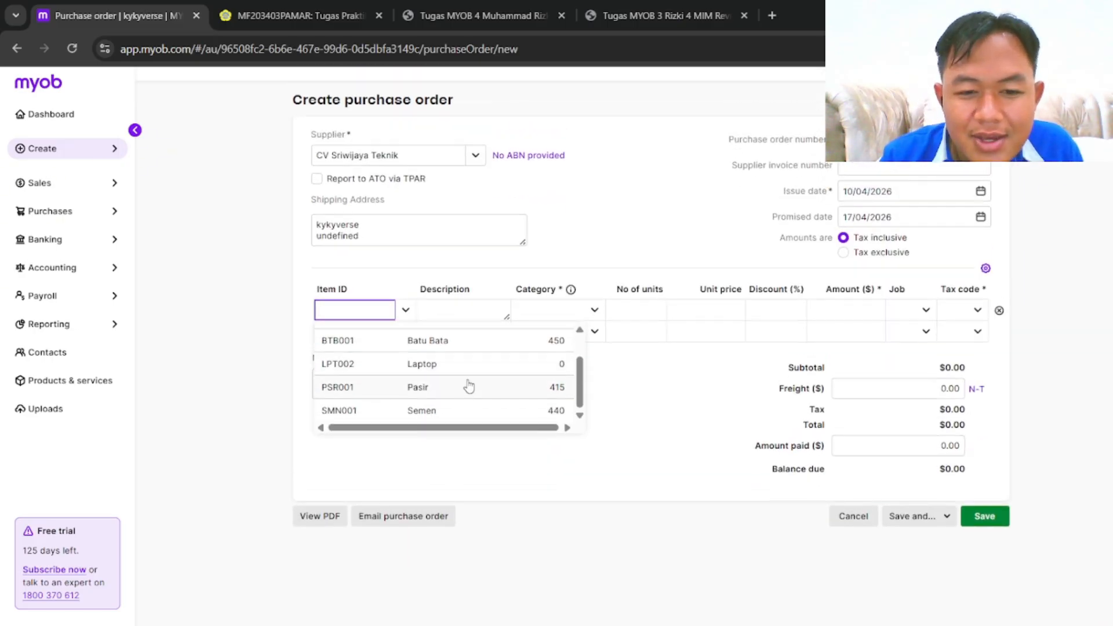
{"action": "left_click", "coordinate": [463, 364]}
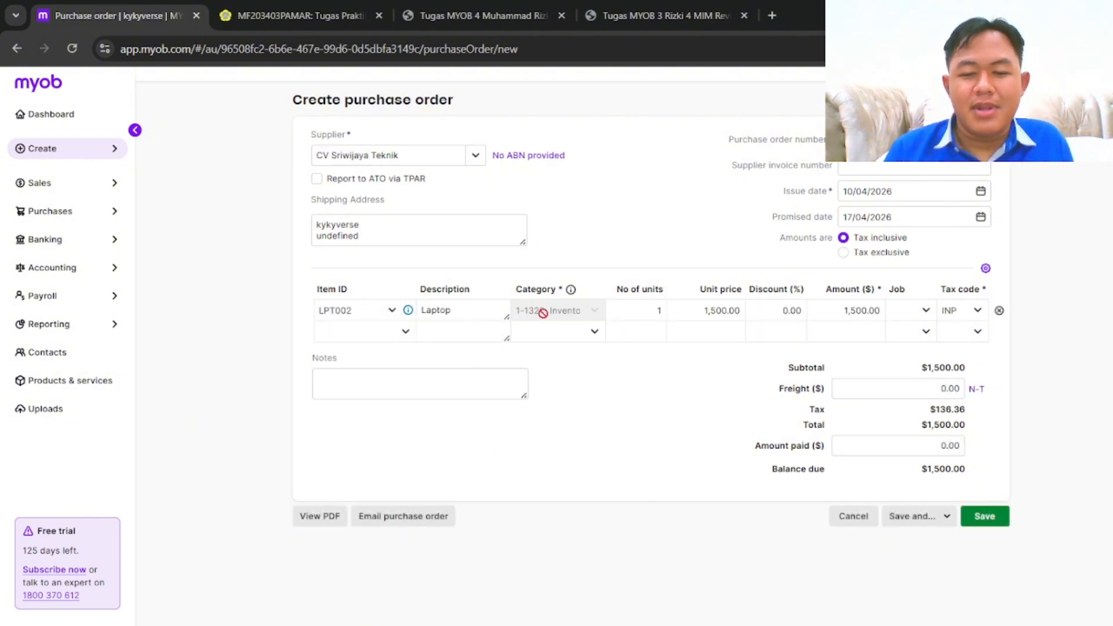
{"action": "left_click", "coordinate": [654, 307]}
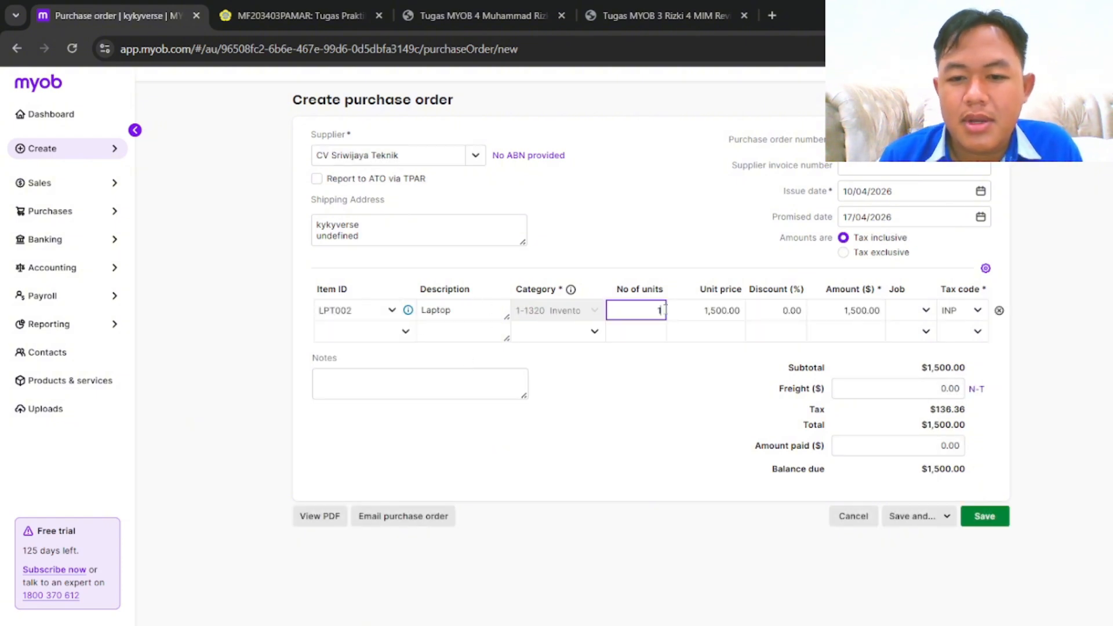
{"action": "key", "text": "BackSpace"}
{"action": "type", "text": "5"}
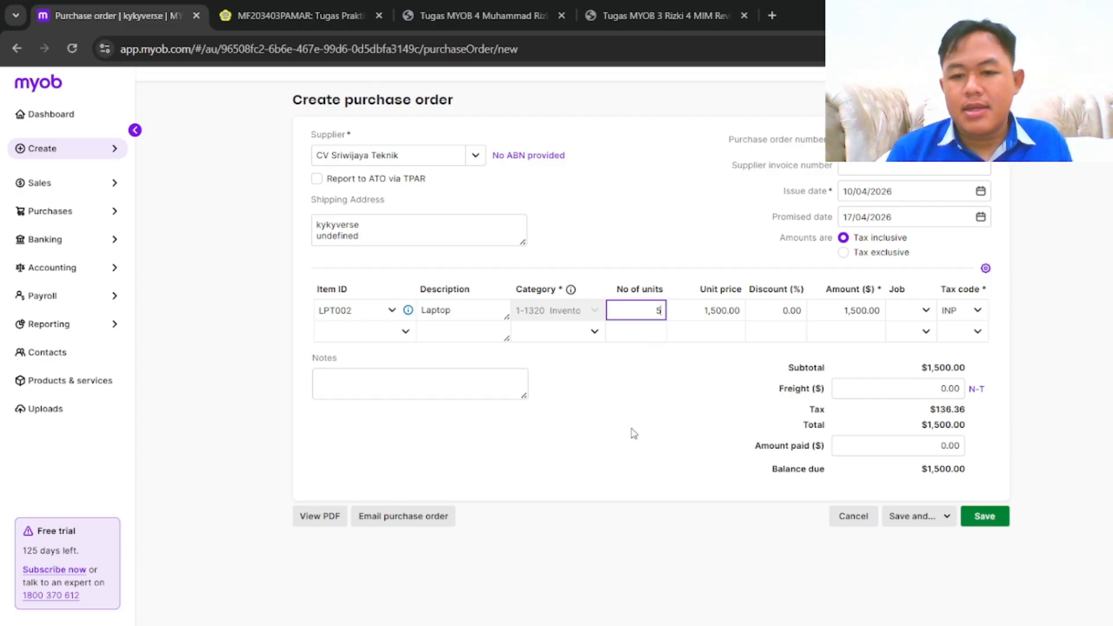
{"action": "left_click", "coordinate": [672, 422]}
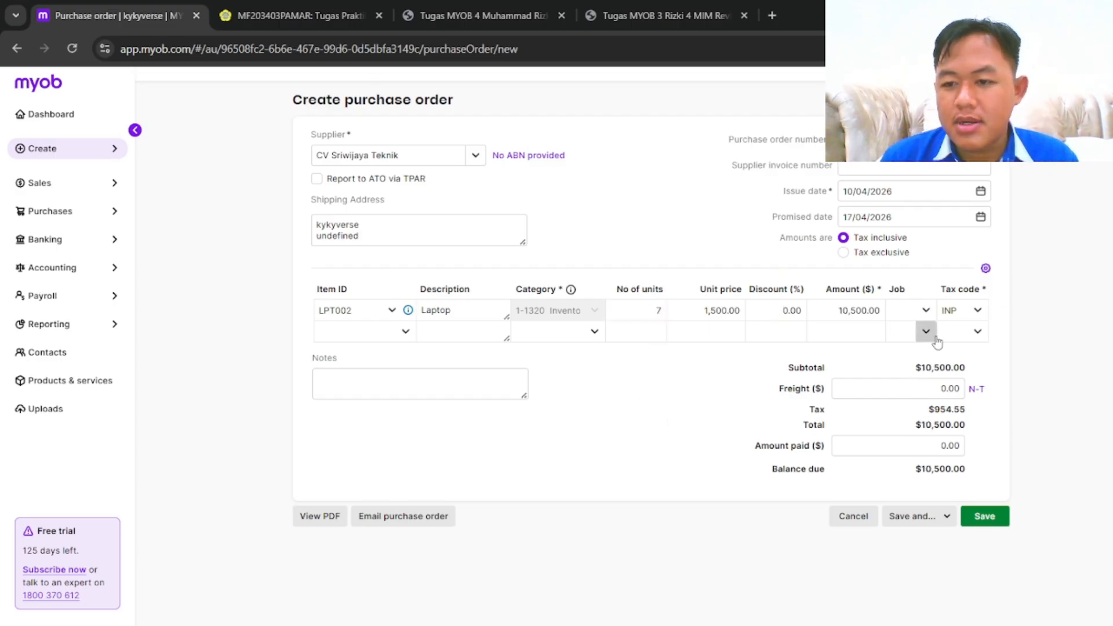
{"action": "left_click", "coordinate": [978, 518]}
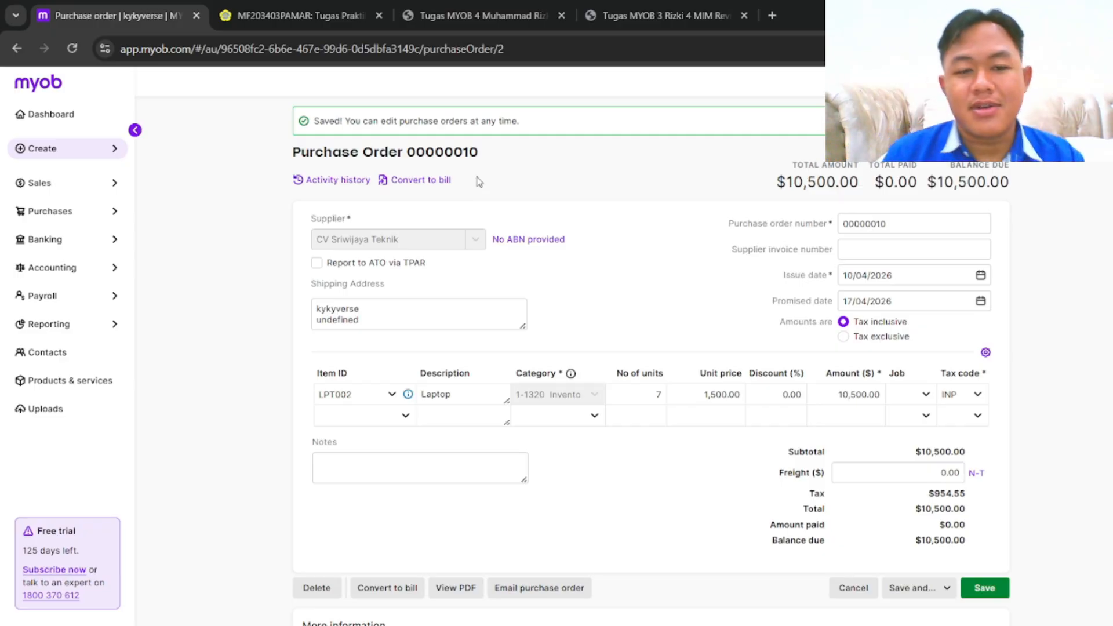
Close the Tugas MYOB 3 report PDF and view the Pembelian Kredit (Bill) section of the Tugas MYOB 4 report
{"action": "left_click", "coordinate": [677, 6]}
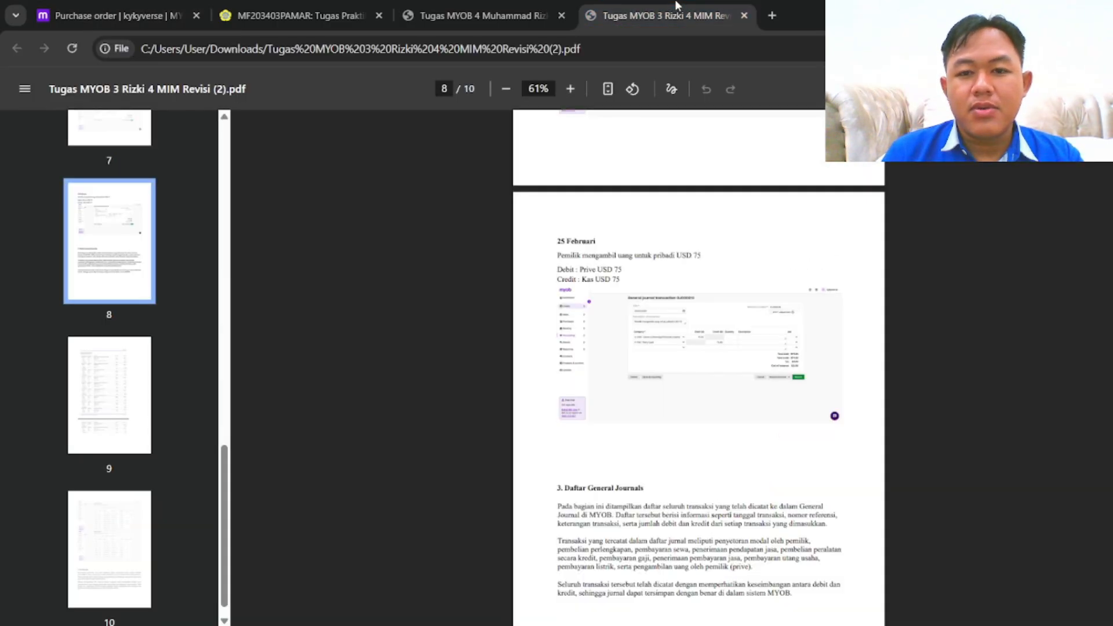
{"action": "scroll", "coordinate": [660, 207], "scroll_direction": "down", "scroll_amount": 3}
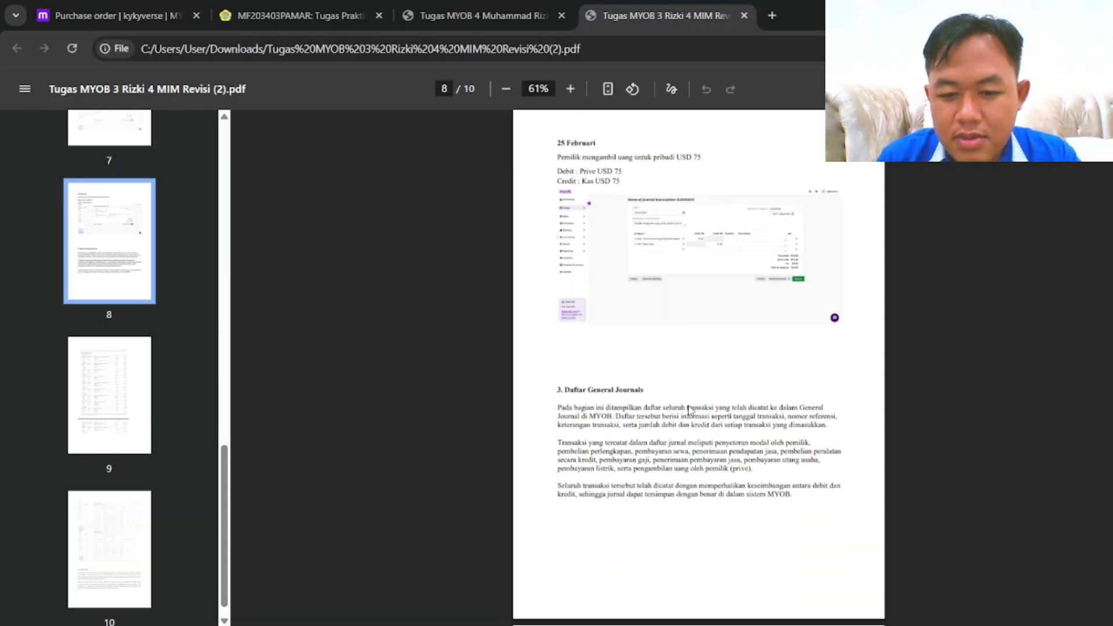
{"action": "left_click", "coordinate": [745, 15]}
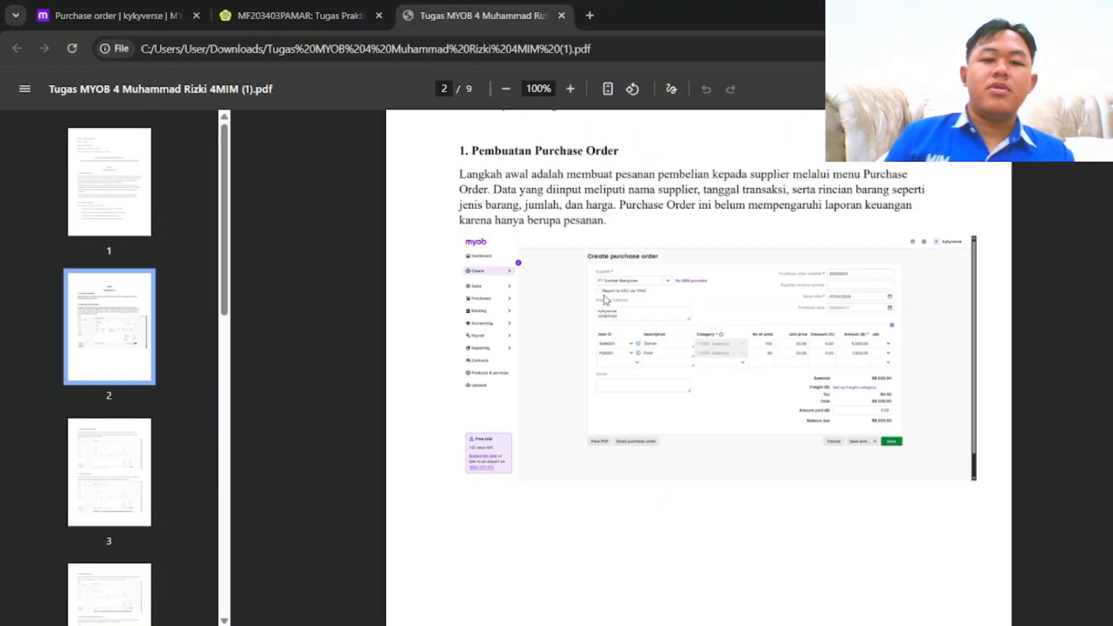
{"action": "scroll", "coordinate": [605, 301], "scroll_direction": "down", "scroll_amount": 10}
{"action": "scroll", "coordinate": [604, 300], "scroll_direction": "down", "scroll_amount": 1}
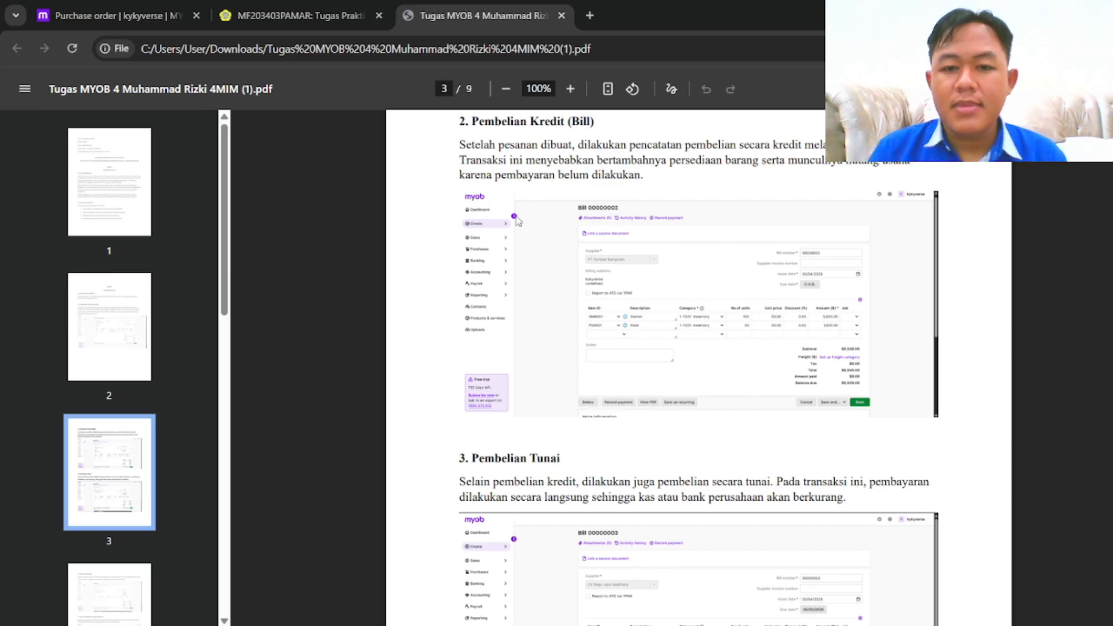
Return to MYOB, start a new bill from the bills list and select CV Sriwijaya Teknik as the supplier
{"action": "left_click", "coordinate": [168, 16]}
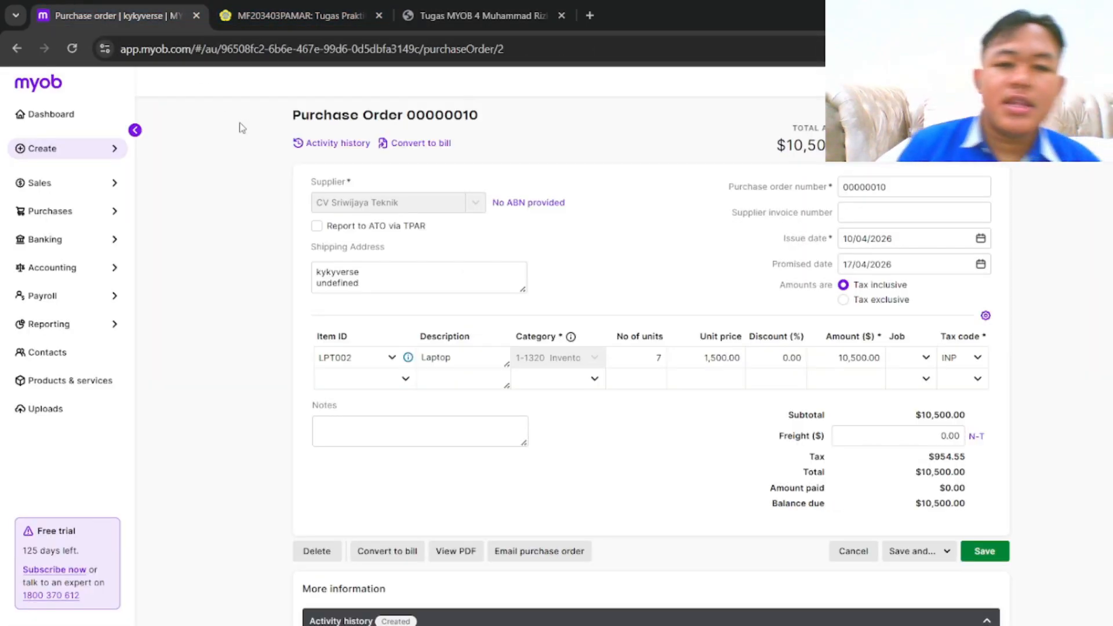
{"action": "left_click", "coordinate": [100, 187]}
{"action": "left_click", "coordinate": [81, 214]}
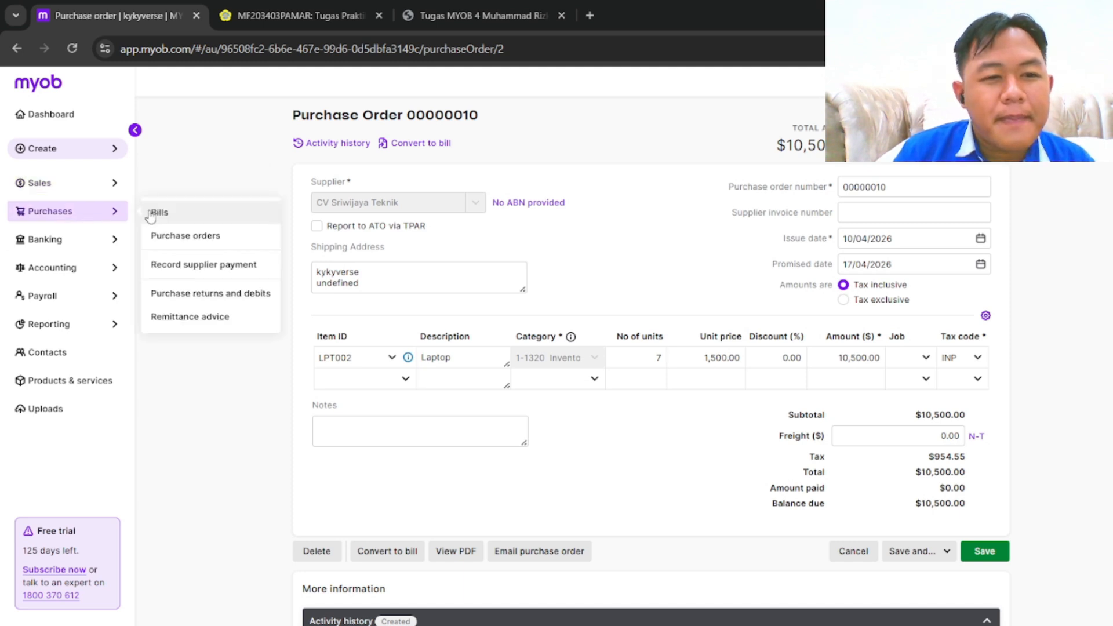
{"action": "left_click", "coordinate": [151, 215]}
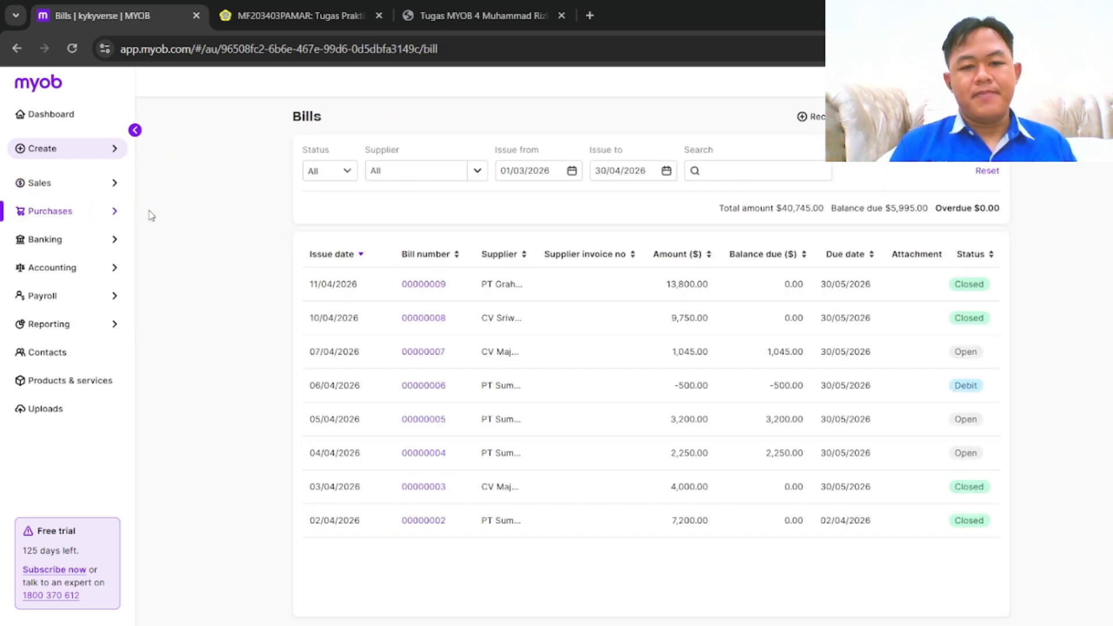
{"action": "left_click", "coordinate": [810, 116]}
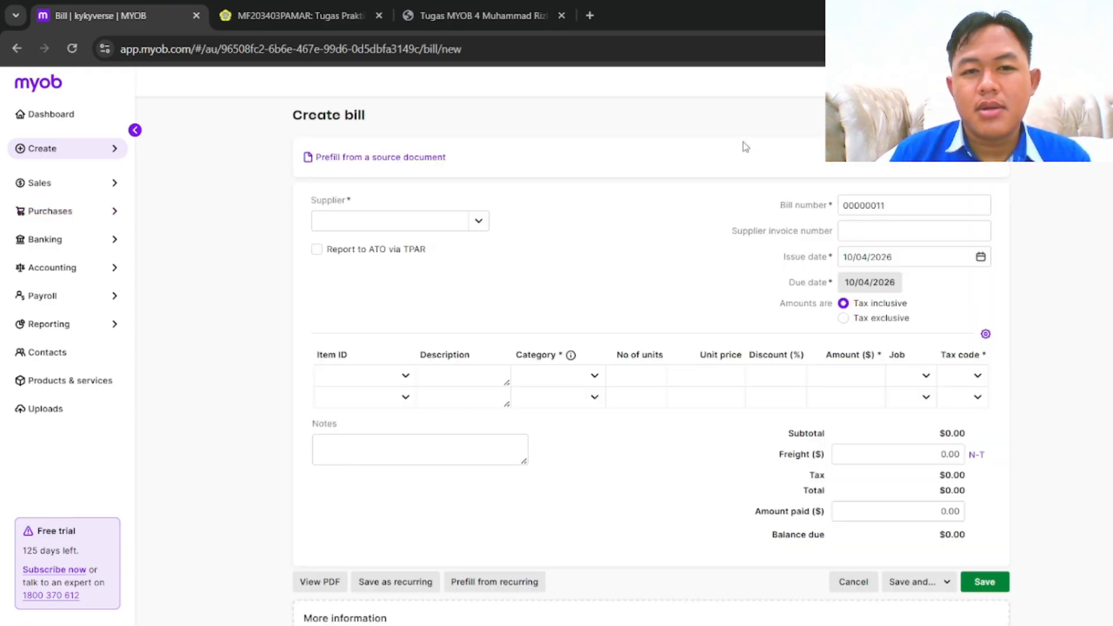
{"action": "left_click", "coordinate": [479, 221]}
{"action": "left_click", "coordinate": [424, 290]}
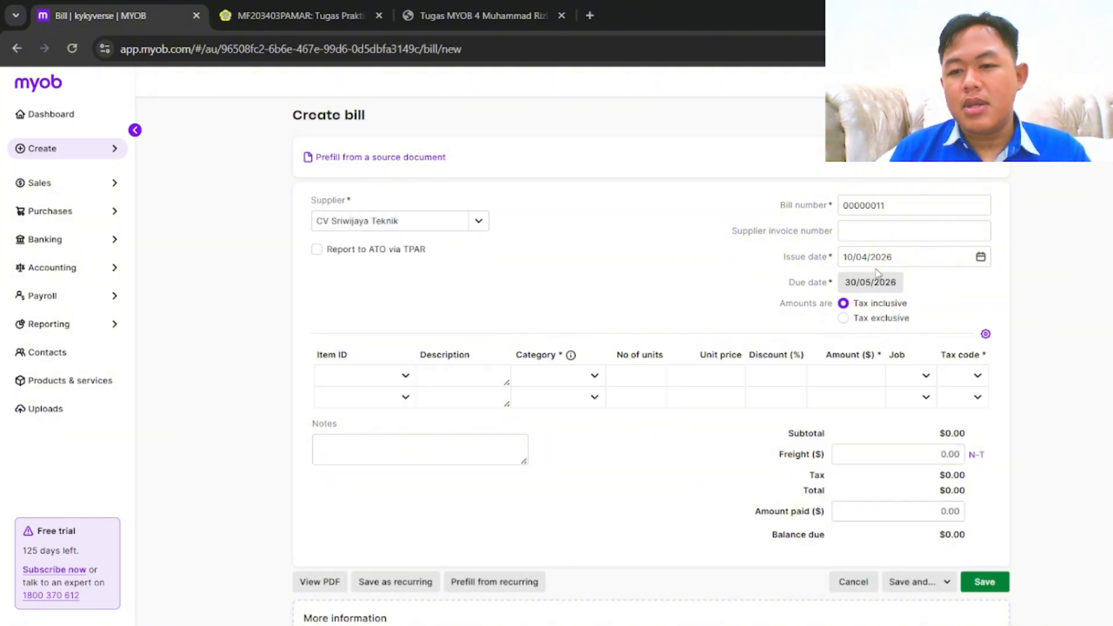
Add the Laptop item LPT002 with 7 units to the CV Sriwijaya Teknik bill and save it
{"action": "left_click", "coordinate": [405, 376]}
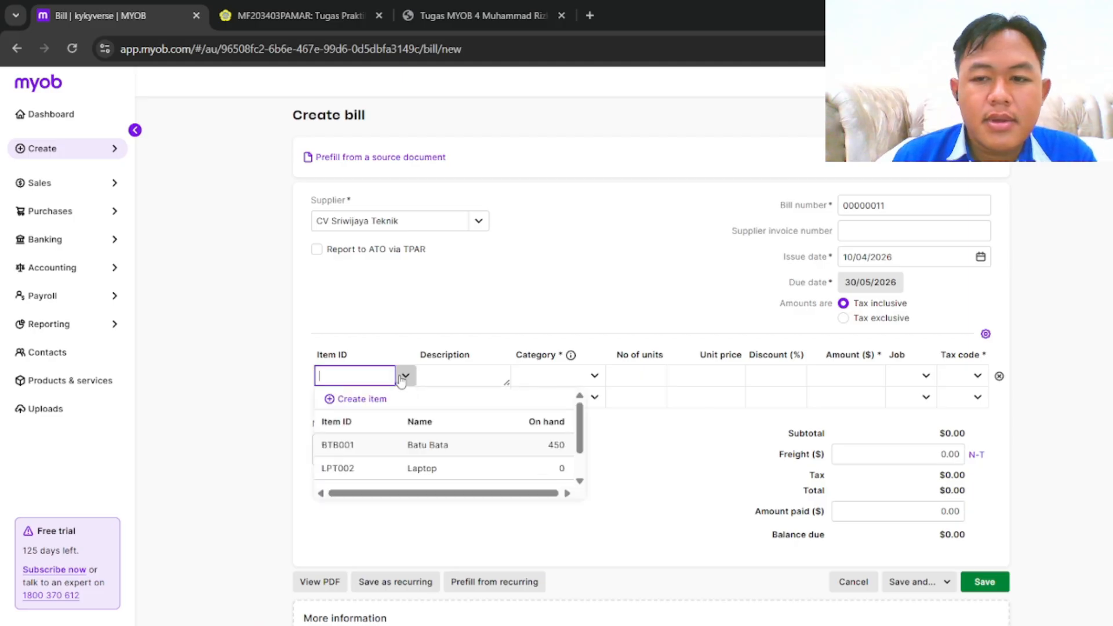
{"action": "left_click", "coordinate": [419, 470]}
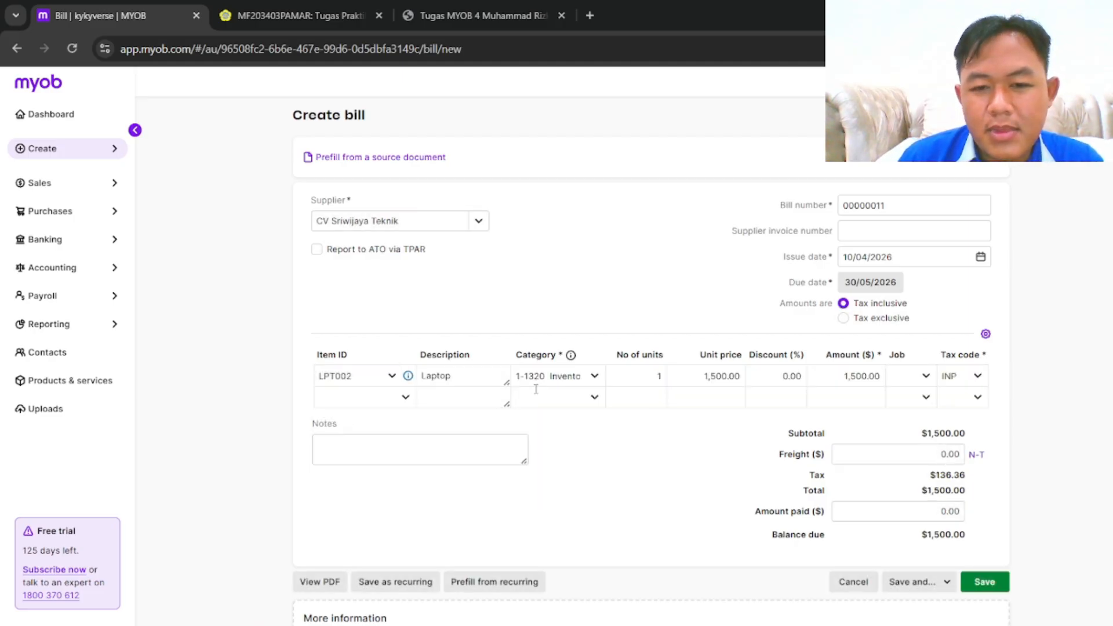
{"action": "left_click", "coordinate": [664, 379]}
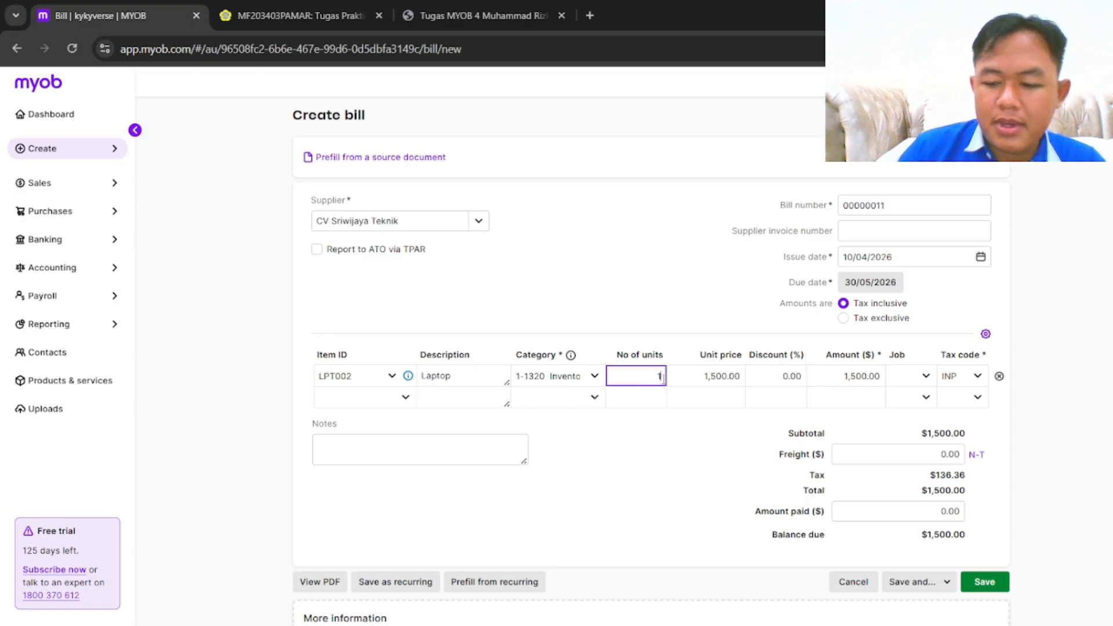
{"action": "type", "text": "5"}
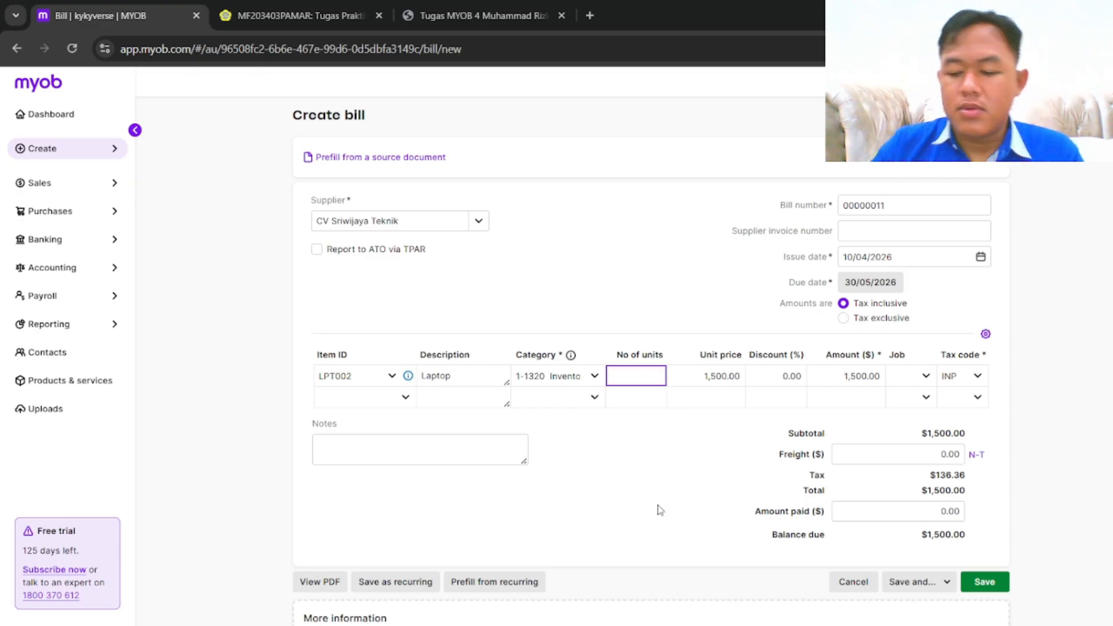
{"action": "left_click", "coordinate": [710, 454]}
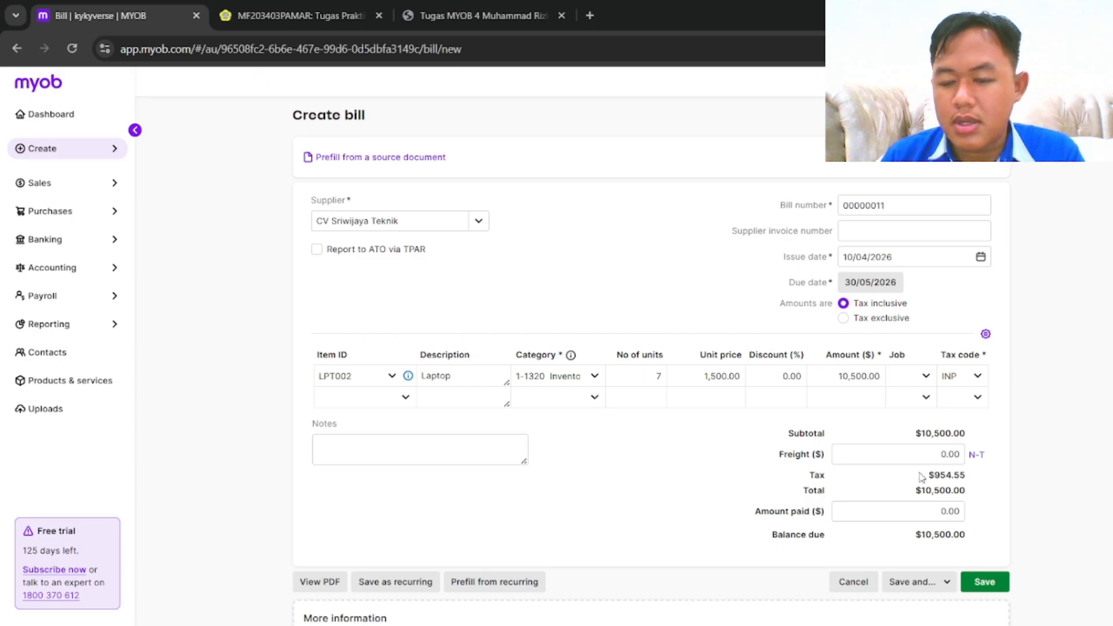
{"action": "left_click", "coordinate": [979, 582]}
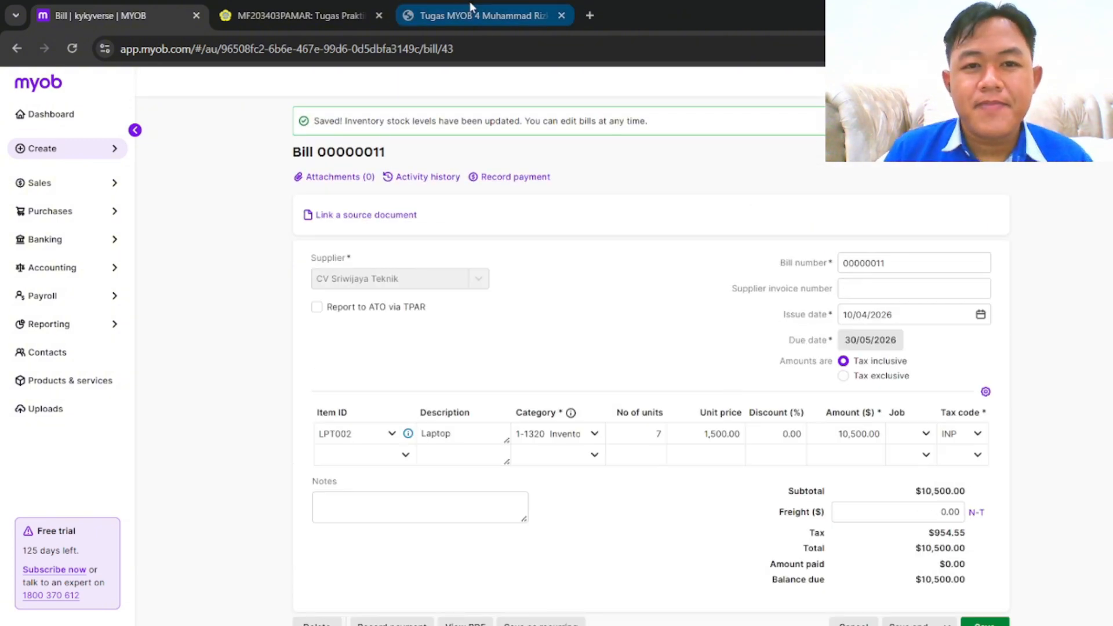
Check the report's Pembelian Tunai section, return to MYOB and create a new bill for supplier CV Maju Jaya Sejahtera
{"action": "left_click", "coordinate": [471, 5]}
{"action": "scroll", "coordinate": [637, 409], "scroll_direction": "down", "scroll_amount": 5}
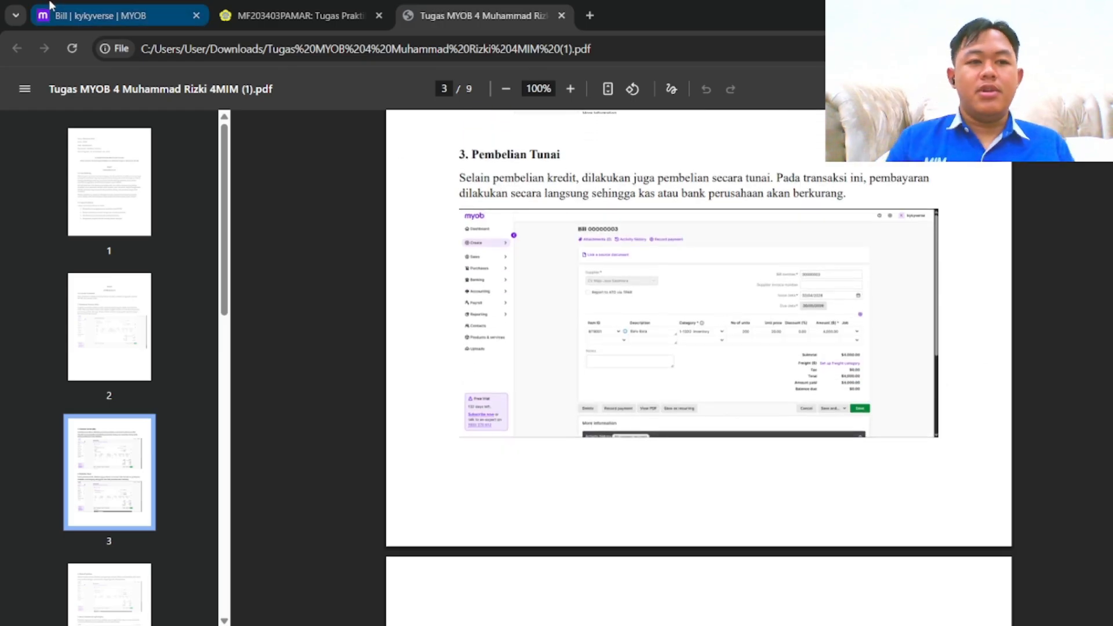
{"action": "left_click", "coordinate": [110, 16]}
{"action": "mouse_move", "coordinate": [108, 156]}
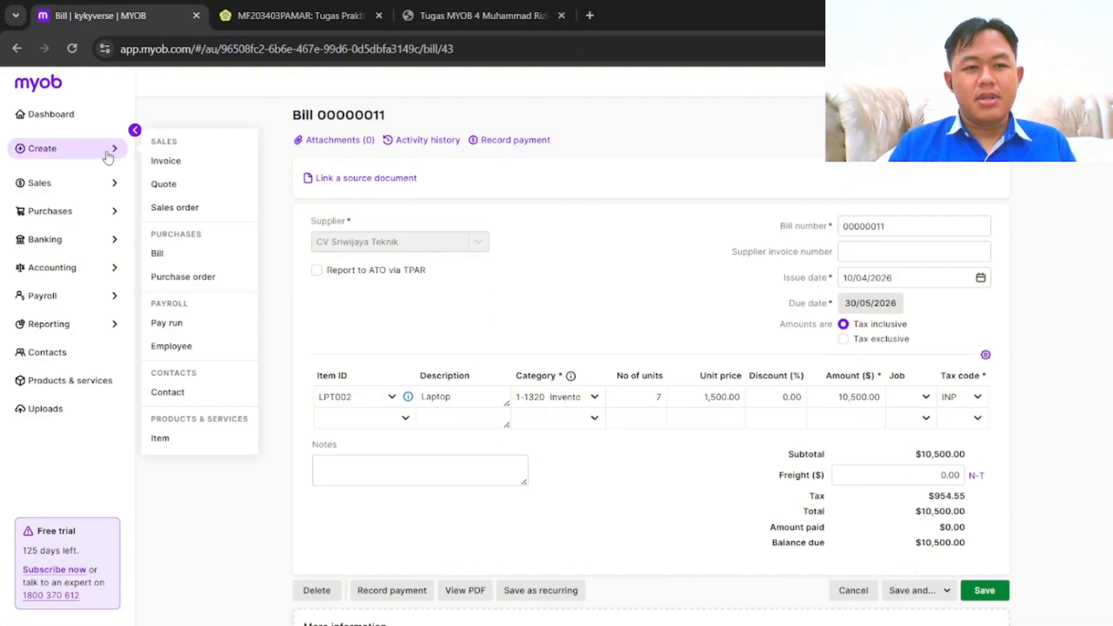
{"action": "left_click", "coordinate": [197, 259]}
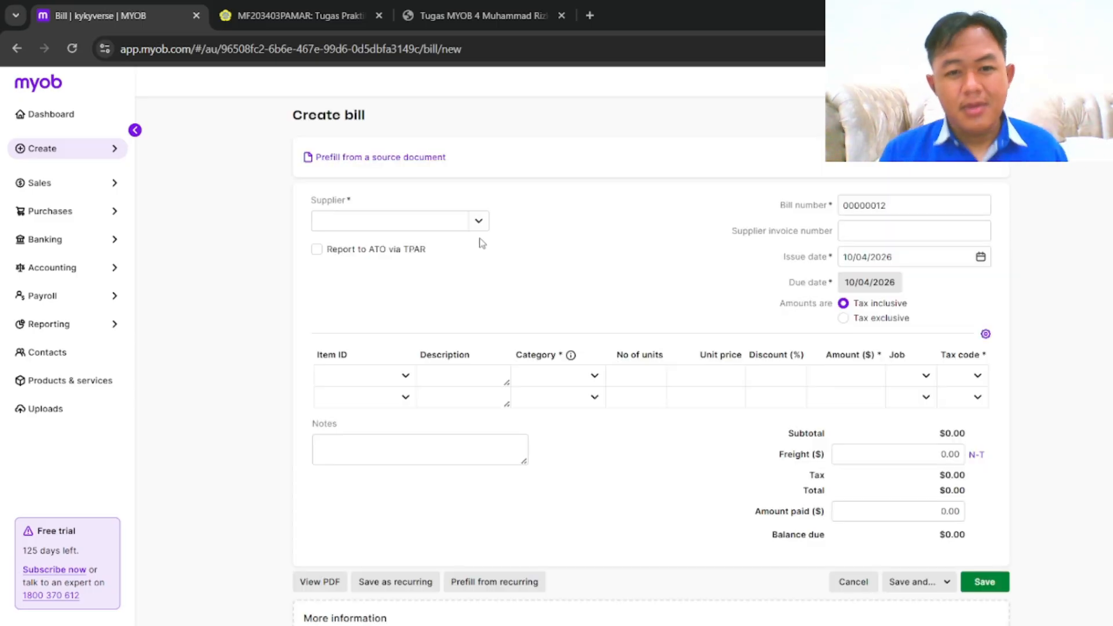
{"action": "left_click", "coordinate": [479, 221]}
{"action": "left_click", "coordinate": [437, 278]}
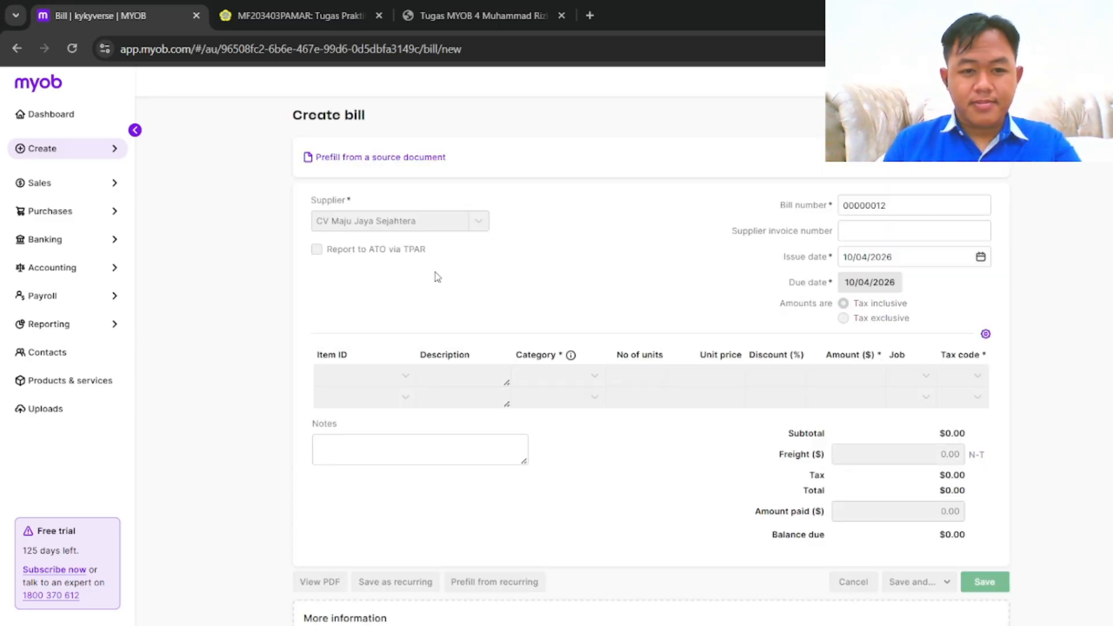
Add 7 units of Laptop item LPT002 to the CV Maju Jaya Sejahtera bill and set the issue date to 12/04/2026
{"action": "left_click", "coordinate": [406, 376]}
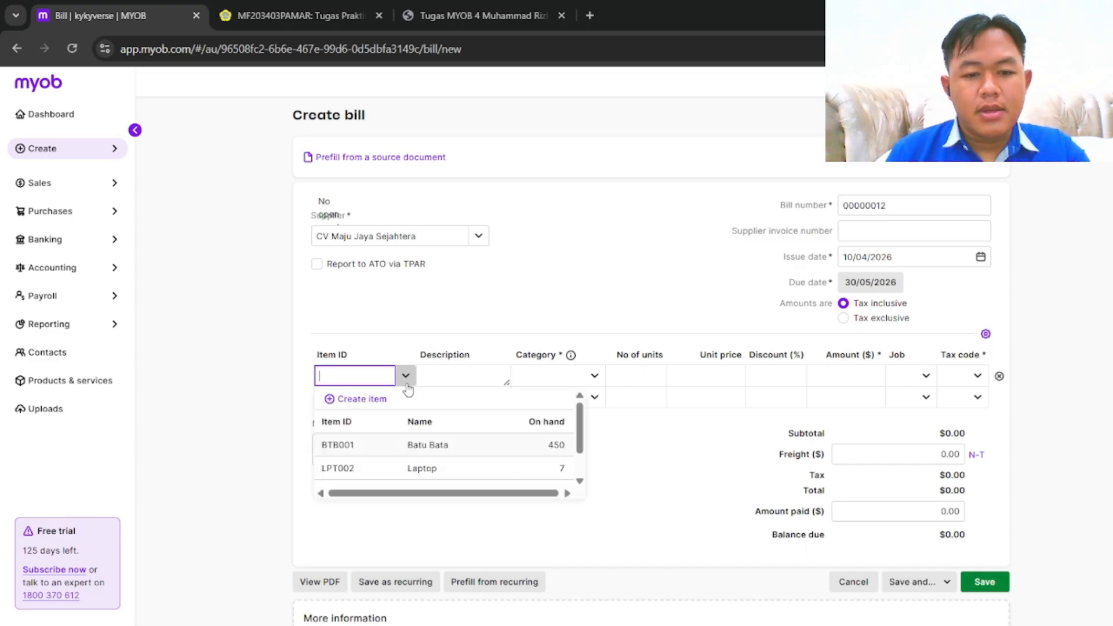
{"action": "left_click", "coordinate": [400, 467]}
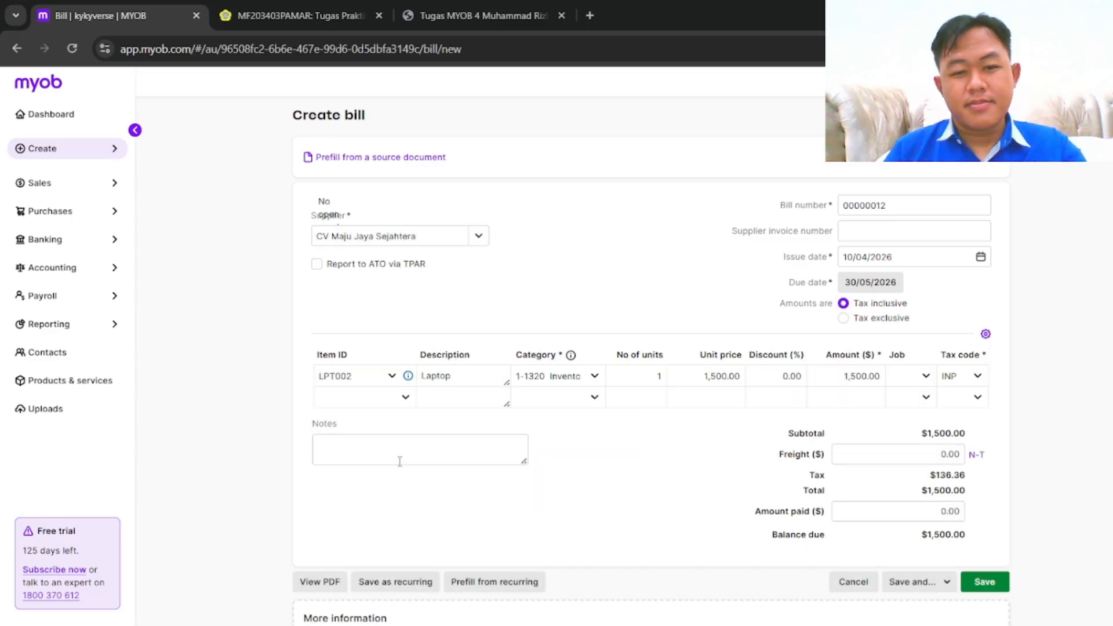
{"action": "left_click", "coordinate": [659, 376]}
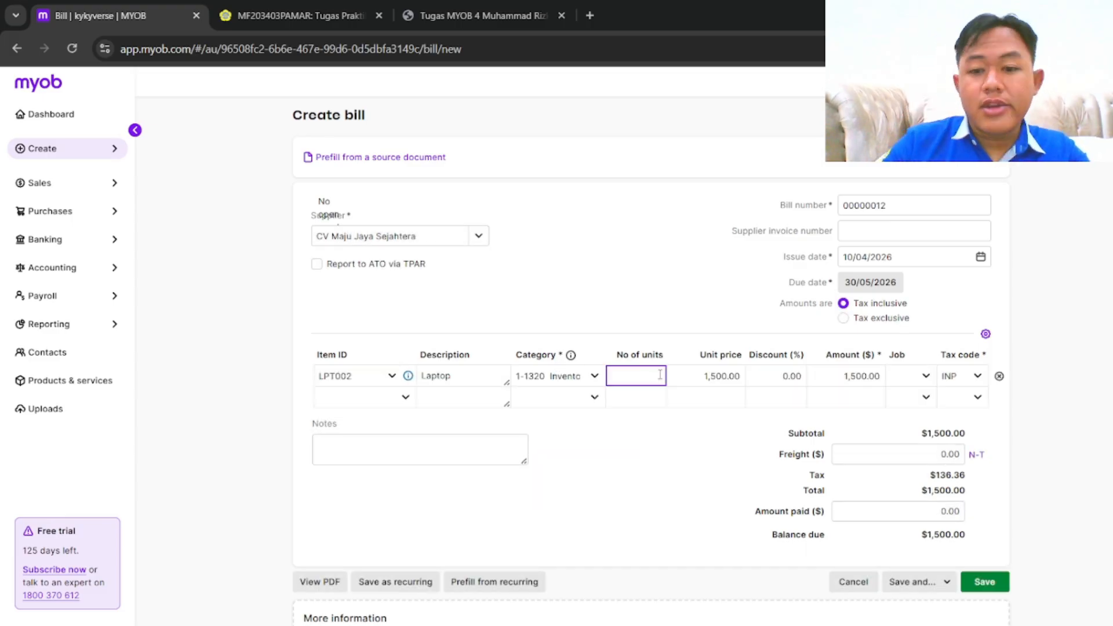
{"action": "type", "text": "7"}
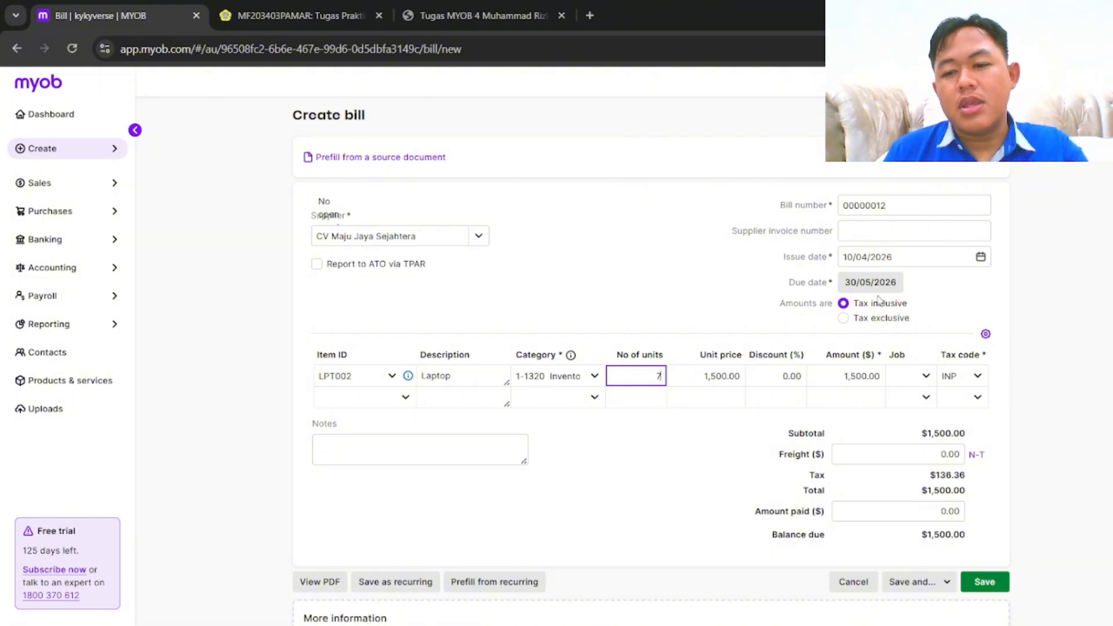
{"action": "left_click", "coordinate": [980, 257]}
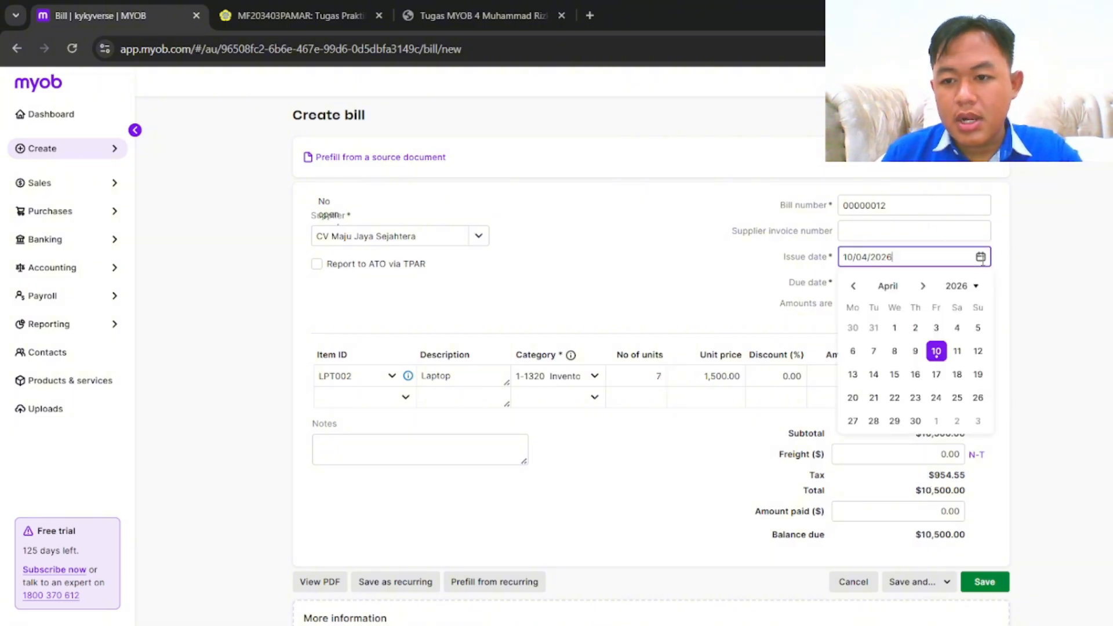
{"action": "left_click", "coordinate": [976, 351]}
{"action": "left_click", "coordinate": [566, 506]}
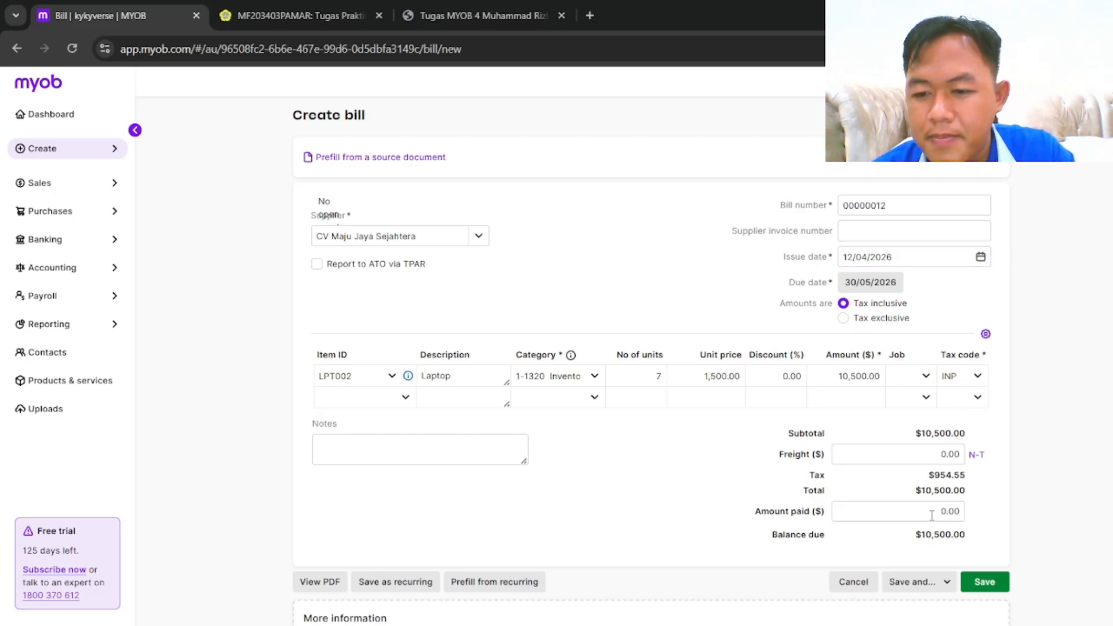
Enter 10,500.00 as the amount paid on the CV Maju Jaya Sejahtera bill and save it
{"action": "left_click_drag", "start_coordinate": [754, 512], "coordinate": [824, 515]}
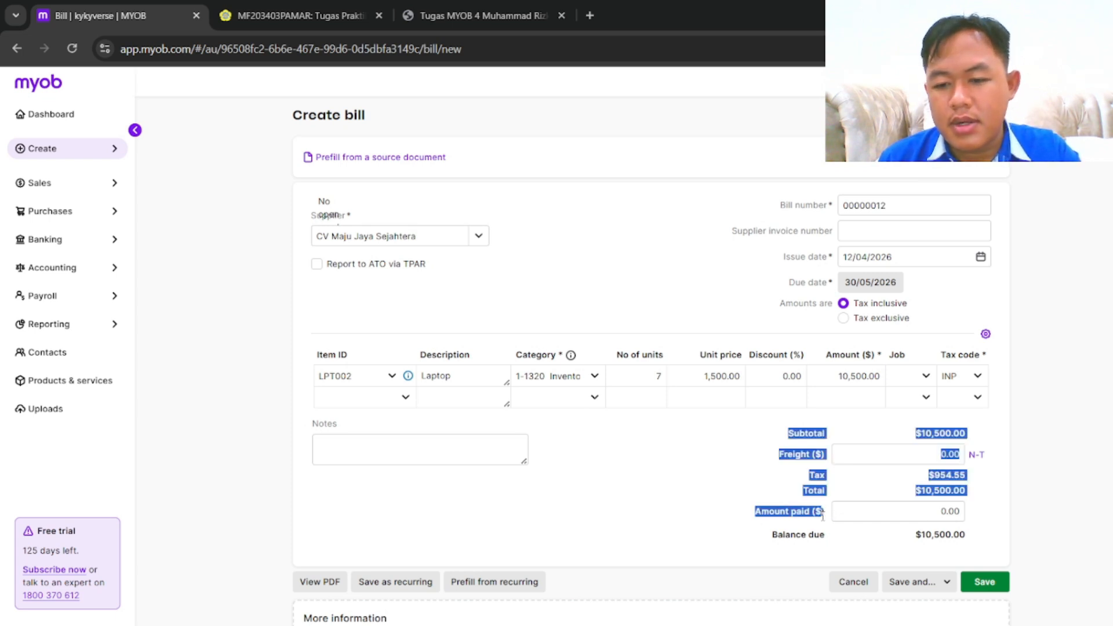
{"action": "left_click", "coordinate": [823, 515]}
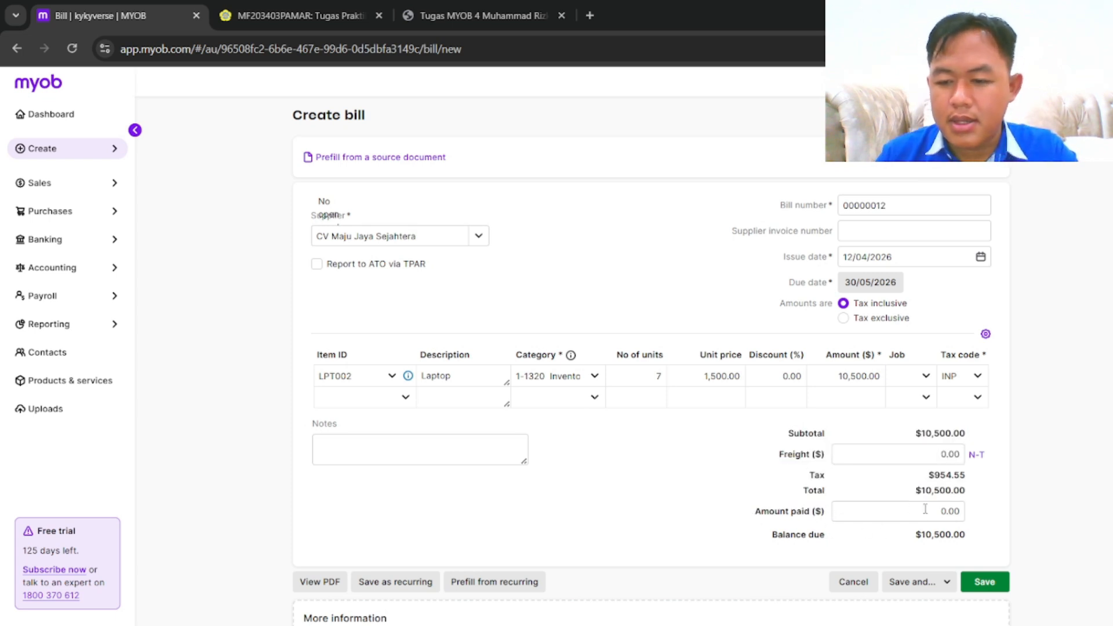
{"action": "left_click", "coordinate": [949, 513]}
{"action": "key", "text": "BackSpace"}
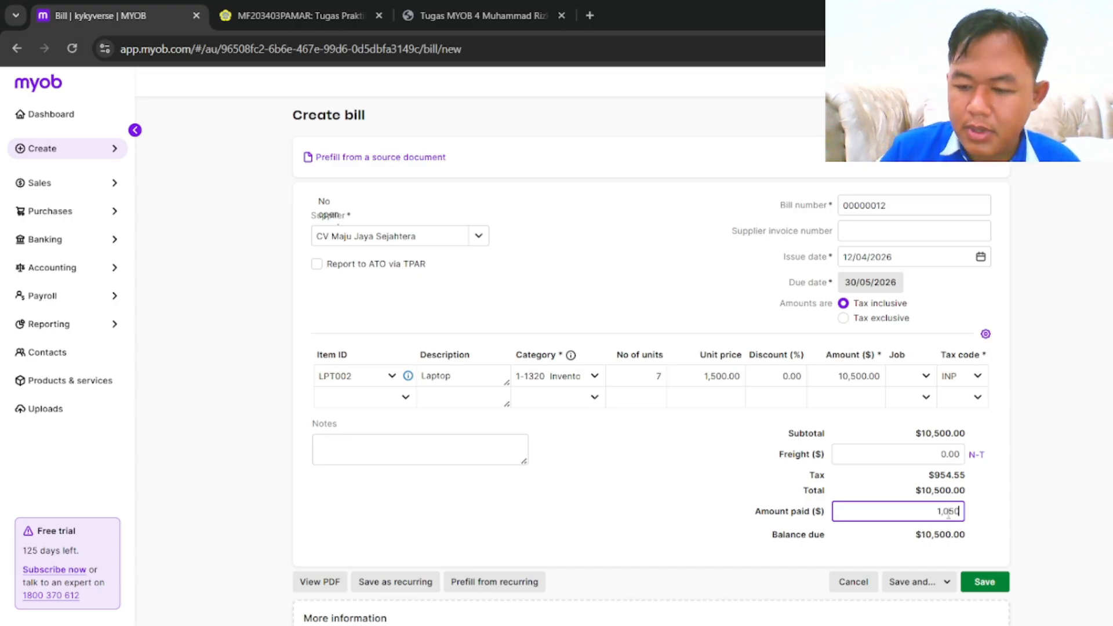
{"action": "left_click", "coordinate": [653, 485]}
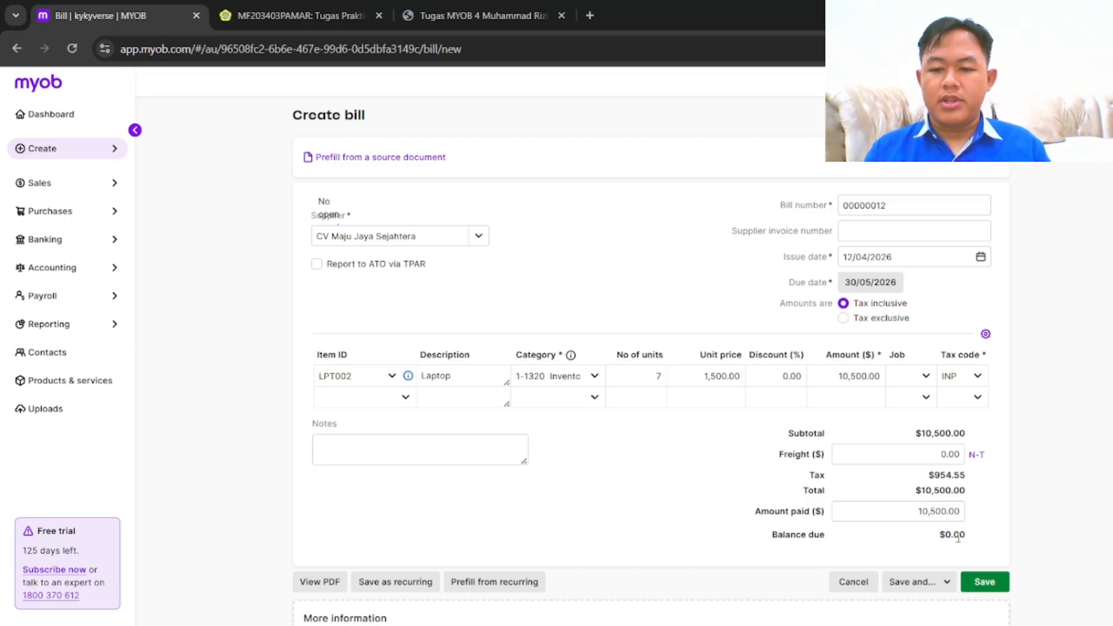
{"action": "left_click", "coordinate": [984, 581]}
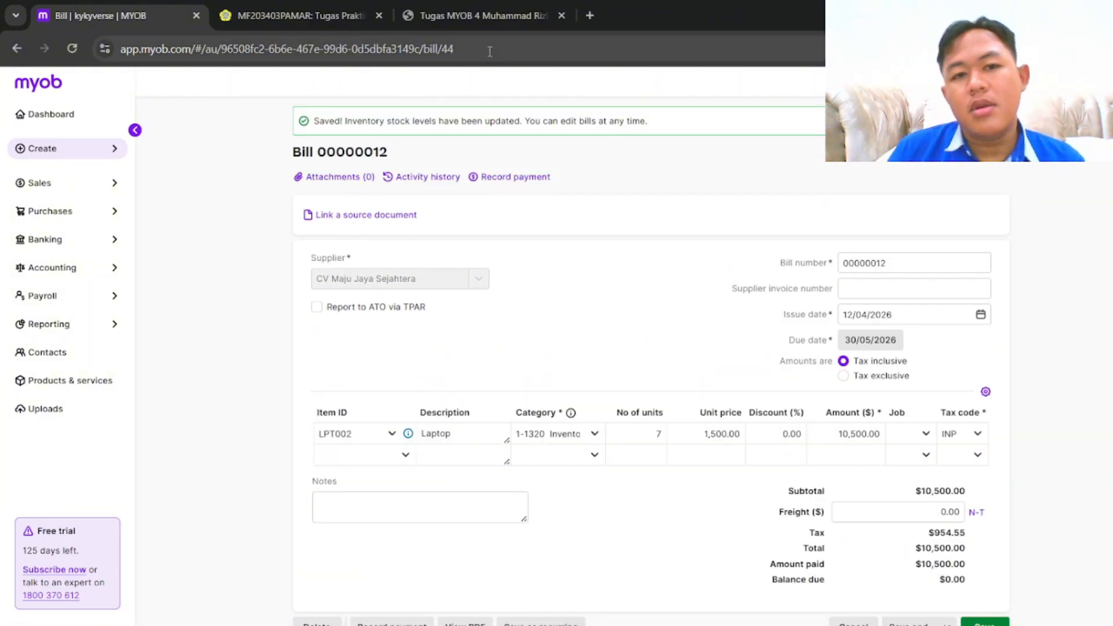
View the Diskon Pembelian section of the Tugas MYOB 4 report and return to MYOB
{"action": "left_click", "coordinate": [463, 22]}
{"action": "scroll", "coordinate": [571, 232], "scroll_direction": "down", "scroll_amount": 8}
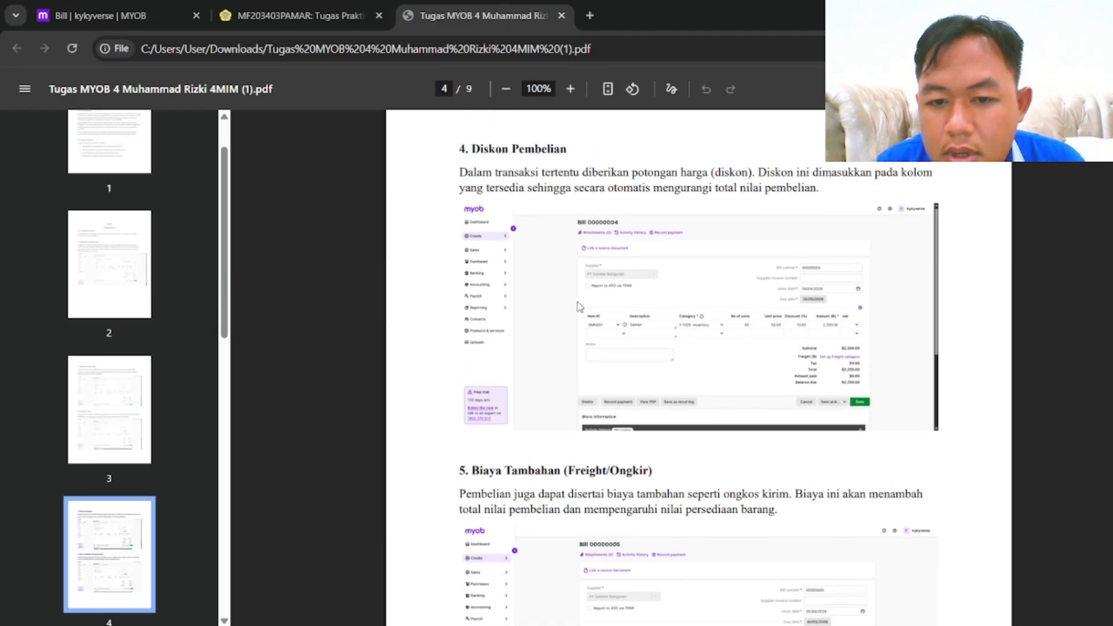
{"action": "left_click", "coordinate": [101, 17]}
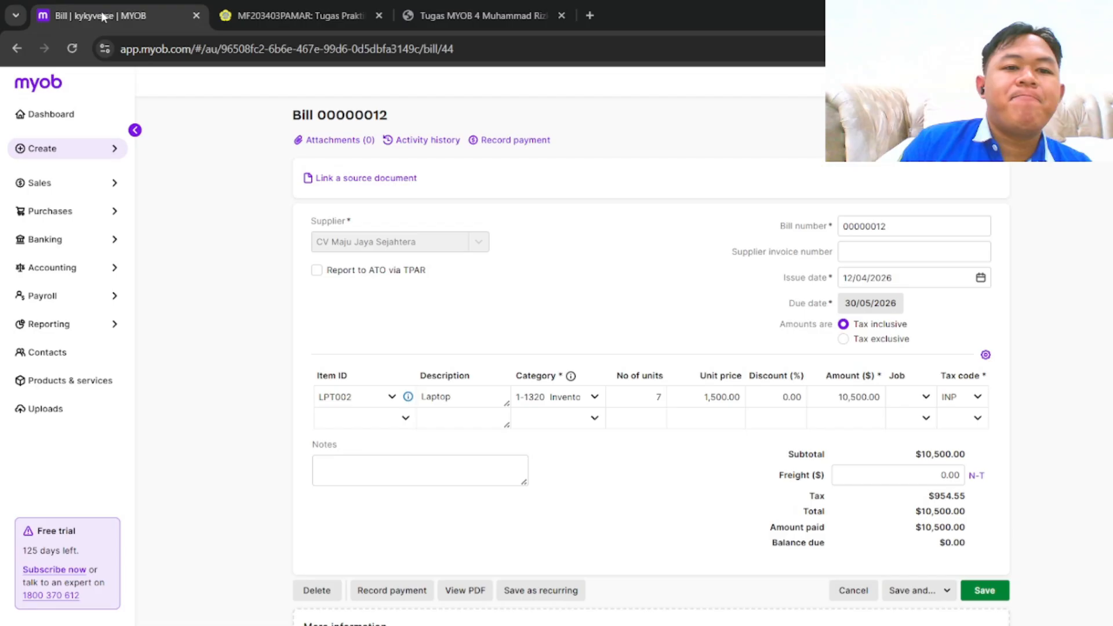
Start a new bill from the bills list and select PT Graha Indah Properti as the supplier
{"action": "left_click", "coordinate": [99, 216]}
{"action": "left_click", "coordinate": [154, 212]}
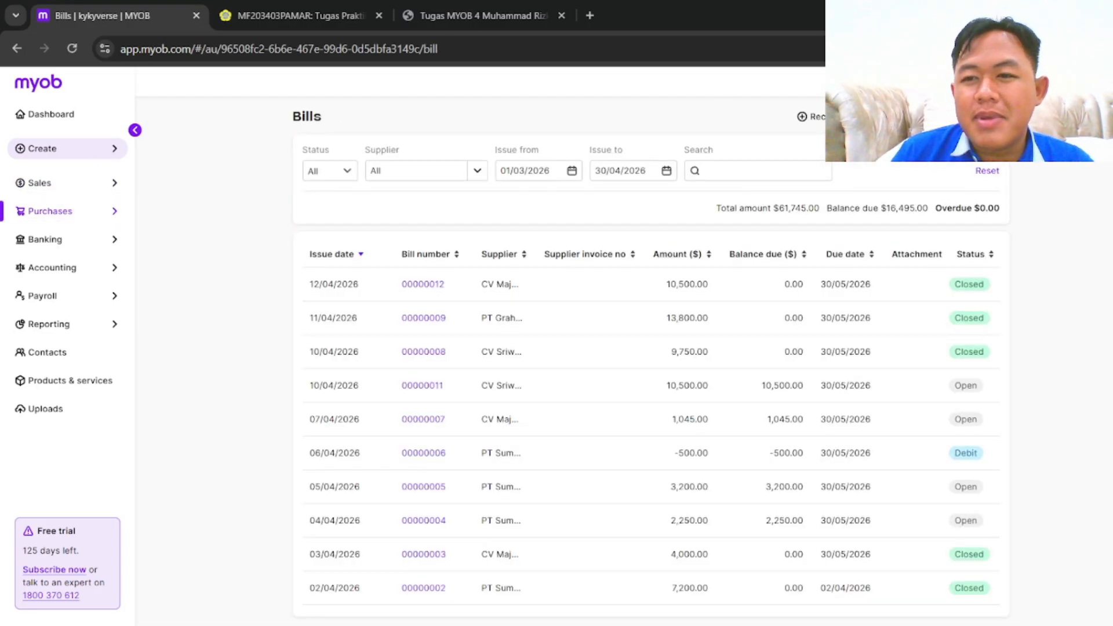
{"action": "left_click", "coordinate": [811, 116]}
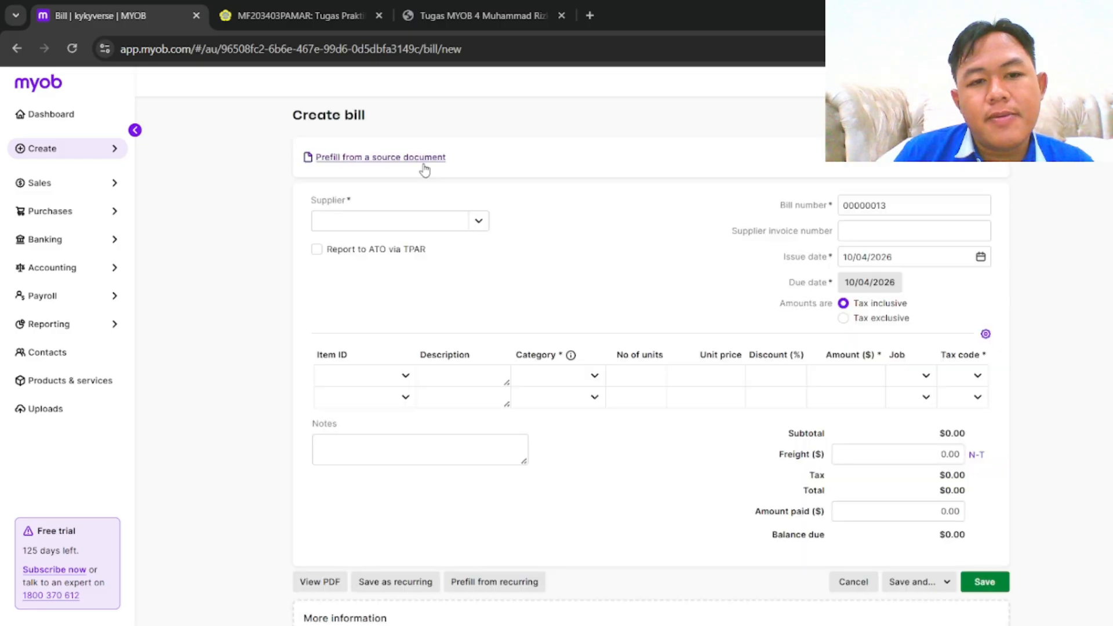
{"action": "left_click", "coordinate": [478, 220]}
{"action": "left_click", "coordinate": [397, 313]}
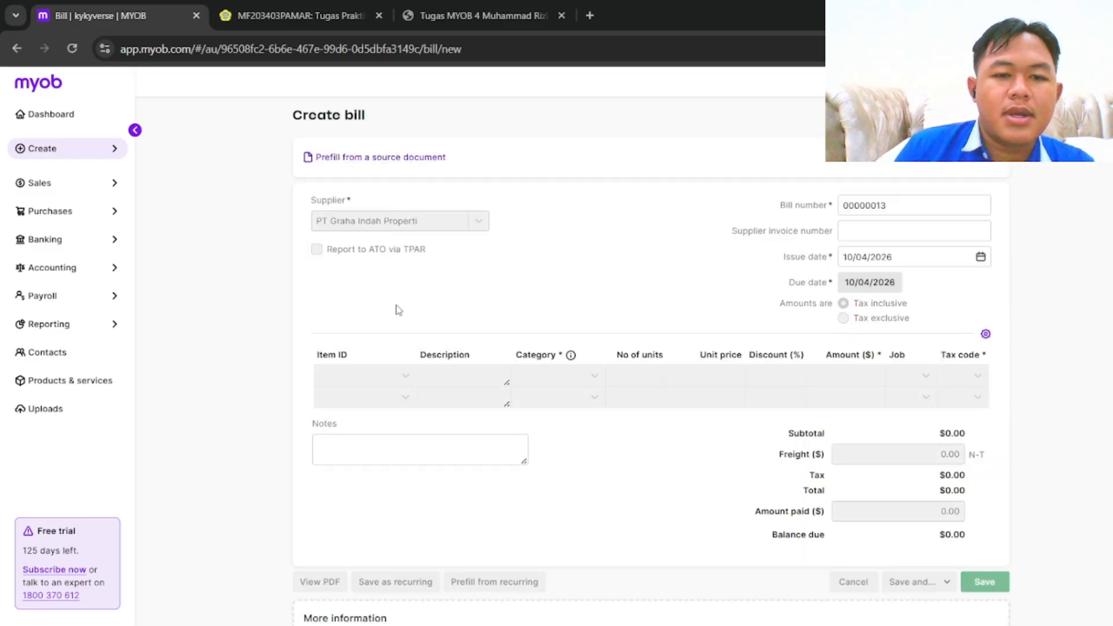
Add the Pasir item PSR001 with 100 units to the PT Graha Indah Properti bill
{"action": "left_click", "coordinate": [406, 375]}
{"action": "scroll", "coordinate": [404, 447], "scroll_direction": "down", "scroll_amount": 1}
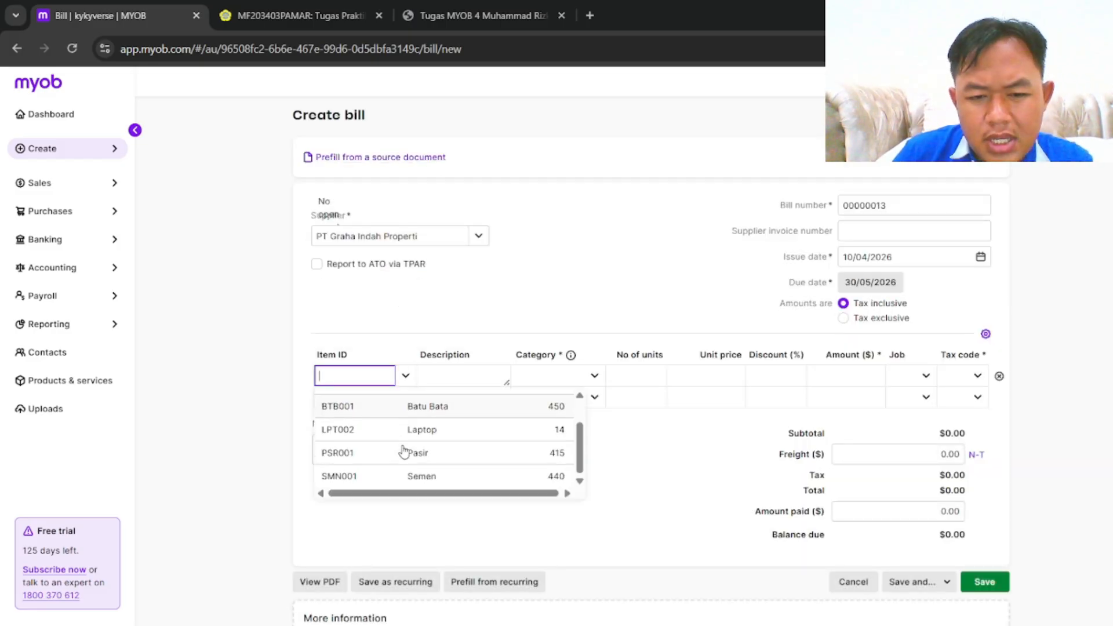
{"action": "left_click", "coordinate": [405, 450]}
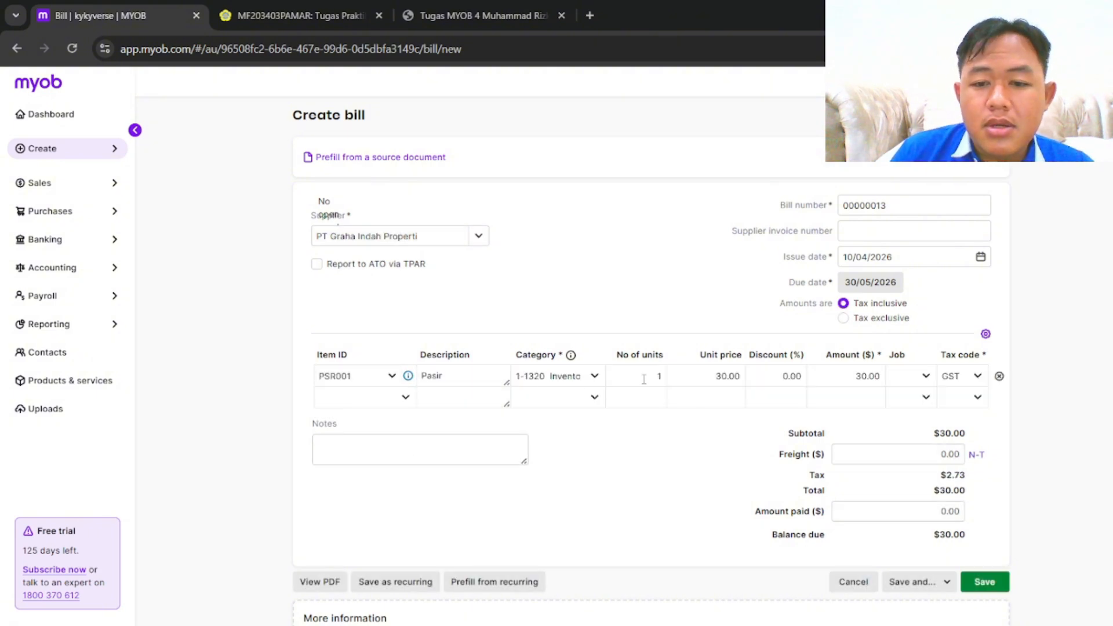
{"action": "left_click", "coordinate": [644, 380]}
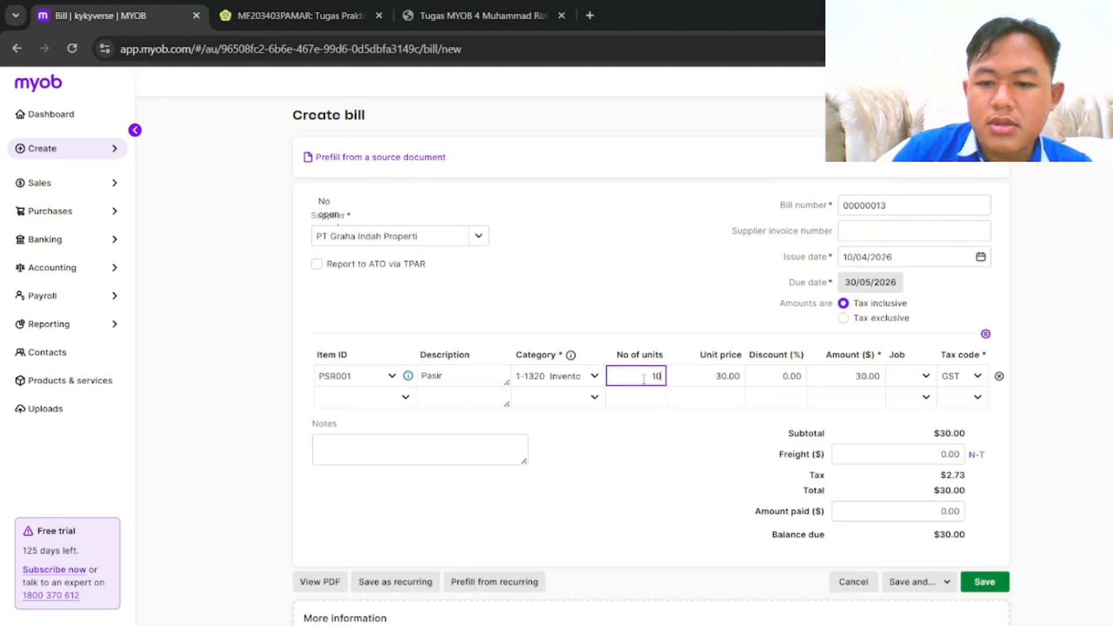
{"action": "left_click", "coordinate": [687, 463]}
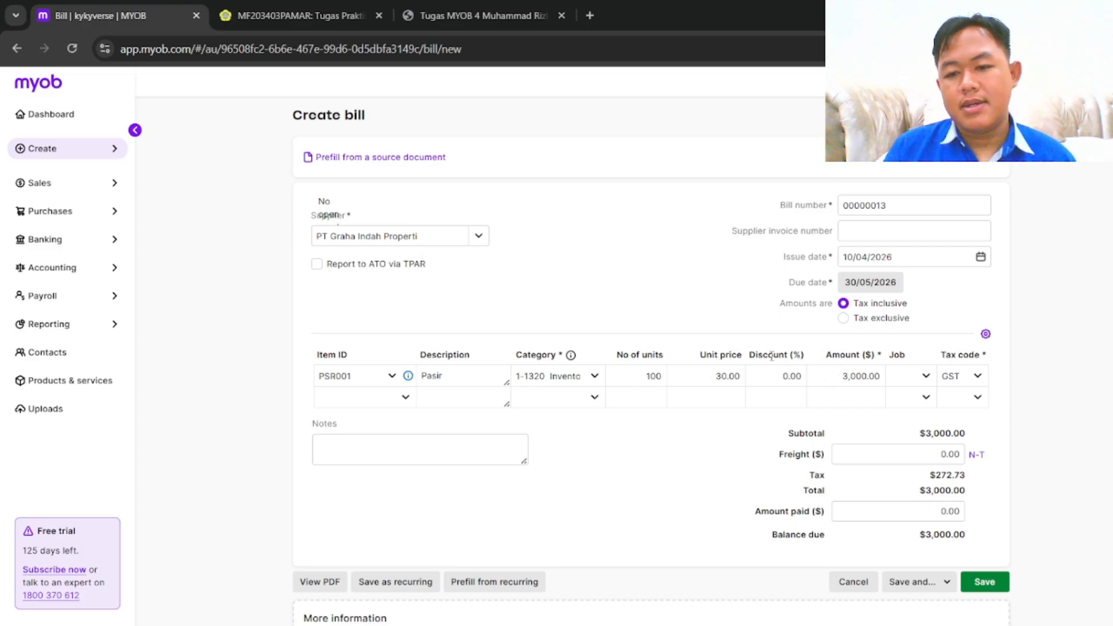
Apply a 15% discount to the Pasir line, then clear it again
{"action": "left_click", "coordinate": [802, 375]}
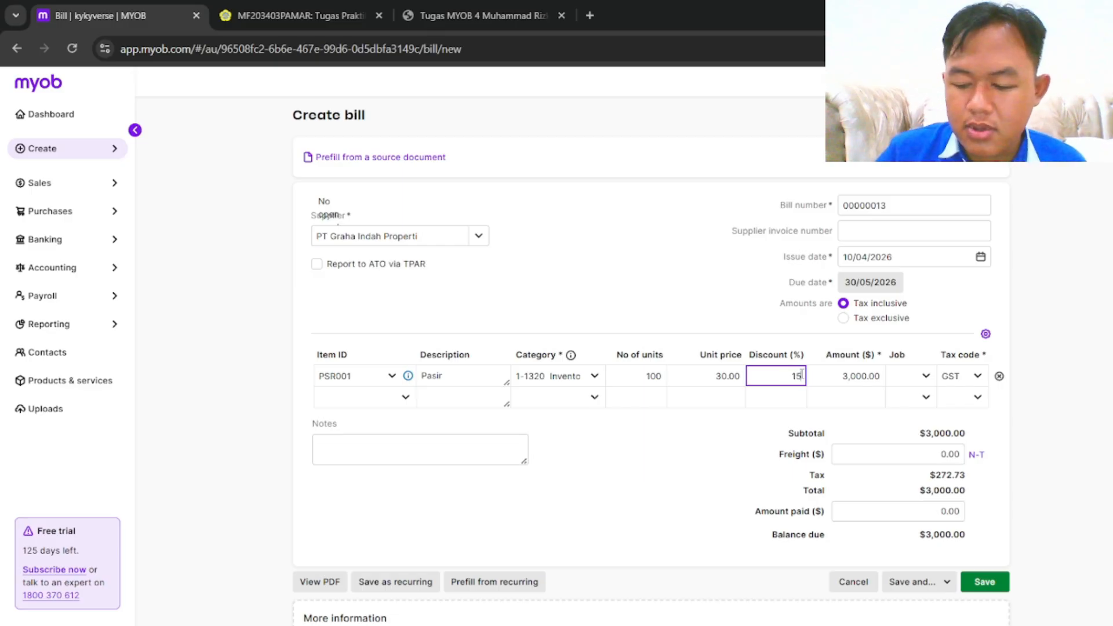
{"action": "left_click", "coordinate": [691, 486]}
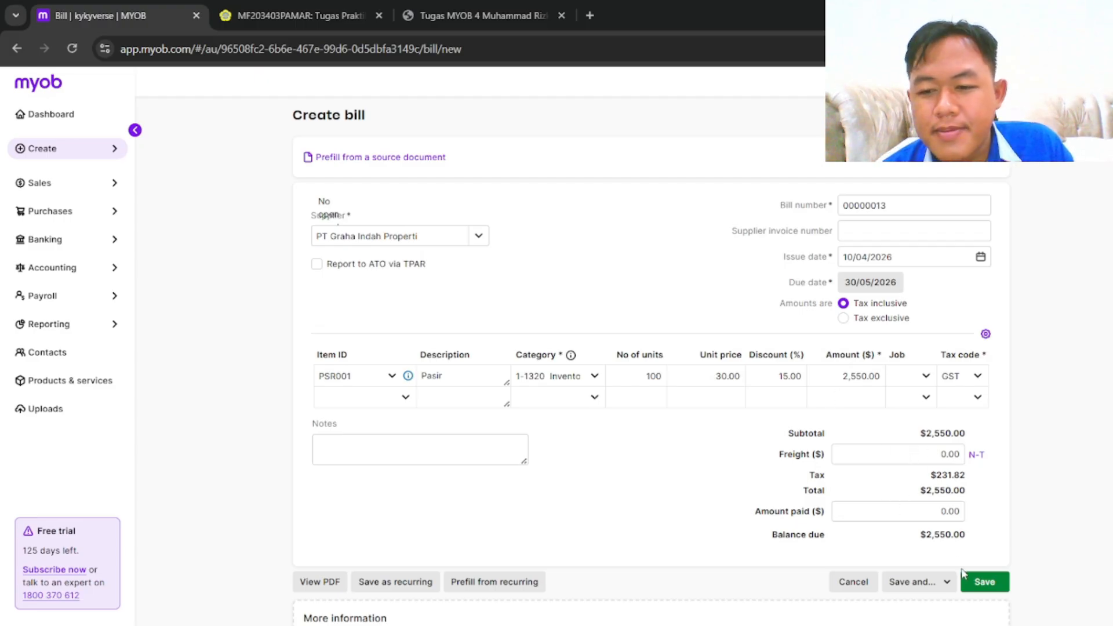
{"action": "left_click", "coordinate": [801, 378]}
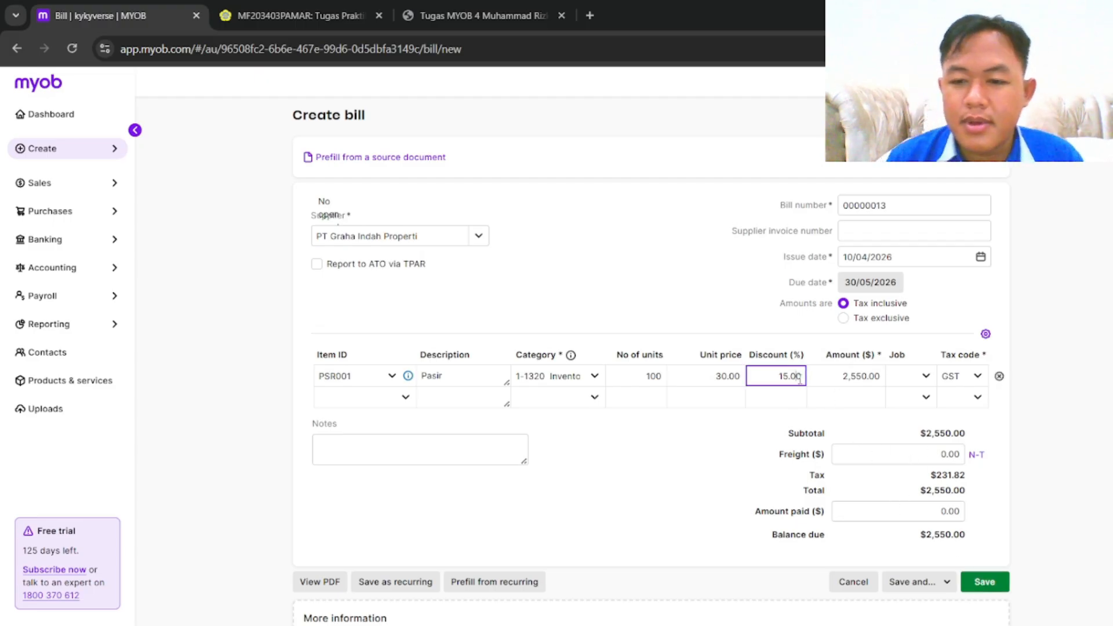
{"action": "key", "text": "BackSpace"}
{"action": "left_click", "coordinate": [709, 507]}
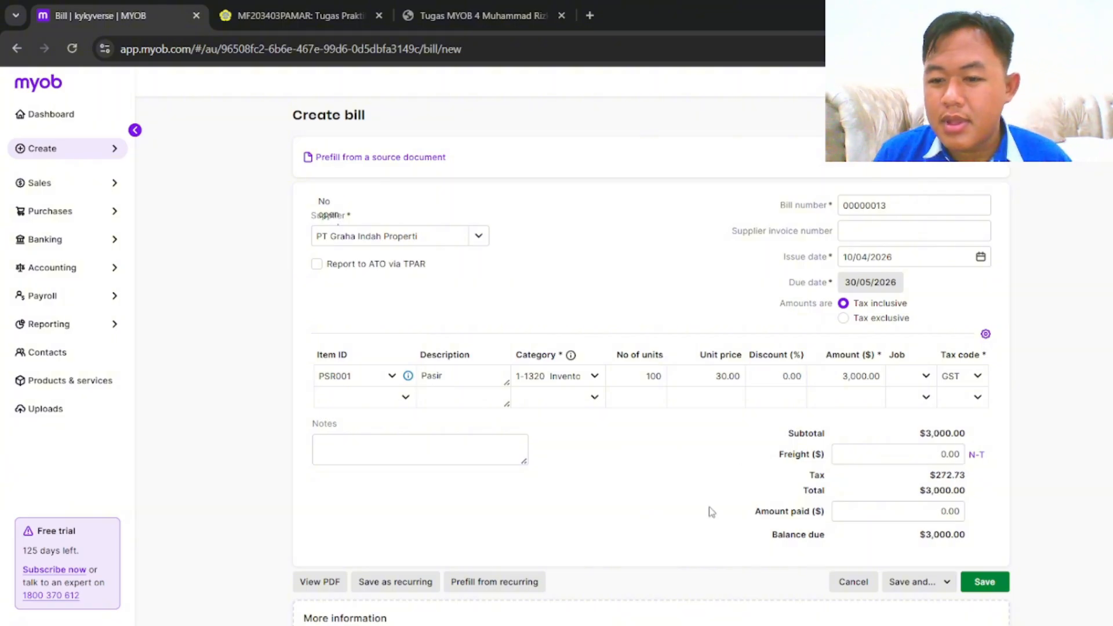
Set the Pasir line's discount to 15% and save the PT Graha Indah Properti bill
{"action": "double_click", "coordinate": [789, 377]}
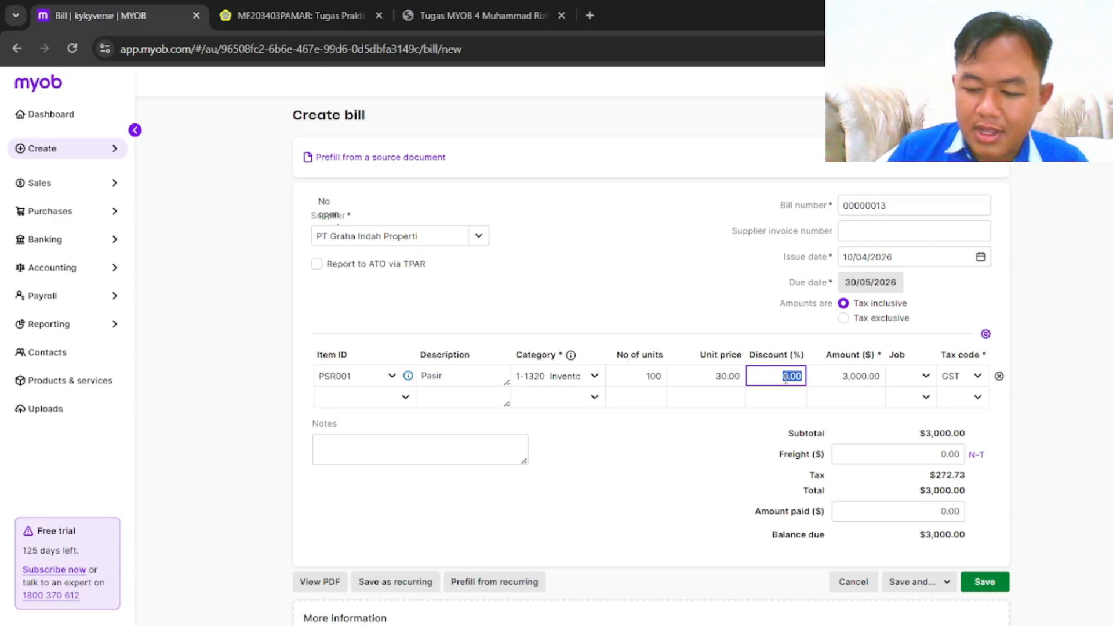
{"action": "type", "text": "15"}
{"action": "left_click", "coordinate": [711, 469]}
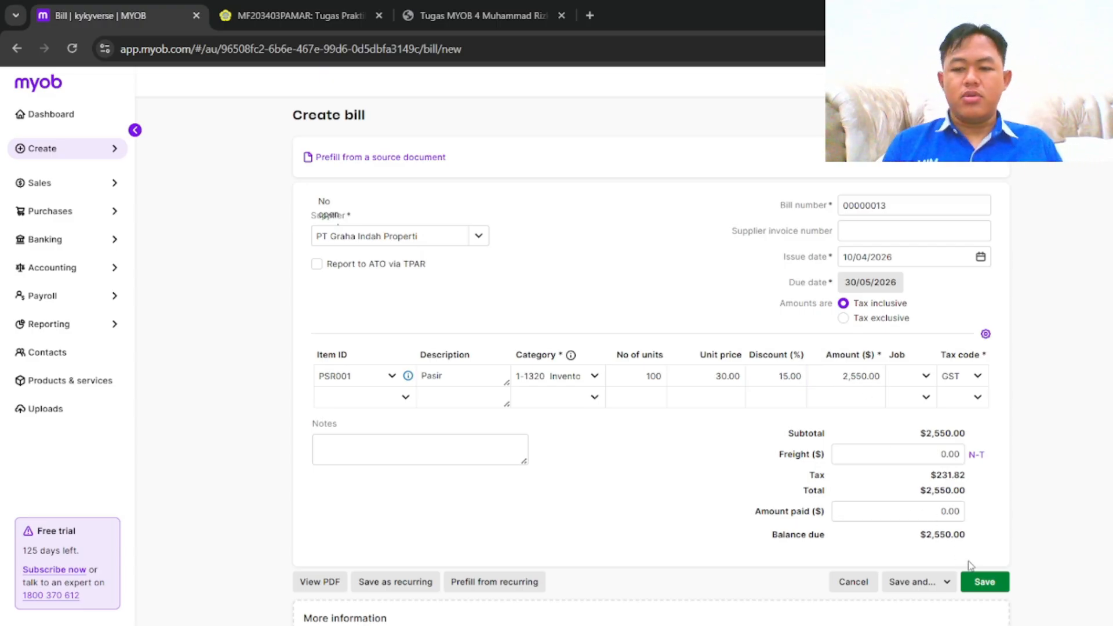
{"action": "left_click", "coordinate": [988, 582]}
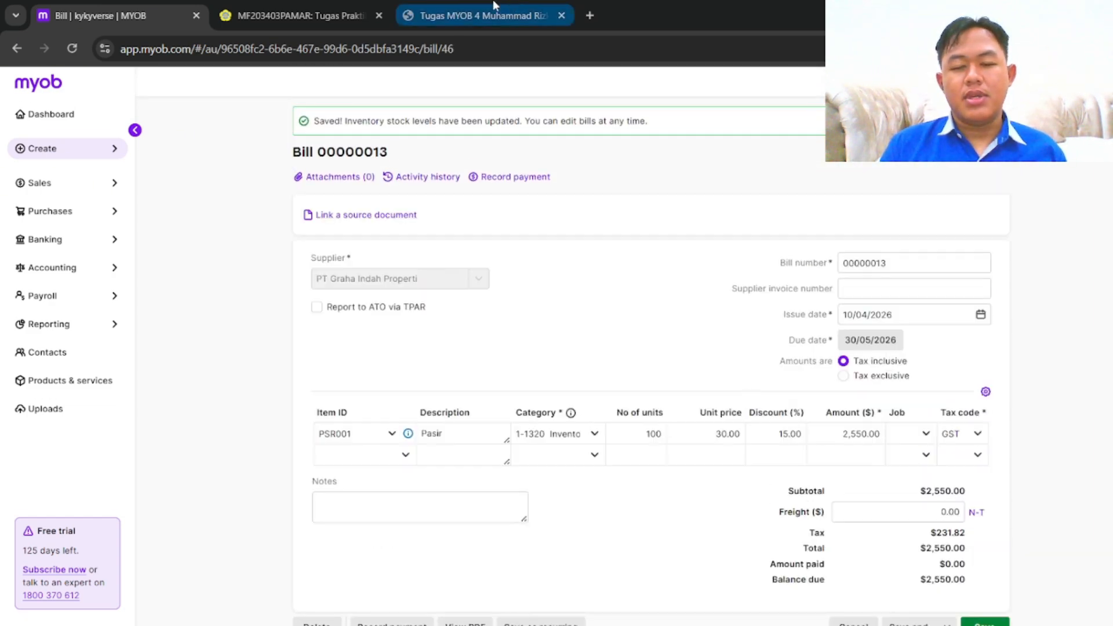
View the Biaya Tambahan (Freight/Ongkir) section of the Tugas MYOB 4 report and return to MYOB
{"action": "left_click", "coordinate": [495, 6]}
{"action": "scroll", "coordinate": [539, 401], "scroll_direction": "down", "scroll_amount": 2}
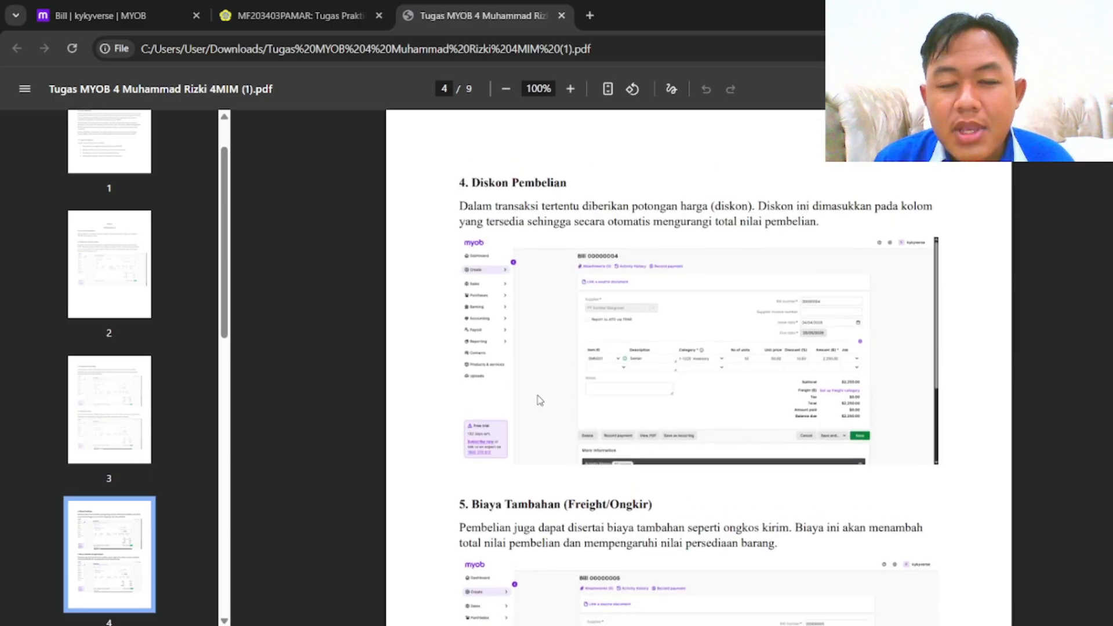
{"action": "scroll", "coordinate": [540, 401], "scroll_direction": "down", "scroll_amount": 5}
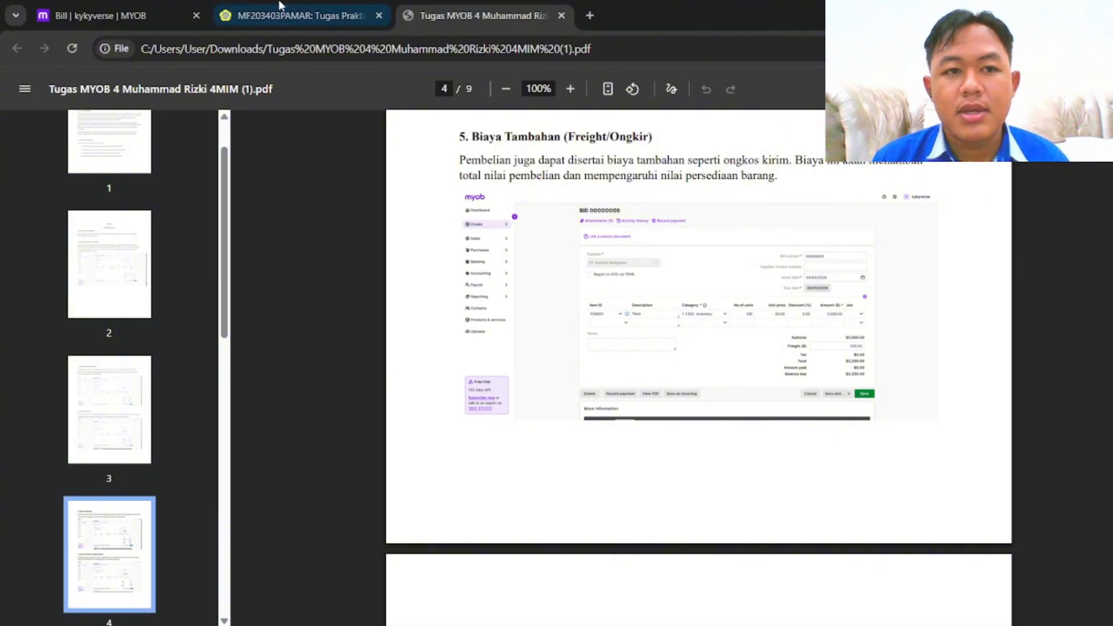
{"action": "left_click", "coordinate": [120, 8]}
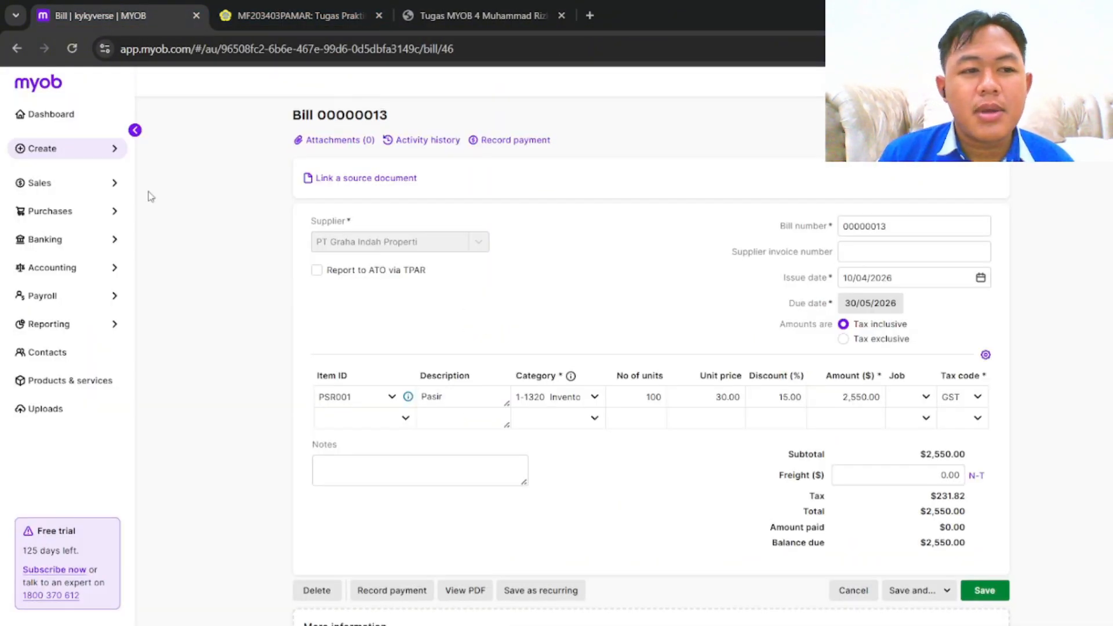
Create another new bill and select PT Sumber Bangunan as the supplier
{"action": "left_click", "coordinate": [102, 151]}
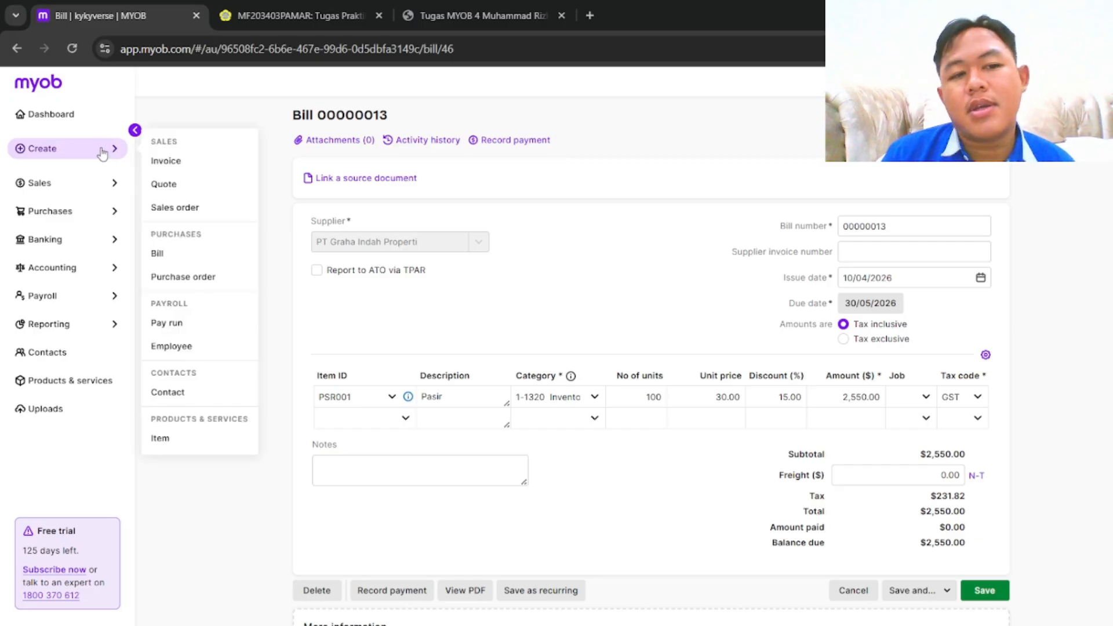
{"action": "left_click", "coordinate": [157, 253]}
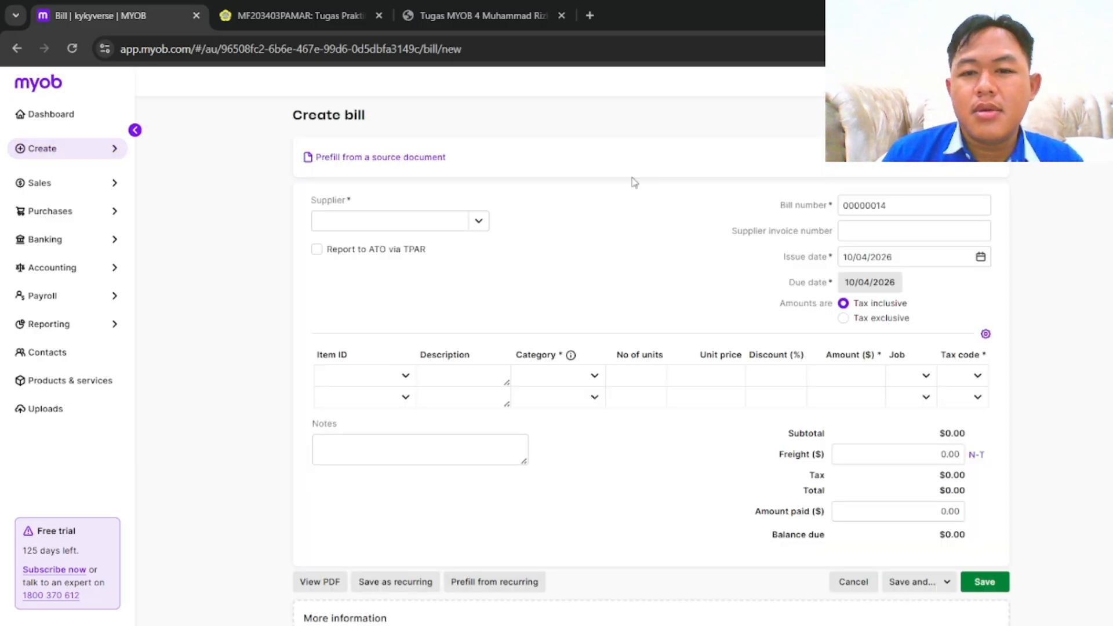
{"action": "left_click", "coordinate": [479, 220]}
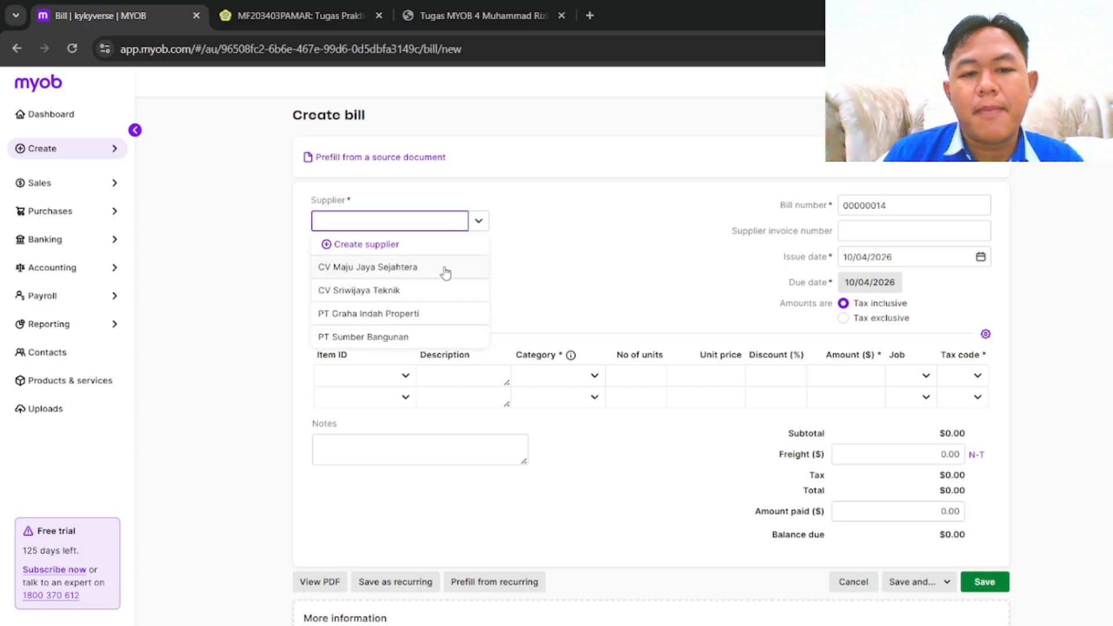
{"action": "left_click", "coordinate": [428, 334]}
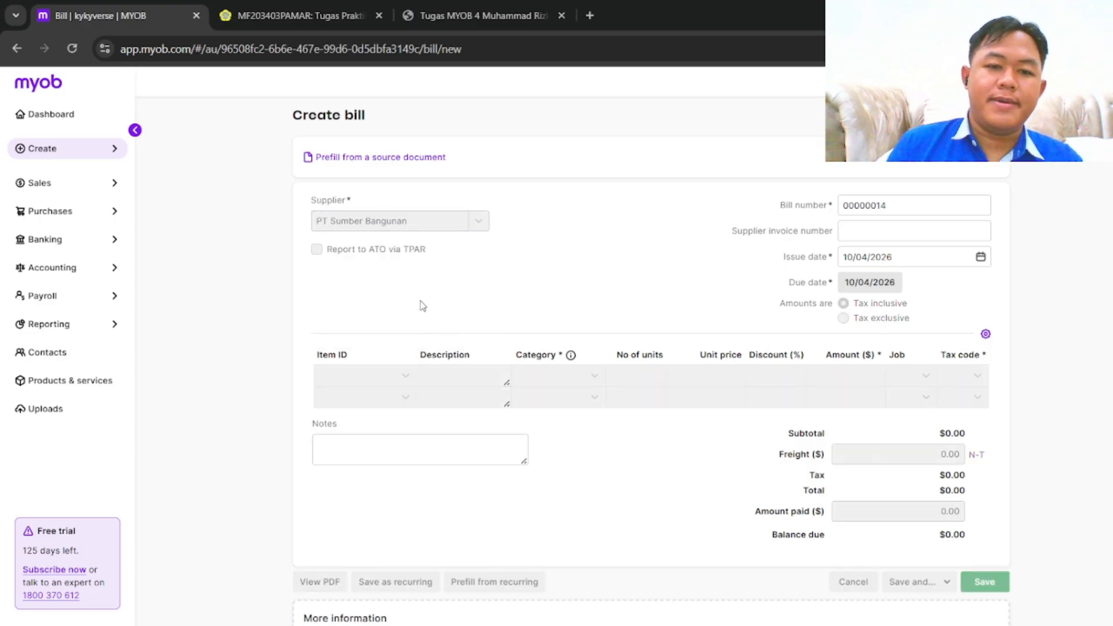
Add item BTB001 (Batu Bata) to the bill with 500 units
{"action": "left_click", "coordinate": [404, 372]}
{"action": "left_click", "coordinate": [412, 451]}
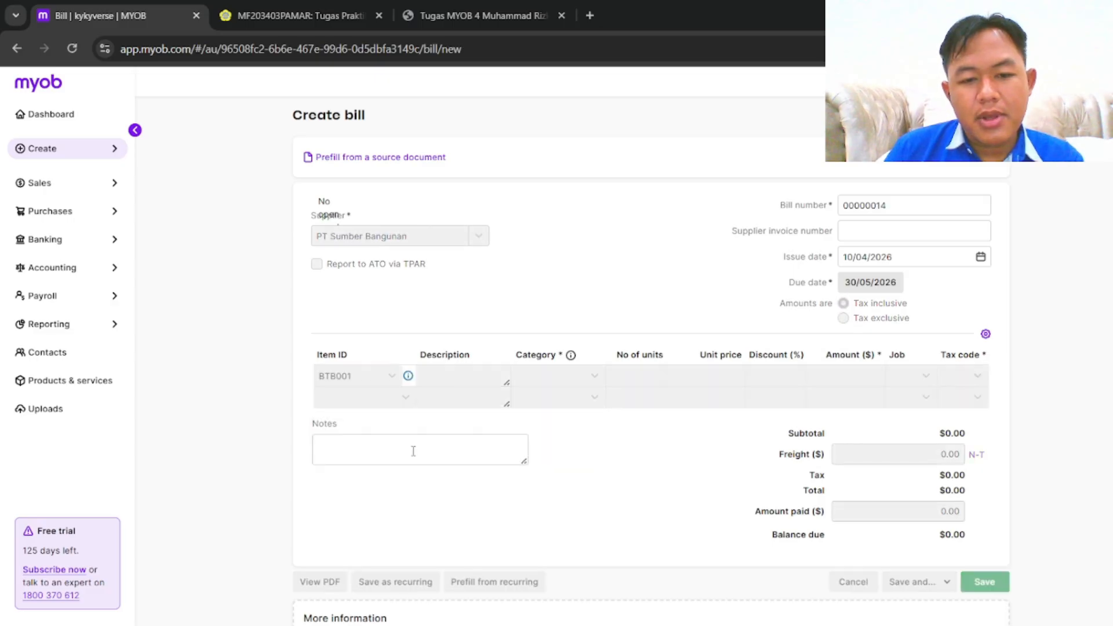
{"action": "left_click", "coordinate": [660, 375]}
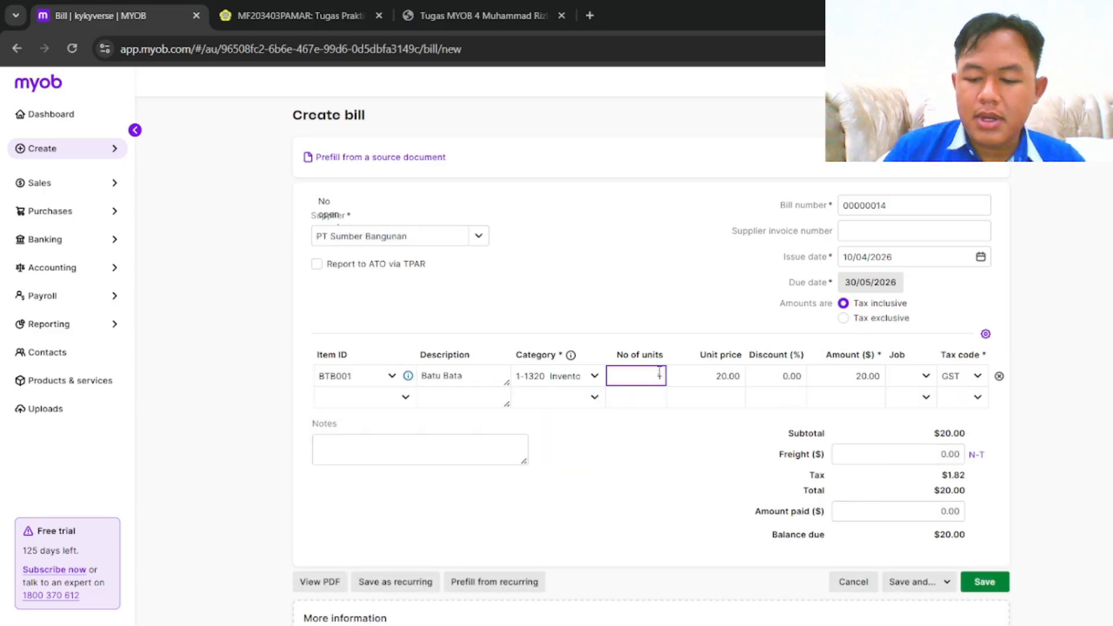
{"action": "type", "text": "500"}
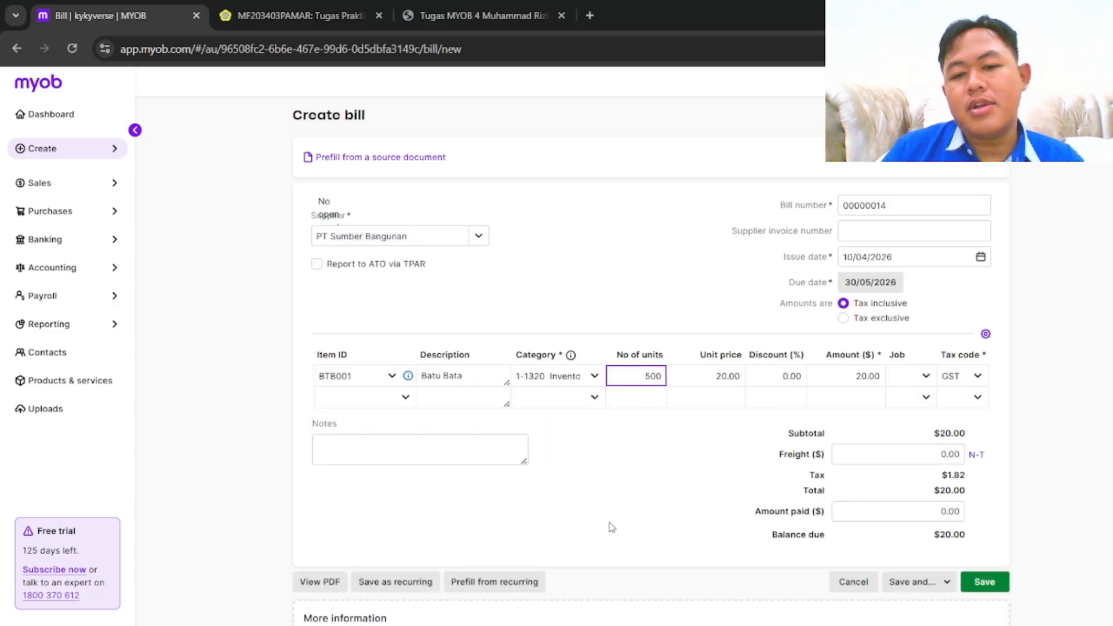
{"action": "left_click", "coordinate": [613, 528]}
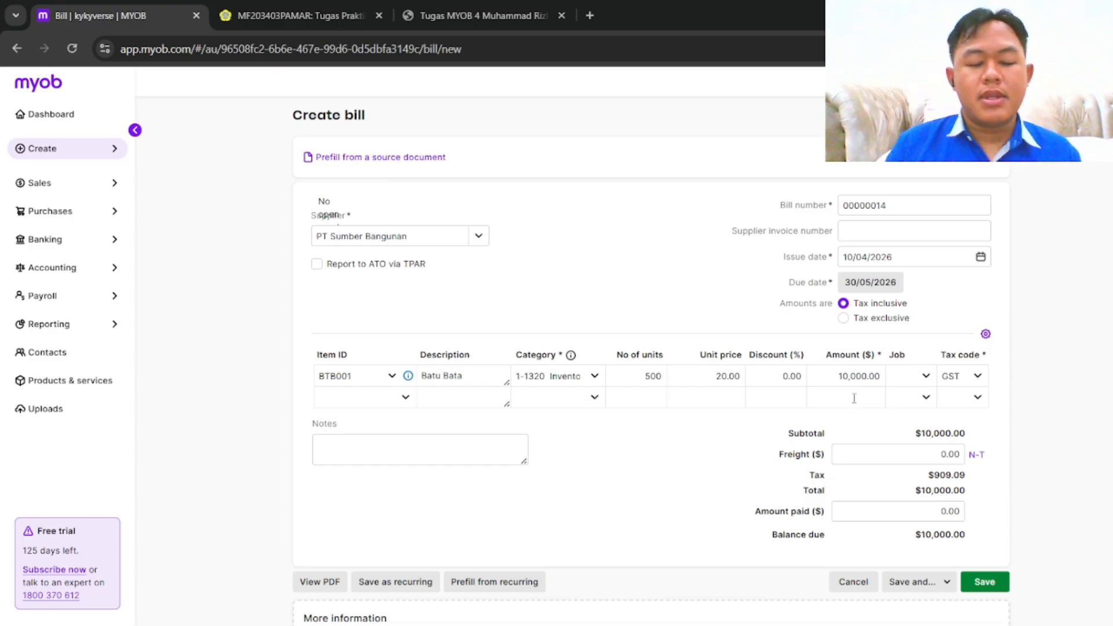
Check the freight example in the Tugas MYOB 4 report, then set the bill's freight to $100 and save it
{"action": "left_click", "coordinate": [424, 6]}
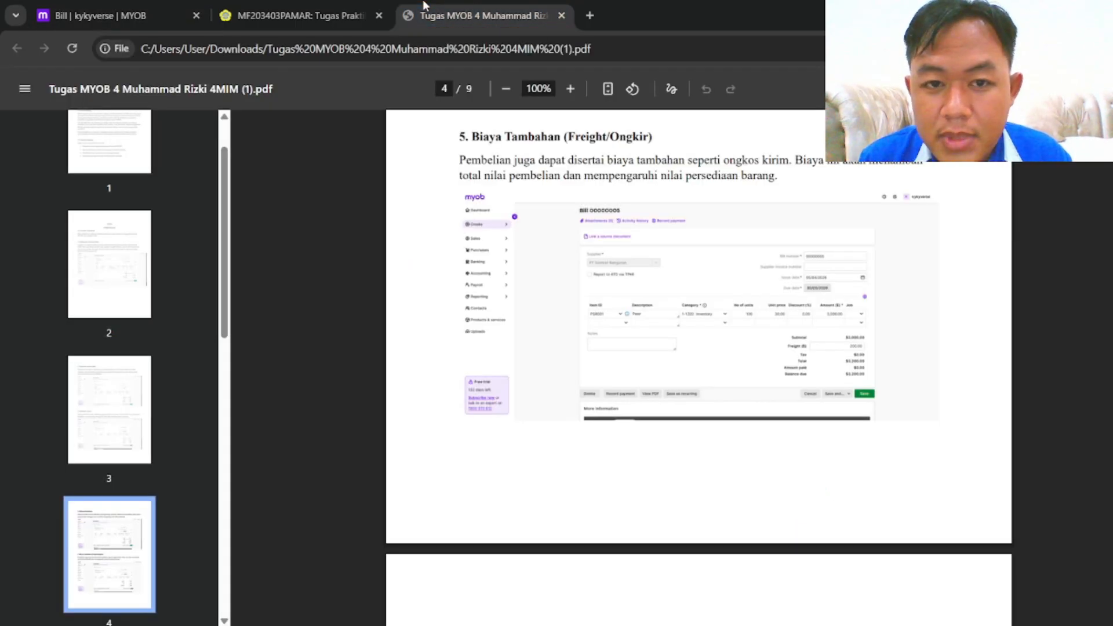
{"action": "left_click", "coordinate": [155, 13]}
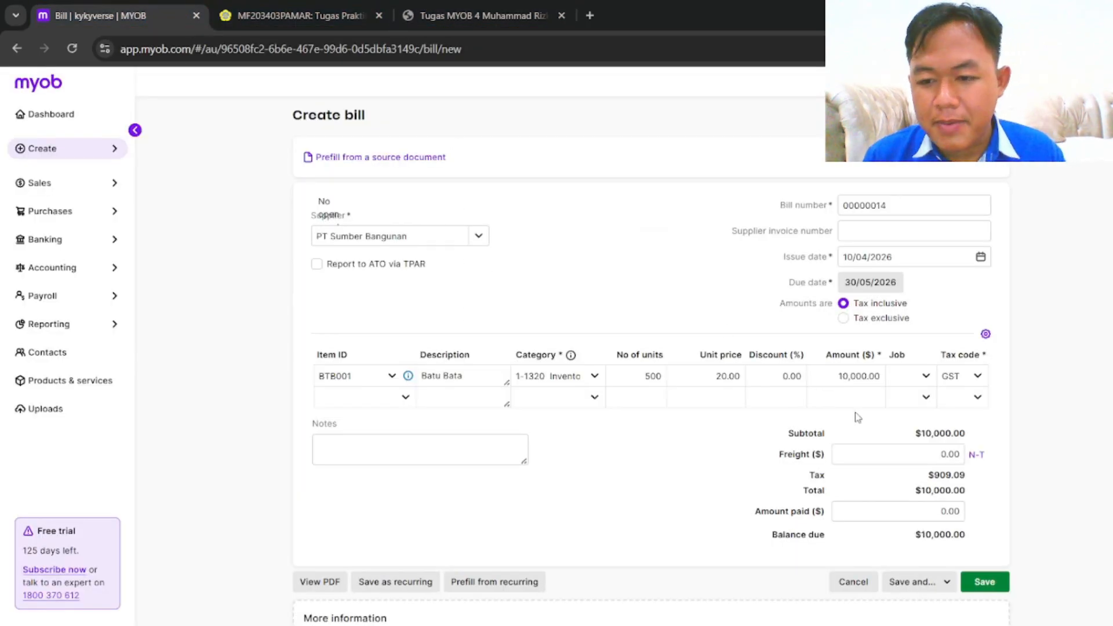
{"action": "left_click", "coordinate": [884, 455]}
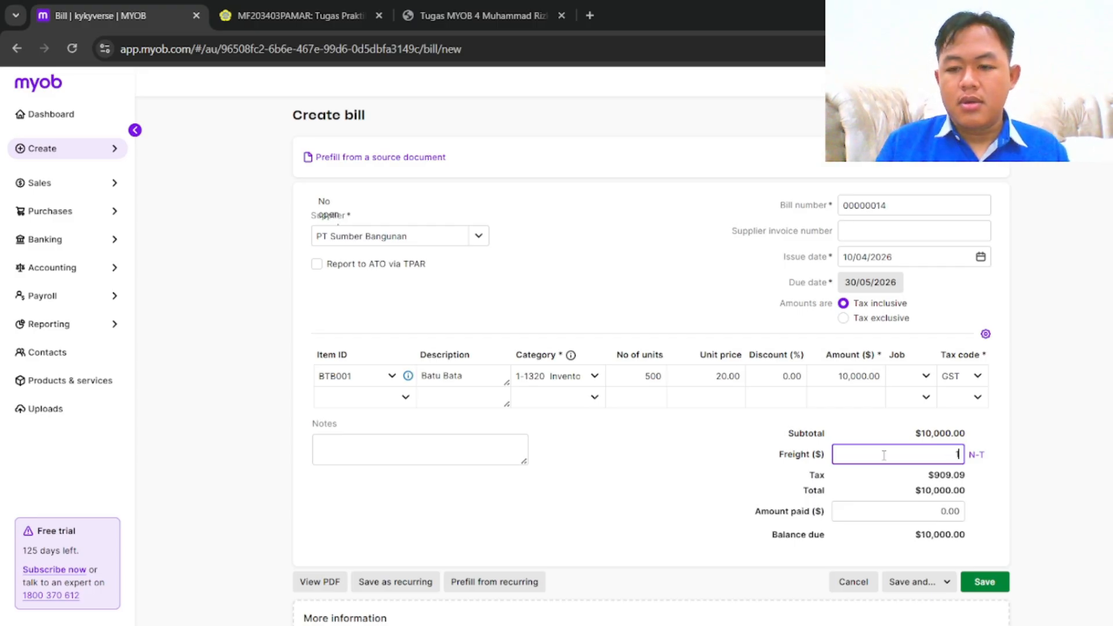
{"action": "left_click", "coordinate": [725, 466]}
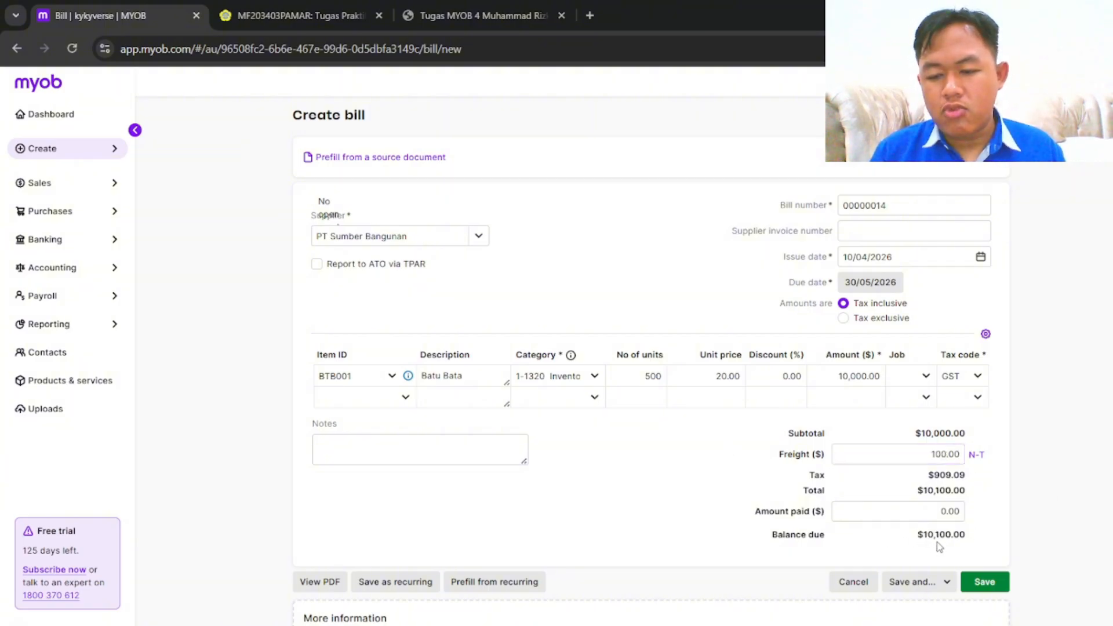
{"action": "left_click", "coordinate": [991, 588]}
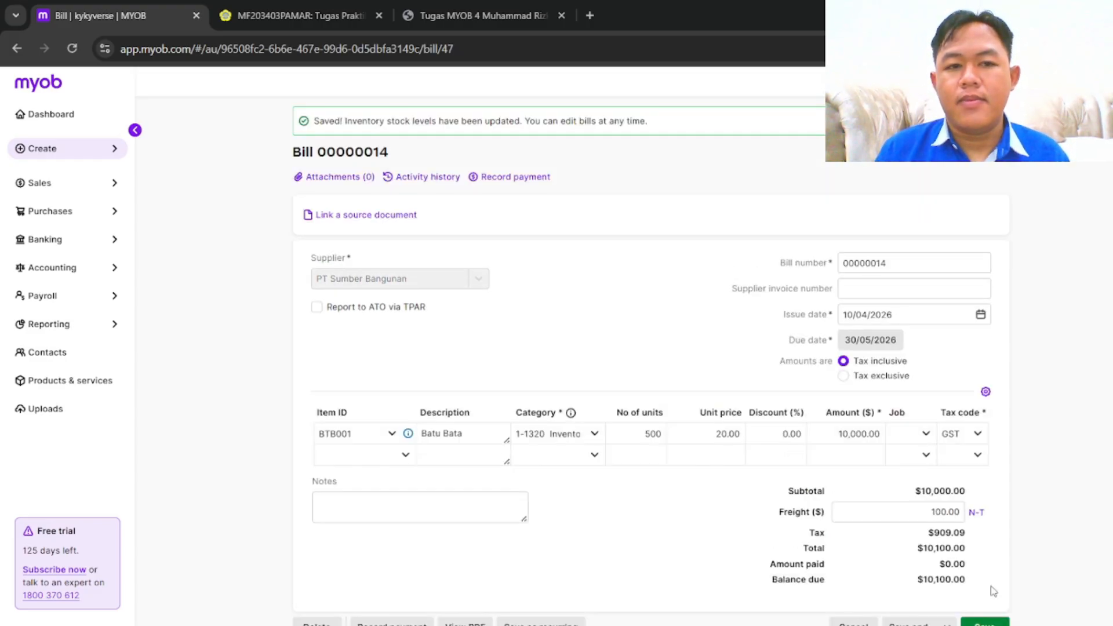
View the Retur Pembelian section of the Tugas MYOB 4 report and return to MYOB's bills list
{"action": "left_click", "coordinate": [498, 15]}
{"action": "scroll", "coordinate": [563, 280], "scroll_direction": "down", "scroll_amount": 2}
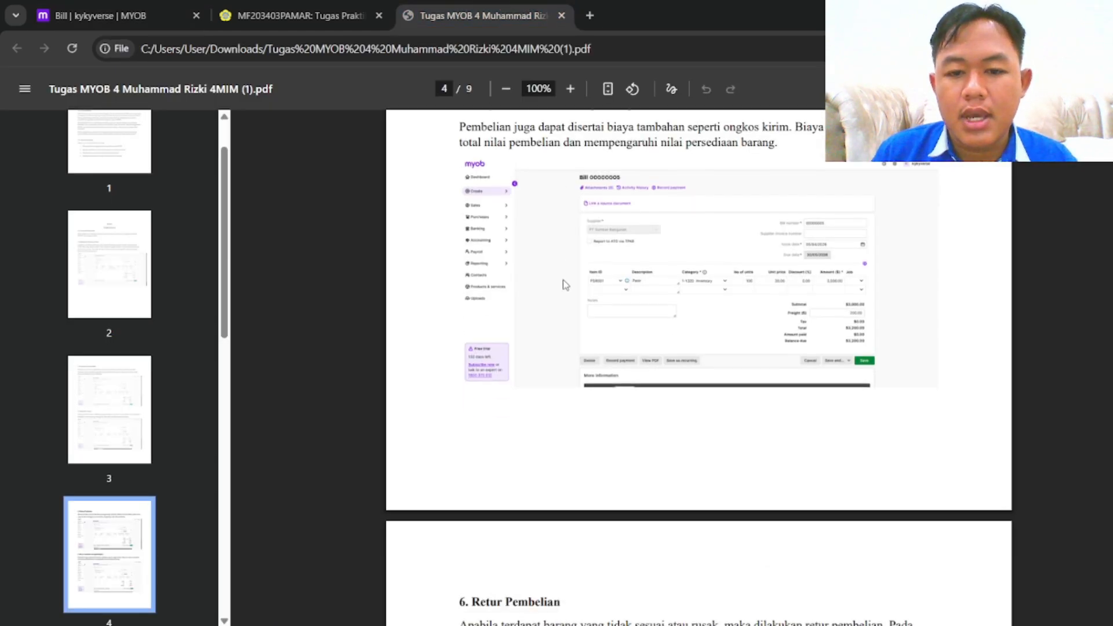
{"action": "scroll", "coordinate": [562, 279], "scroll_direction": "down", "scroll_amount": 7}
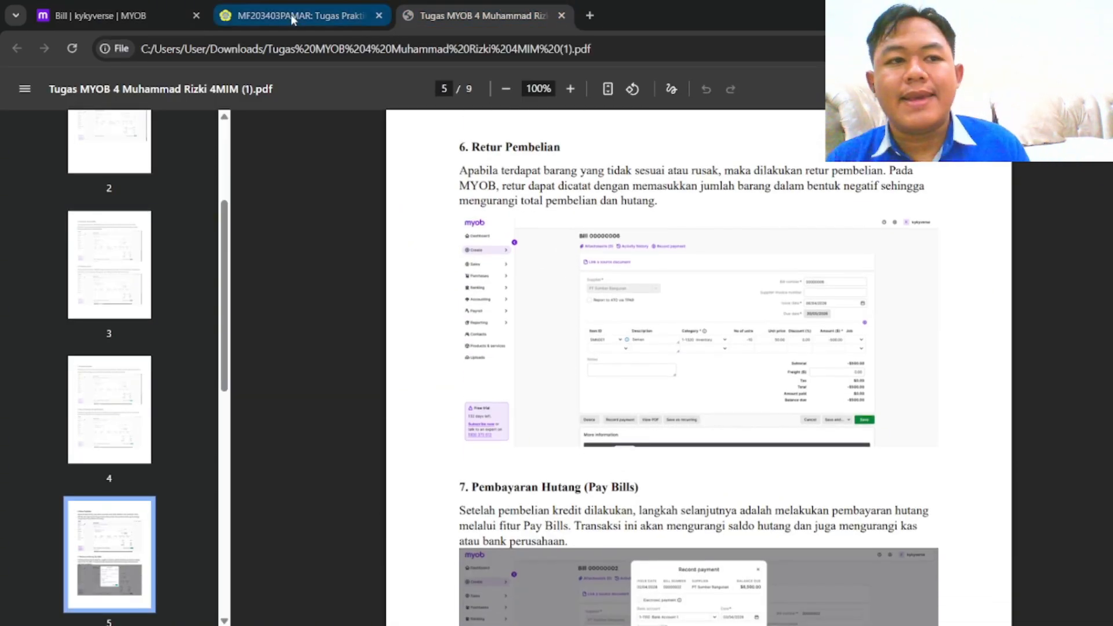
{"action": "left_click", "coordinate": [100, 16]}
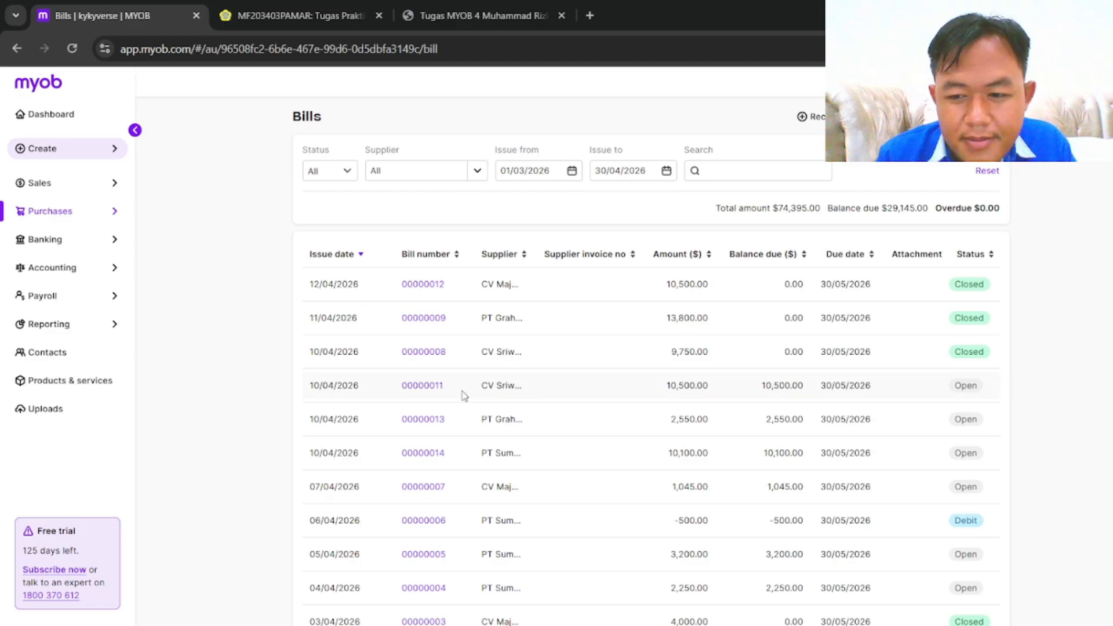
Review the bills list, open the discounted PT Graha Indah Properti bill, and recheck the report's Retur Pembelian section
{"action": "scroll", "coordinate": [464, 394], "scroll_direction": "down", "scroll_amount": 3}
{"action": "scroll", "coordinate": [464, 396], "scroll_direction": "up", "scroll_amount": 4}
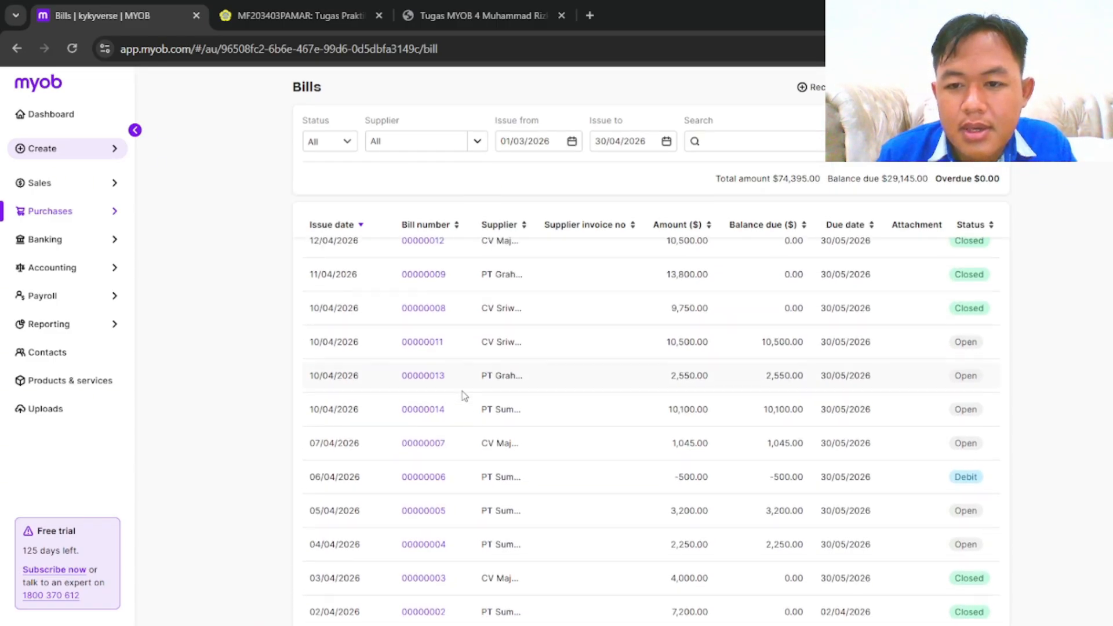
{"action": "scroll", "coordinate": [498, 378], "scroll_direction": "down", "scroll_amount": 3}
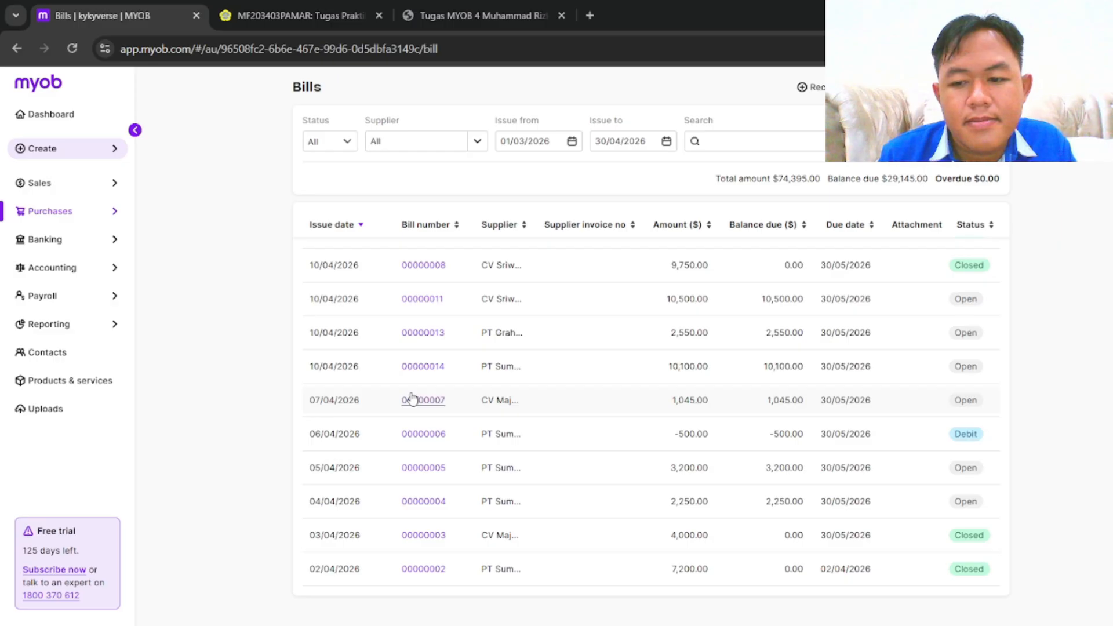
{"action": "left_click", "coordinate": [423, 333]}
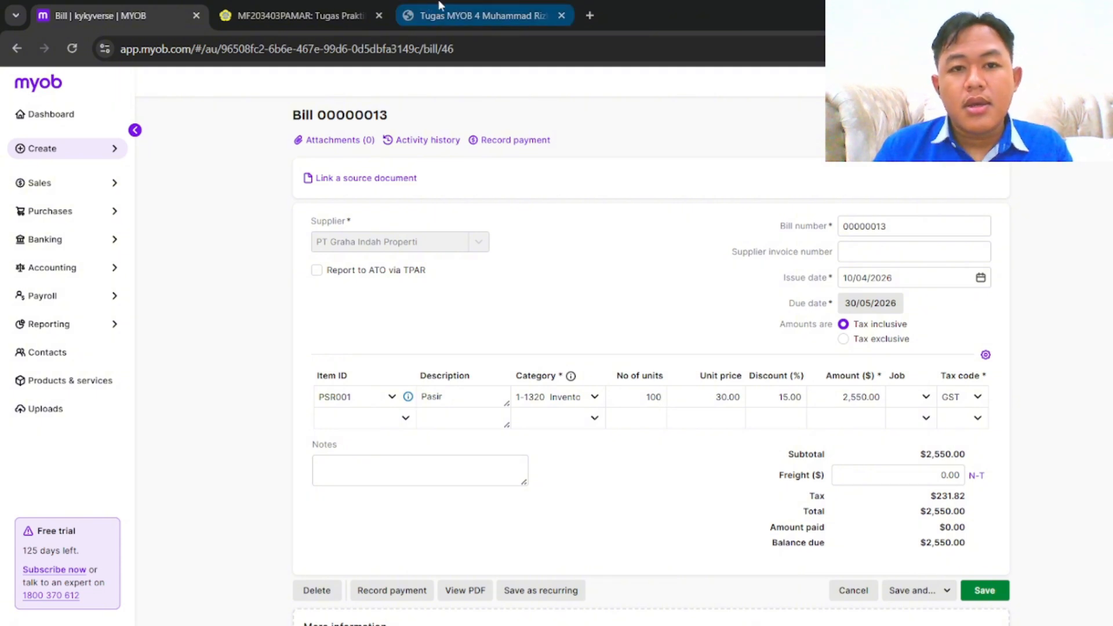
{"action": "left_click", "coordinate": [475, 16]}
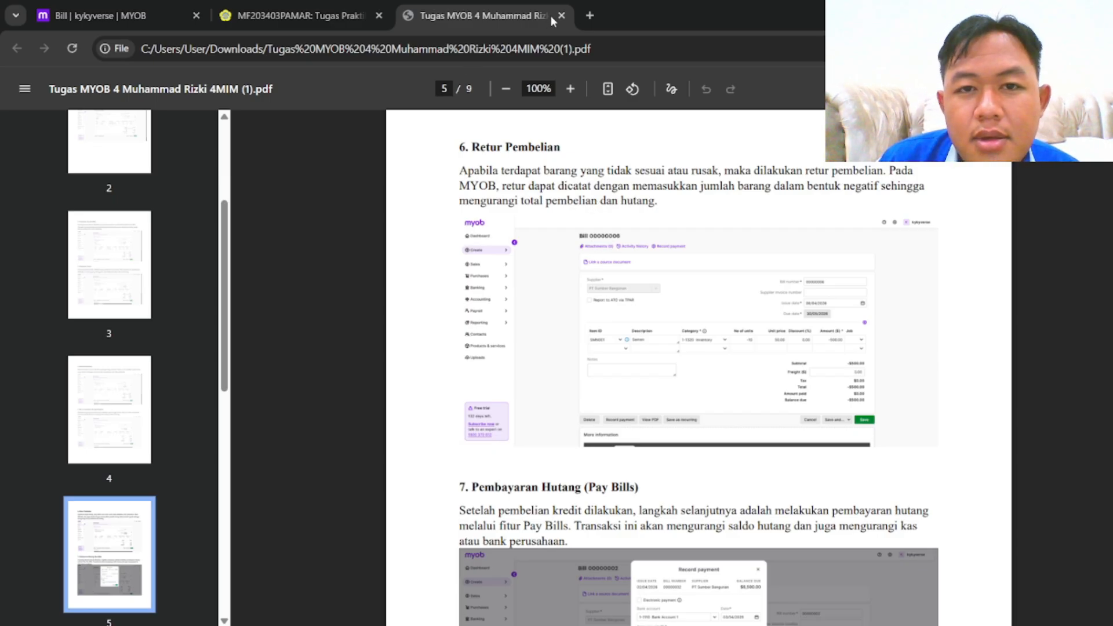
{"action": "left_click", "coordinate": [145, 15]}
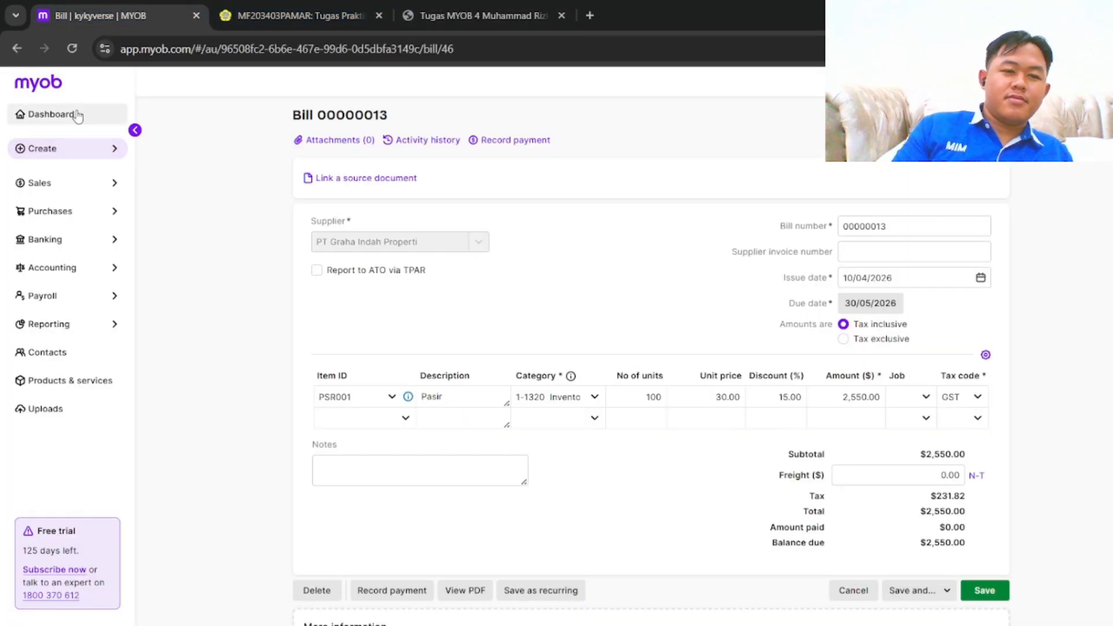
Create a new bill from the bills list and select PT Sumber Bangunan as the supplier
{"action": "left_click", "coordinate": [80, 190]}
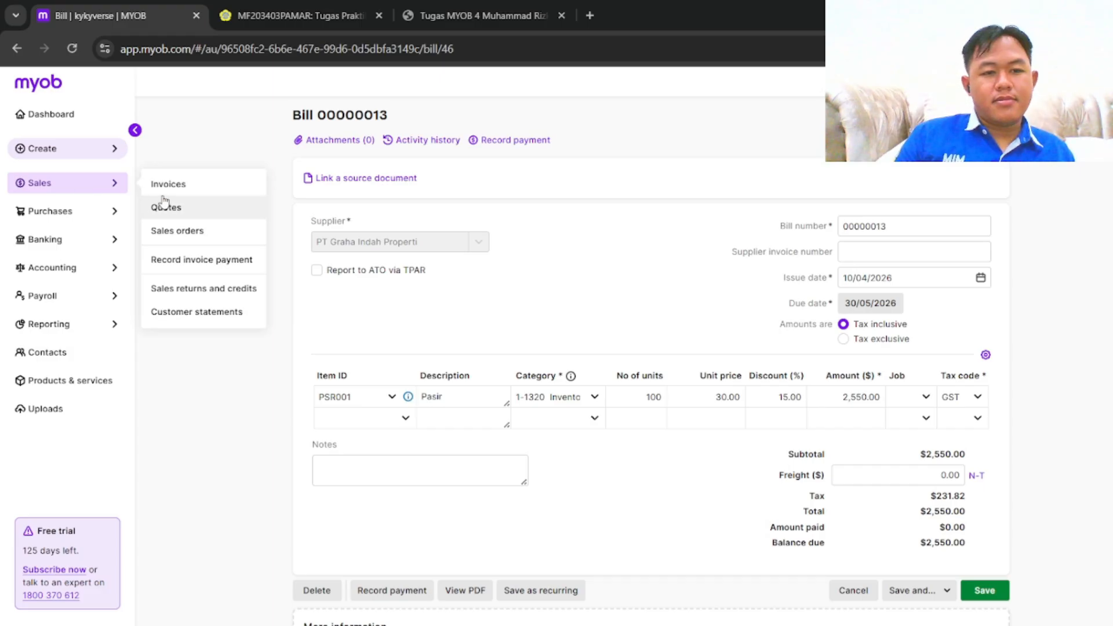
{"action": "left_click", "coordinate": [87, 211]}
{"action": "left_click", "coordinate": [150, 214]}
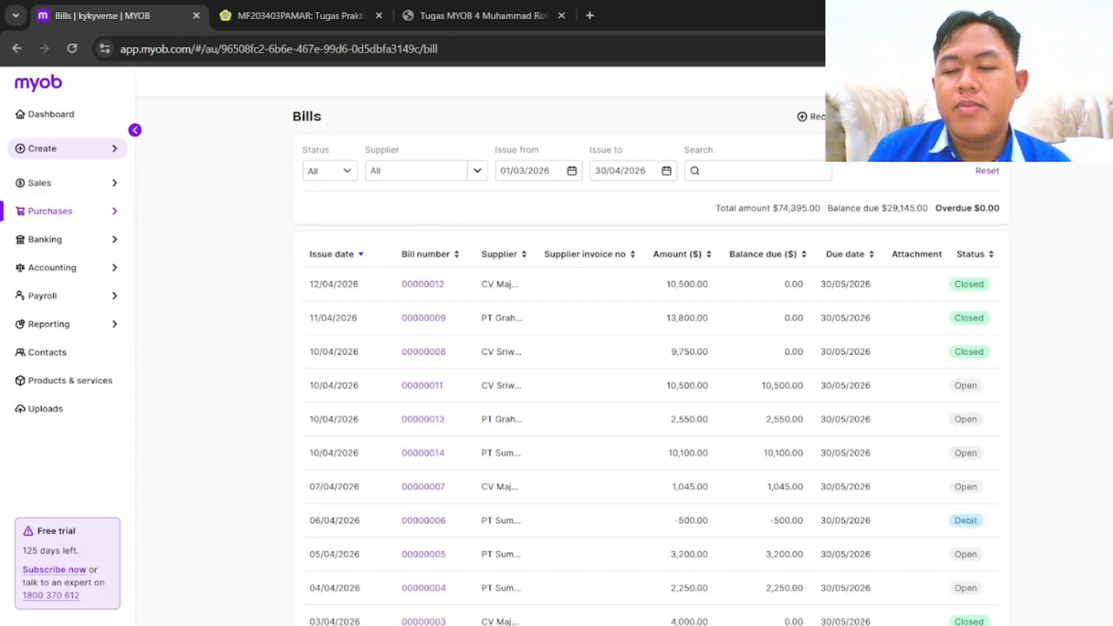
{"action": "left_click", "coordinate": [811, 117]}
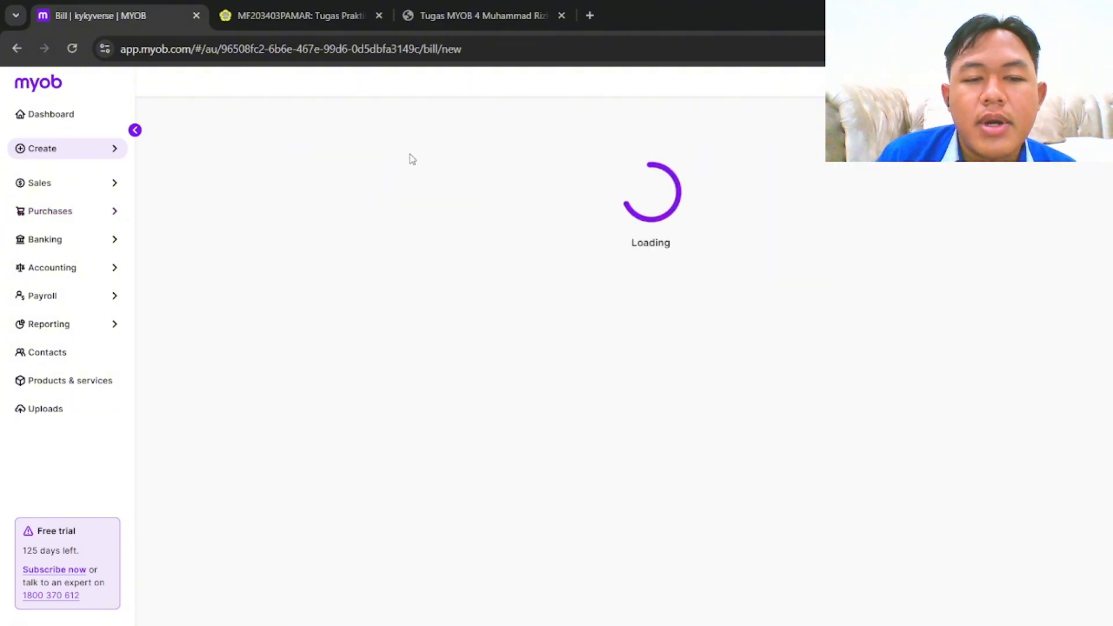
{"action": "left_click", "coordinate": [479, 221]}
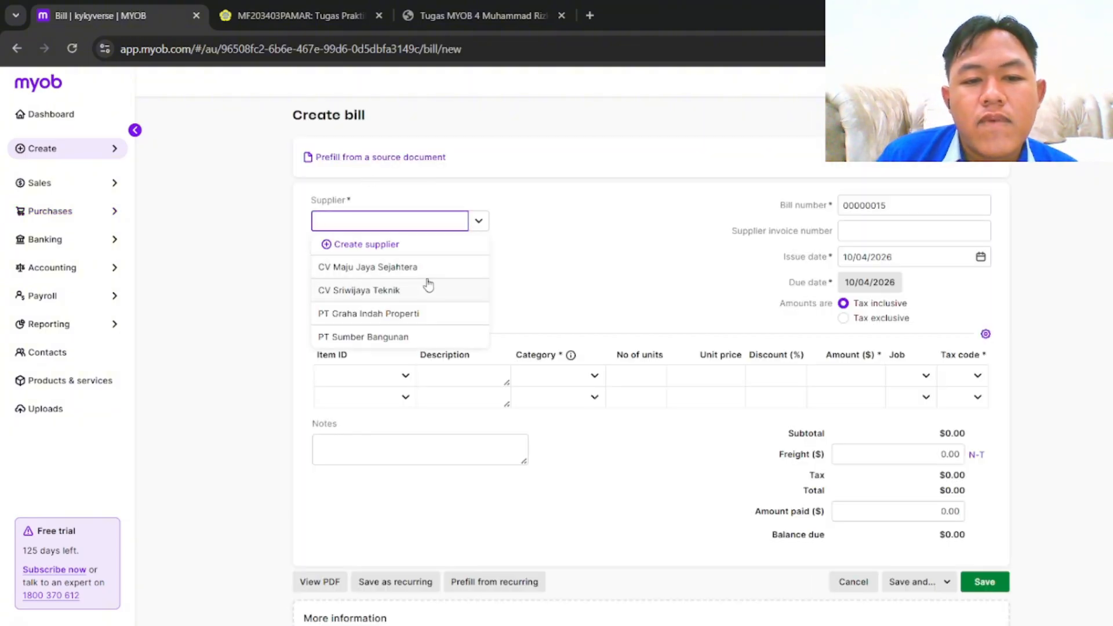
{"action": "left_click", "coordinate": [401, 336]}
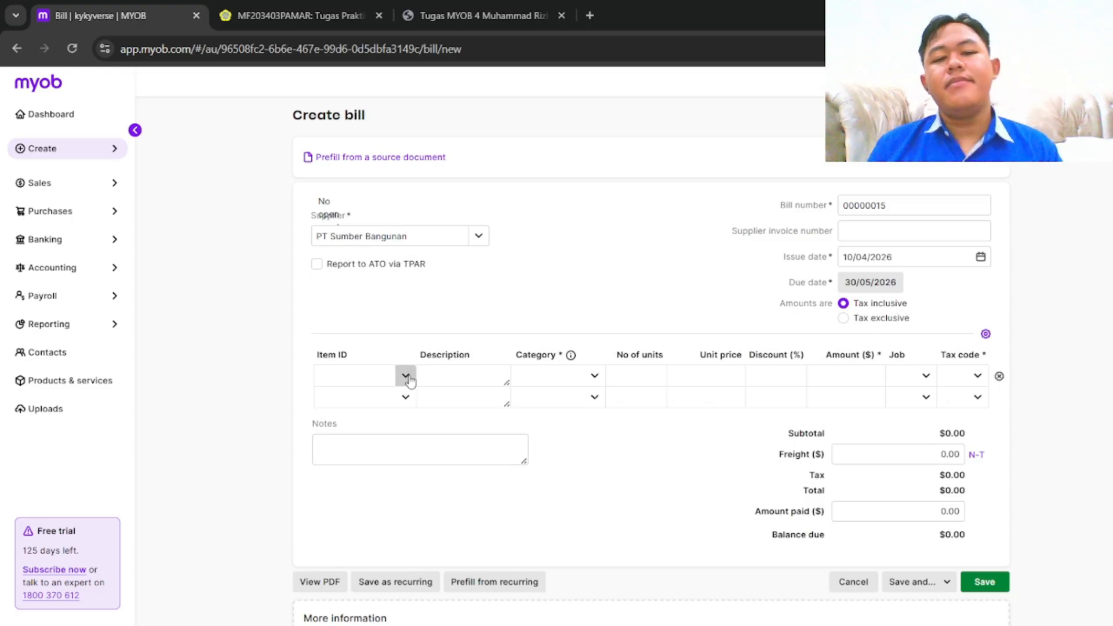
Add item BTB001 (Batu Bata) with -250 units as a return and save the bill as a supplier debit
{"action": "left_click", "coordinate": [405, 375]}
{"action": "left_click", "coordinate": [390, 445]}
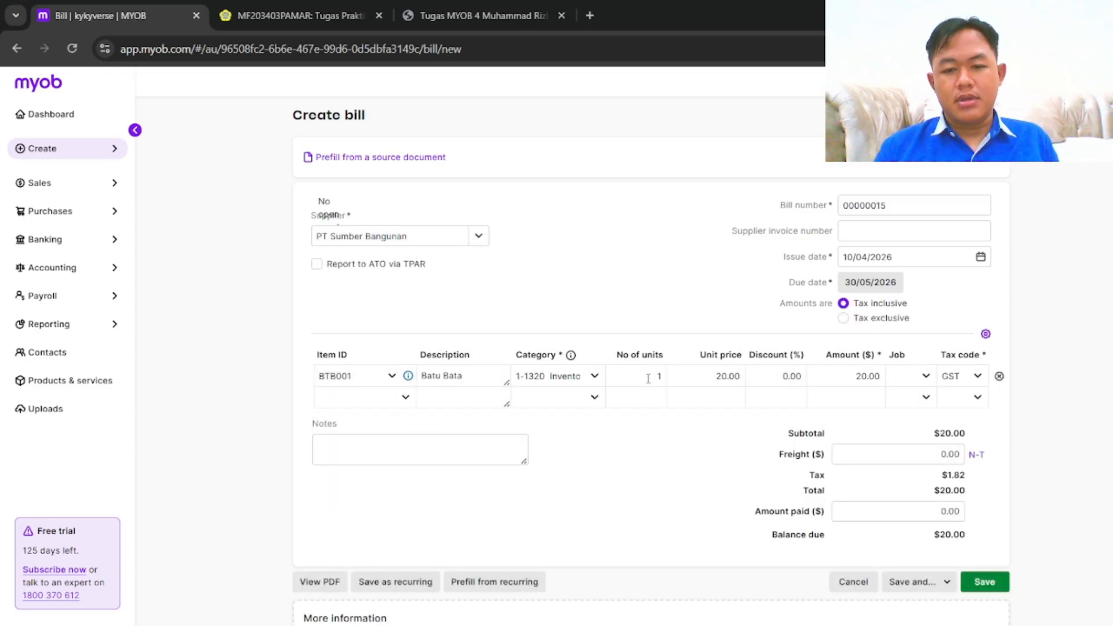
{"action": "left_click", "coordinate": [648, 378]}
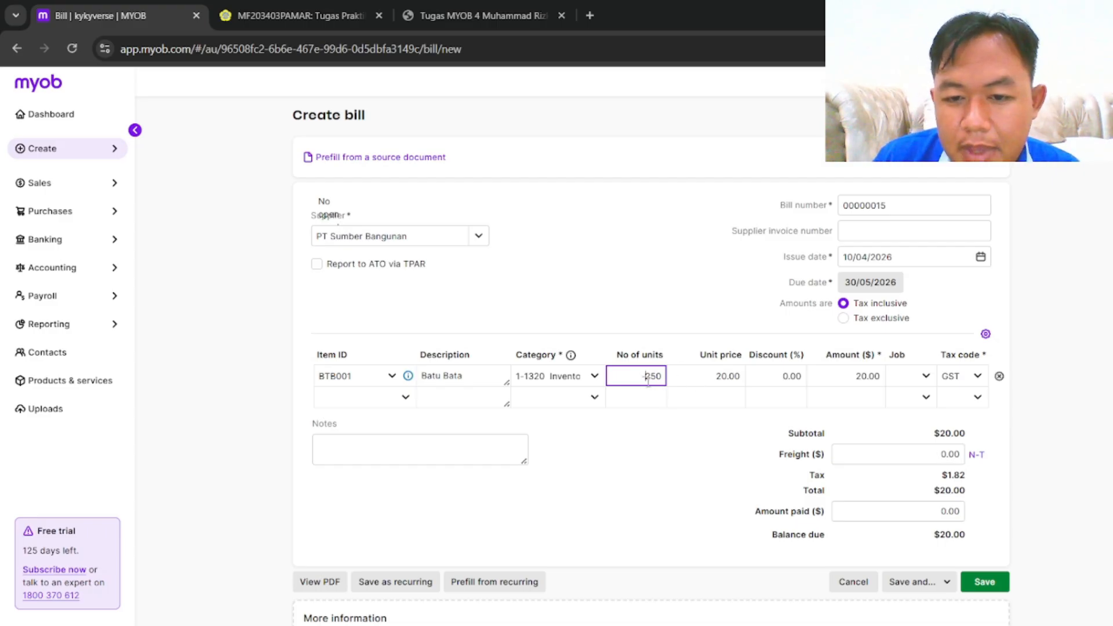
{"action": "left_click", "coordinate": [666, 420]}
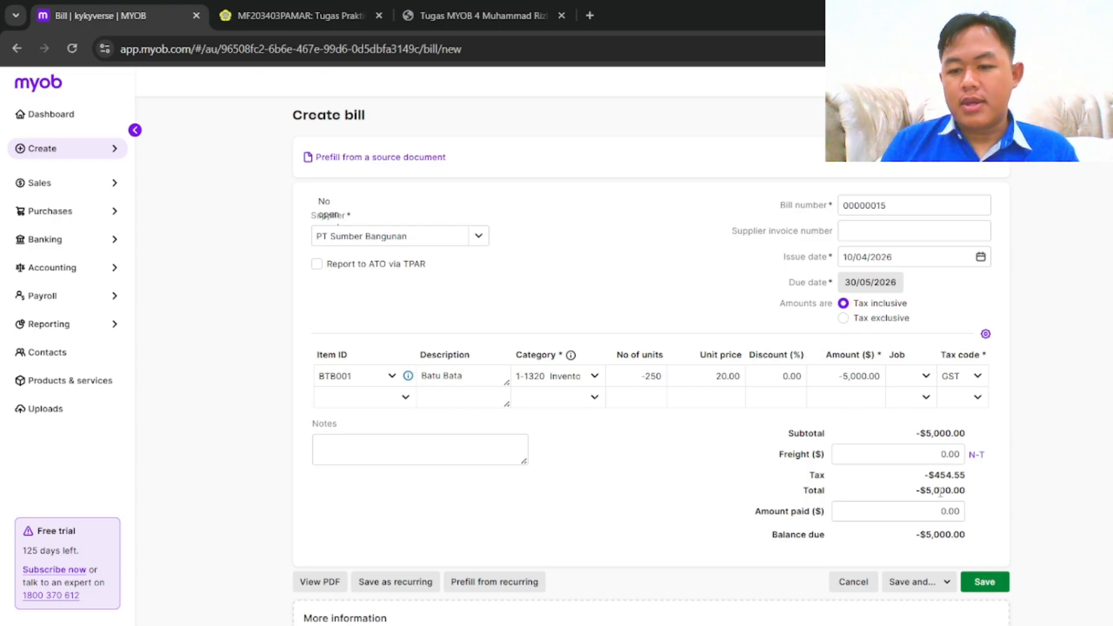
{"action": "left_click", "coordinate": [985, 582]}
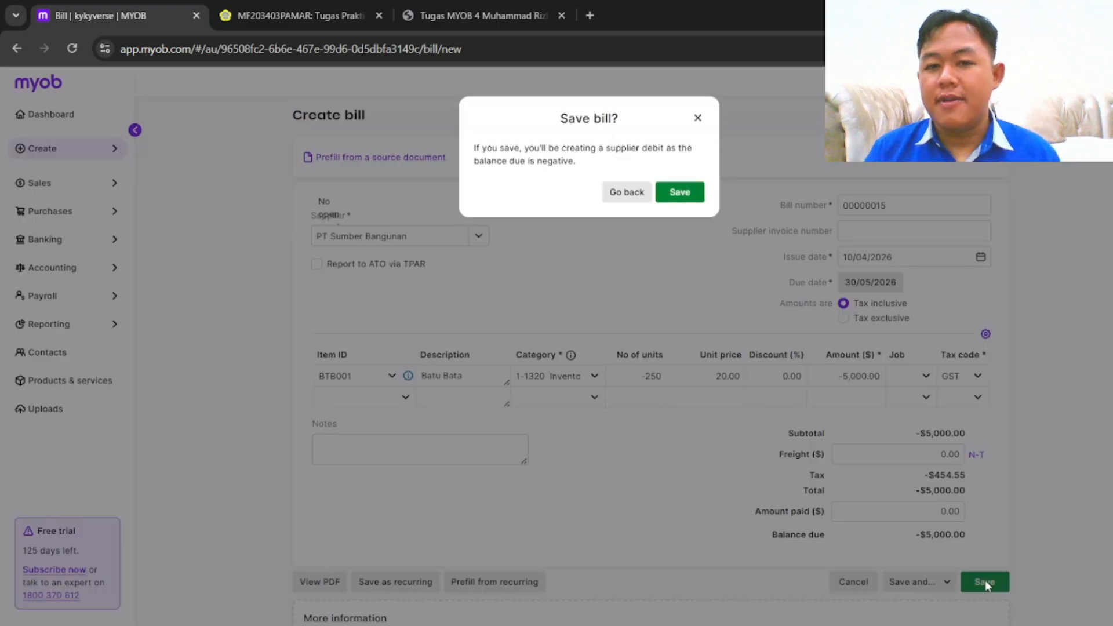
{"action": "left_click", "coordinate": [672, 192]}
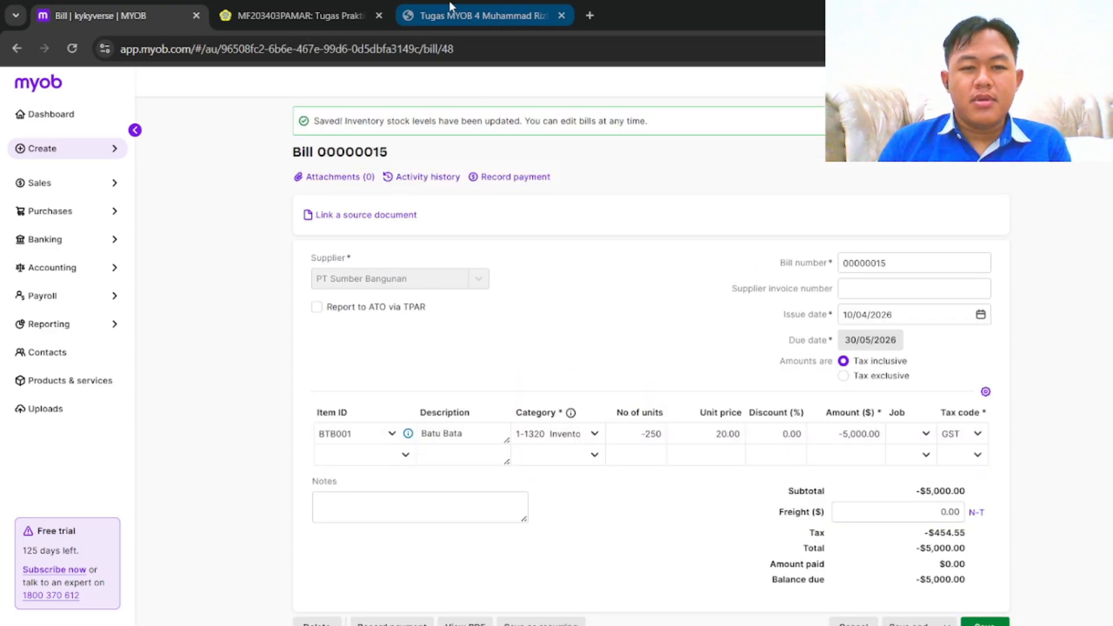
View the Pembayaran Hutang (Pay Bills) section of the Tugas MYOB 4 report and return to MYOB
{"action": "left_click", "coordinate": [450, 6]}
{"action": "scroll", "coordinate": [616, 476], "scroll_direction": "down", "scroll_amount": 6}
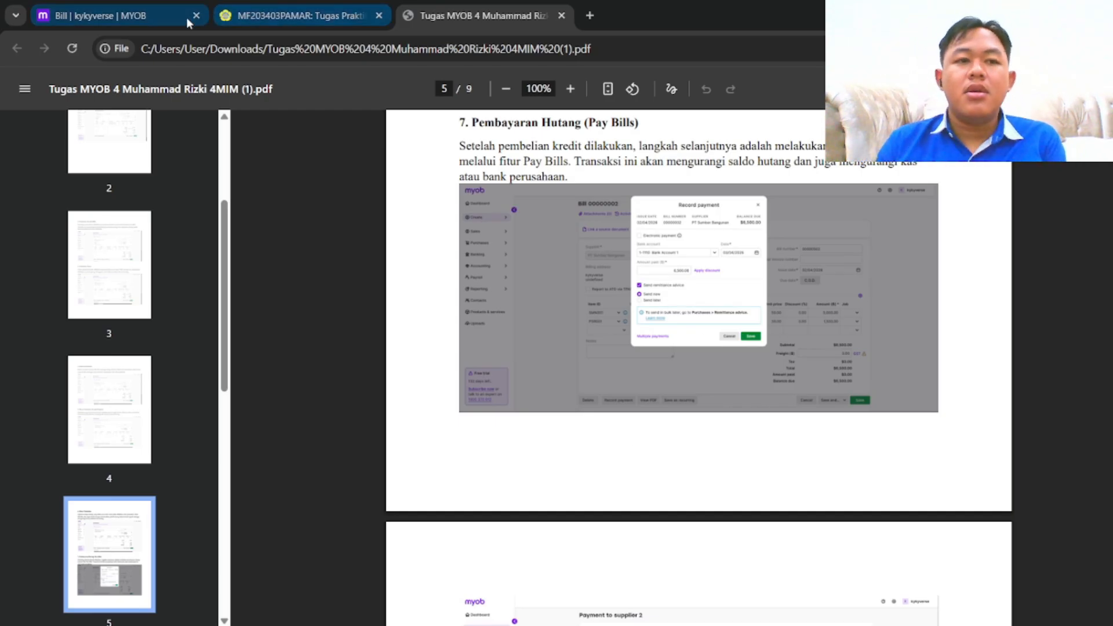
{"action": "left_click", "coordinate": [115, 18]}
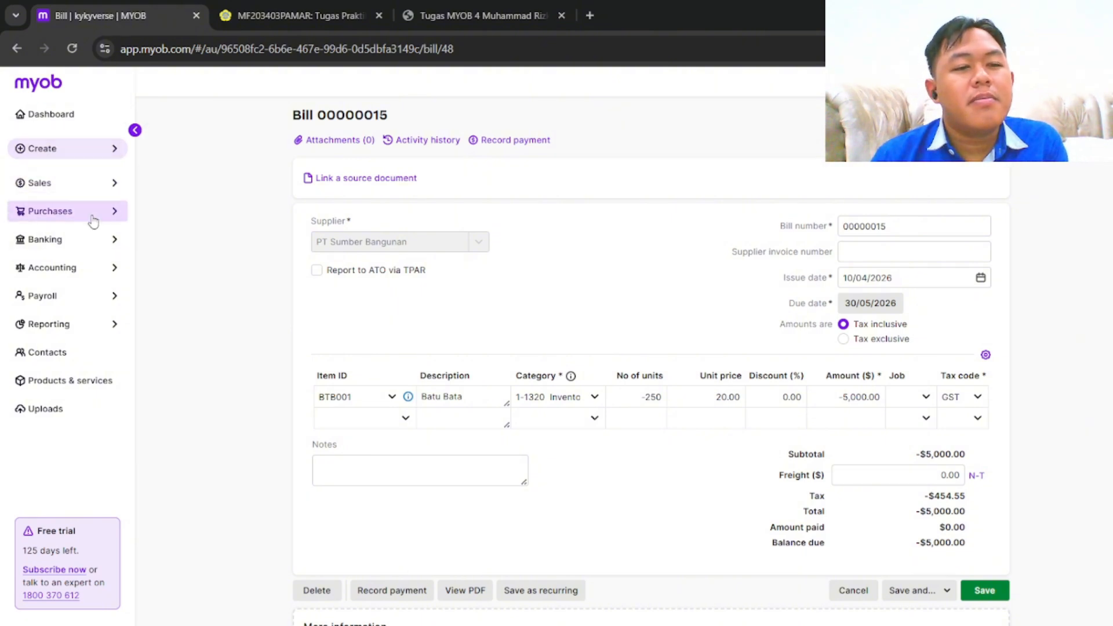
View the updated bills list, then open the purchase returns and debits list
{"action": "mouse_move", "coordinate": [93, 218]}
{"action": "left_click", "coordinate": [153, 210]}
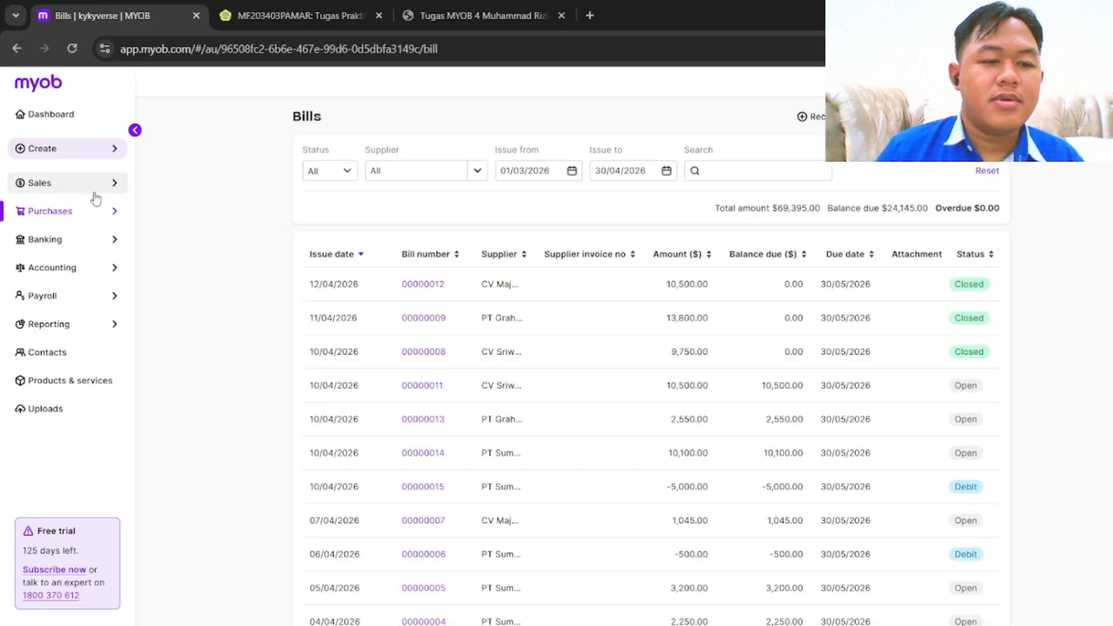
{"action": "mouse_move", "coordinate": [95, 212]}
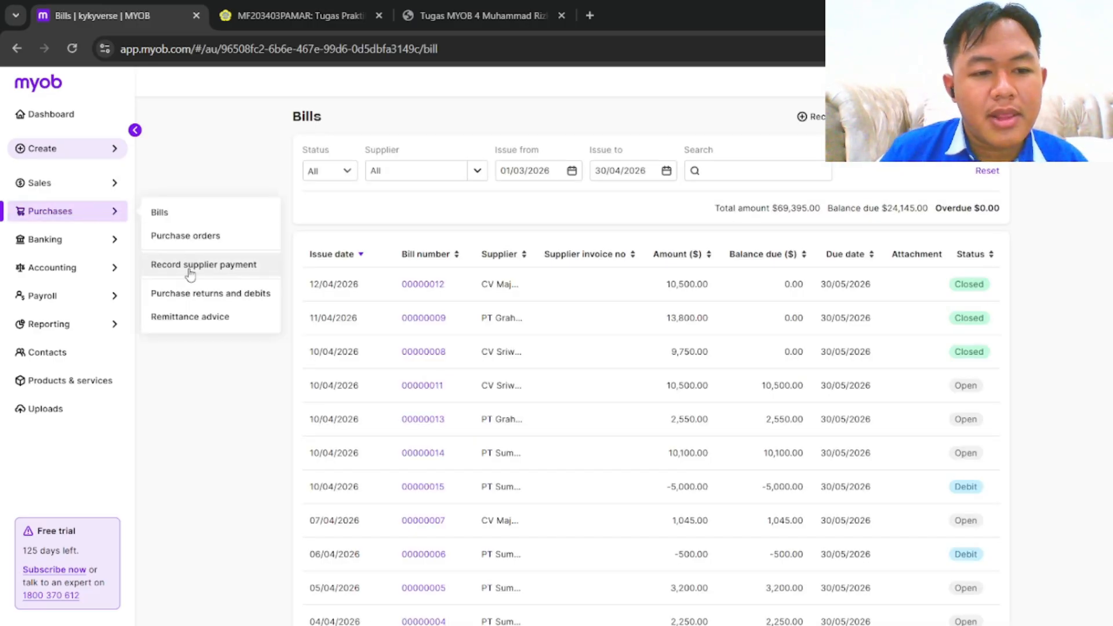
{"action": "left_click", "coordinate": [192, 295]}
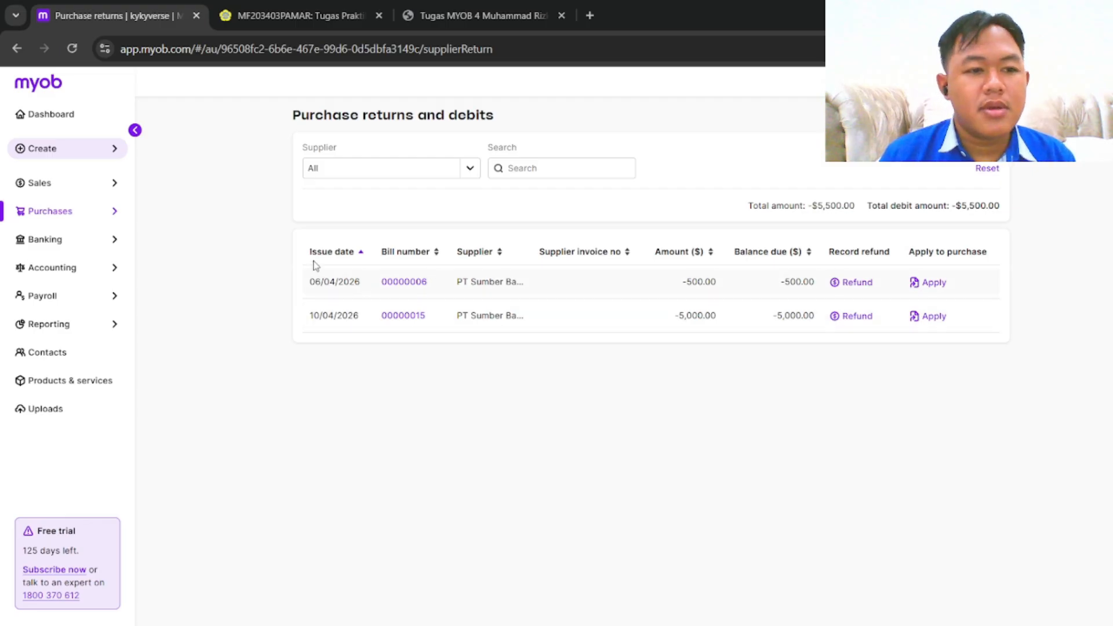
Reopen the bills list, glancing at the Tugas MYOB 4 report before returning to MYOB
{"action": "left_click", "coordinate": [89, 212]}
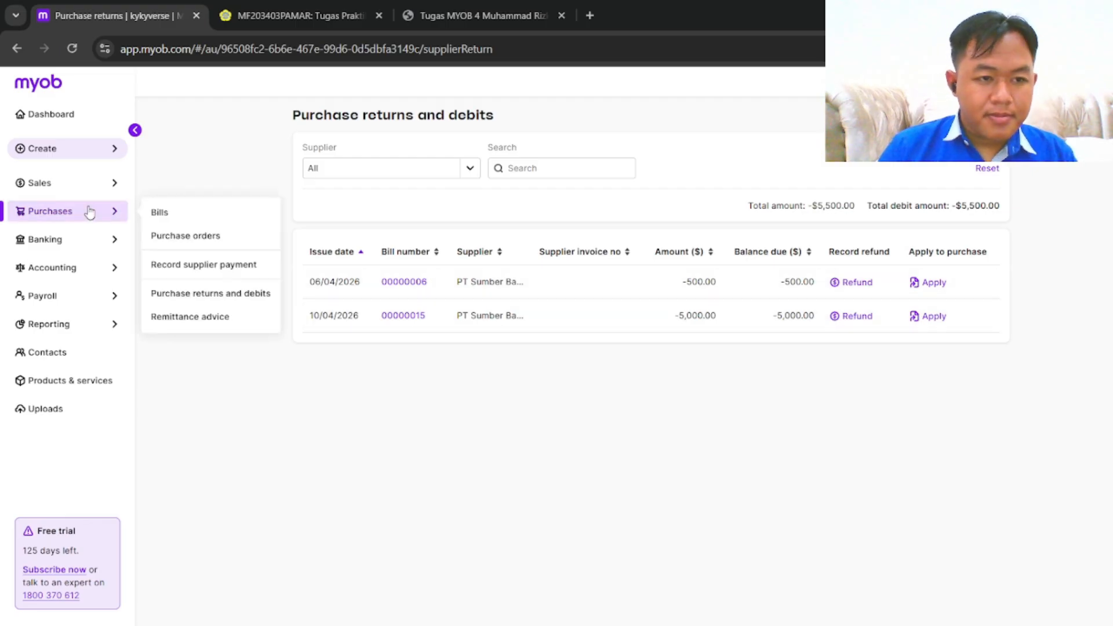
{"action": "left_click", "coordinate": [194, 224]}
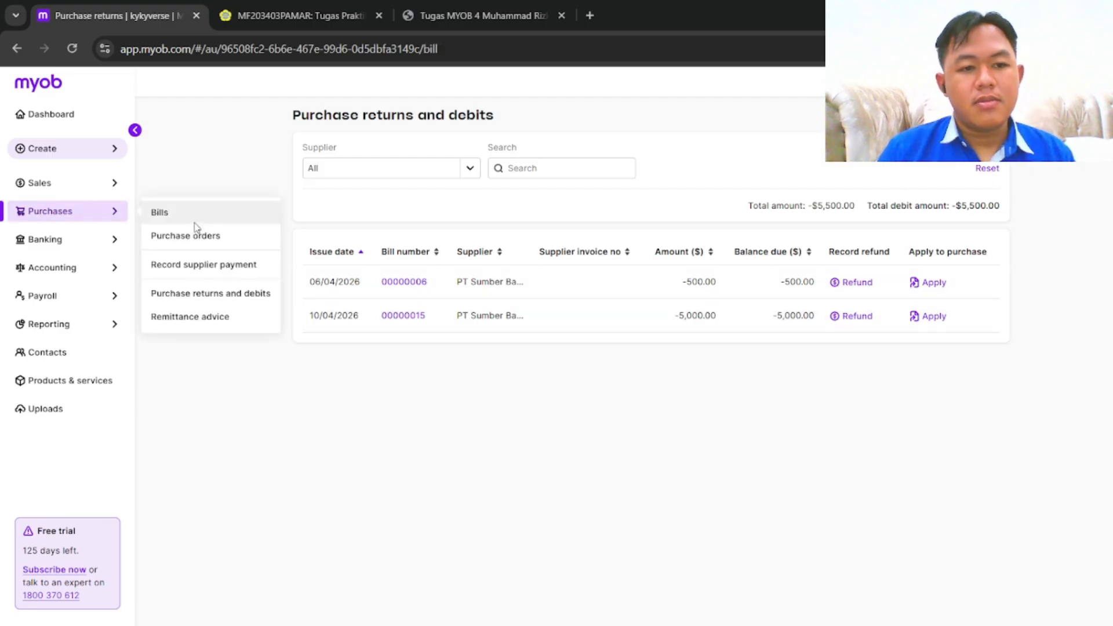
{"action": "left_click", "coordinate": [474, 28]}
{"action": "left_click", "coordinate": [120, 4]}
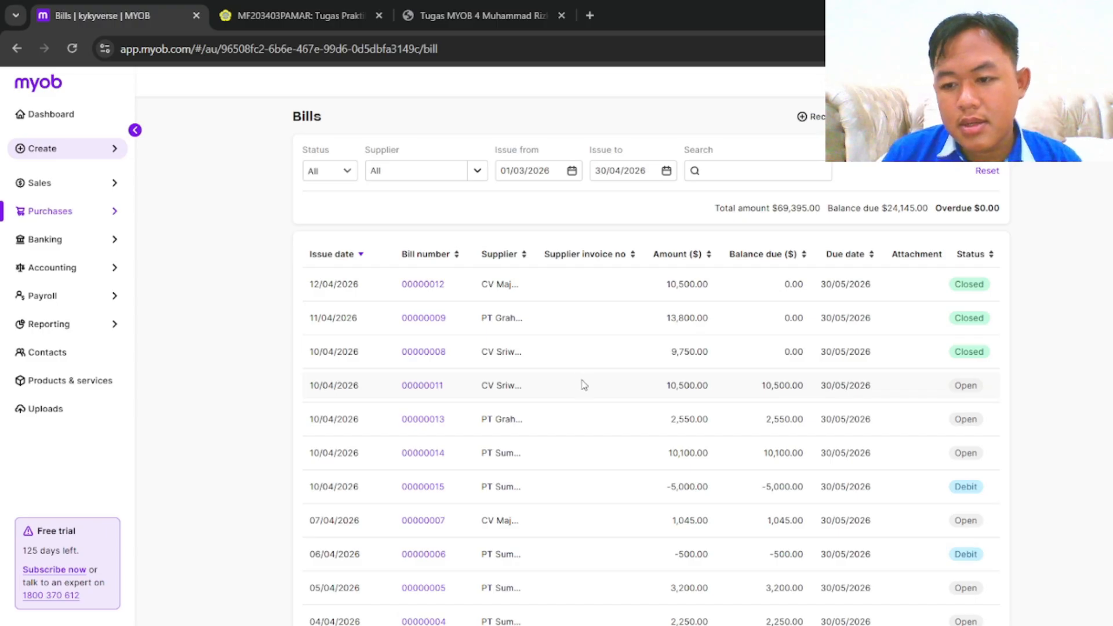
Record full payment of the 2,550.00 bill from PT Graha Indah Properti from Bank Account 1, and dismiss the remittance advice
{"action": "scroll", "coordinate": [582, 383], "scroll_direction": "down", "scroll_amount": 2}
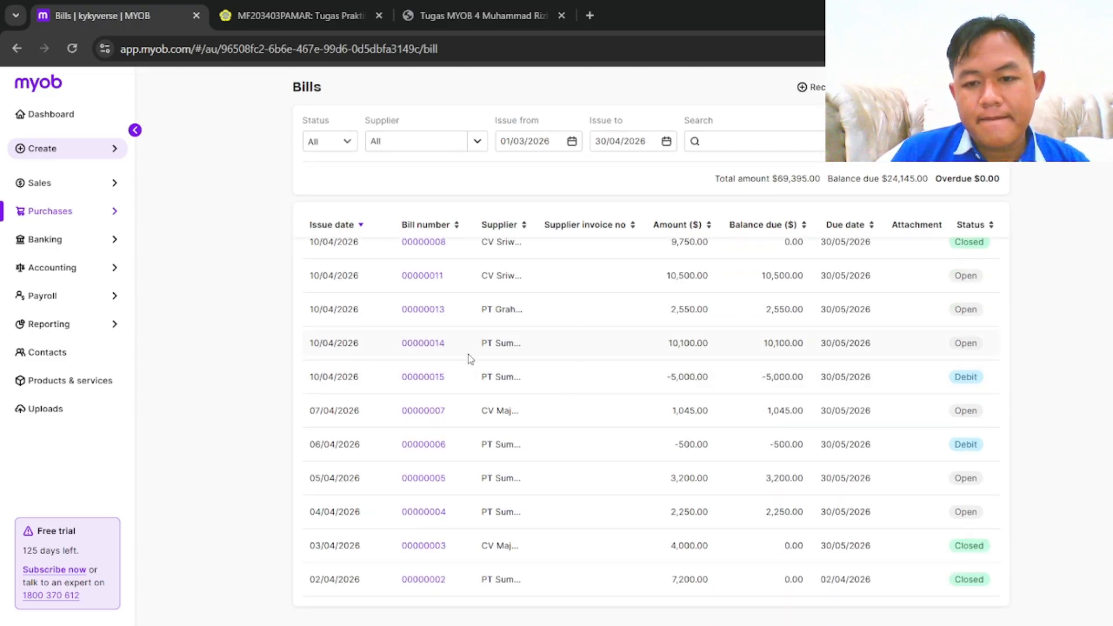
{"action": "scroll", "coordinate": [471, 357], "scroll_direction": "up", "scroll_amount": 1}
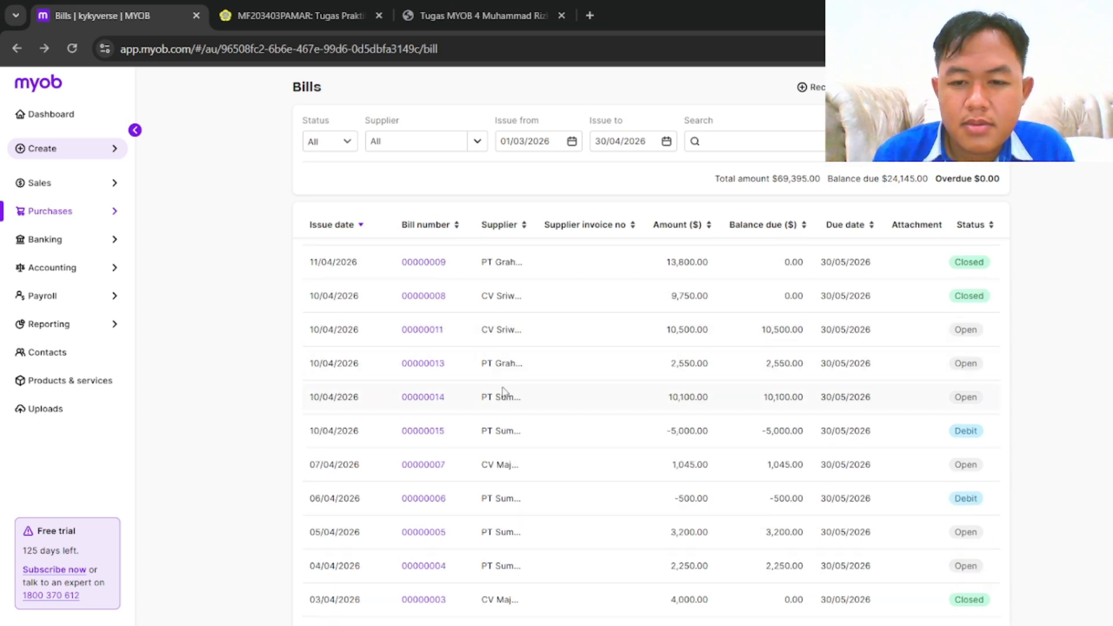
{"action": "left_click", "coordinate": [430, 364]}
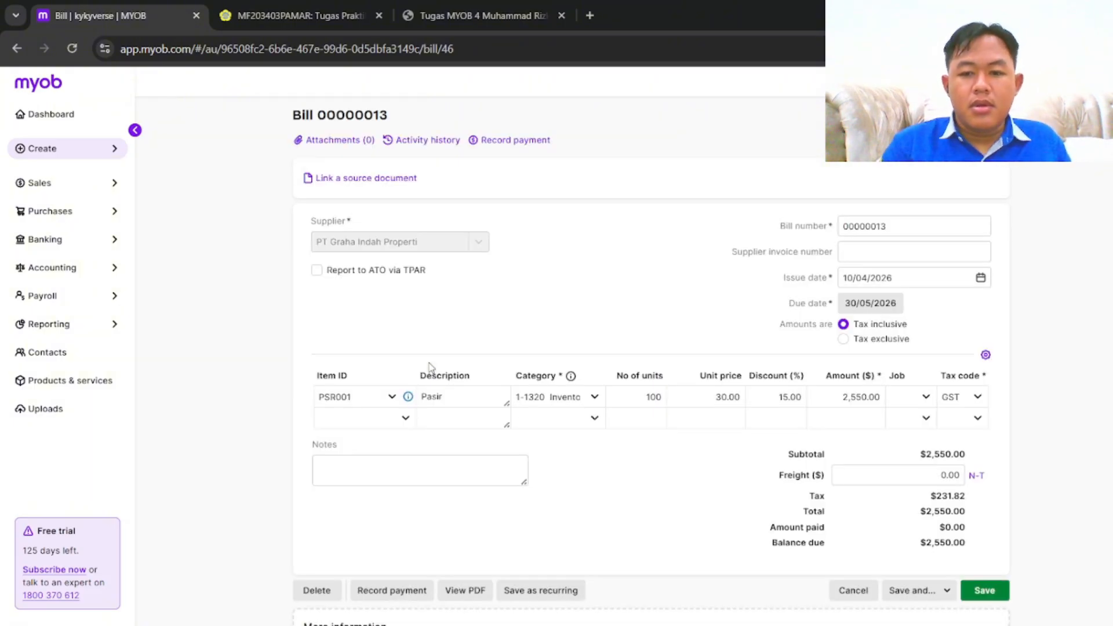
{"action": "left_click", "coordinate": [499, 148]}
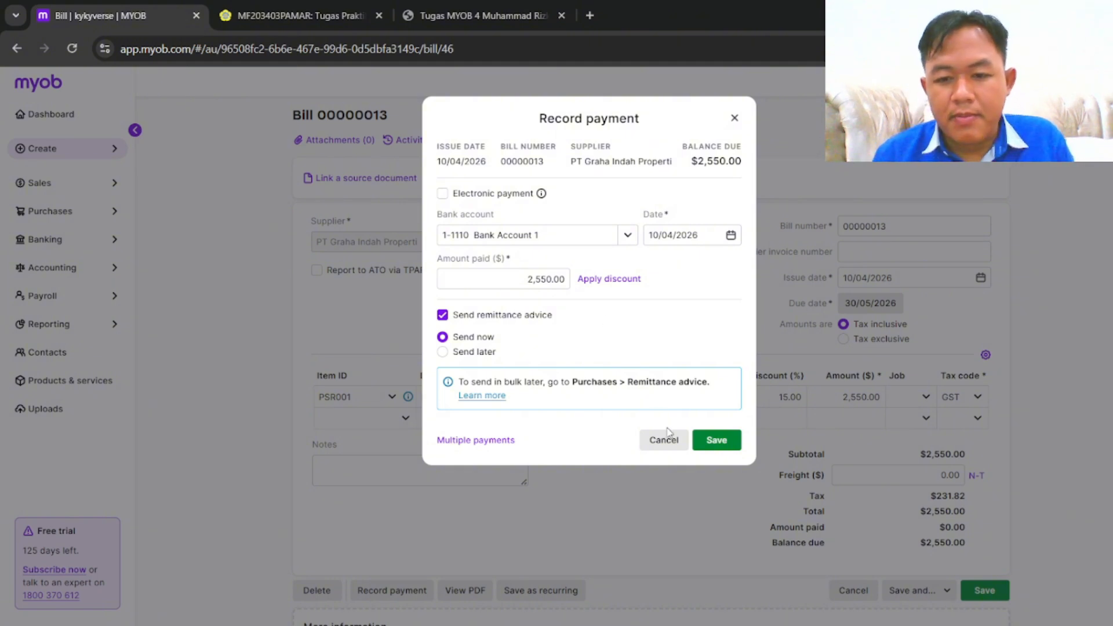
{"action": "left_click", "coordinate": [706, 439]}
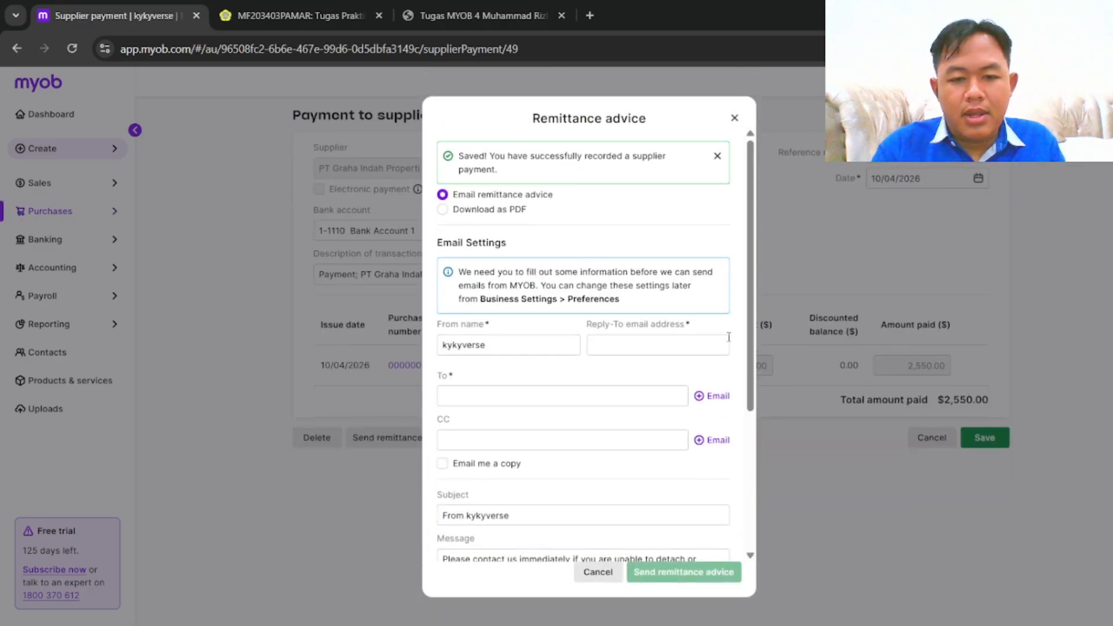
{"action": "scroll", "coordinate": [654, 373], "scroll_direction": "down", "scroll_amount": 3}
{"action": "scroll", "coordinate": [656, 372], "scroll_direction": "up", "scroll_amount": 3}
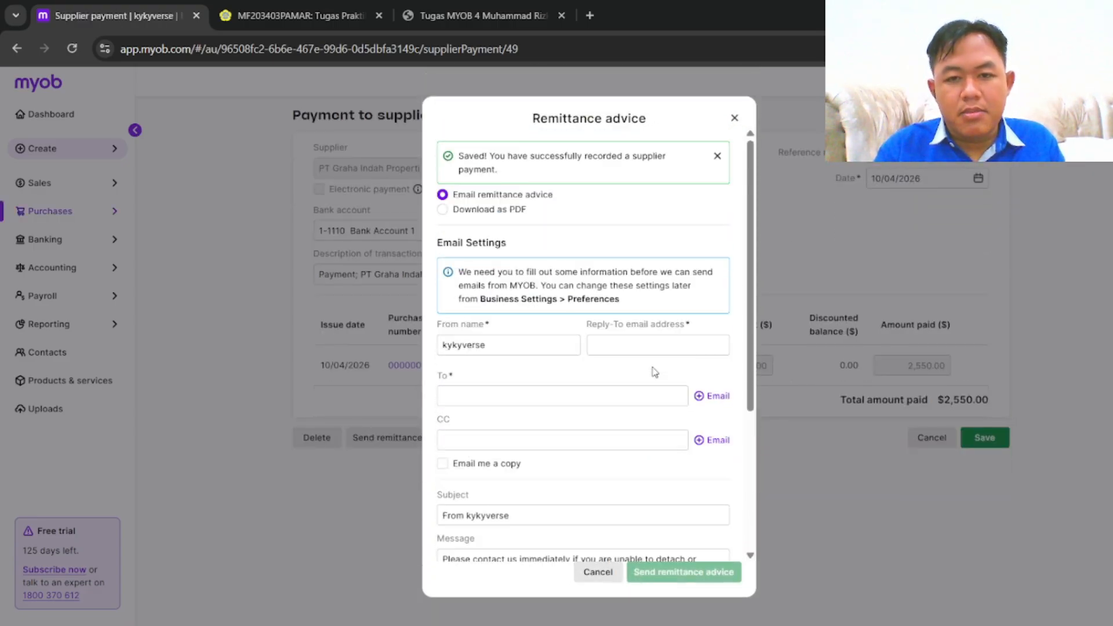
{"action": "left_click", "coordinate": [734, 118]}
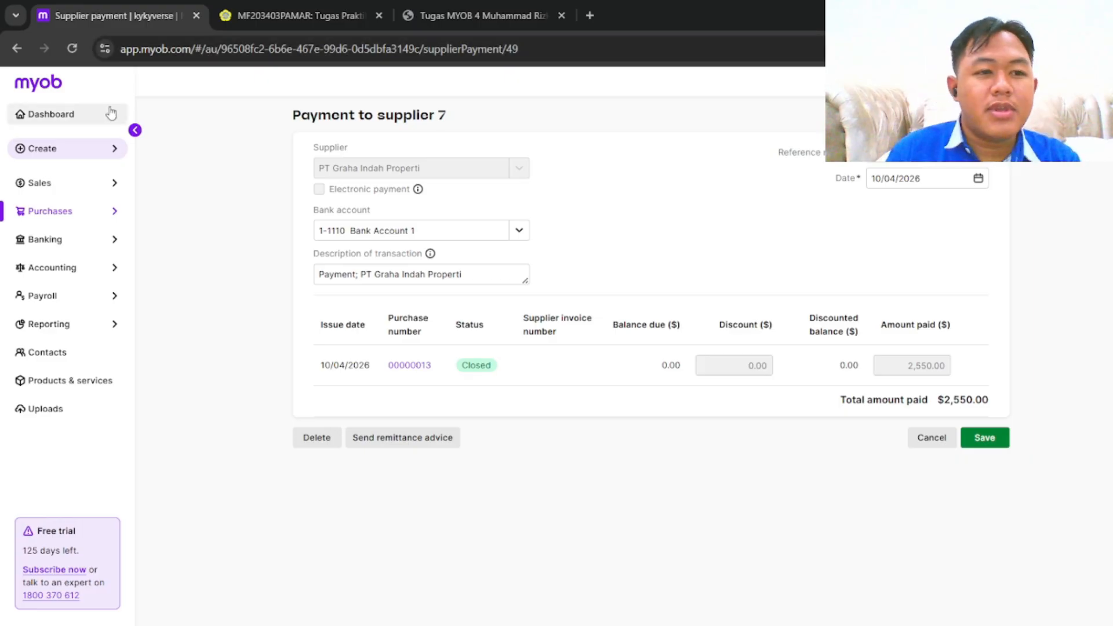
View the Pembelian dengan Pajak section of the Tugas MYOB 4 report and return to MYOB
{"action": "left_click", "coordinate": [502, 12]}
{"action": "scroll", "coordinate": [617, 378], "scroll_direction": "down", "scroll_amount": 4}
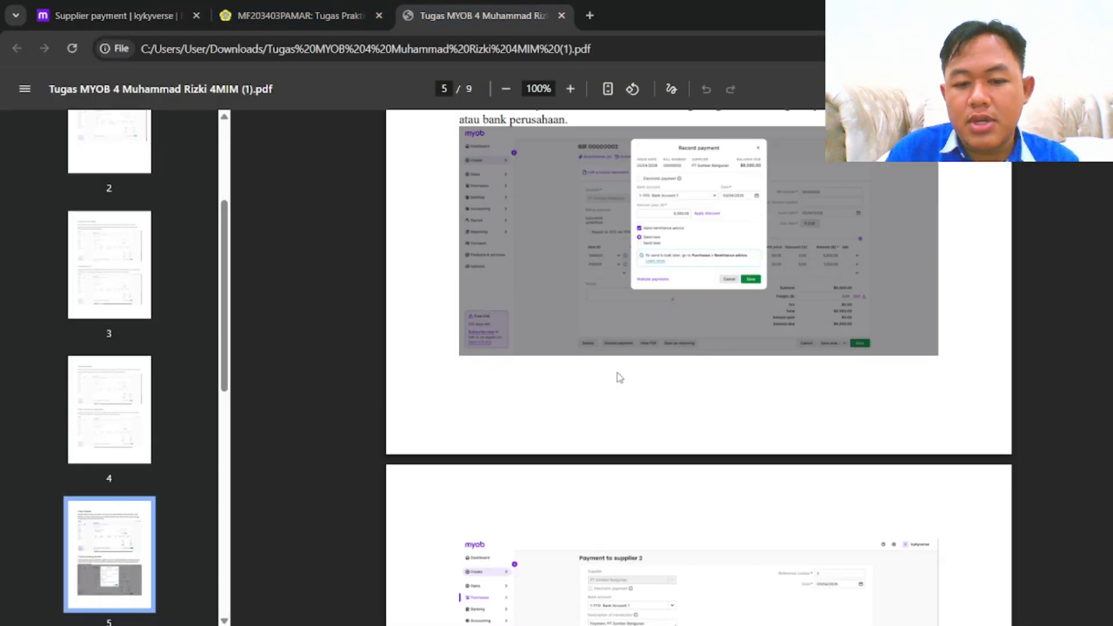
{"action": "scroll", "coordinate": [620, 379], "scroll_direction": "down", "scroll_amount": 8}
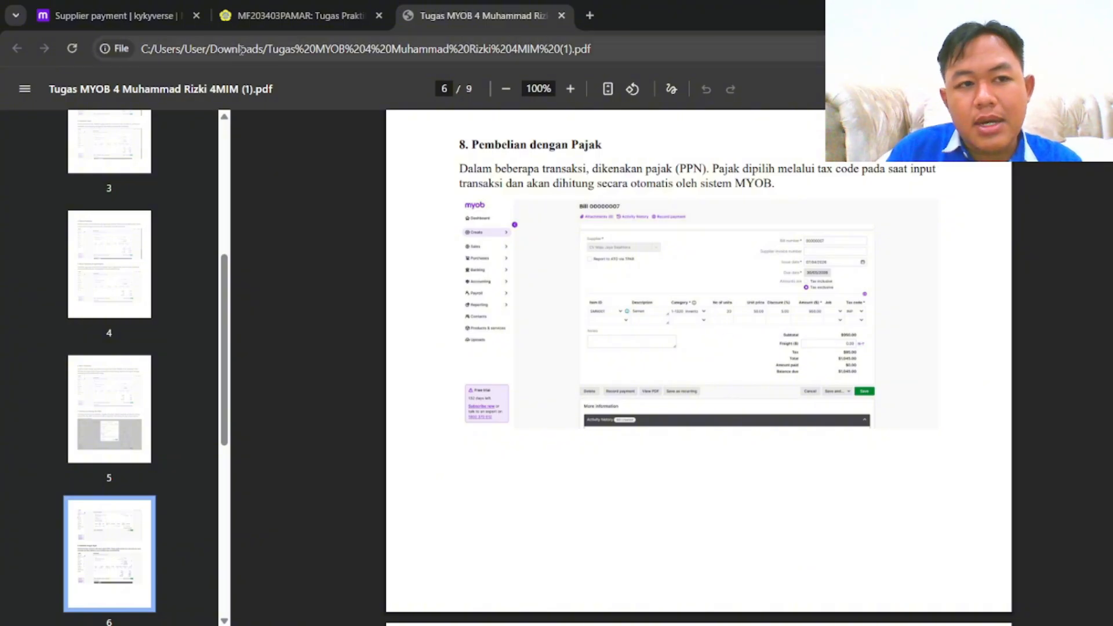
{"action": "left_click", "coordinate": [115, 16]}
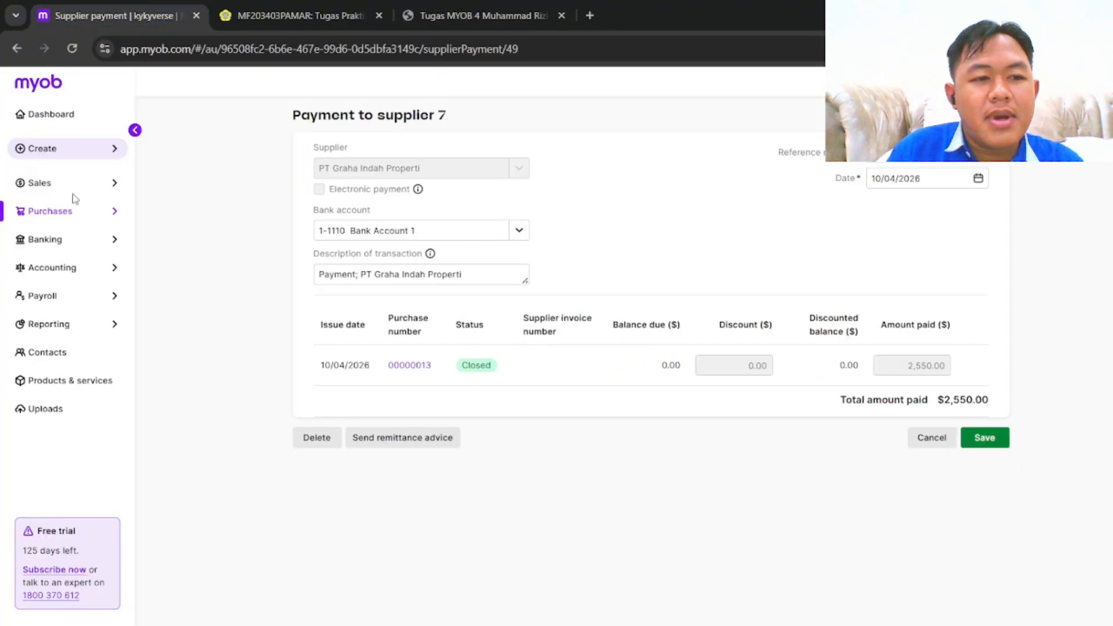
Create a new bill for supplier CV Sriwijaya Teknik and add item LPT002 (Laptop)
{"action": "mouse_move", "coordinate": [78, 210]}
{"action": "left_click", "coordinate": [176, 209]}
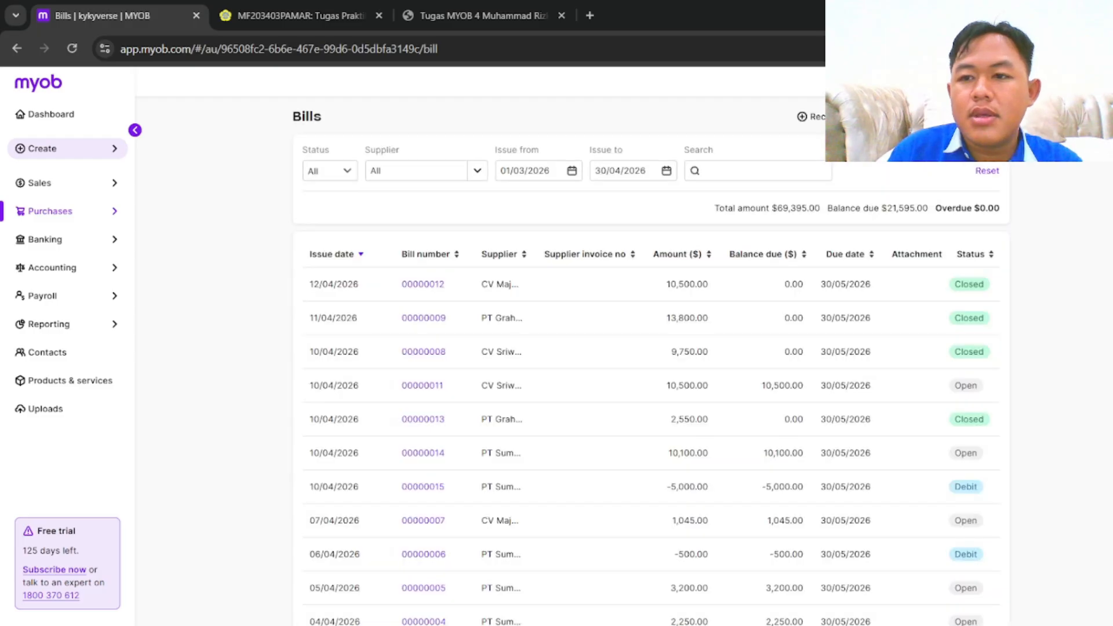
{"action": "left_click", "coordinate": [979, 116]}
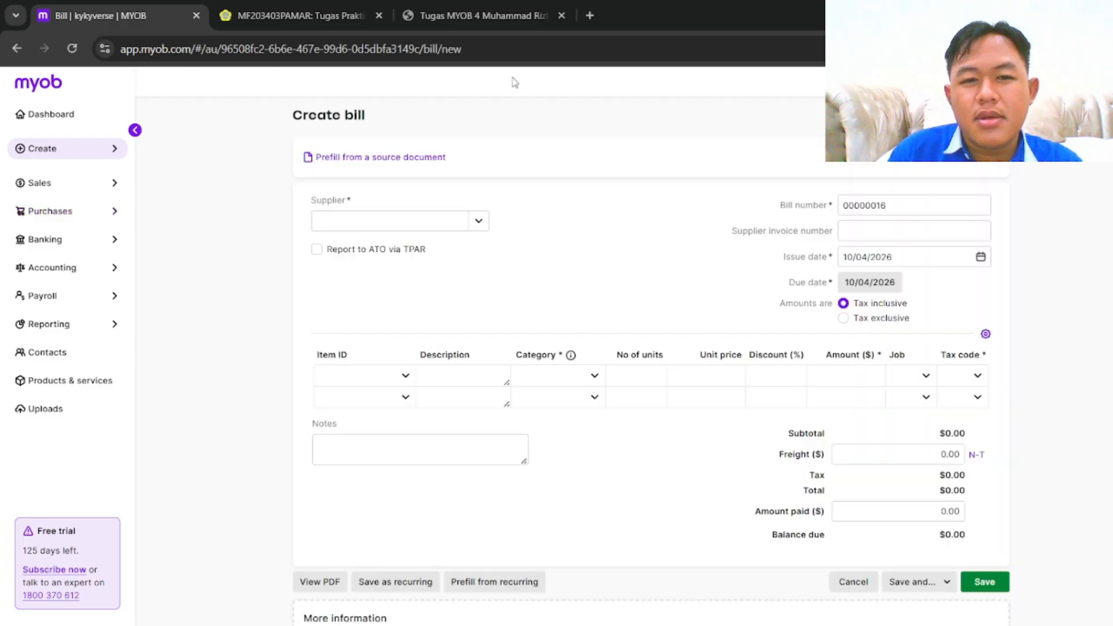
{"action": "left_click", "coordinate": [472, 229]}
{"action": "left_click", "coordinate": [421, 291]}
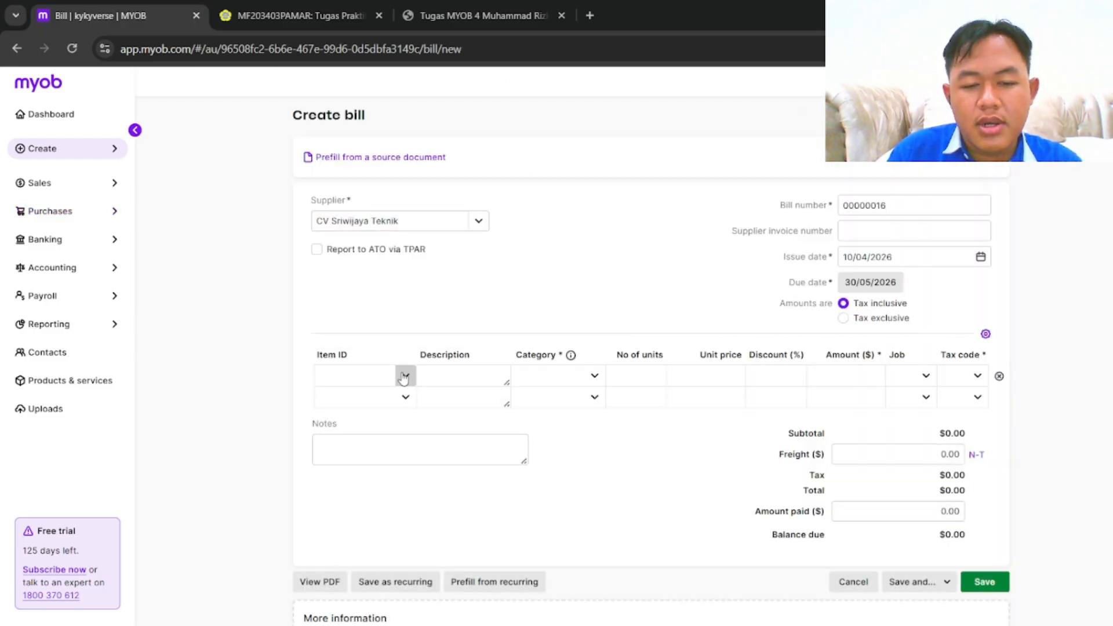
{"action": "left_click", "coordinate": [402, 377]}
{"action": "left_click", "coordinate": [413, 470]}
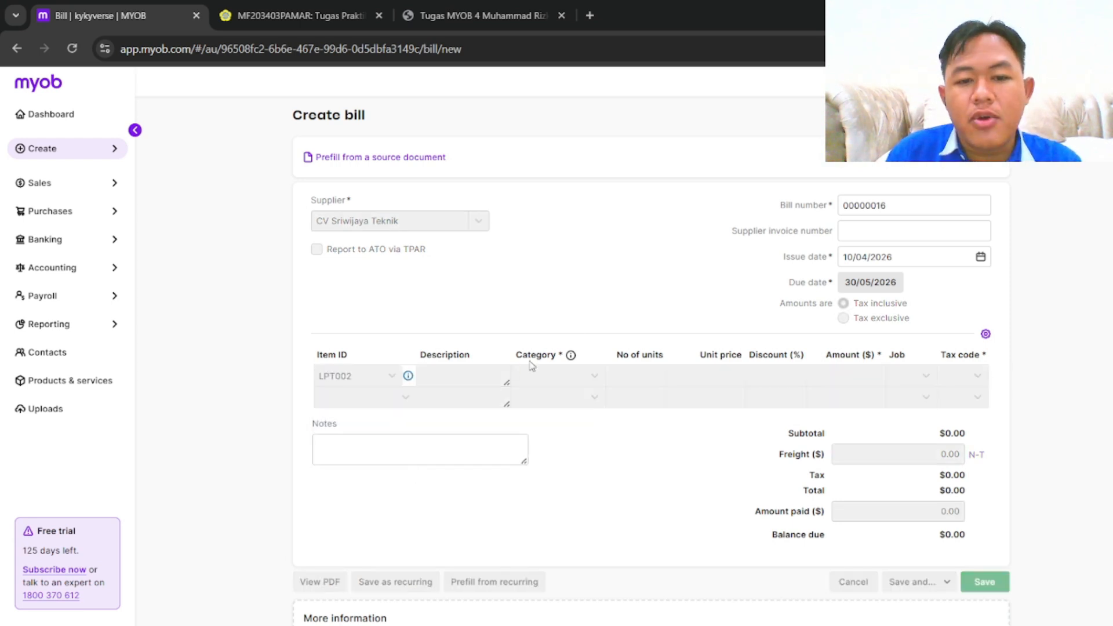
Set the Laptop line to 15 units and the bill's issue date to 15/04/2026
{"action": "left_click", "coordinate": [663, 376]}
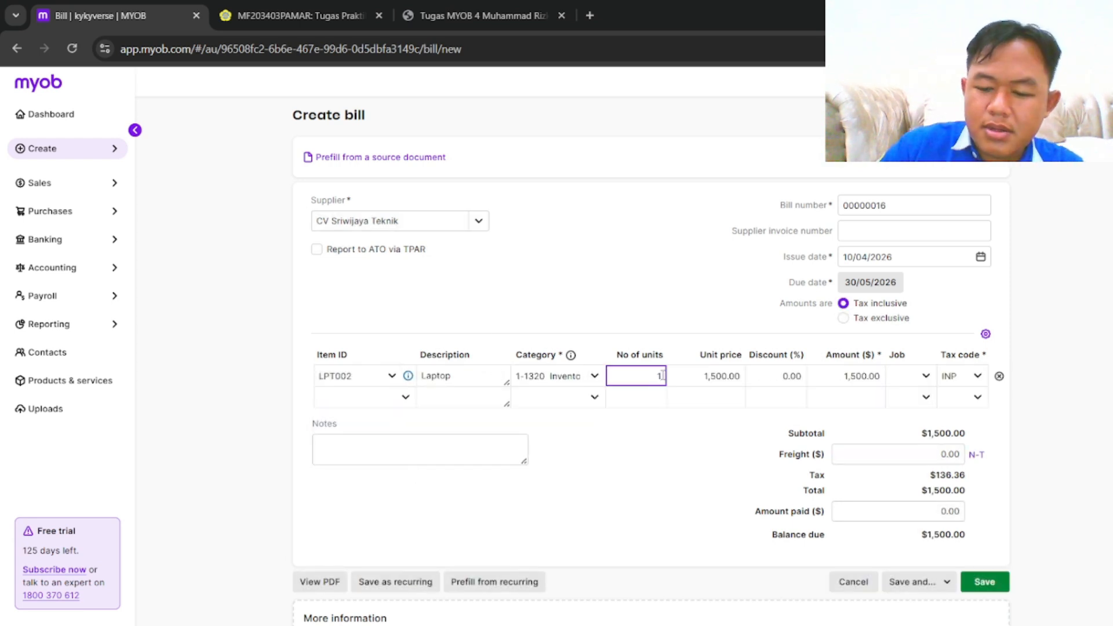
{"action": "type", "text": "5"}
{"action": "left_click", "coordinate": [684, 483]}
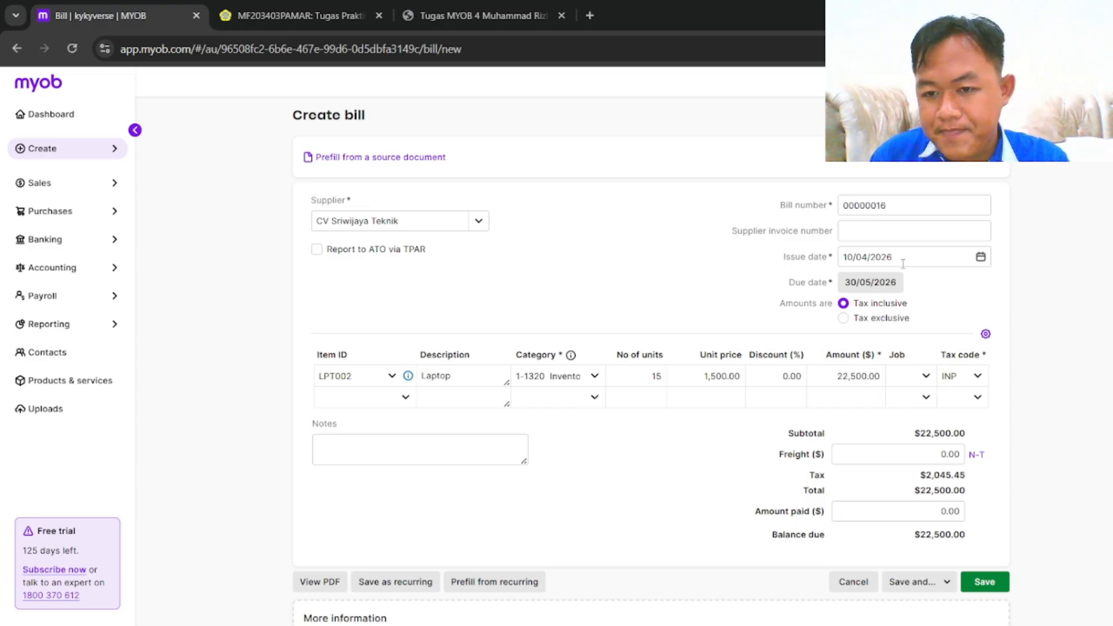
{"action": "left_click", "coordinate": [980, 256]}
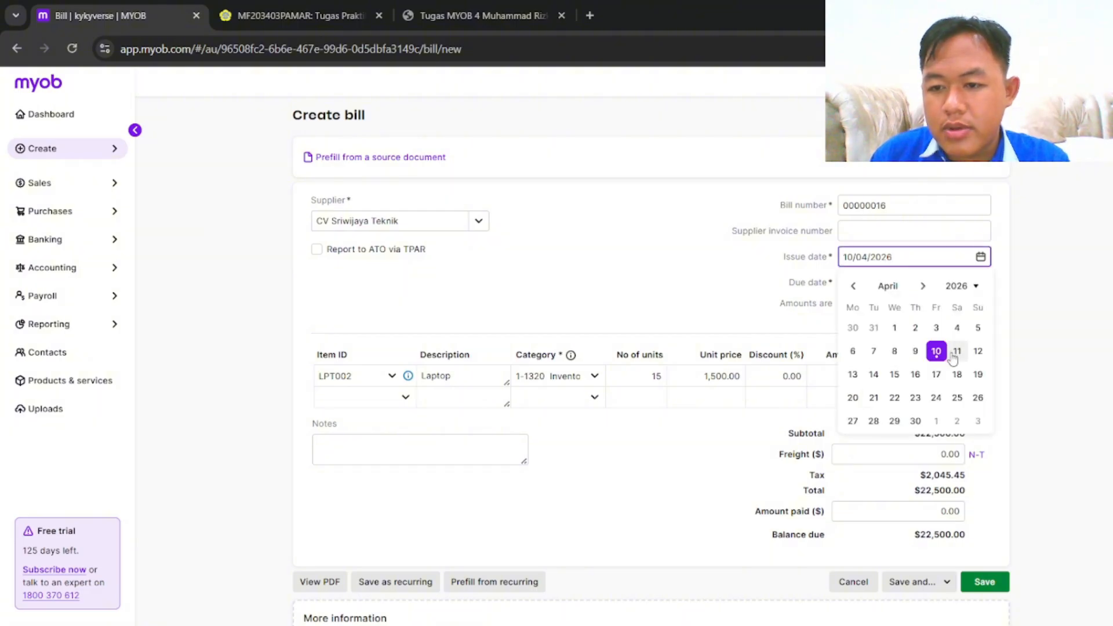
{"action": "left_click", "coordinate": [894, 375]}
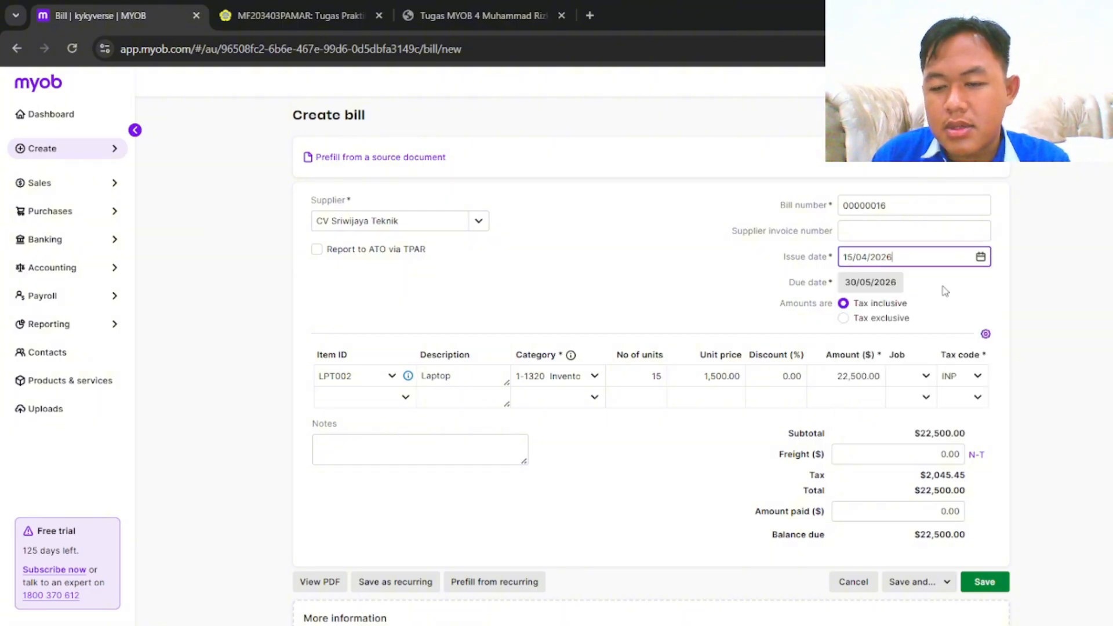
Look through the tax codes for the Laptop line, keep INP, and save the bill
{"action": "left_click", "coordinate": [977, 376]}
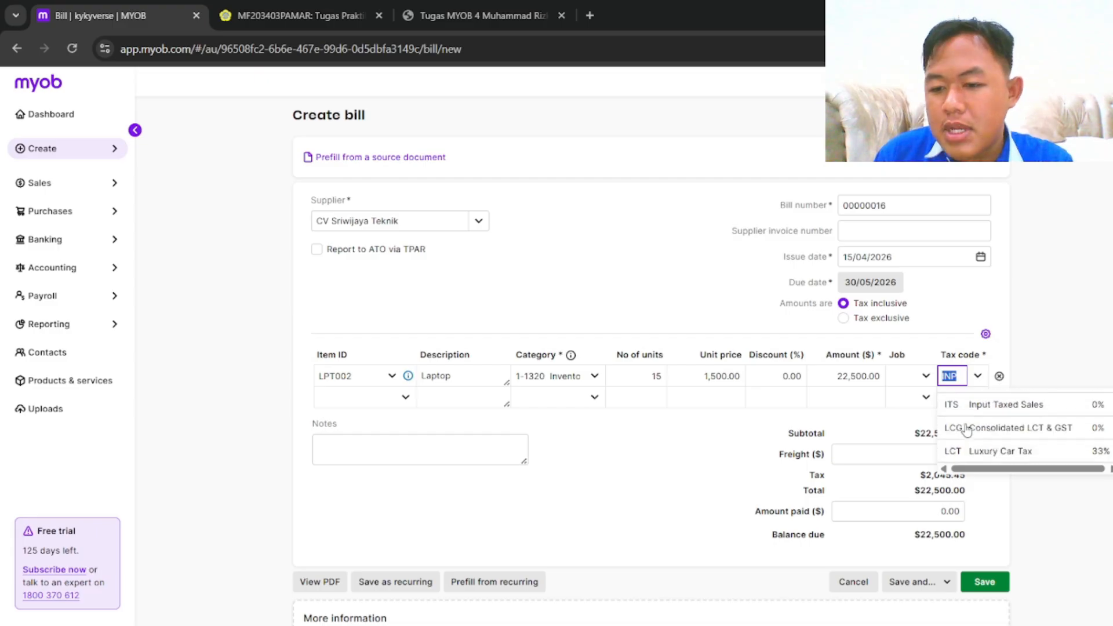
{"action": "scroll", "coordinate": [966, 429], "scroll_direction": "down", "scroll_amount": 3}
{"action": "scroll", "coordinate": [968, 429], "scroll_direction": "up", "scroll_amount": 4}
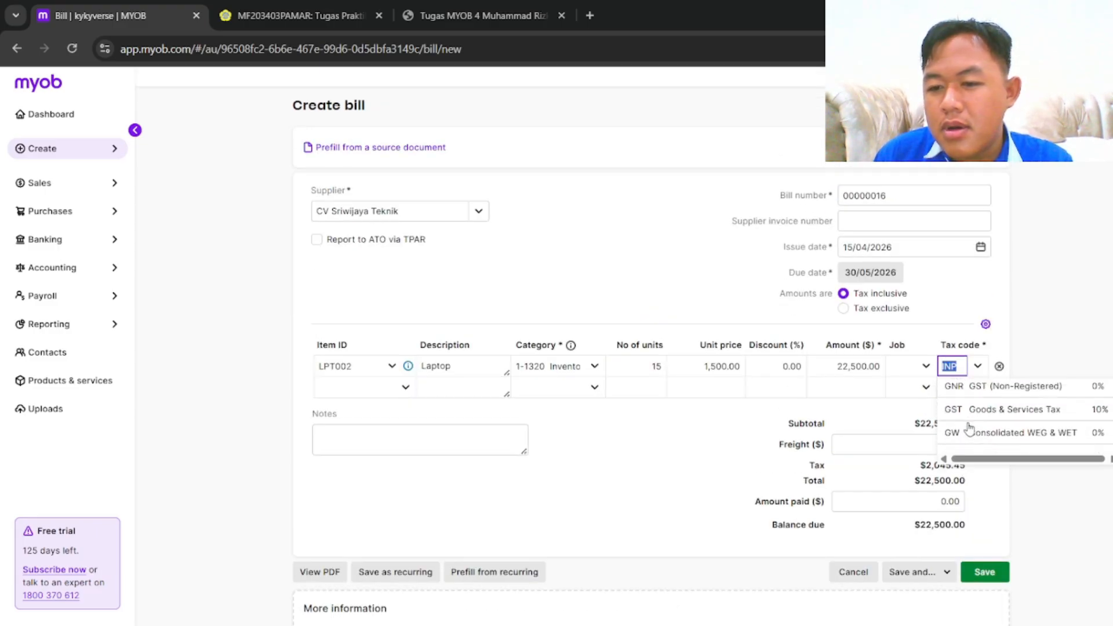
{"action": "scroll", "coordinate": [969, 429], "scroll_direction": "up", "scroll_amount": 3}
{"action": "scroll", "coordinate": [969, 430], "scroll_direction": "down", "scroll_amount": 5}
{"action": "left_click", "coordinate": [979, 393]}
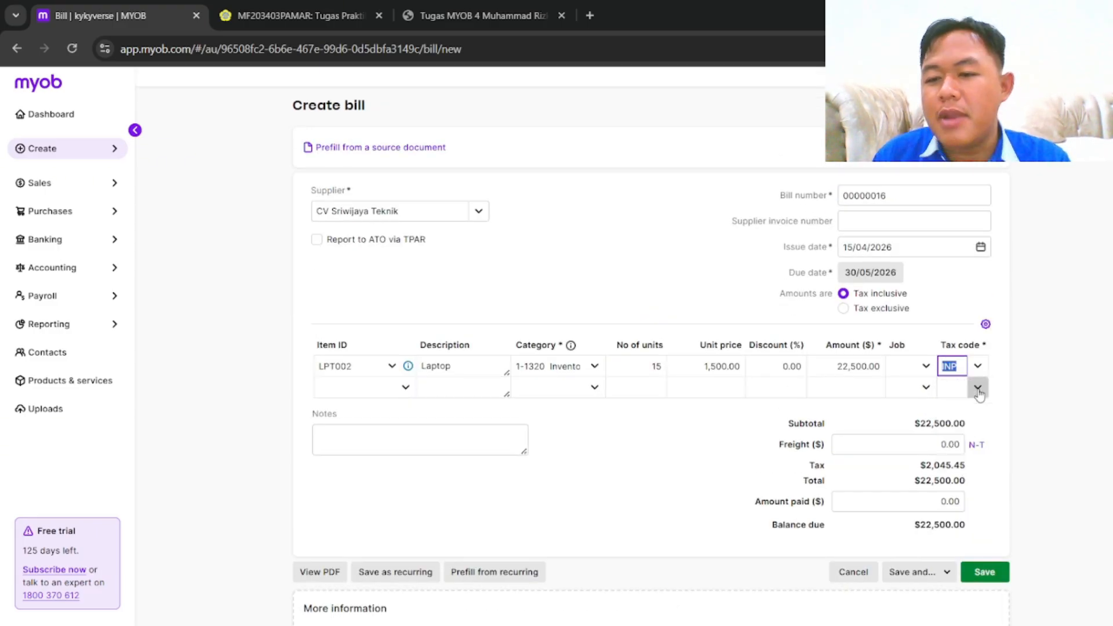
{"action": "left_click", "coordinate": [679, 446]}
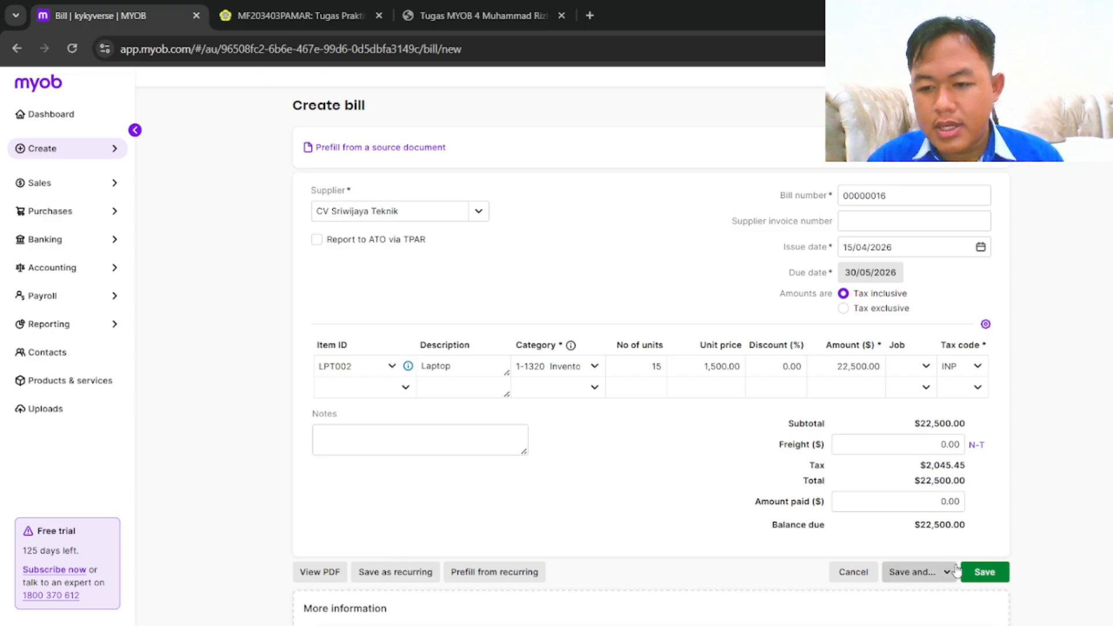
{"action": "left_click", "coordinate": [986, 571]}
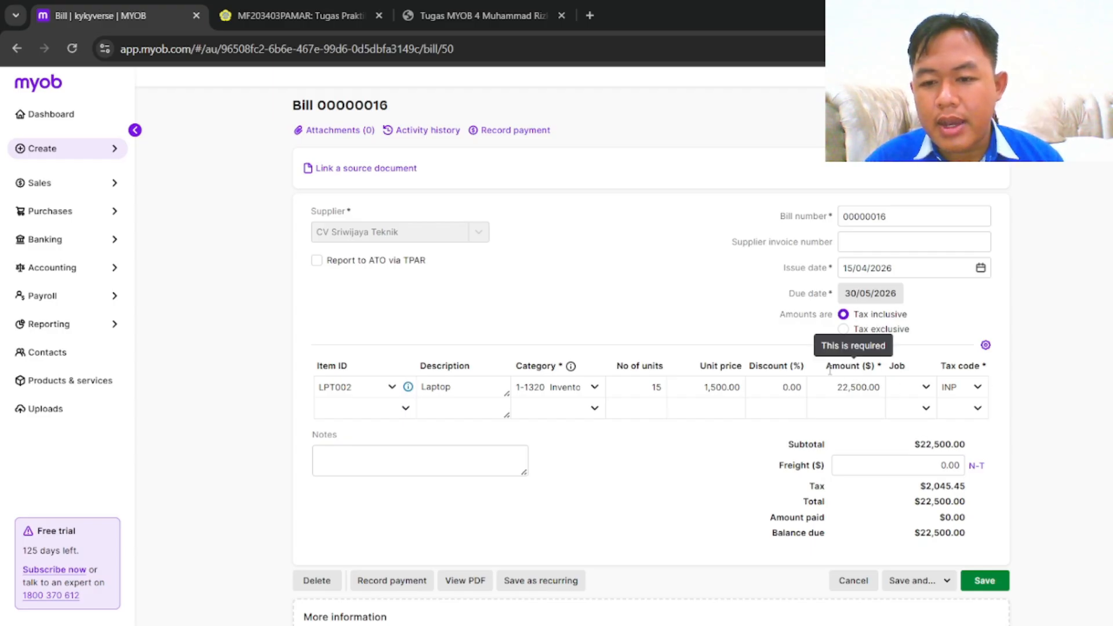
Switch the bill's amounts to tax exclusive and re-enter 15 units on the Laptop line
{"action": "left_click", "coordinate": [843, 330]}
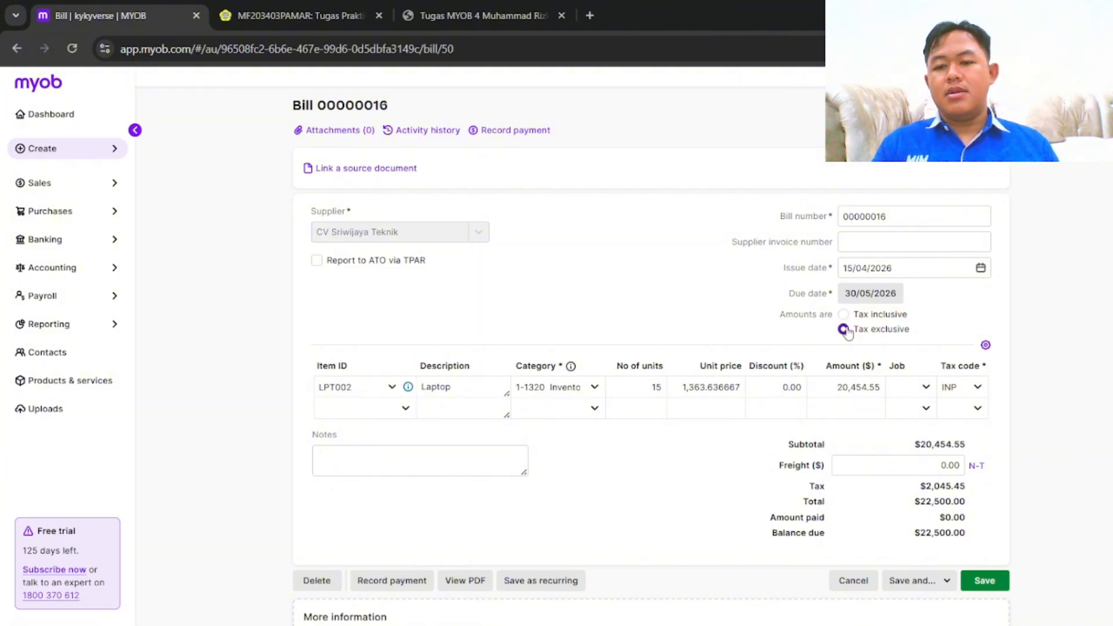
{"action": "left_click", "coordinate": [711, 387]}
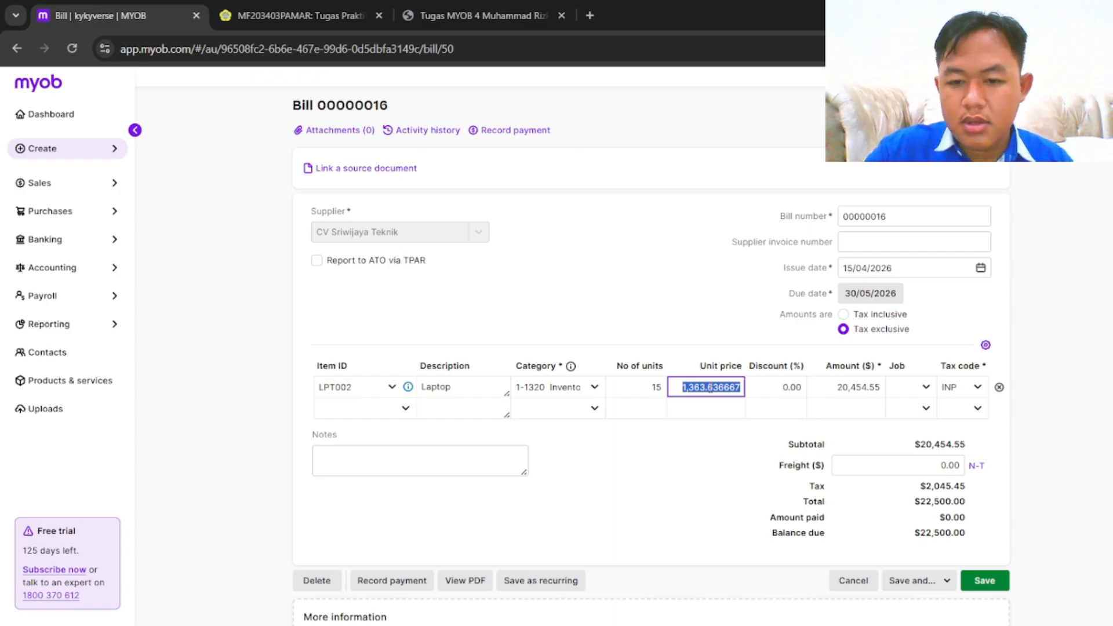
{"action": "left_click", "coordinate": [661, 387]}
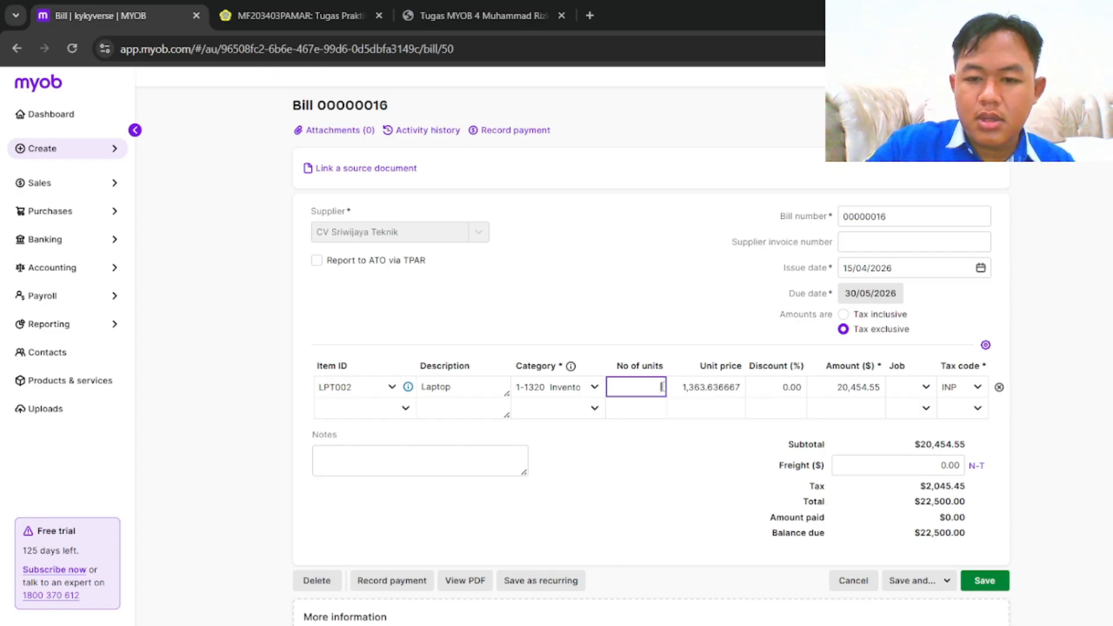
{"action": "left_click", "coordinate": [681, 498]}
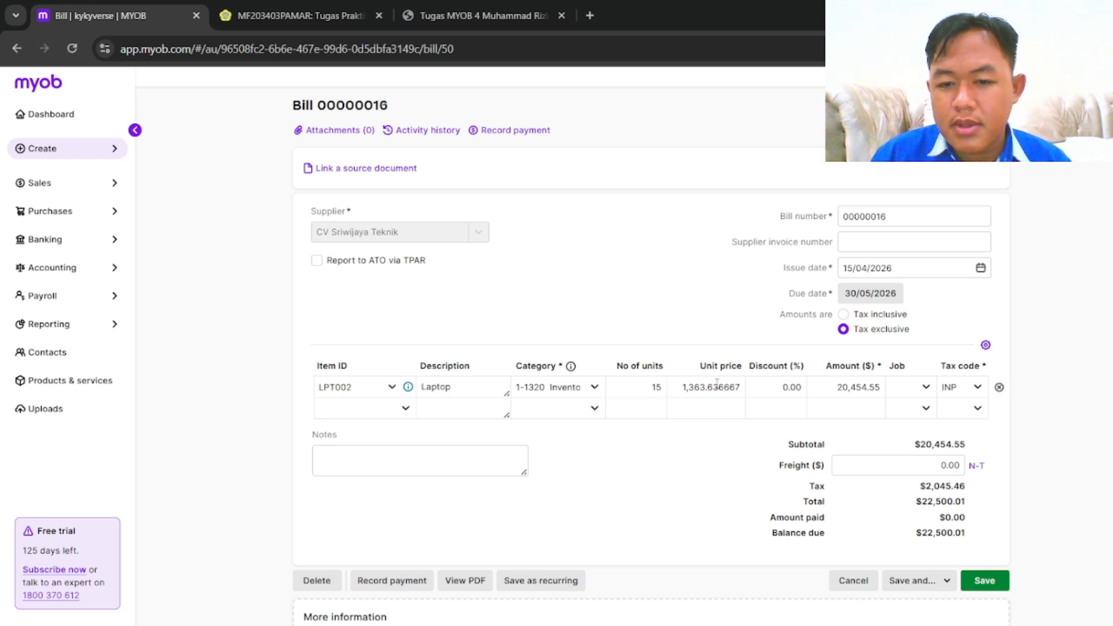
Set the Laptop line's unit price to 22,000 and save the bill
{"action": "left_click", "coordinate": [741, 387]}
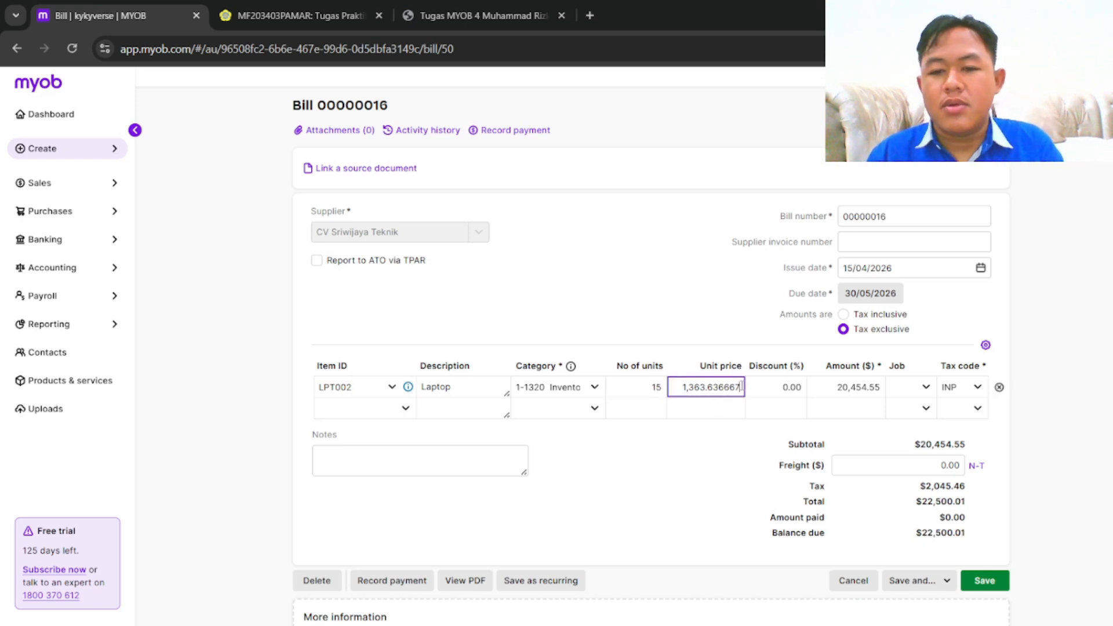
{"action": "key", "text": "BackSpace"}
{"action": "key", "text": "BackSpace"}
{"action": "key", "text": "BackSpace"}
{"action": "key", "text": "BackSpace"}
{"action": "key", "text": "BackSpace"}
{"action": "key", "text": "BackSpace"}
{"action": "key", "text": "BackSpace"}
{"action": "key", "text": "BackSpace"}
{"action": "key", "text": "BackSpace"}
{"action": "key", "text": "BackSpace"}
{"action": "key", "text": "BackSpace"}
{"action": "key", "text": "BackSpace"}
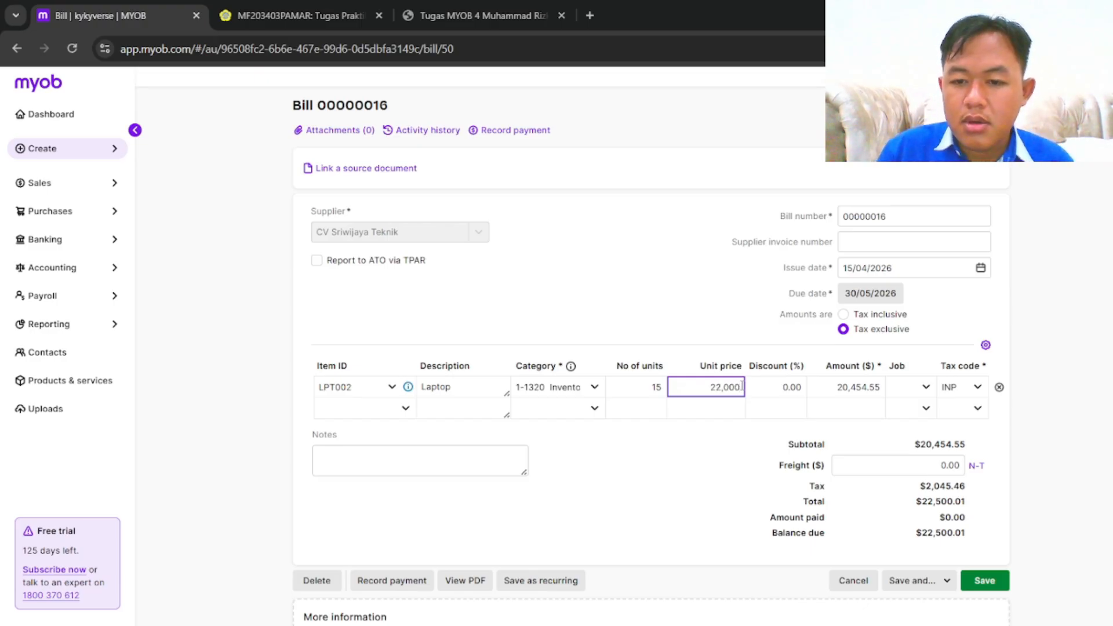
{"action": "type", "text": "22,000"}
{"action": "left_click", "coordinate": [673, 484]}
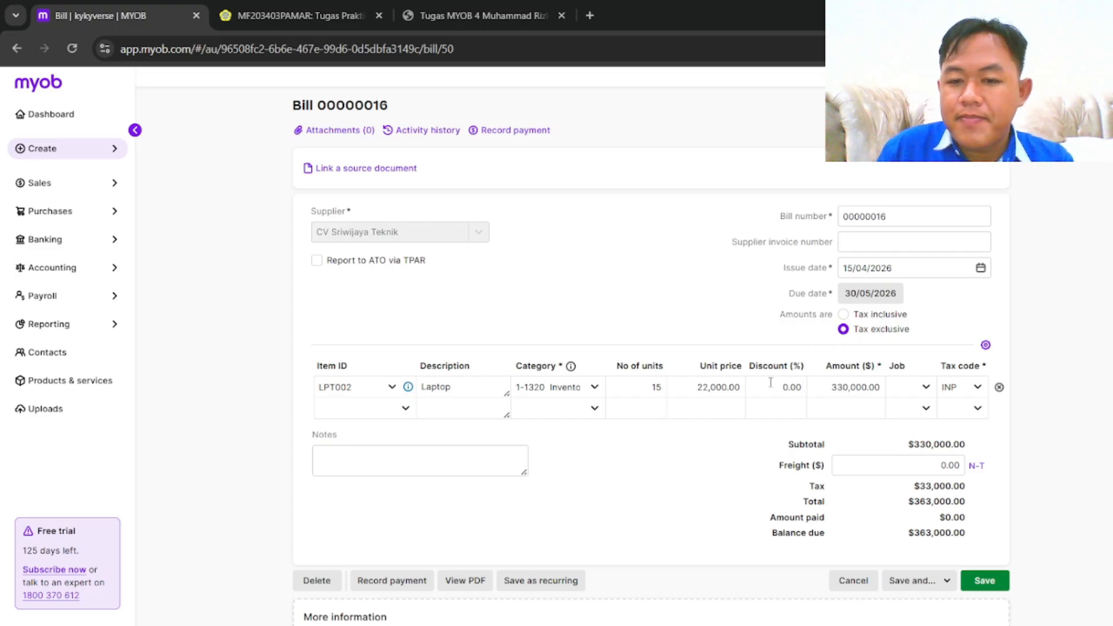
{"action": "left_click", "coordinate": [993, 580]}
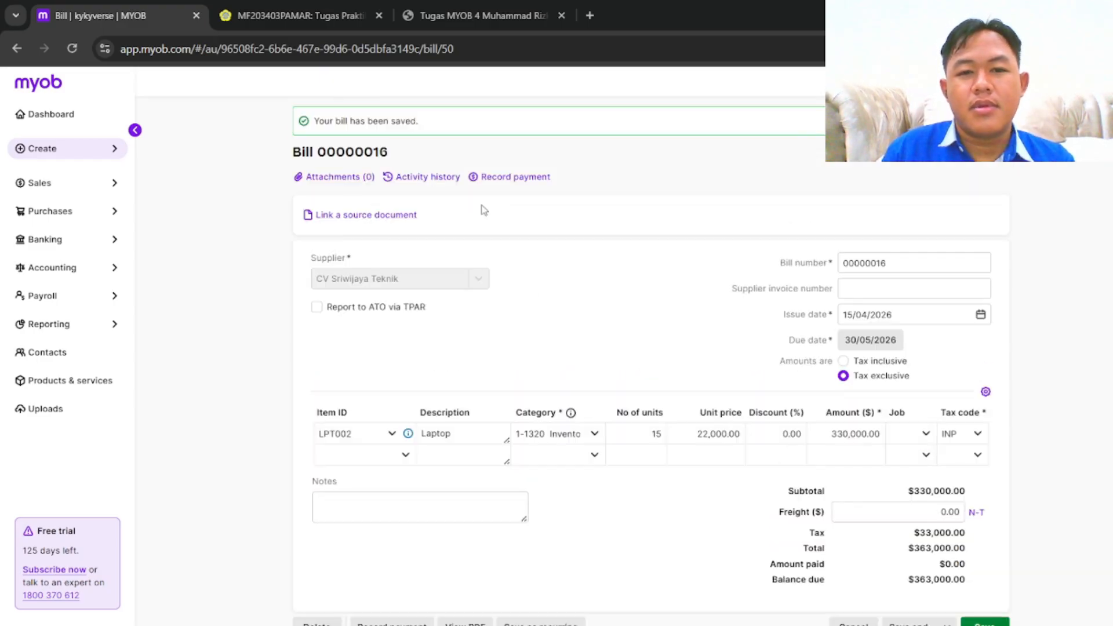
View the Perubahan atau Revisi Transaksi section of the Tugas MYOB 4 report, then open the bills list in MYOB
{"action": "left_click", "coordinate": [502, 16]}
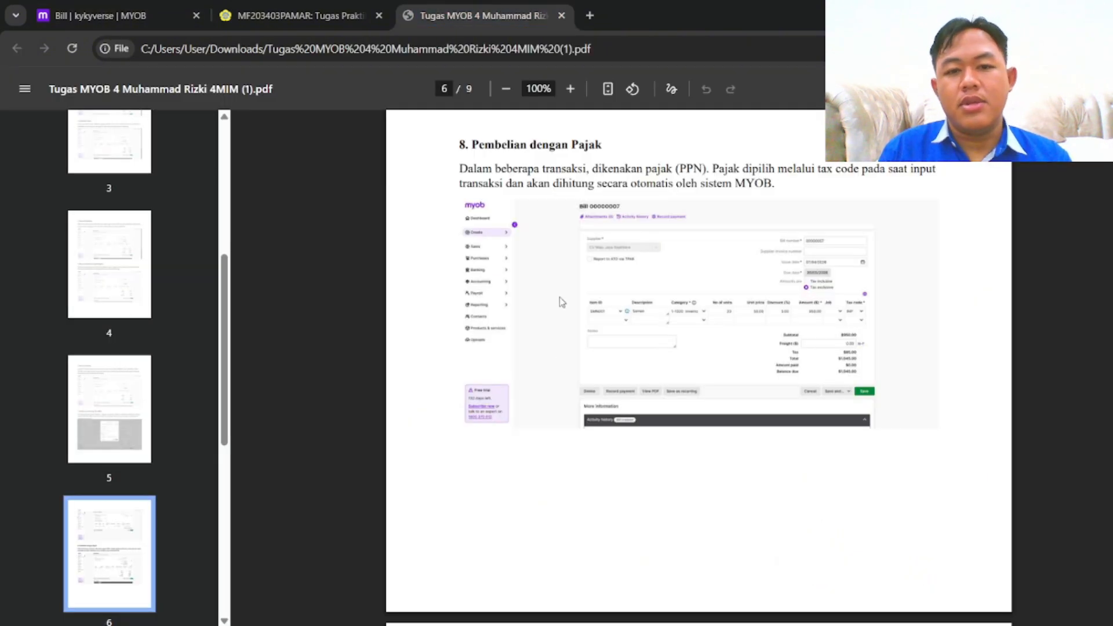
{"action": "scroll", "coordinate": [562, 301], "scroll_direction": "down", "scroll_amount": 8}
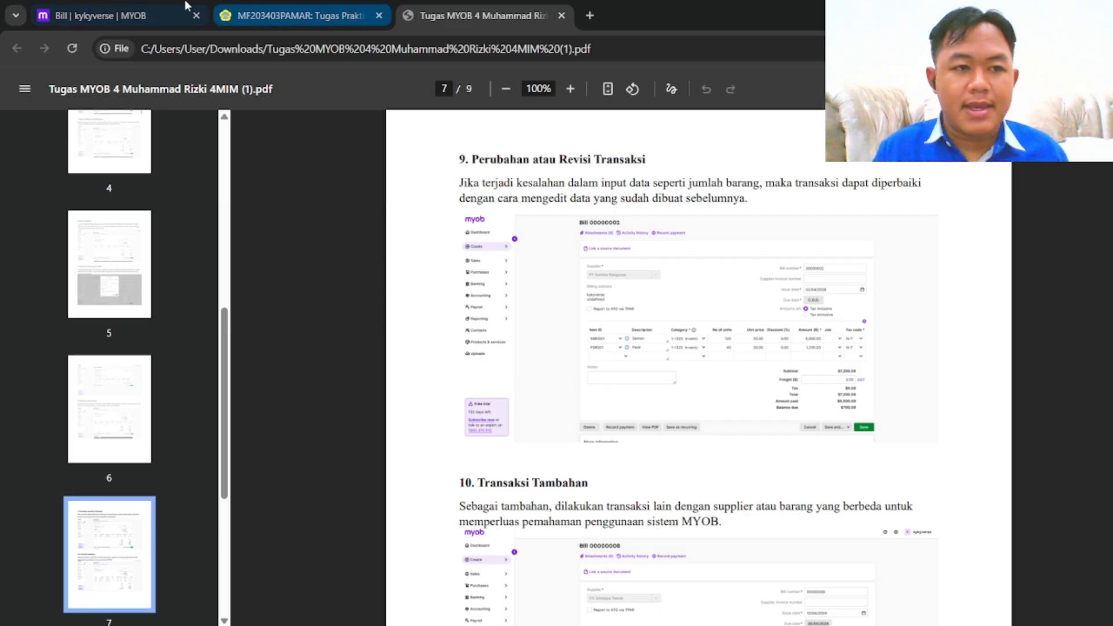
{"action": "left_click", "coordinate": [148, 7]}
{"action": "left_click", "coordinate": [72, 212]}
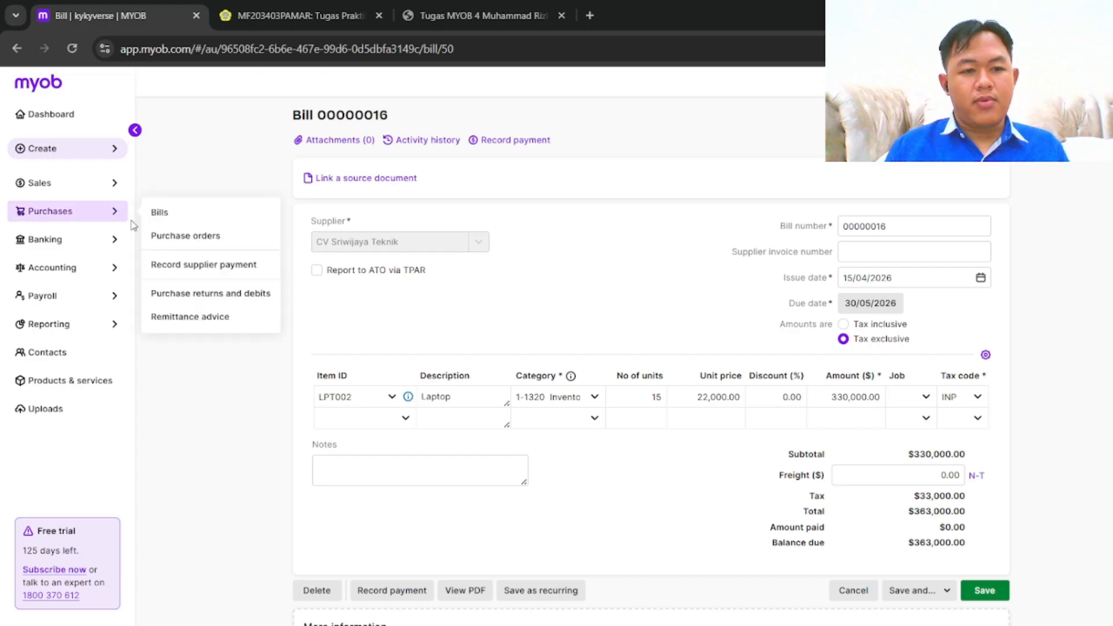
{"action": "left_click", "coordinate": [155, 214]}
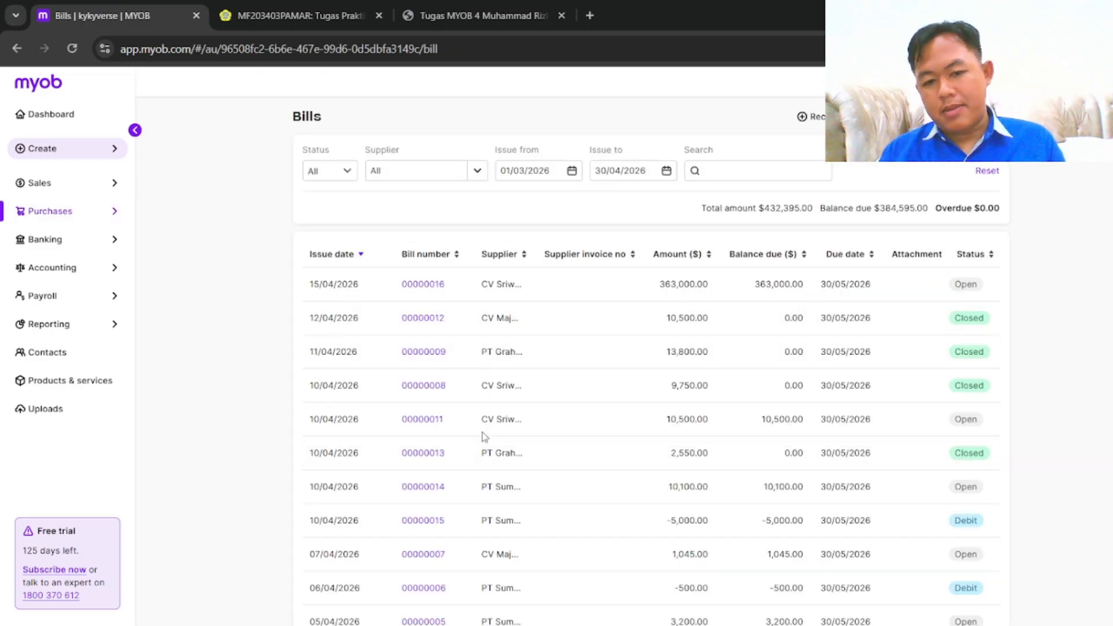
Open bill 00000011, set the Laptop line's number of units to 10, and save the bill
{"action": "left_click", "coordinate": [436, 420]}
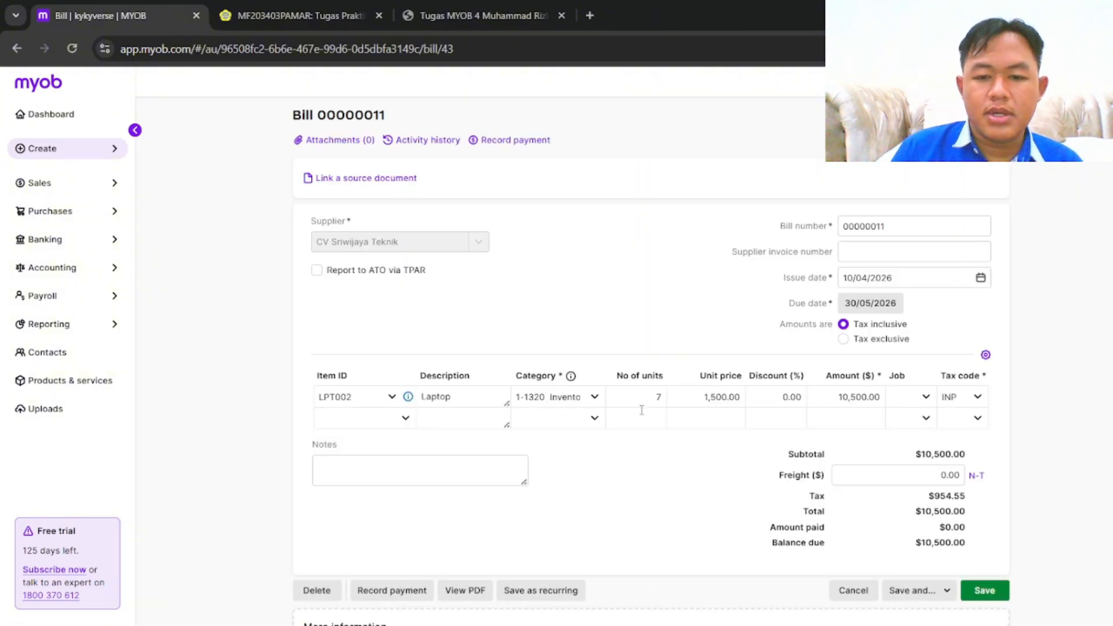
{"action": "left_click", "coordinate": [662, 396]}
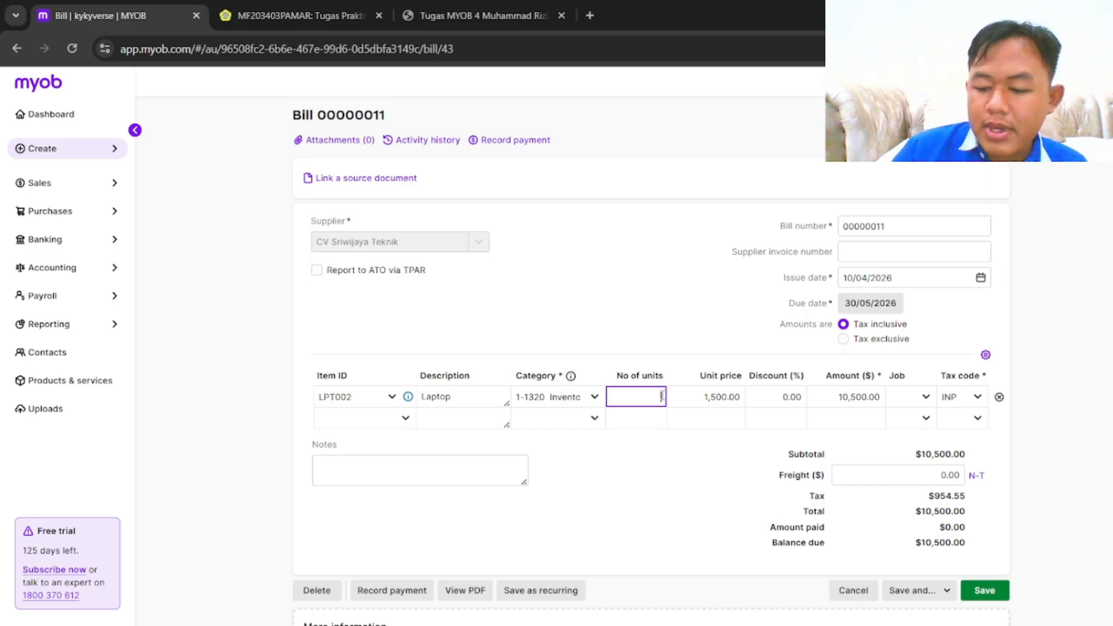
{"action": "type", "text": "10"}
{"action": "left_click", "coordinate": [658, 492]}
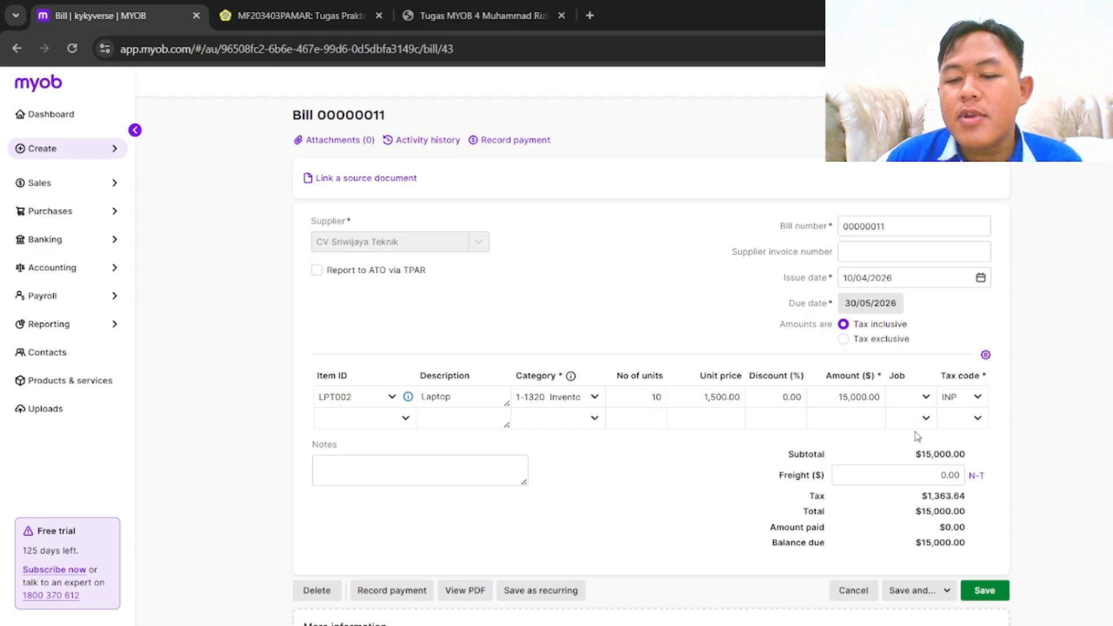
{"action": "left_click", "coordinate": [992, 592]}
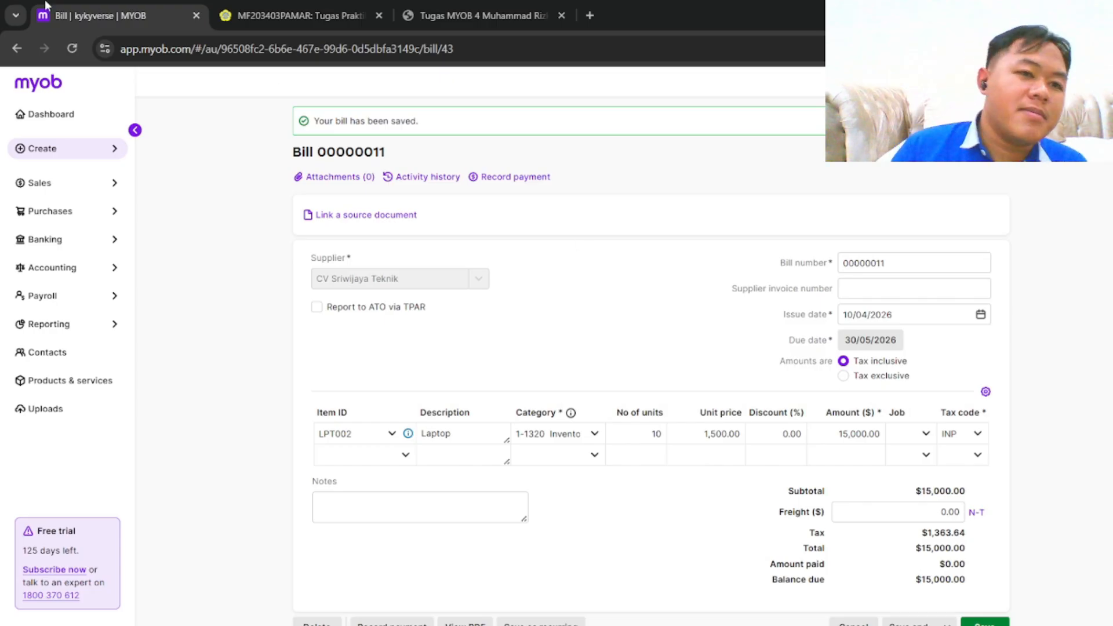
View the Transaksi Tambahan section of the Tugas MYOB 4 report, then return to MYOB and open its dashboard
{"action": "left_click", "coordinate": [481, 16]}
{"action": "scroll", "coordinate": [525, 341], "scroll_direction": "up", "scroll_amount": 2}
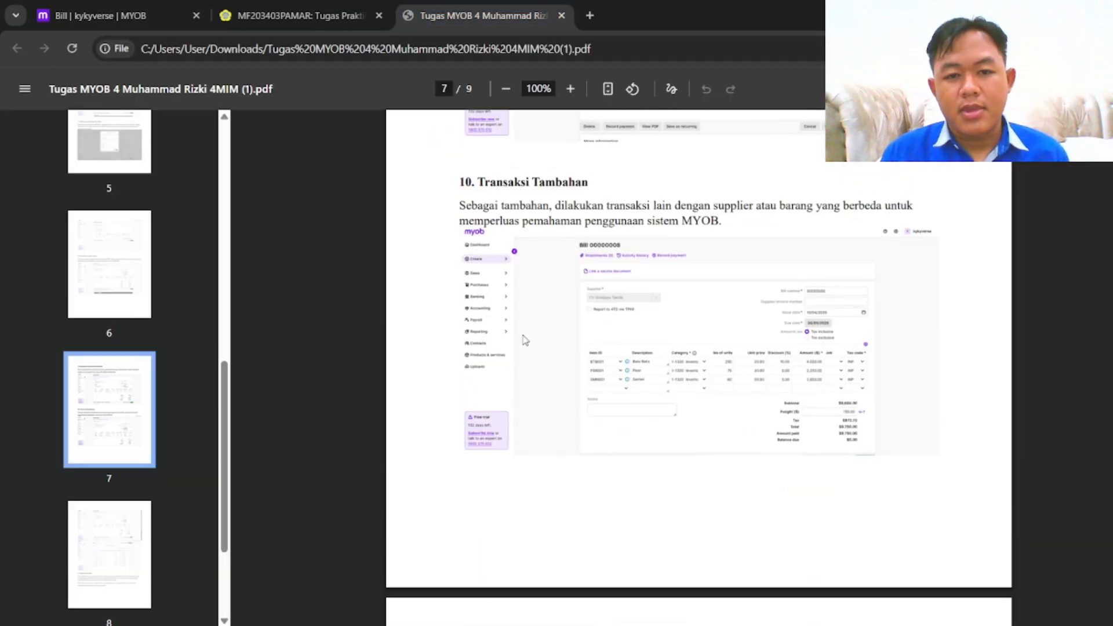
{"action": "scroll", "coordinate": [534, 301], "scroll_direction": "down", "scroll_amount": 1}
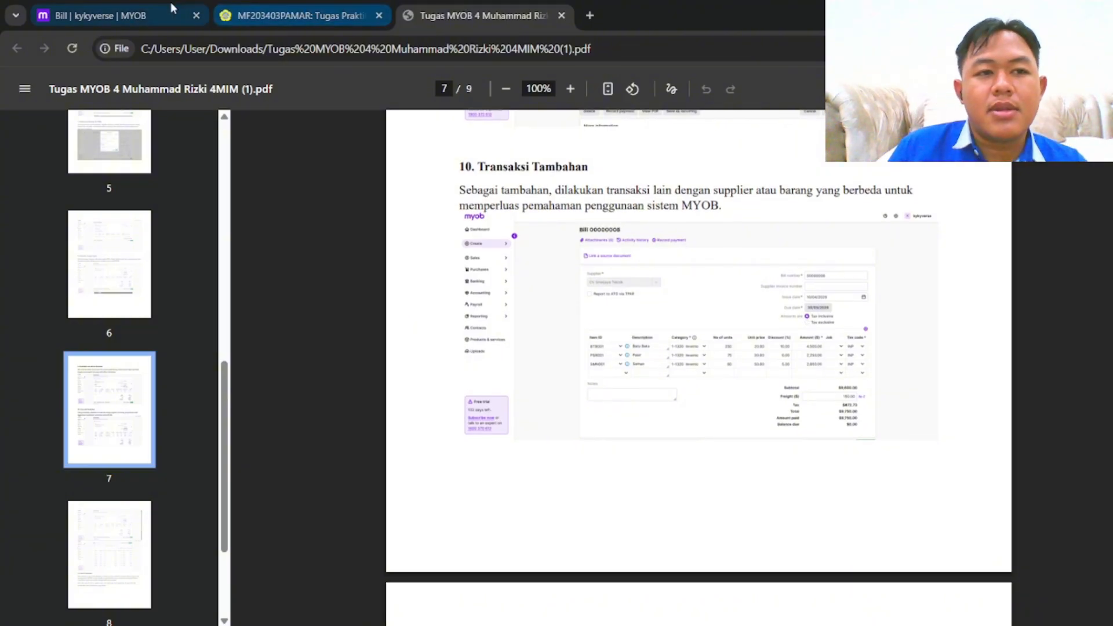
{"action": "left_click", "coordinate": [137, 16]}
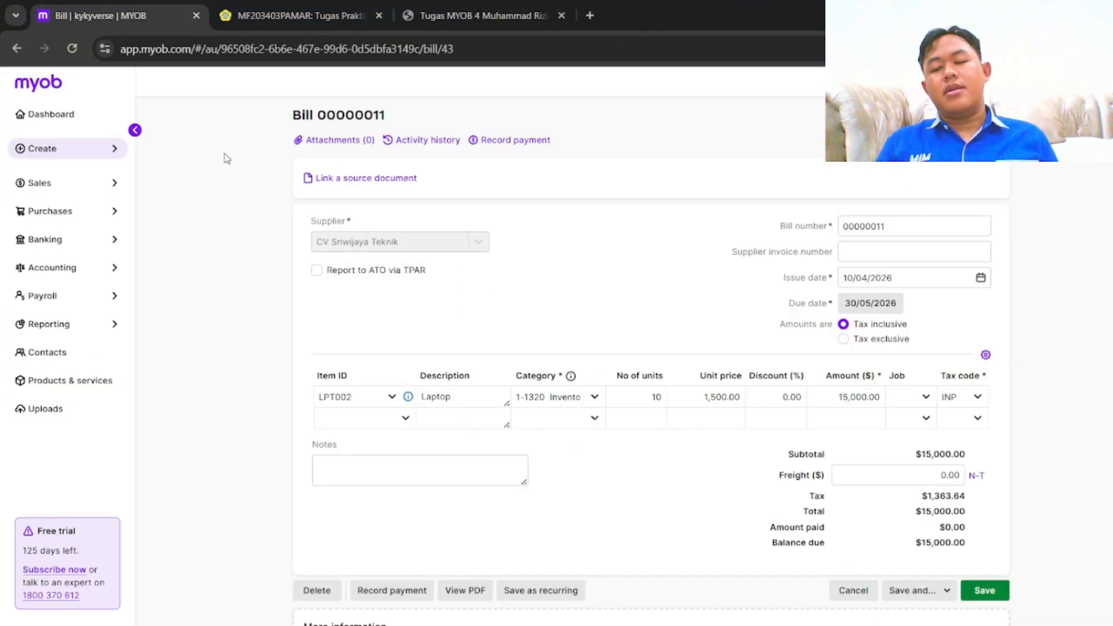
{"action": "left_click", "coordinate": [58, 118]}
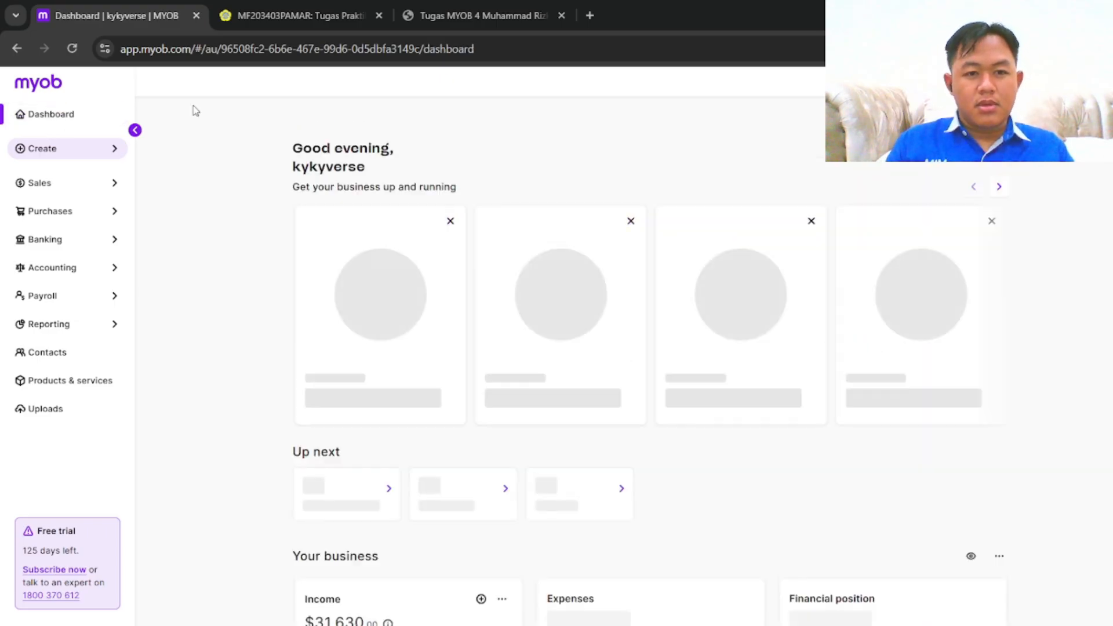